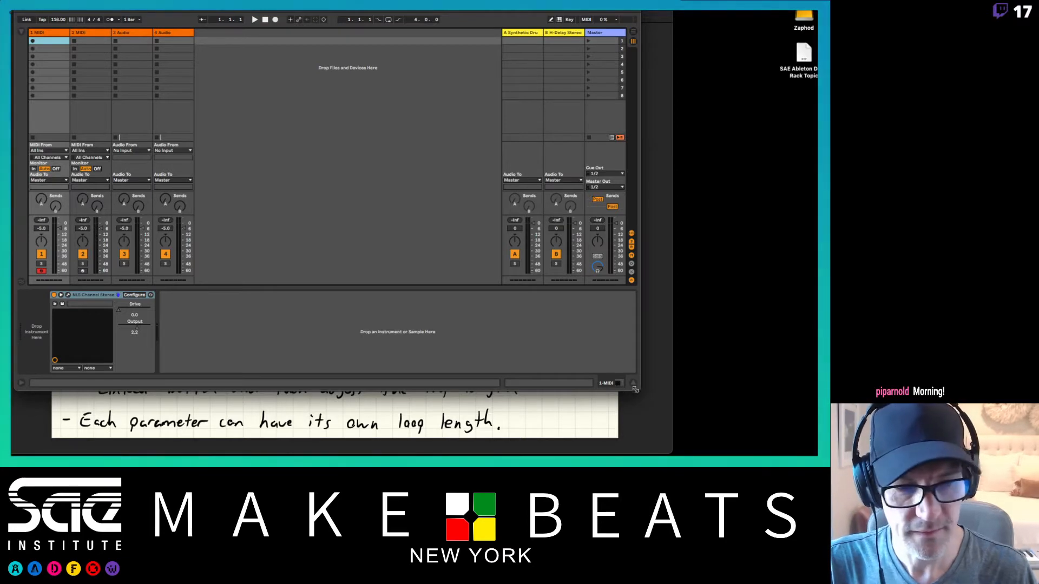
# Step: Enlarge the Live window to fill the desktop area and show the browser beside the tracks
pyautogui.moveTo(635, 388); pyautogui.dragTo(813, 454)
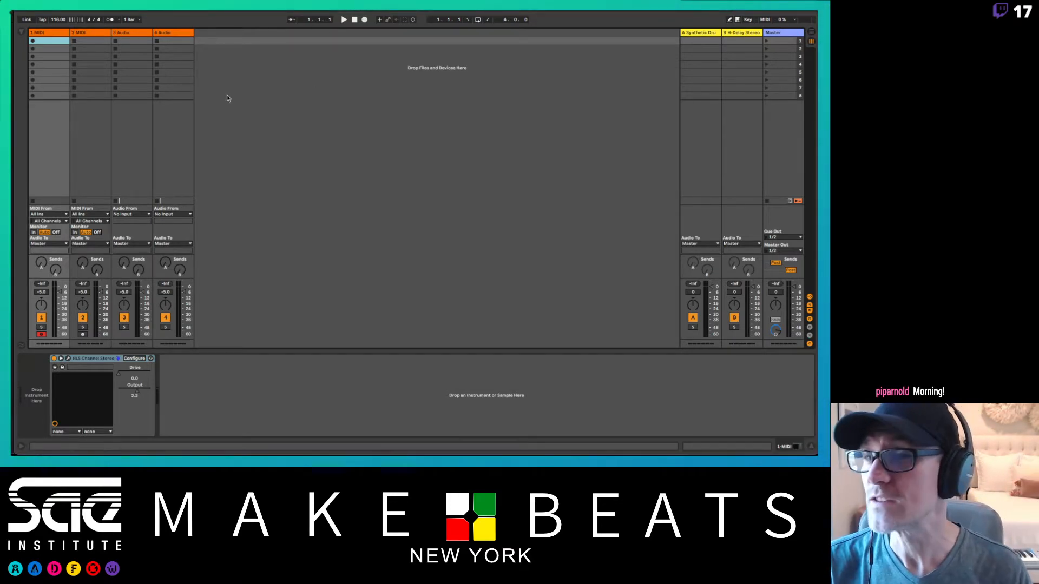
pyautogui.click(21, 33)
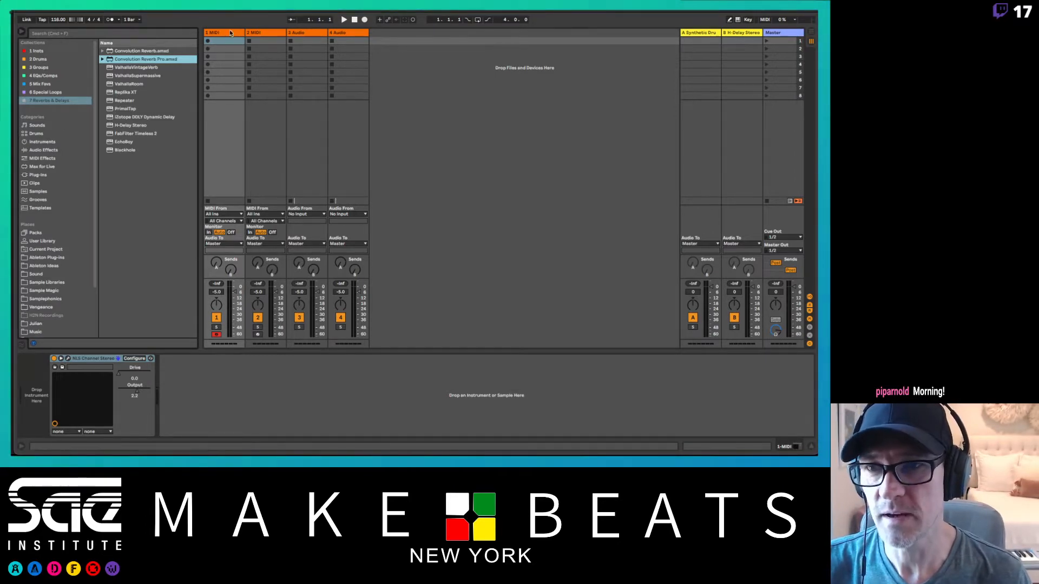
pyautogui.click(230, 33)
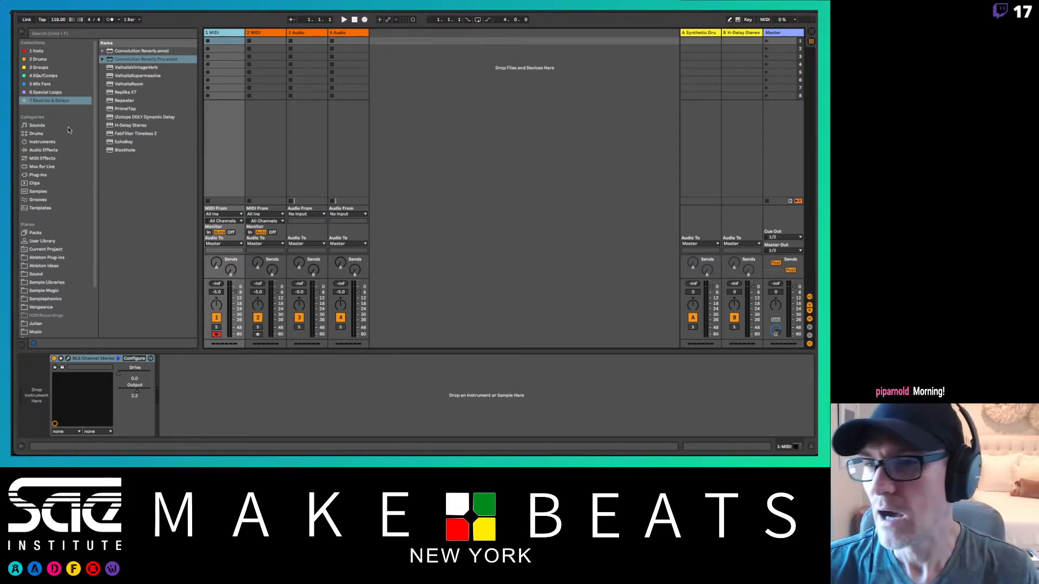
# Step: Load an empty Drum Rack from the Drums category onto the first MIDI track
pyautogui.click(37, 135)
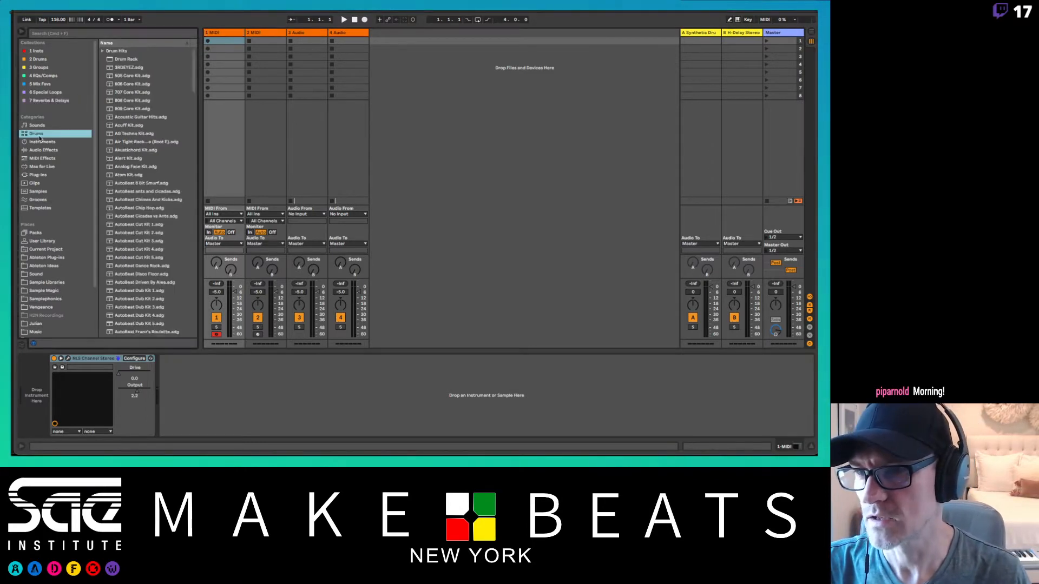
pyautogui.click(236, 33)
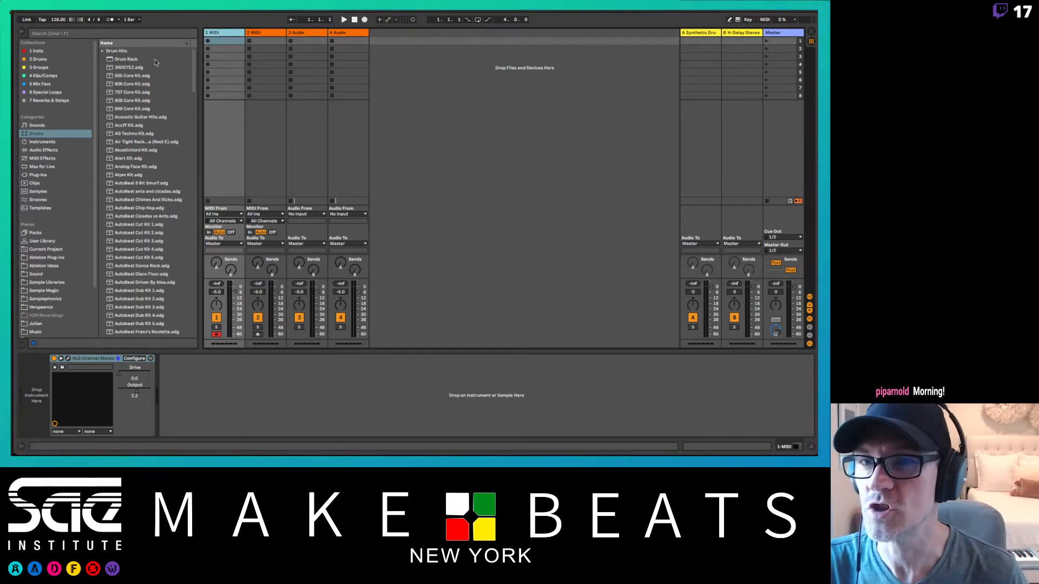
pyautogui.moveTo(122, 59); pyautogui.dragTo(226, 47)
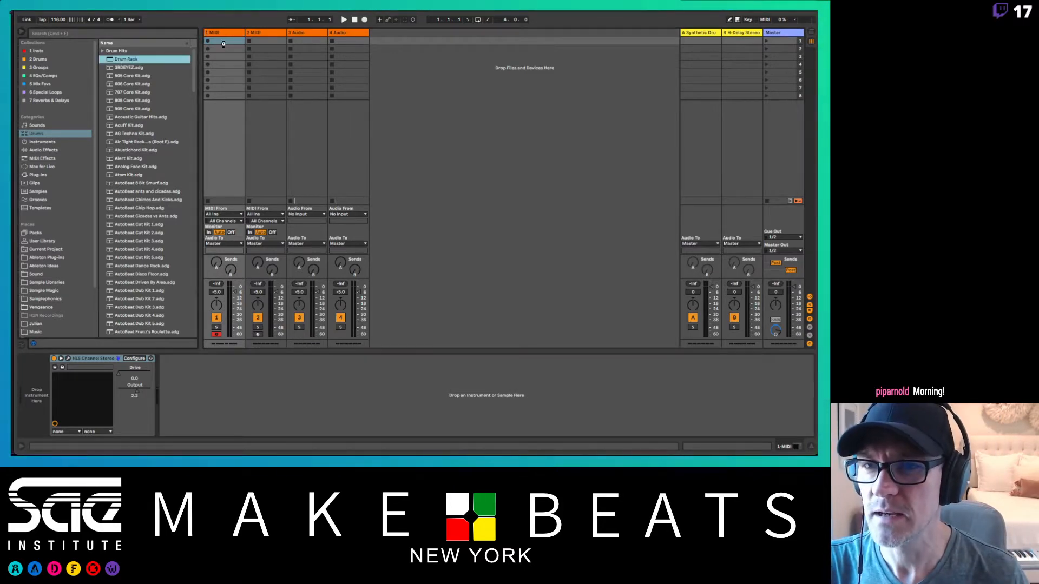
# Step: Rename the first Drum Rack track as BD
pyautogui.click(240, 32)
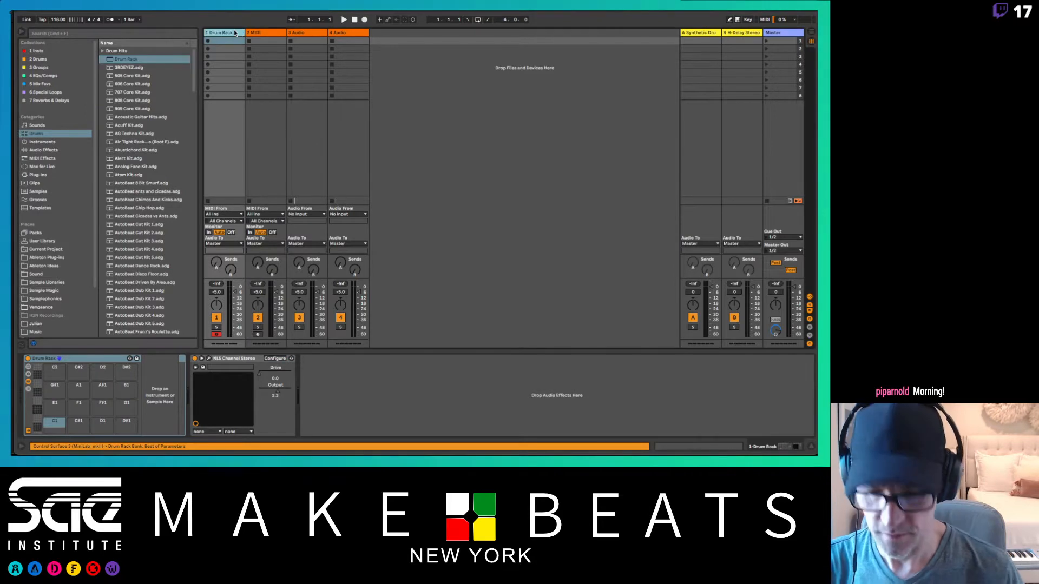
pyautogui.press('super+r')
pyautogui.write('BD')
pyautogui.press('Return')
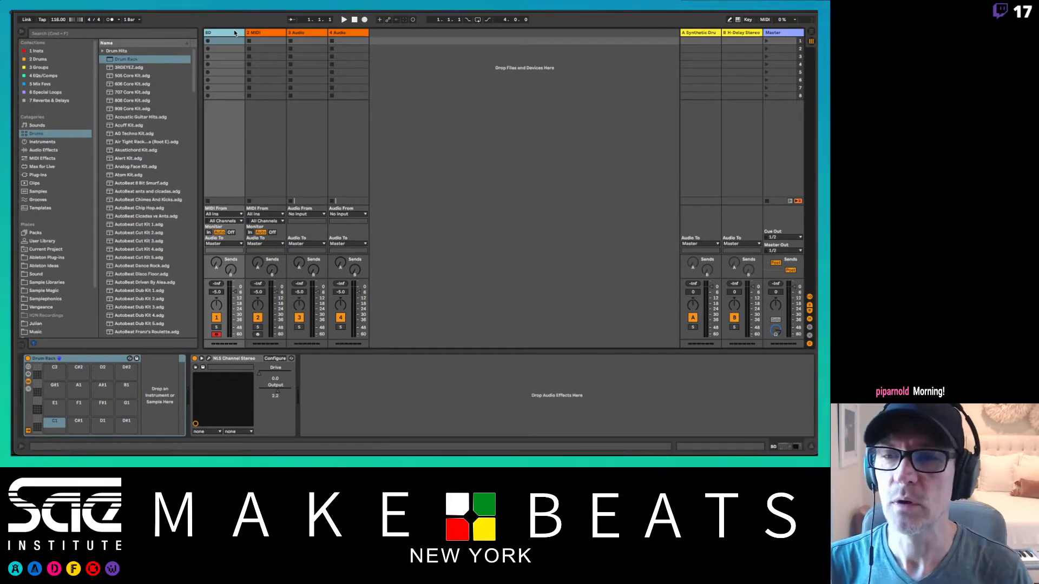
# Step: Load an empty Drum Rack onto the second MIDI track and rename that track SD
pyautogui.press('Right')
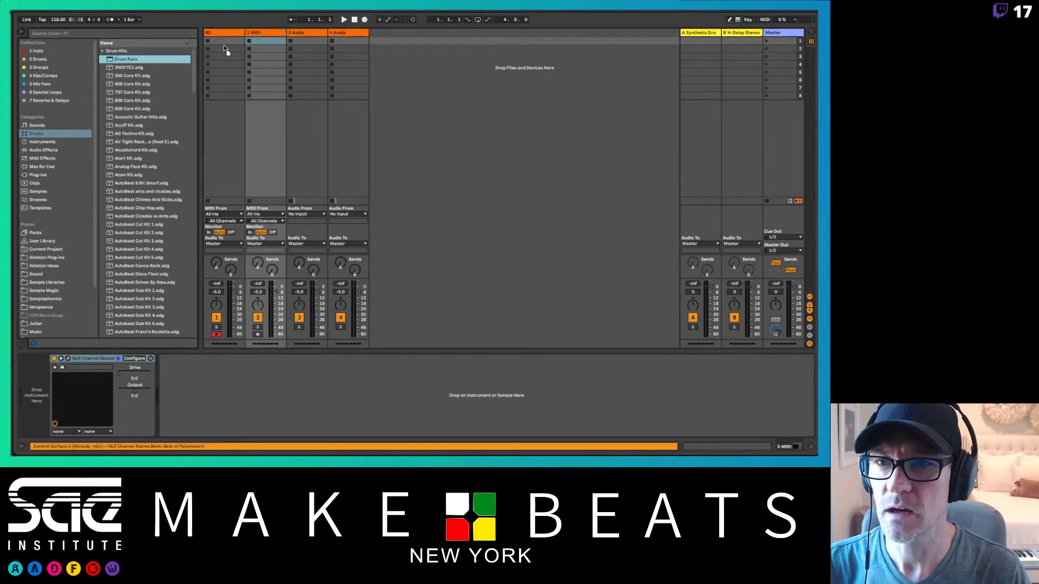
pyautogui.press('Return')
pyautogui.click(264, 35)
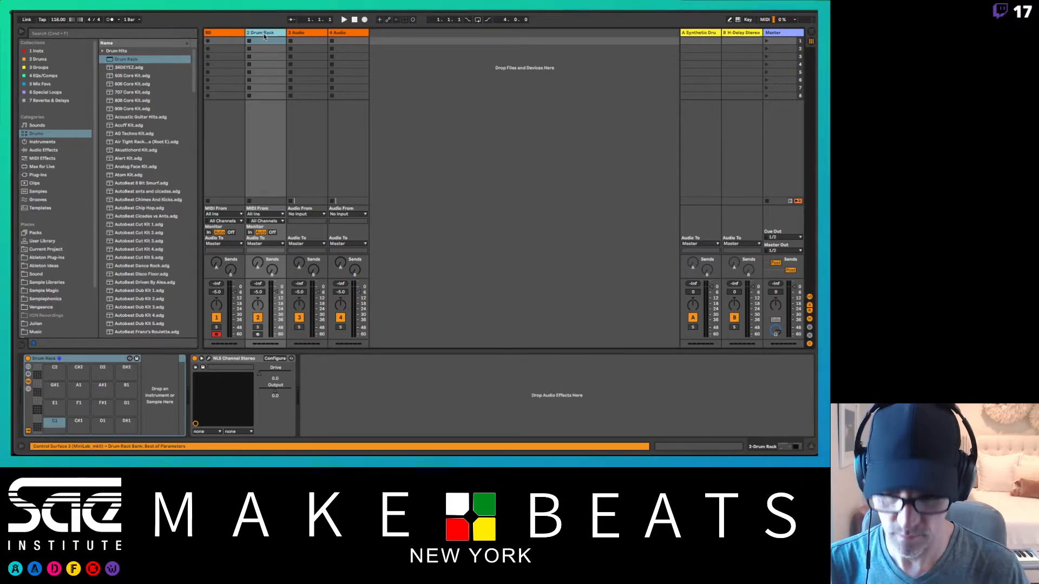
pyautogui.press('super+r')
pyautogui.write('S')
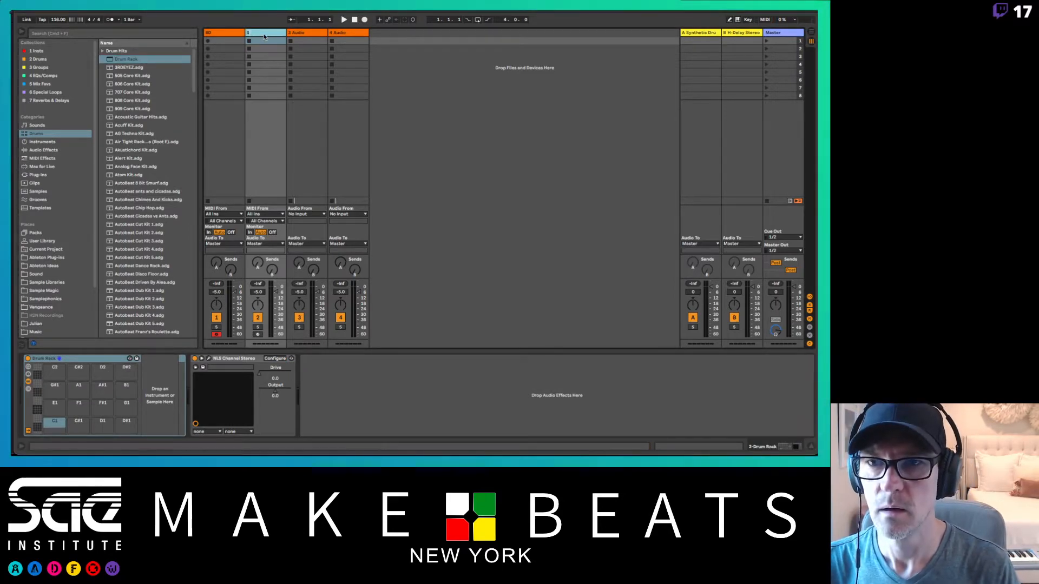
pyautogui.write('D')
pyautogui.press('Return')
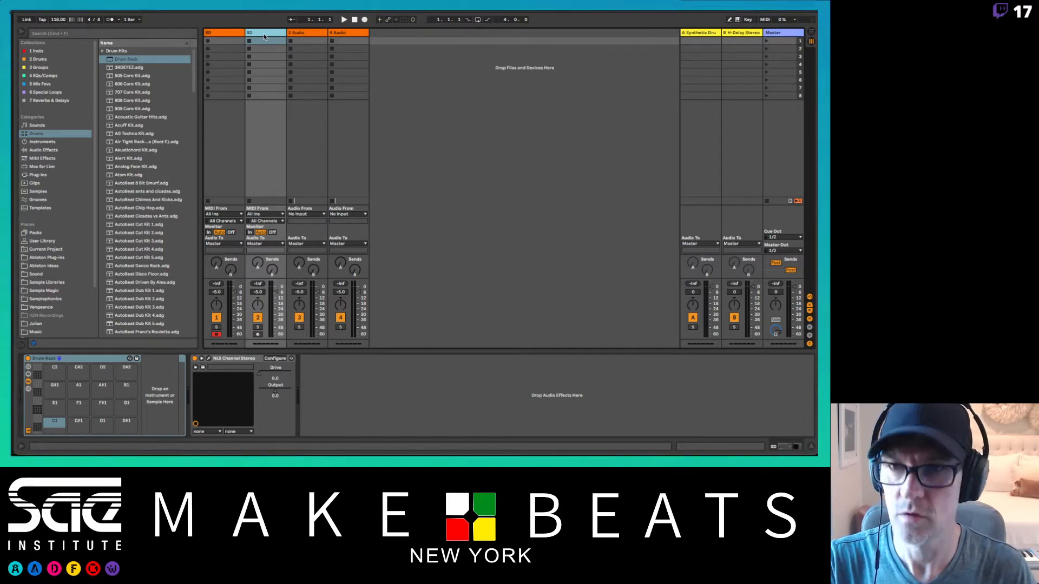
# Step: Duplicate the SD track and rename the copy HH
pyautogui.press('super+d')
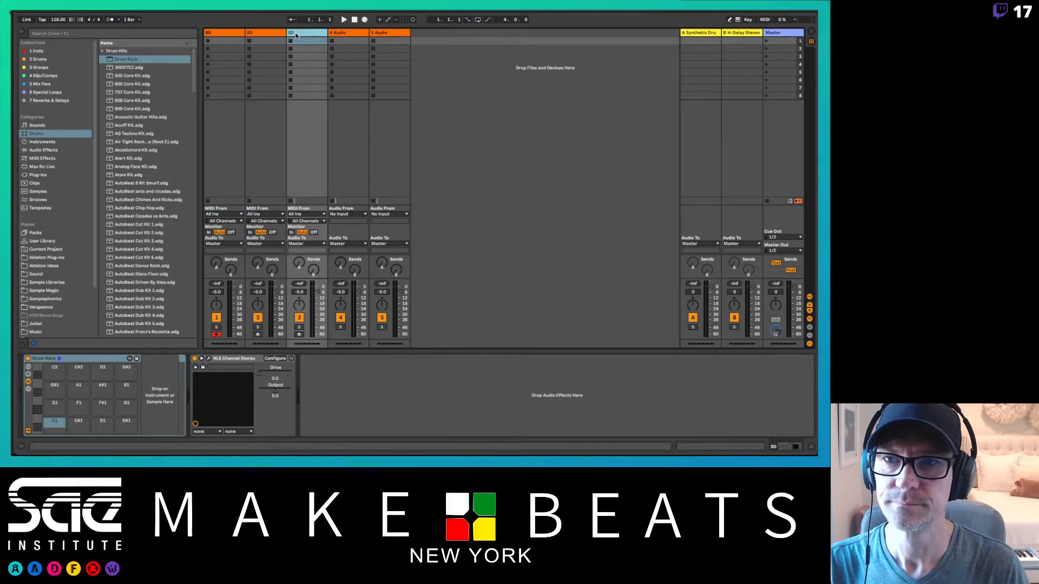
pyautogui.press('super+r')
pyautogui.write('HH')
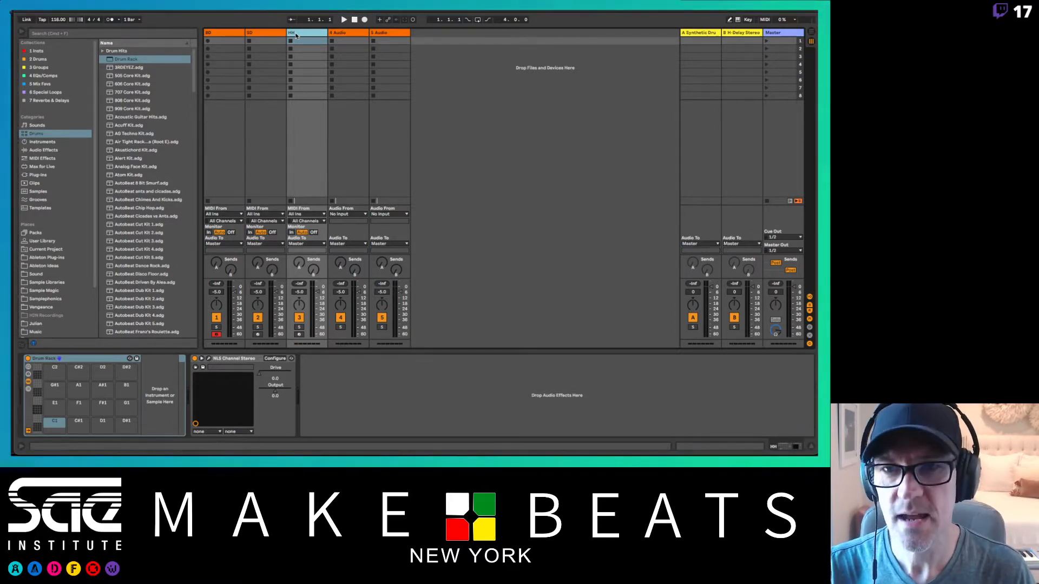
# Step: Insert a new MIDI track after the HH track and name it Bass
pyautogui.press('super+t')
pyautogui.press('super+shift+t')
pyautogui.click(379, 36)
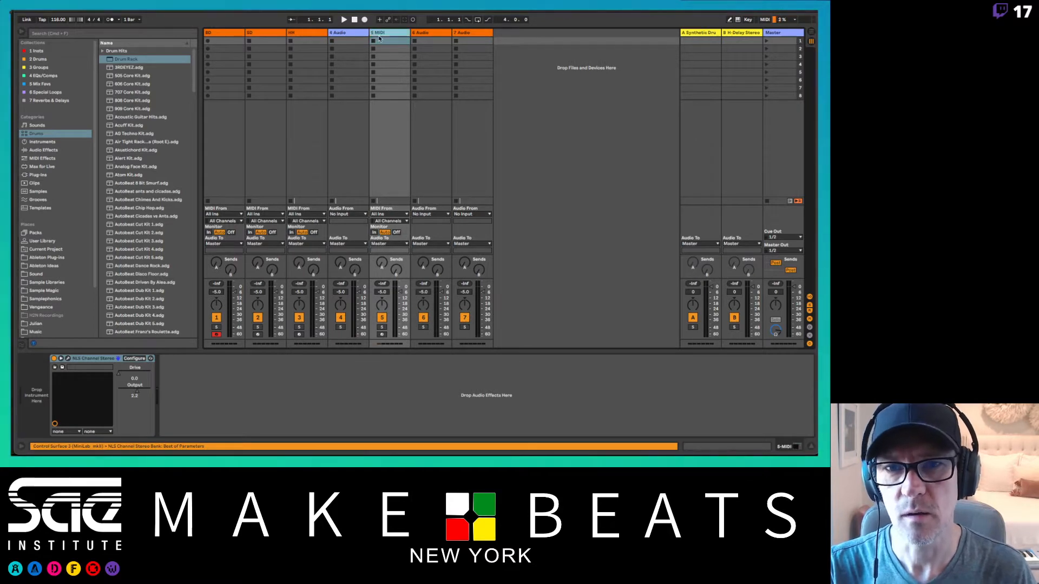
pyautogui.press('super+r')
pyautogui.write('BASS')
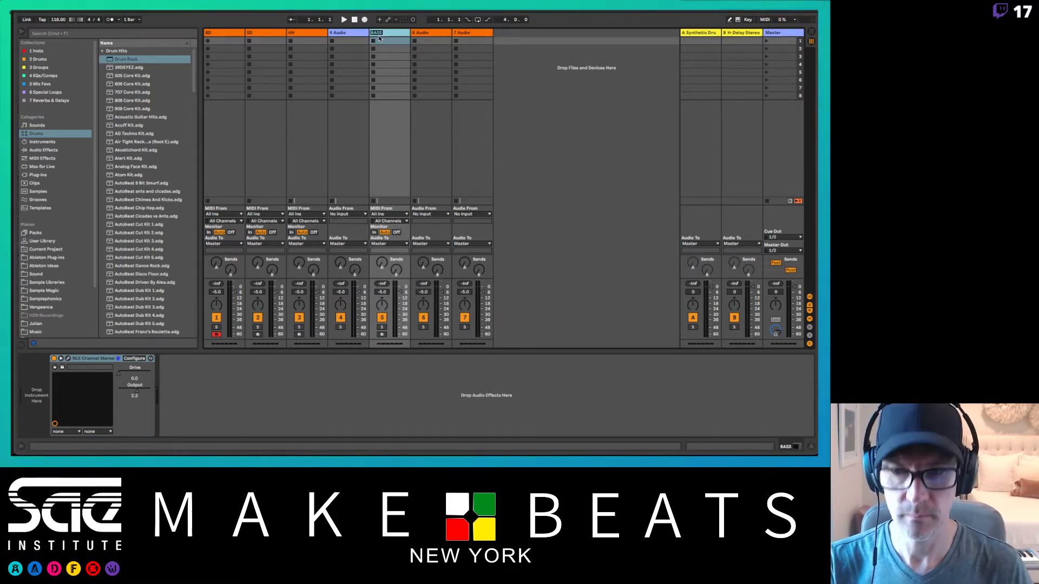
pyautogui.write('Bas')
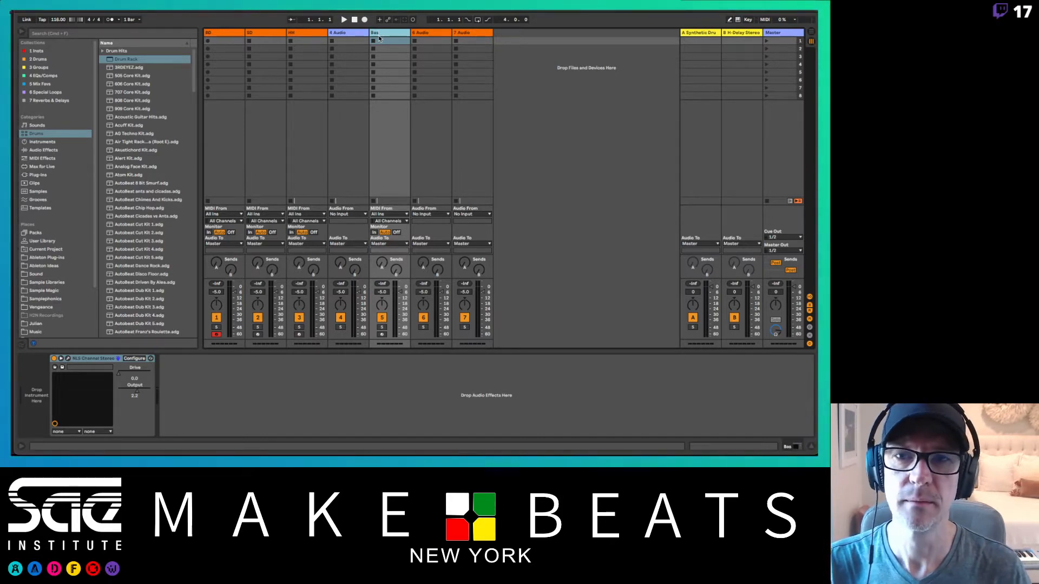
pyautogui.press('super+r')
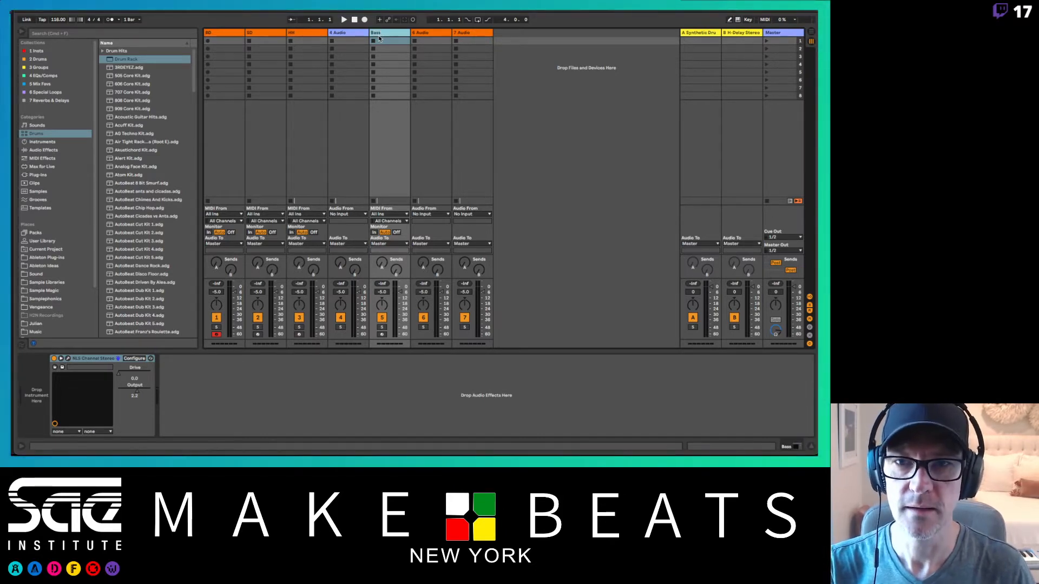
# Step: Delete all the unused audio tracks on both sides of the Bass track
pyautogui.press('Delete')
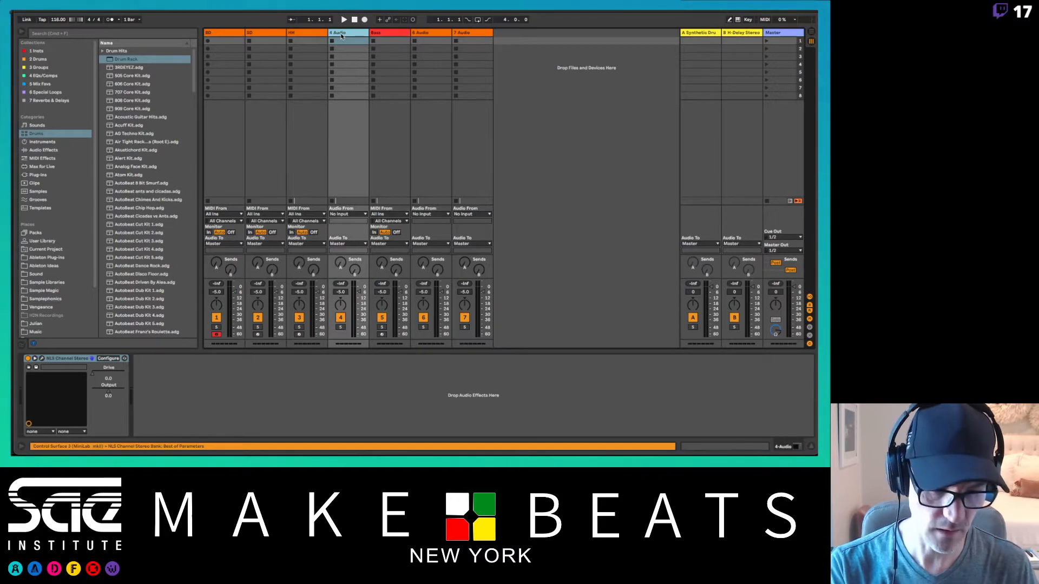
pyautogui.click(408, 31)
pyautogui.press('Delete')
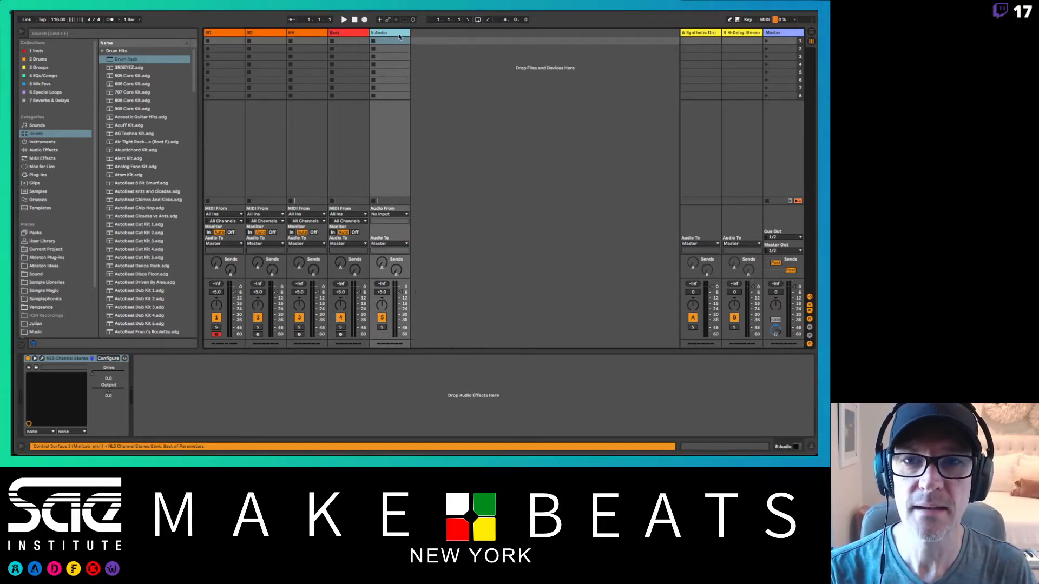
pyautogui.press('Delete')
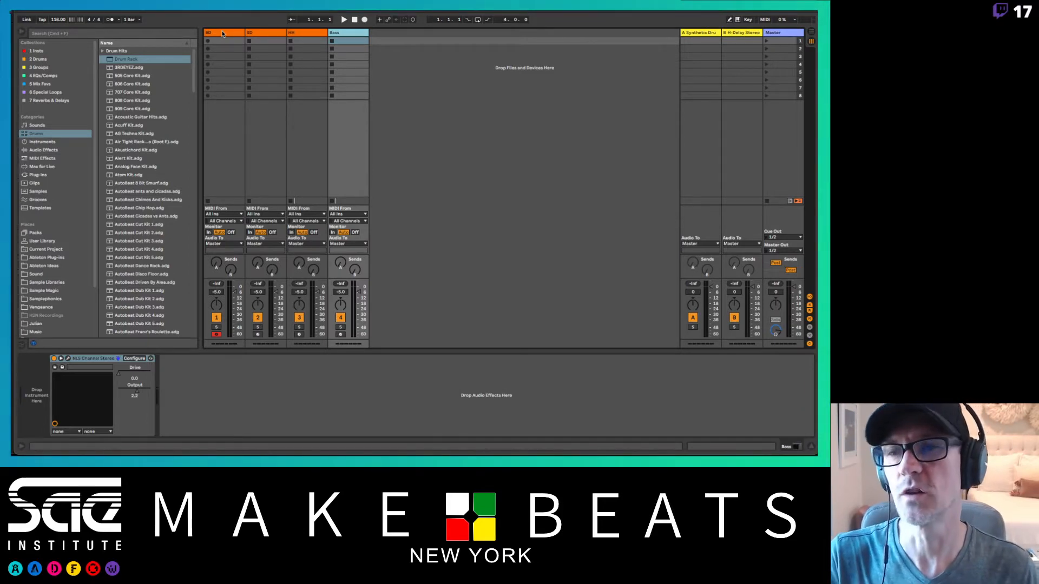
# Step: Select the BD track and filter the Kick samples within Drum Hits by 808
pyautogui.click(103, 51)
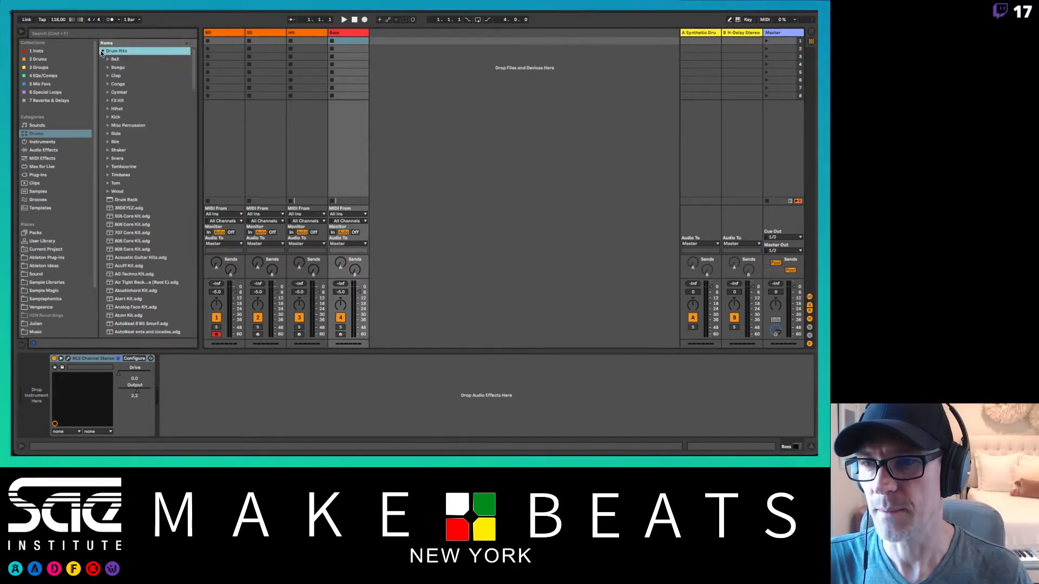
pyautogui.click(214, 34)
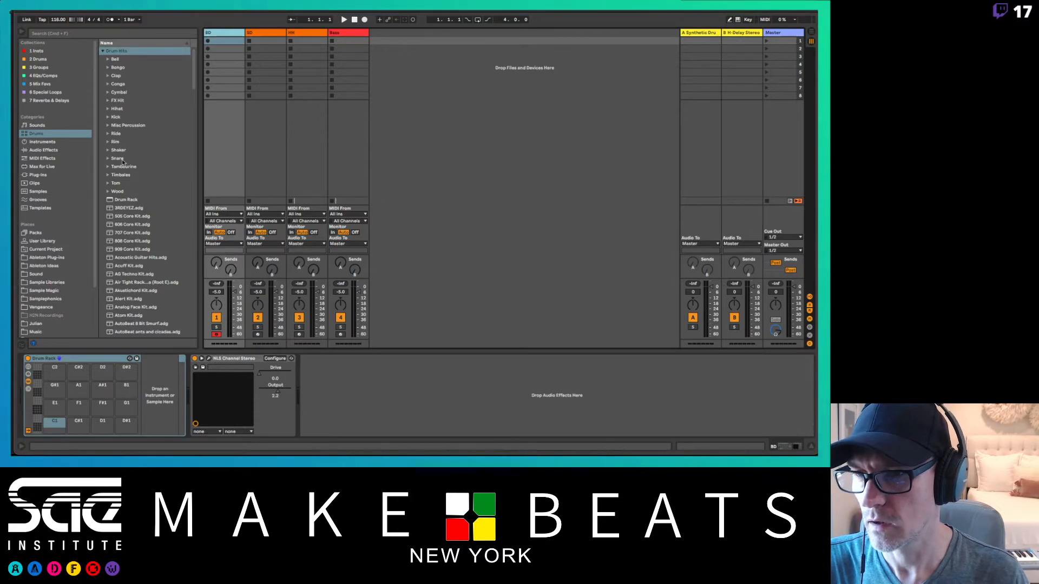
pyautogui.click(114, 117)
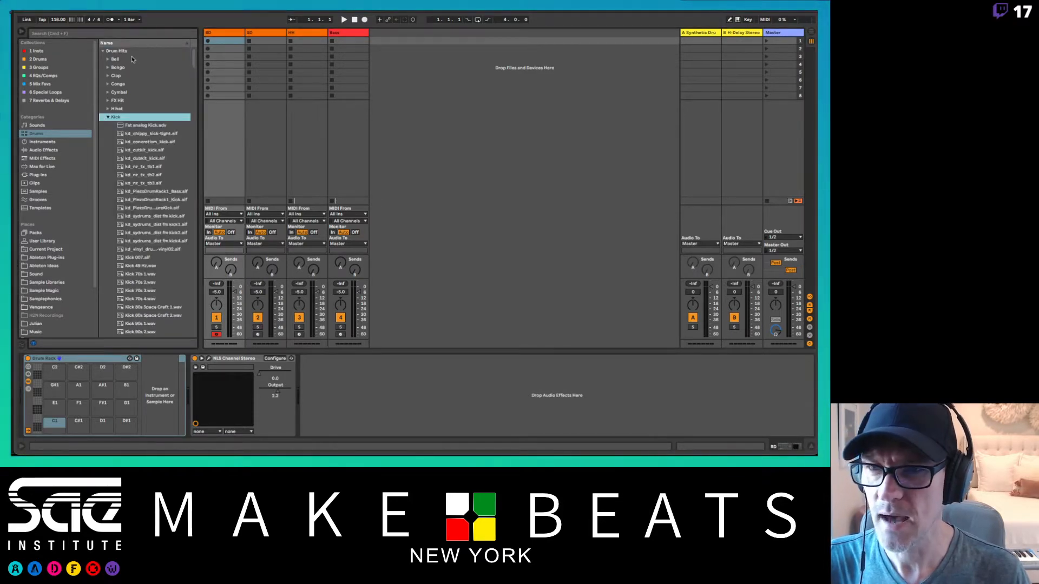
pyautogui.click(126, 35)
pyautogui.write('606')
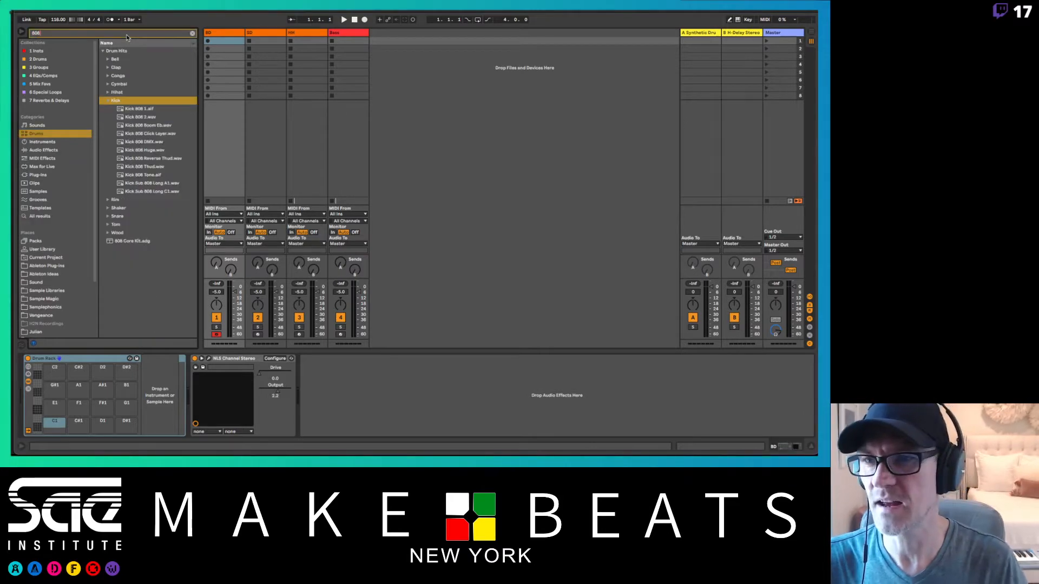
# Step: Audition the Kick 808 2 and Kick 808 1 samples and lower the preview volume on the Master track
pyautogui.click(145, 116)
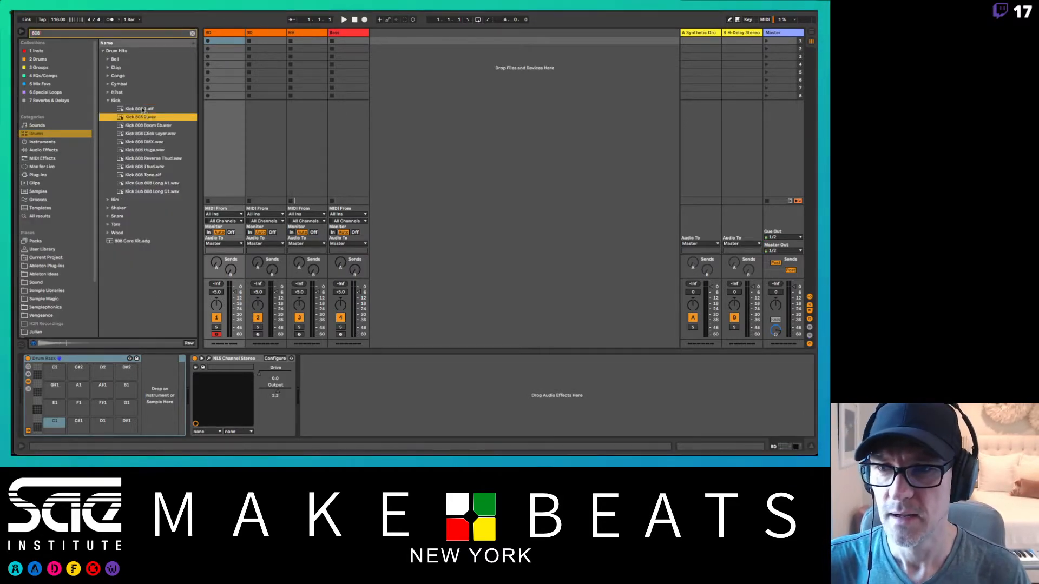
pyautogui.press('Up')
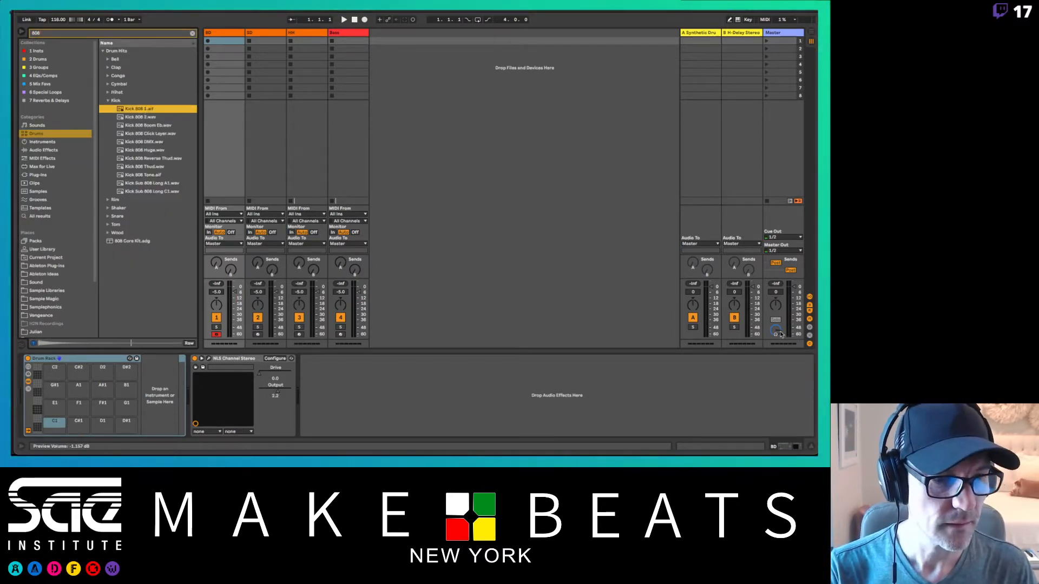
pyautogui.moveTo(775, 330); pyautogui.dragTo(775, 336)
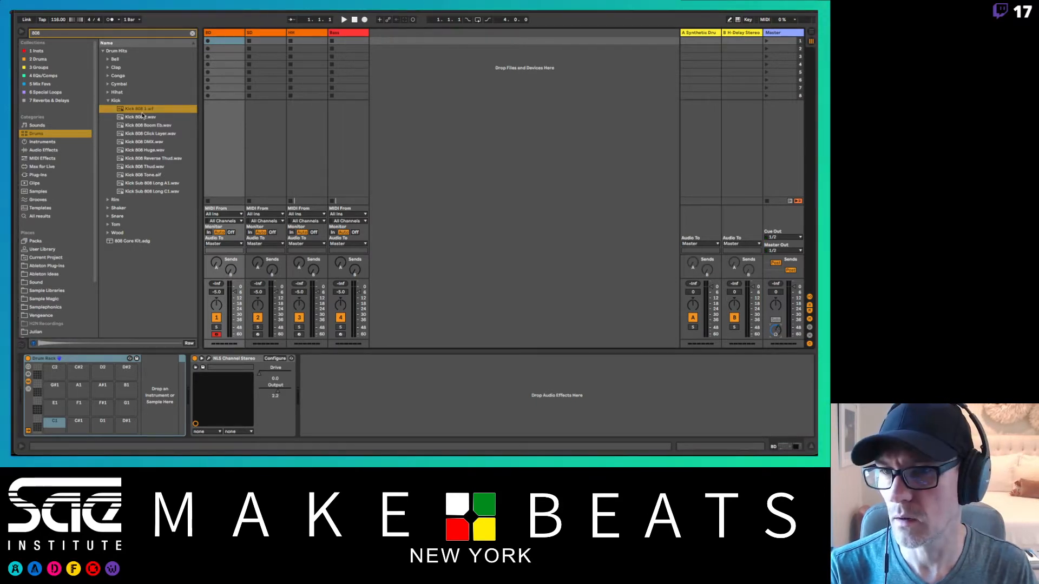
# Step: Audition the remaining 808 kick samples one after another down to Kick Sub 808 Long C1
pyautogui.press('Down')
pyautogui.press('Down')
pyautogui.press('Down')
pyautogui.press('Down')
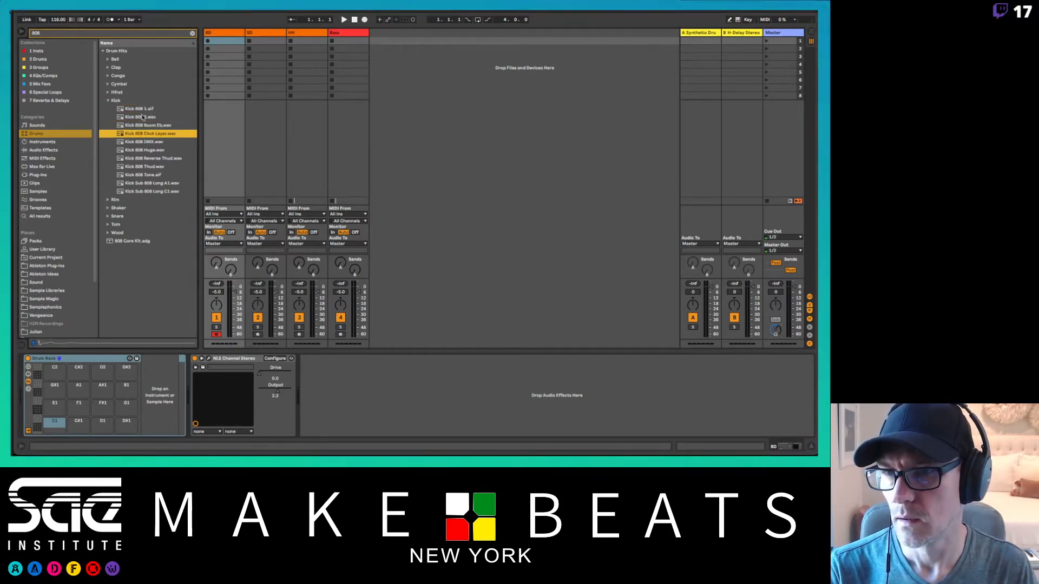
pyautogui.press('Down')
pyautogui.press('Down')
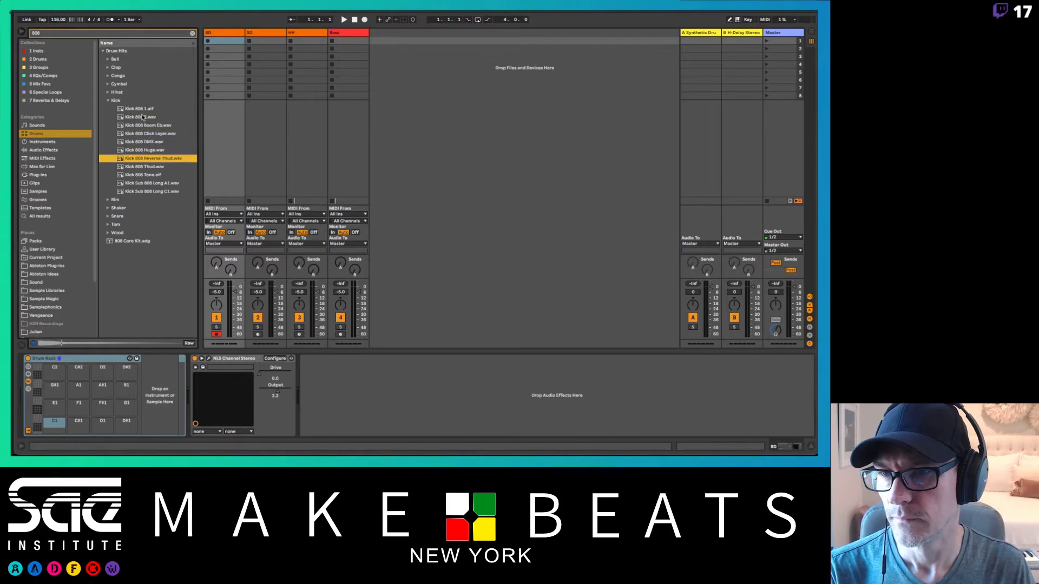
pyautogui.press('Down')
pyautogui.press('Down')
pyautogui.press('Down')
pyautogui.press('Down')
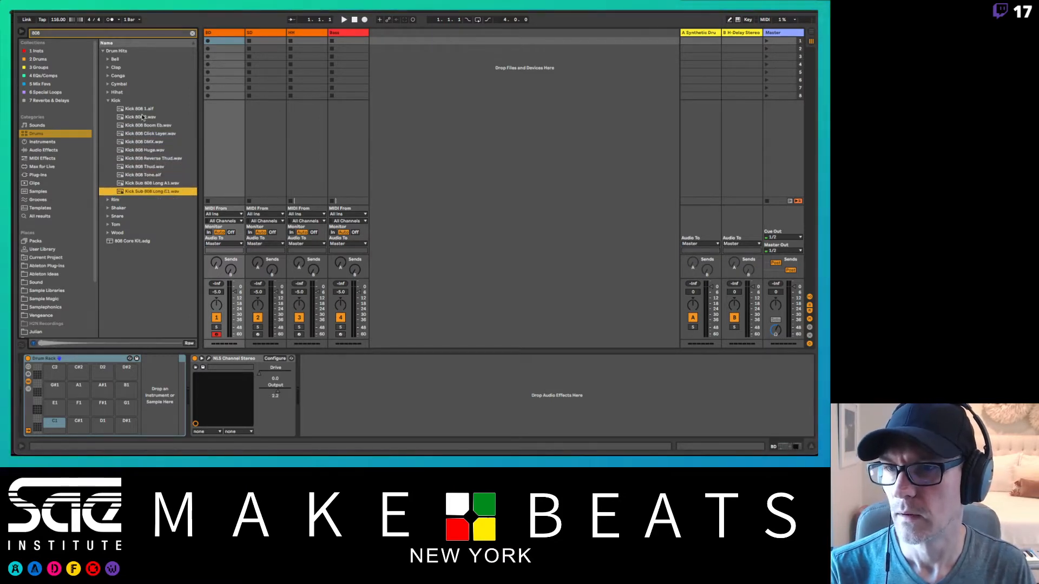
# Step: Compare the Kick 808 Click Layer, DMX, Huge, 1 and 2 samples by auditioning them again
pyautogui.click(147, 135)
pyautogui.click(148, 142)
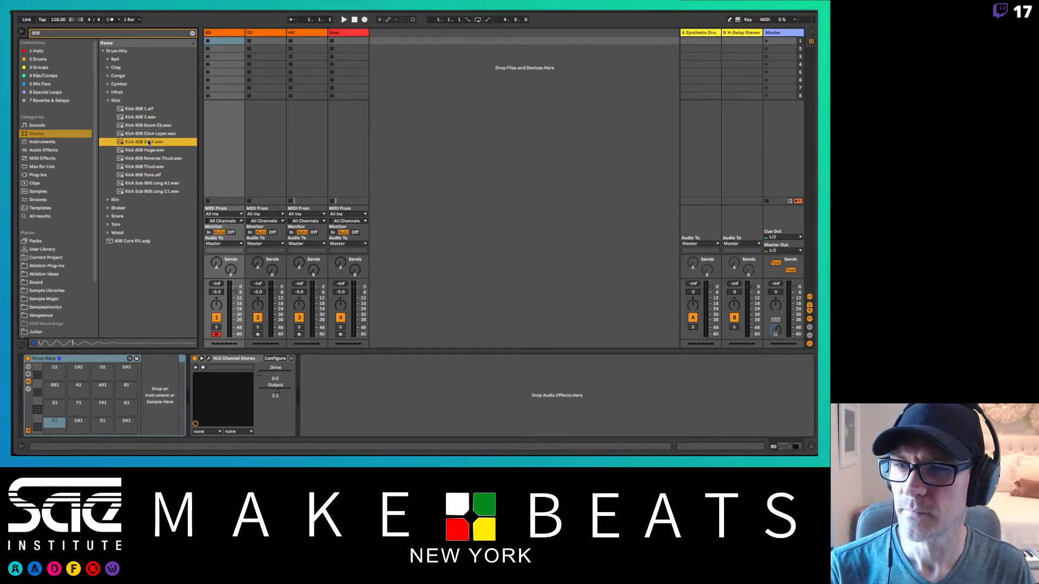
pyautogui.click(139, 111)
pyautogui.press('Down')
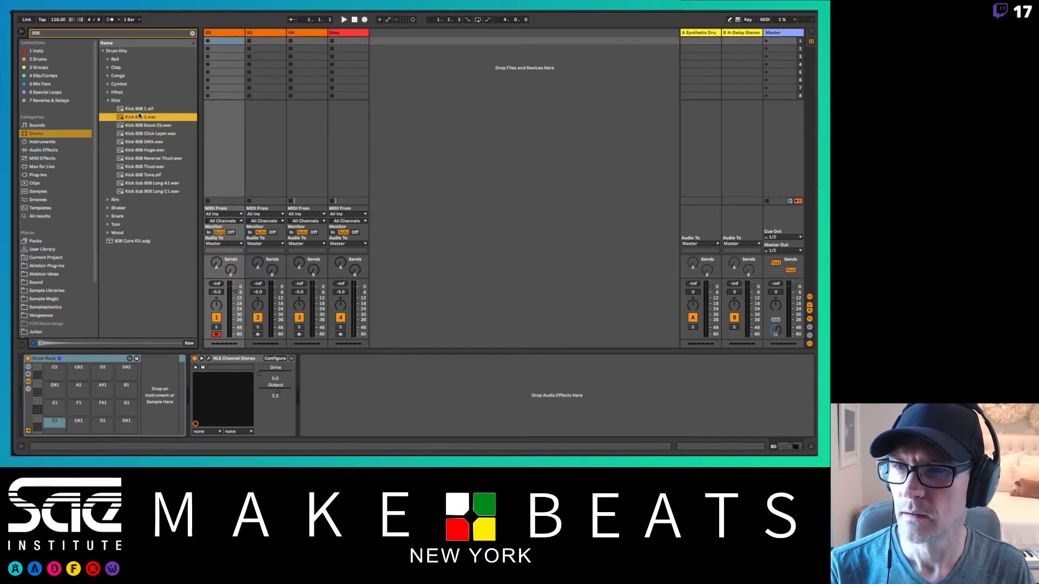
pyautogui.press('Up')
pyautogui.click(149, 141)
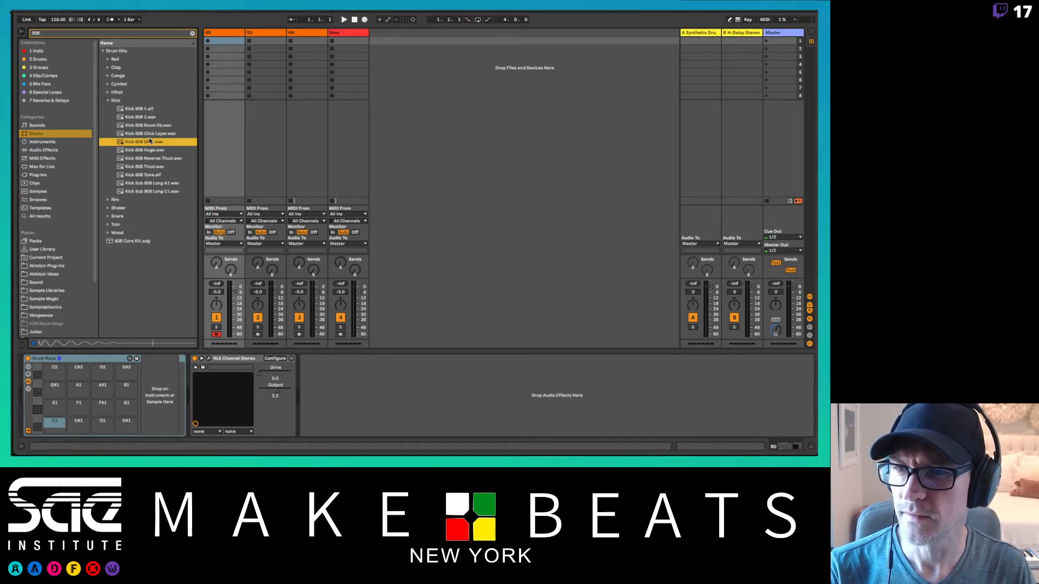
pyautogui.press('Down')
pyautogui.click(150, 142)
pyautogui.press('Down')
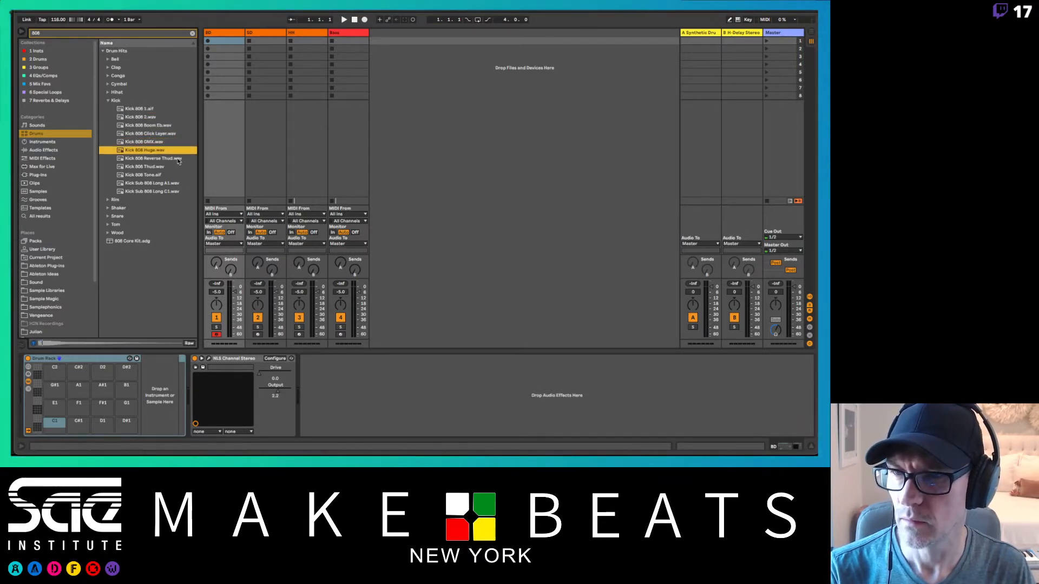
# Step: Load the Kick 808 DMX sample onto pad C1 of the BD track's Drum Rack and show its sample
pyautogui.press('Up')
pyautogui.press('Up')
pyautogui.press('Down')
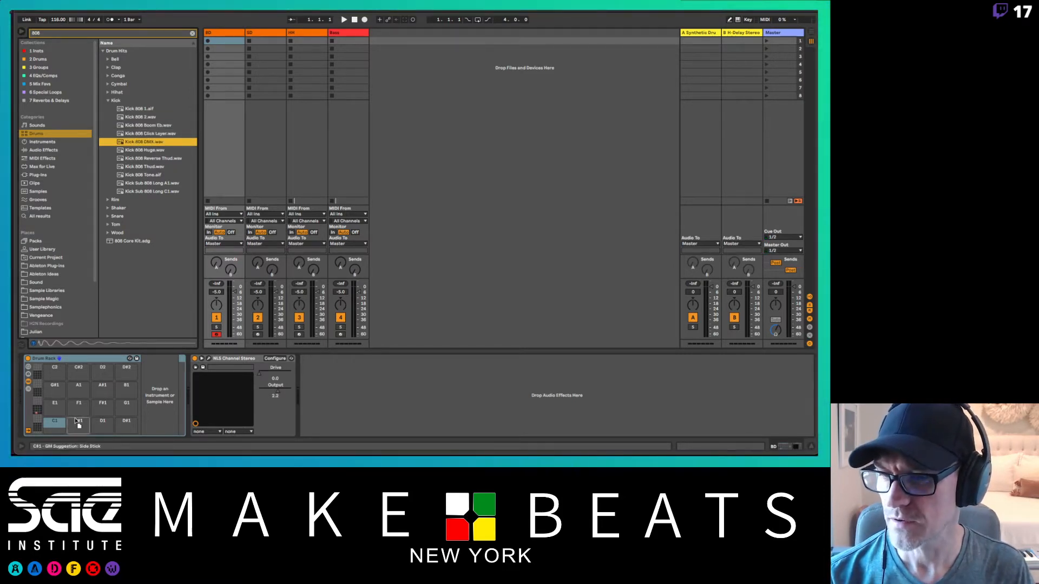
pyautogui.moveTo(53, 422); pyautogui.dragTo(54, 423)
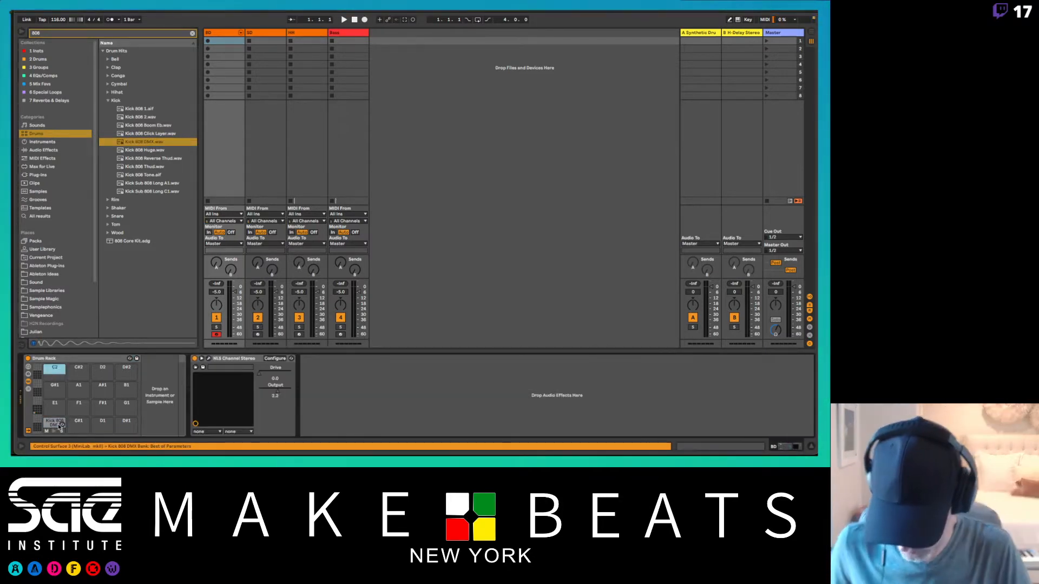
pyautogui.click(60, 425)
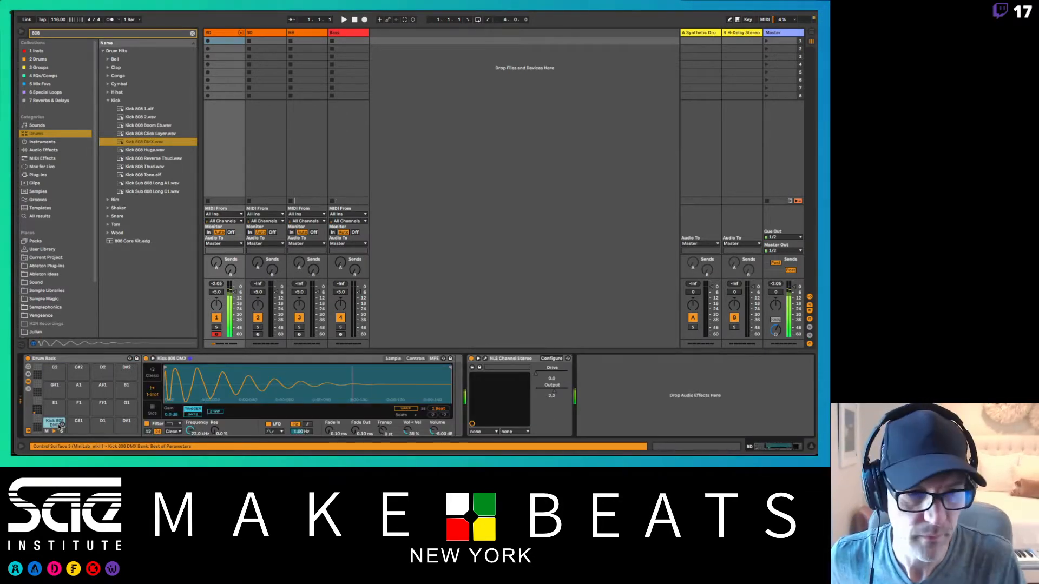
pyautogui.click(230, 33)
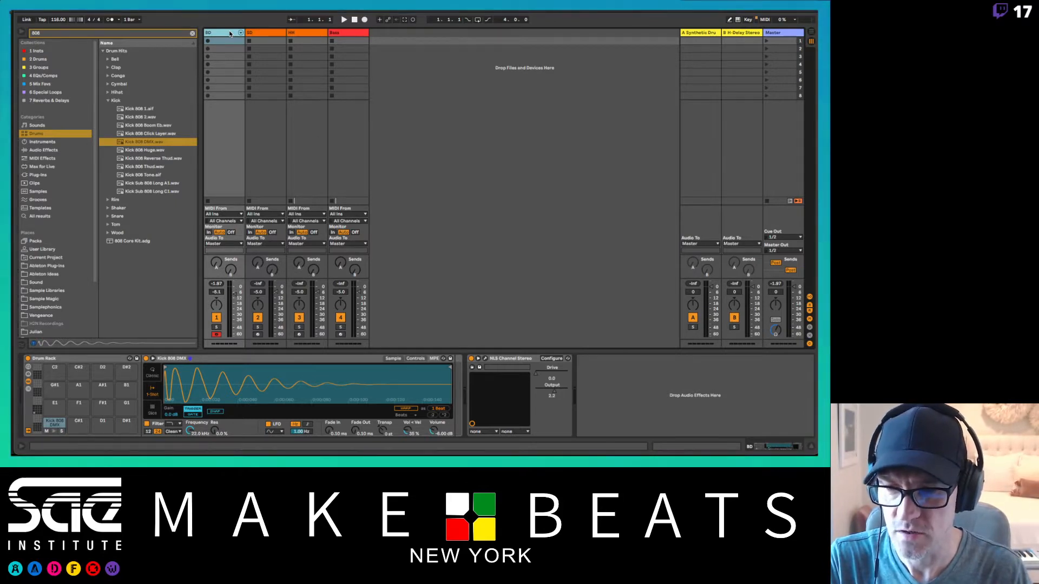
# Step: Audition the 808 kick samples again from Kick 808 1 down to Kick 808 Huge
pyautogui.click(139, 110)
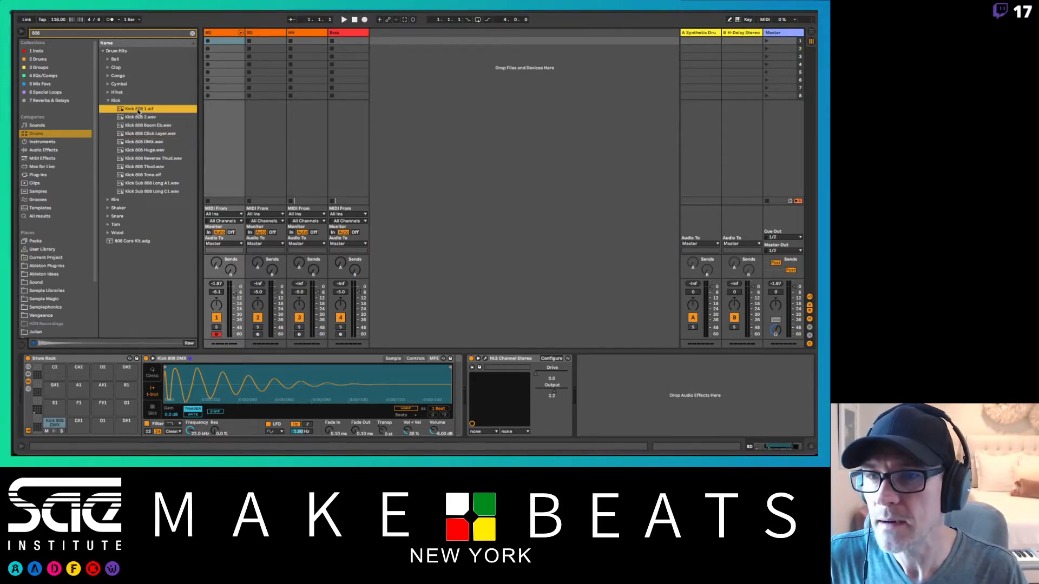
pyautogui.press('Down')
pyautogui.press('Down')
pyautogui.press('Down')
pyautogui.press('Down')
pyautogui.press('Down')
pyautogui.press('Down')
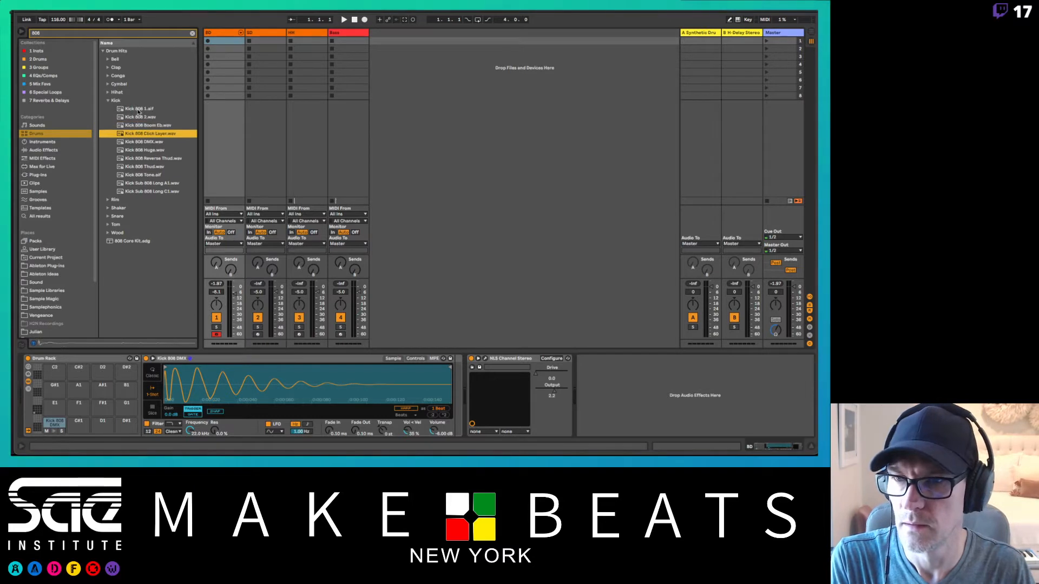
pyautogui.press('Up')
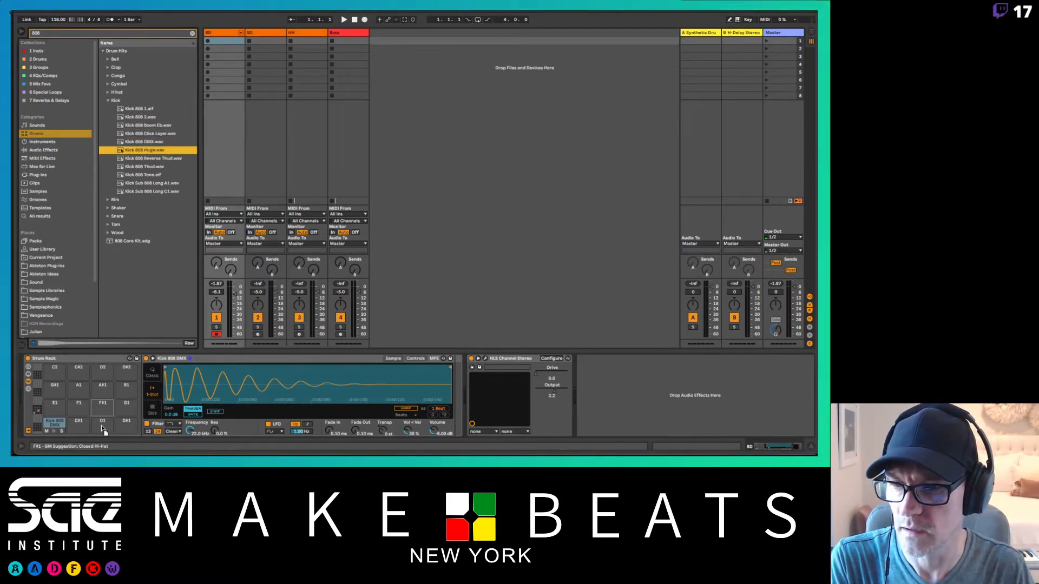
# Step: Load the Kick 808 Huge sample onto pad D1 of the BD Drum Rack and set its volume to -10.0 dB
pyautogui.moveTo(144, 150); pyautogui.dragTo(102, 430)
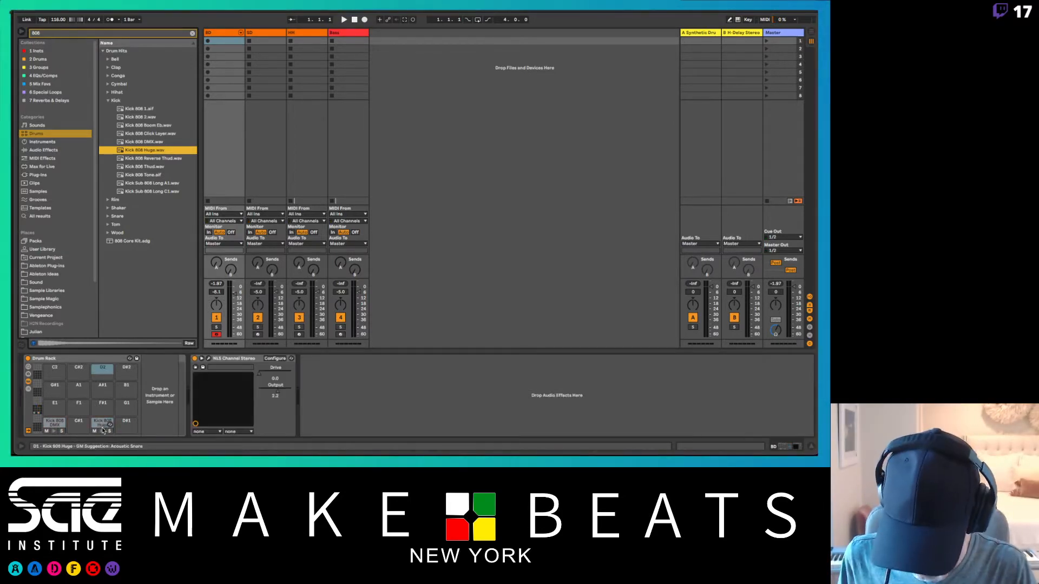
pyautogui.click(103, 431)
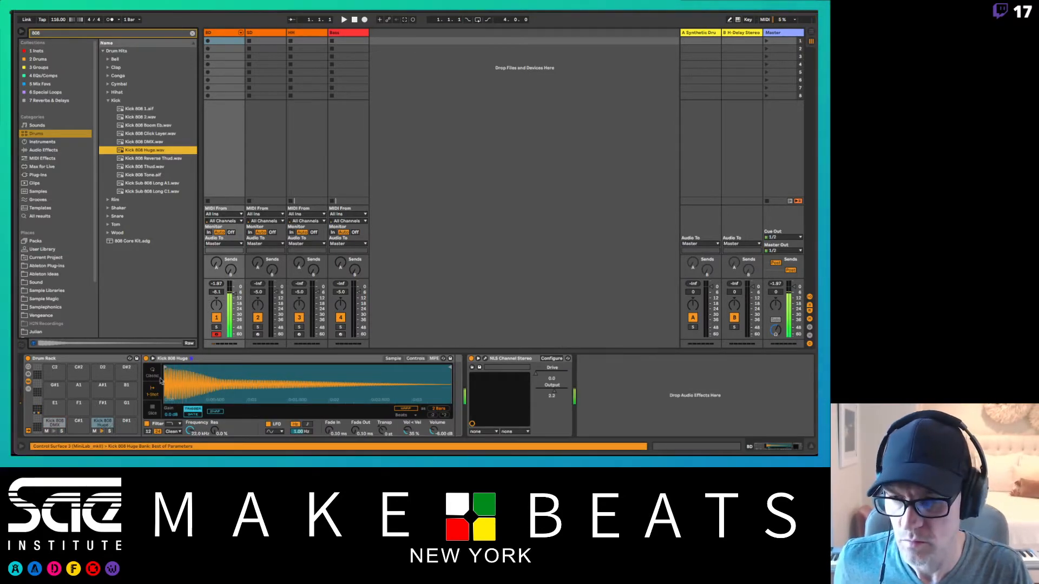
pyautogui.click(435, 432)
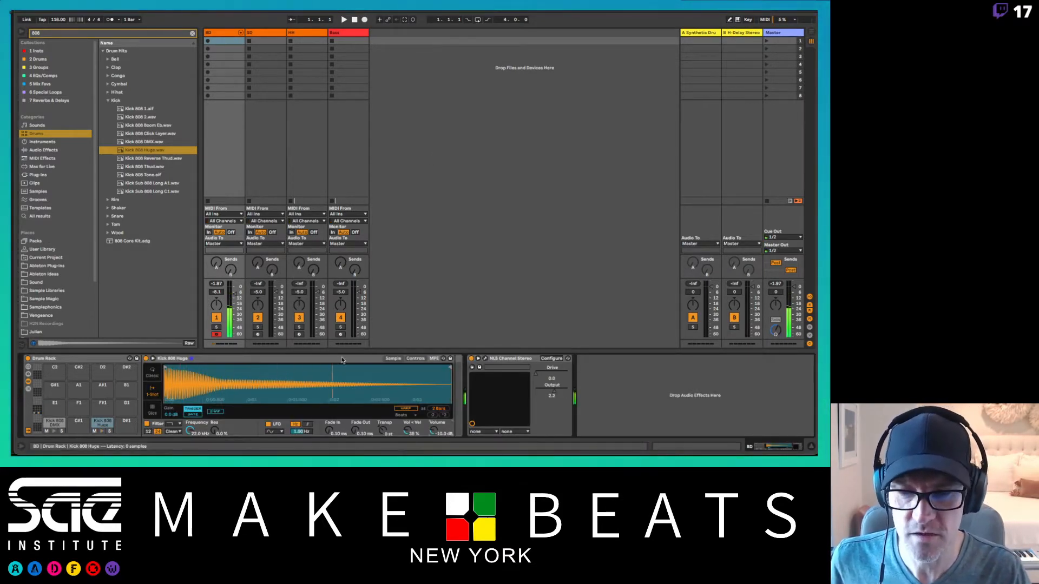
pyautogui.click(354, 429)
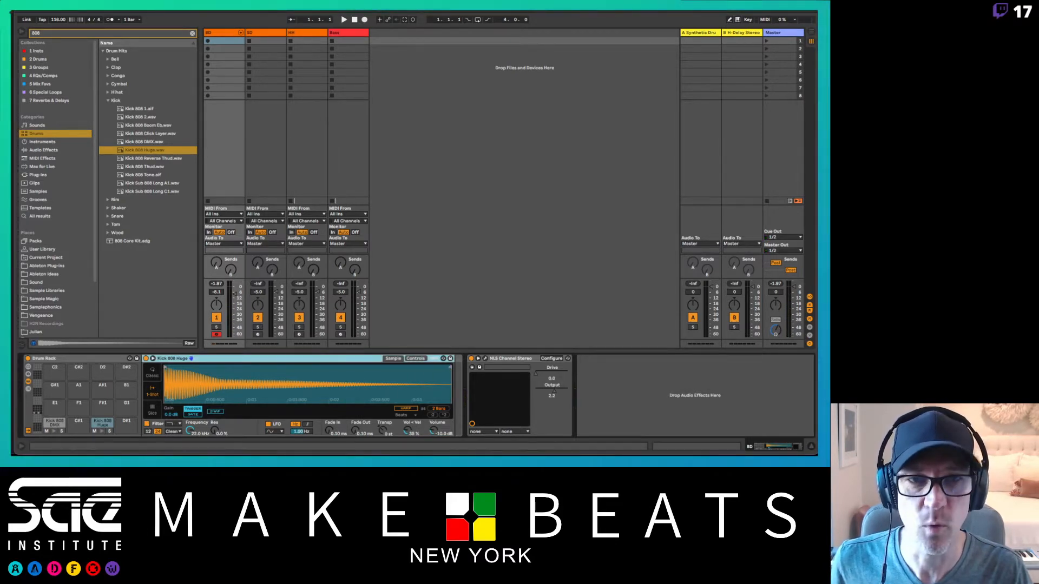
# Step: Enable the Cursor Pro pointer highlighter
pyautogui.click(659, 7)
pyautogui.click(672, 7)
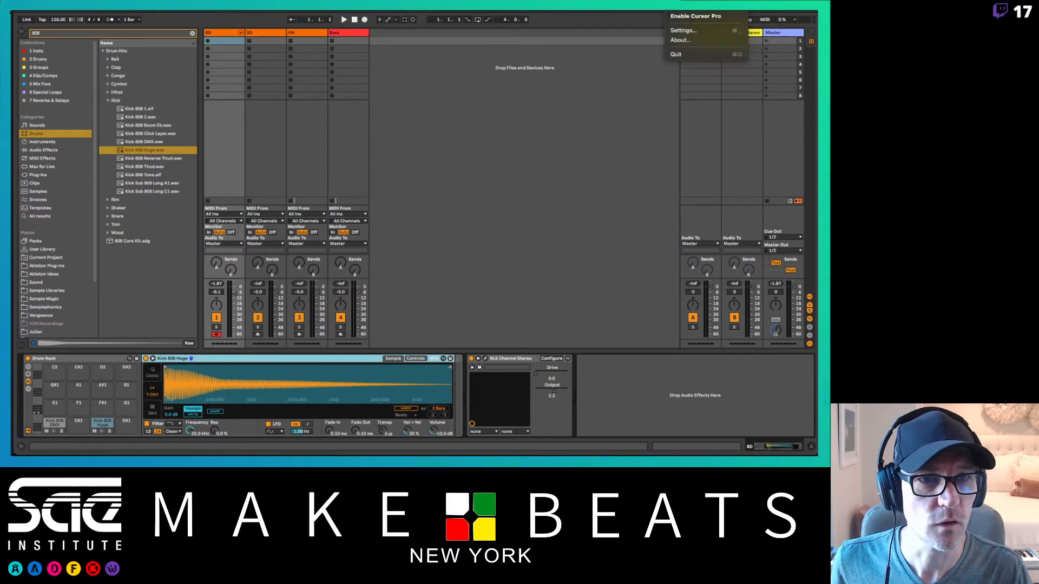
pyautogui.click(672, 16)
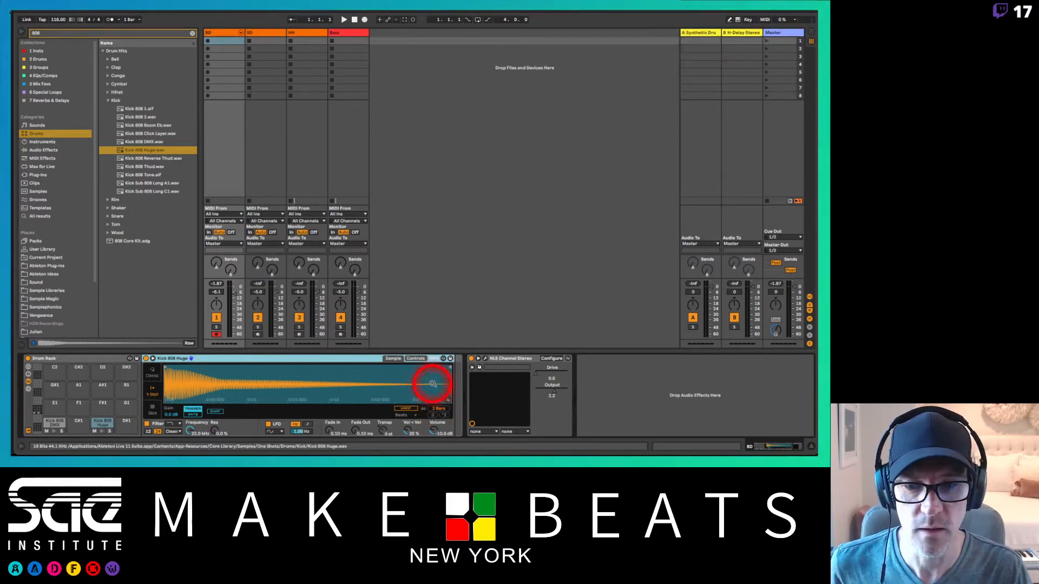
# Step: Shorten the Kick 808 Huge sample to about 0.22 s and set its Fade Out to 79.5 ms
pyautogui.moveTo(449, 368); pyautogui.dragTo(175, 389)
pyautogui.moveTo(176, 381); pyautogui.dragTo(177, 379)
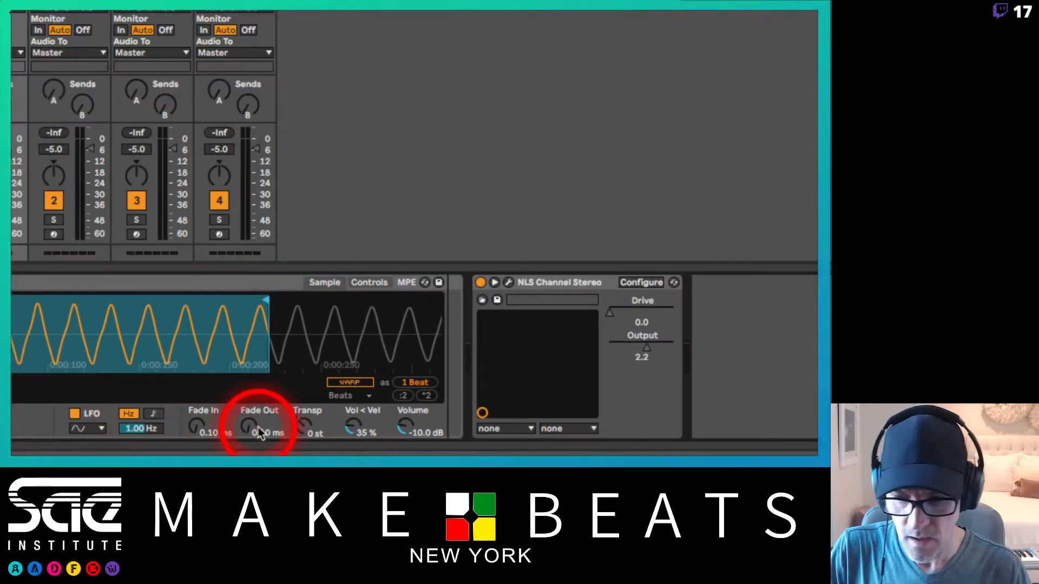
pyautogui.moveTo(259, 433)
pyautogui.mouseDown()
pyautogui.moveTo(259, 408)
pyautogui.moveTo(249, 418)
pyautogui.mouseUp()
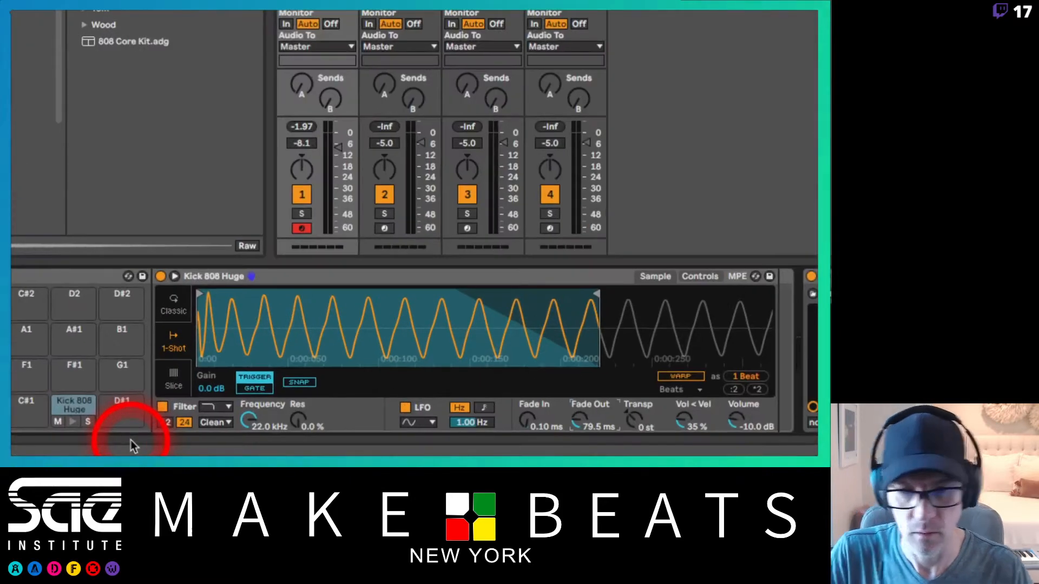
# Step: Shorten the Kick 808 Huge sample to about 0.1 s, reduce its Fade Out and set Fade In to 2.37 ms
pyautogui.moveTo(596, 309); pyautogui.dragTo(378, 314)
pyautogui.click(571, 425)
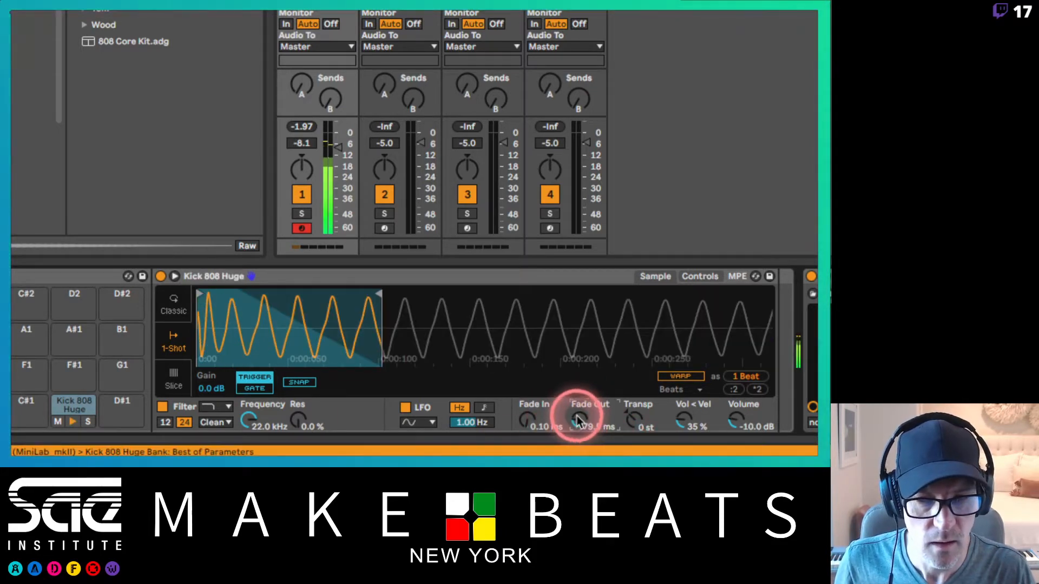
pyautogui.moveTo(580, 408); pyautogui.dragTo(526, 417)
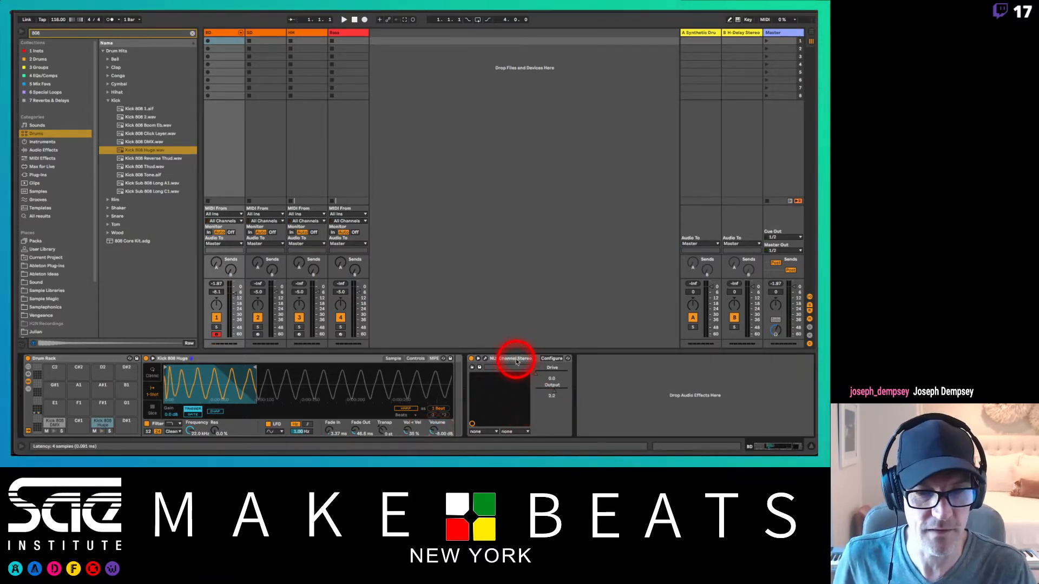
# Step: Open the NLS Channel Stereo plug-in on the BD track, check its level meters, and close it
pyautogui.click(485, 358)
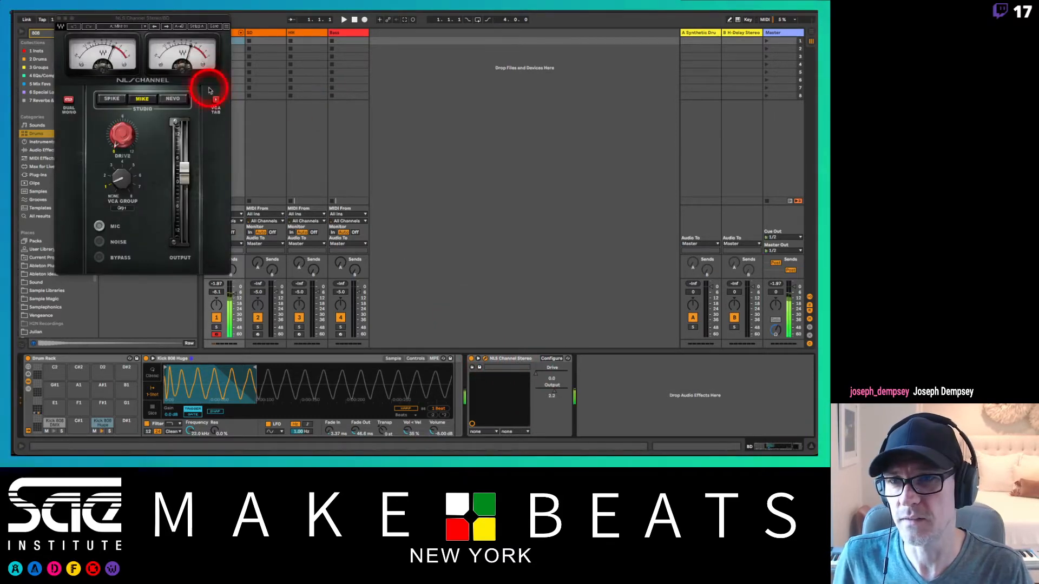
pyautogui.moveTo(197, 18); pyautogui.dragTo(534, 6)
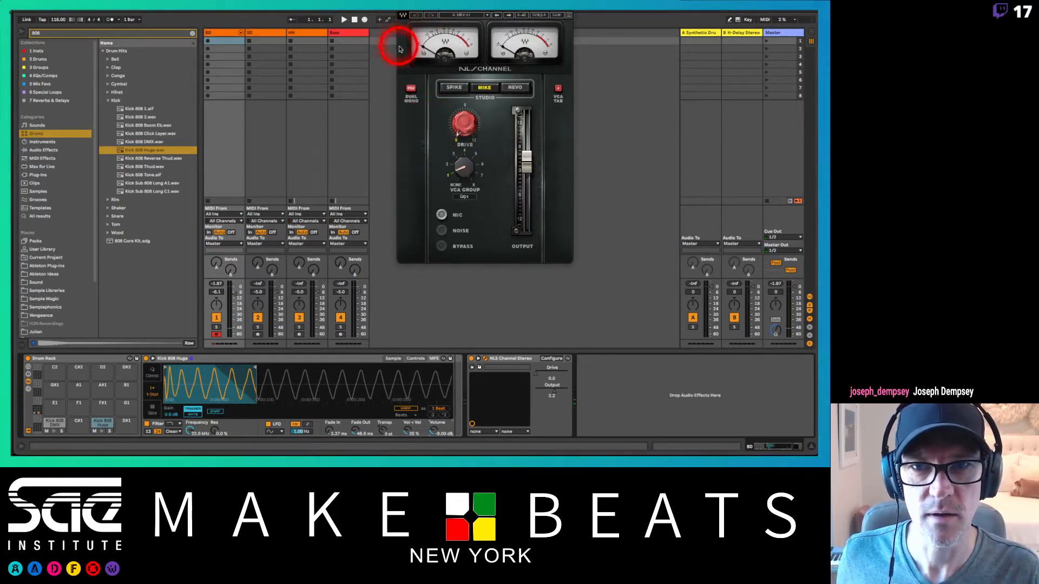
pyautogui.click(403, 14)
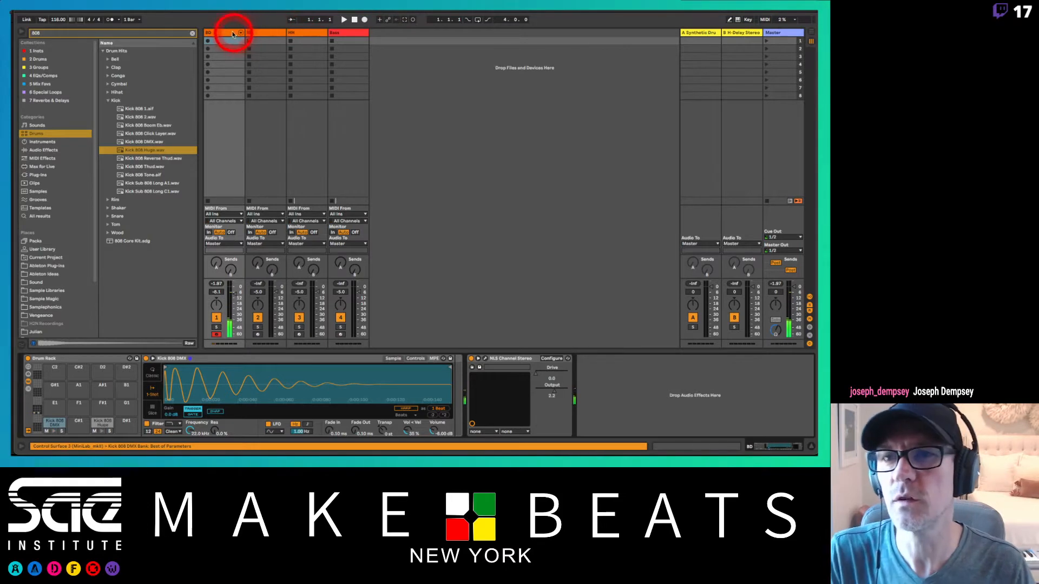
# Step: Select the SD track and list the 808 samples in the Snare folder instead of the Kick folder
pyautogui.click(261, 34)
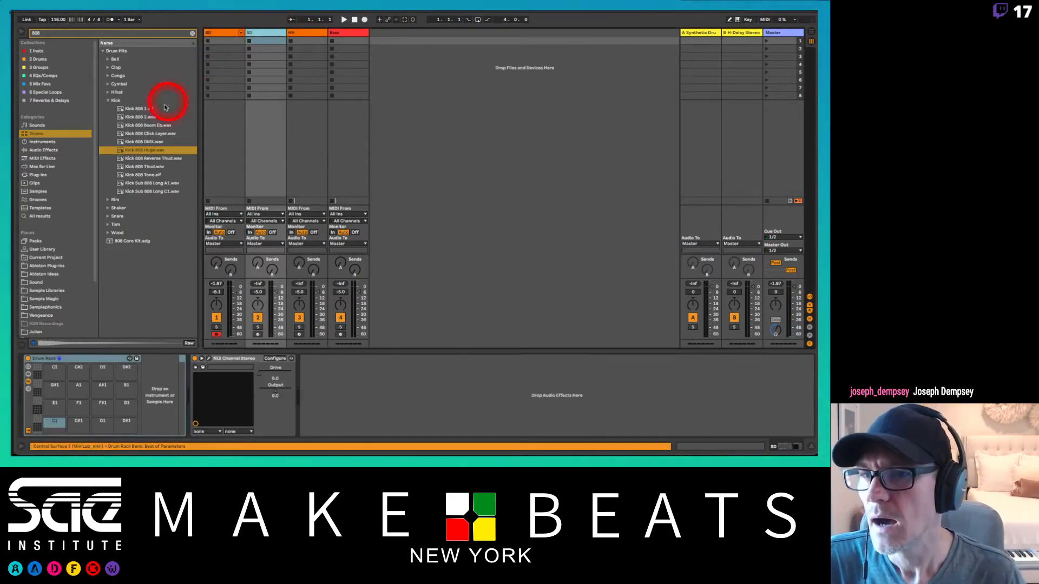
pyautogui.click(108, 100)
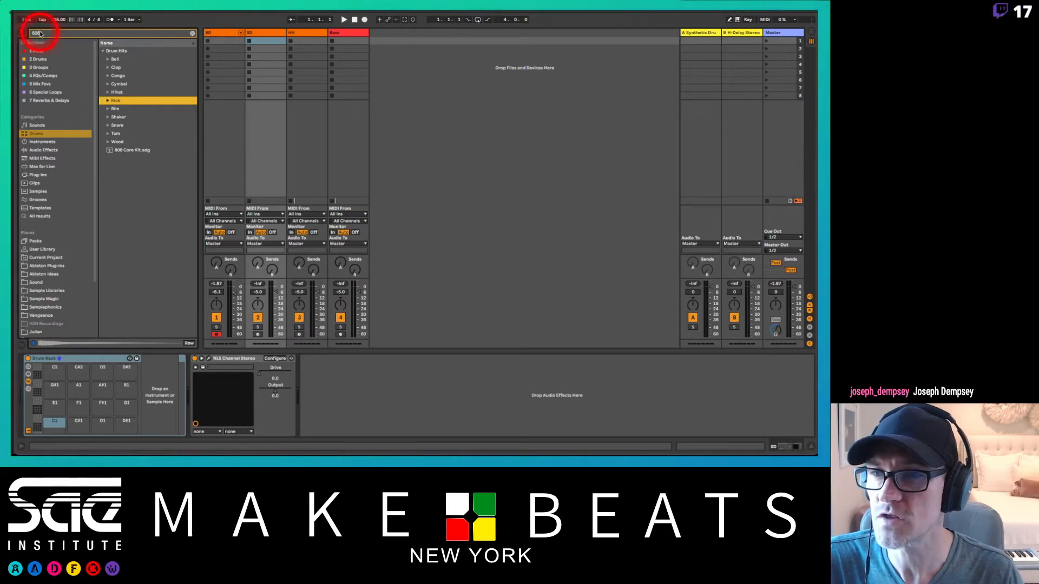
pyautogui.click(108, 125)
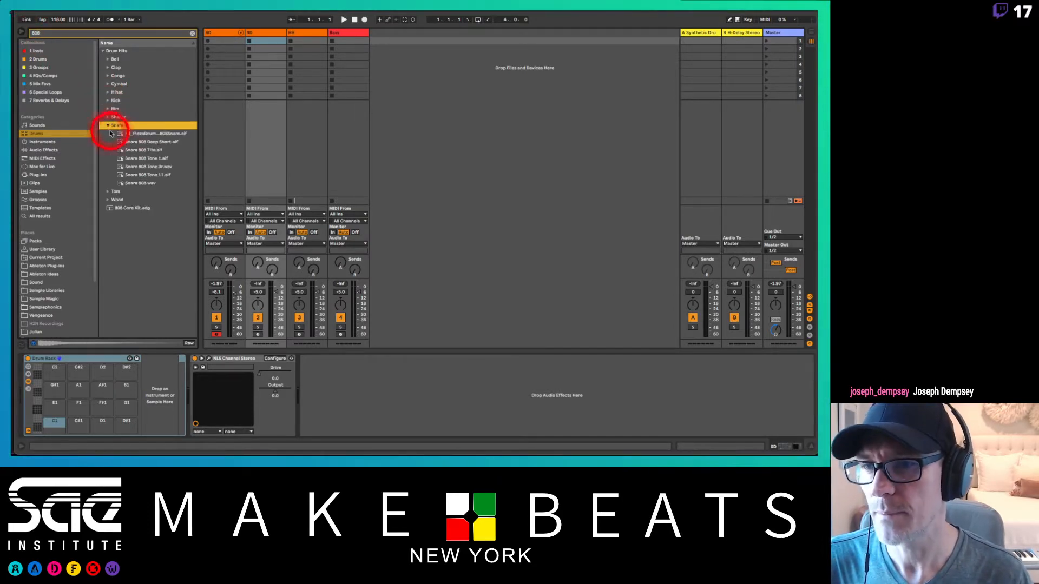
# Step: Audition and compare the 808 snare samples, including the Tita, Tone 1, Tone 3r and Tone 11 variants
pyautogui.click(150, 135)
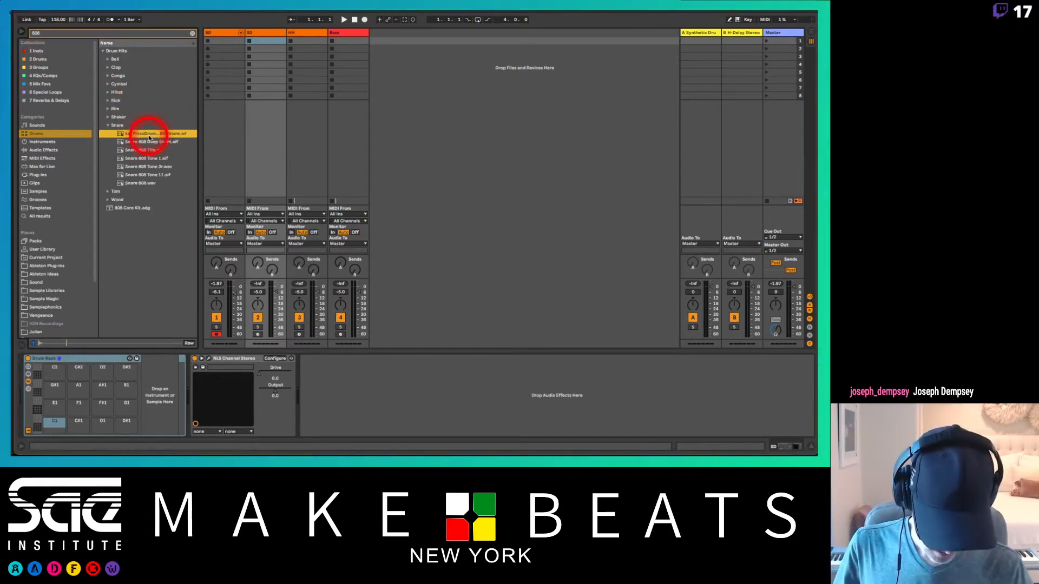
pyautogui.press('Down')
pyautogui.press('Down')
pyautogui.press('Down')
pyautogui.press('Down')
pyautogui.press('Down')
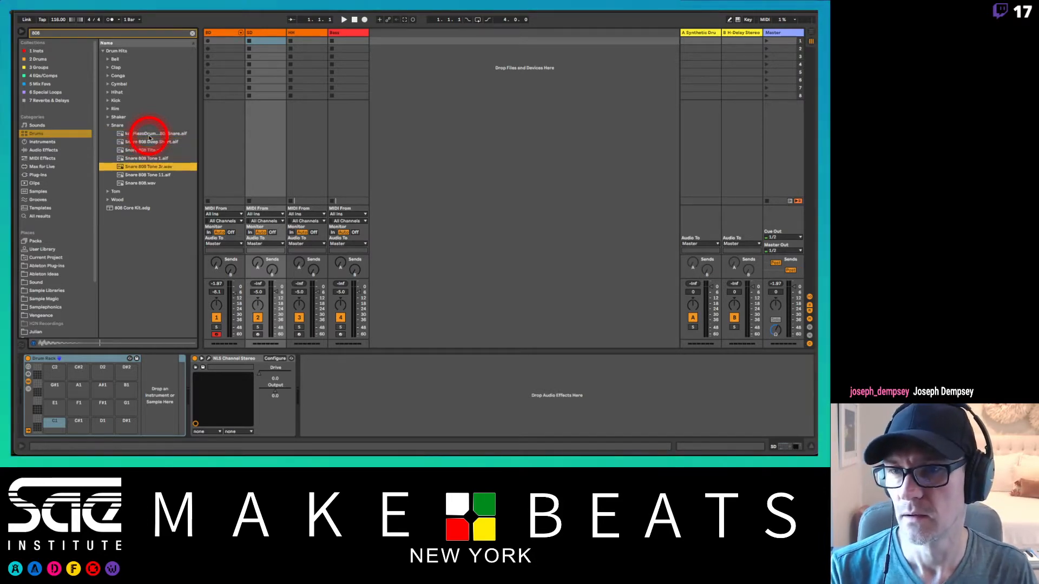
pyautogui.press('Down')
pyautogui.press('Up')
pyautogui.press('Up')
pyautogui.press('Up')
pyautogui.press('Up')
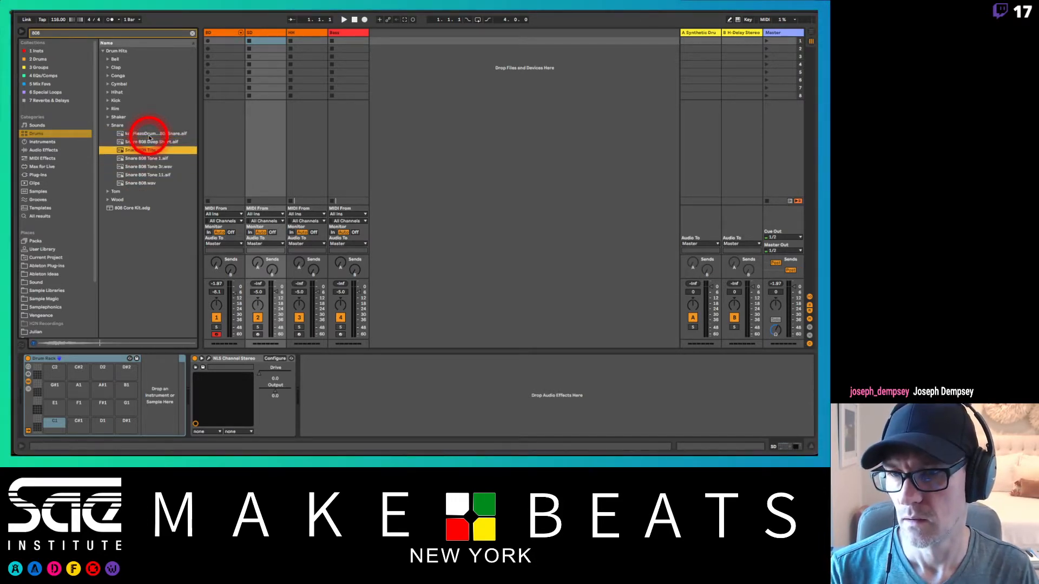
pyautogui.press('Down')
pyautogui.press('Down')
pyautogui.press('Down')
pyautogui.press('Down')
pyautogui.press('Up')
pyautogui.press('Up')
pyautogui.press('Up')
pyautogui.press('Up')
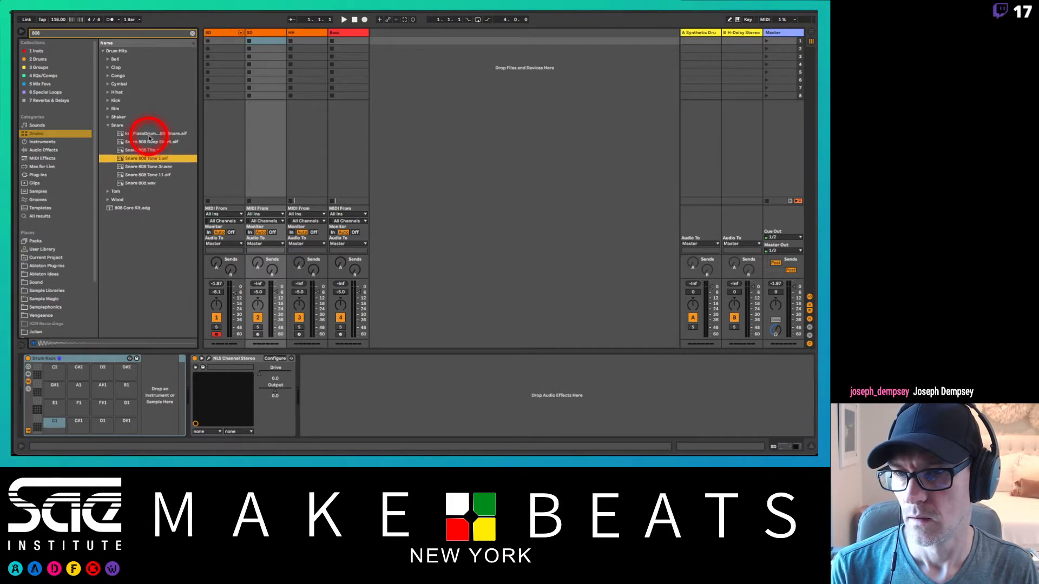
pyautogui.press('Up')
pyautogui.press('Down')
pyautogui.press('Down')
pyautogui.press('Down')
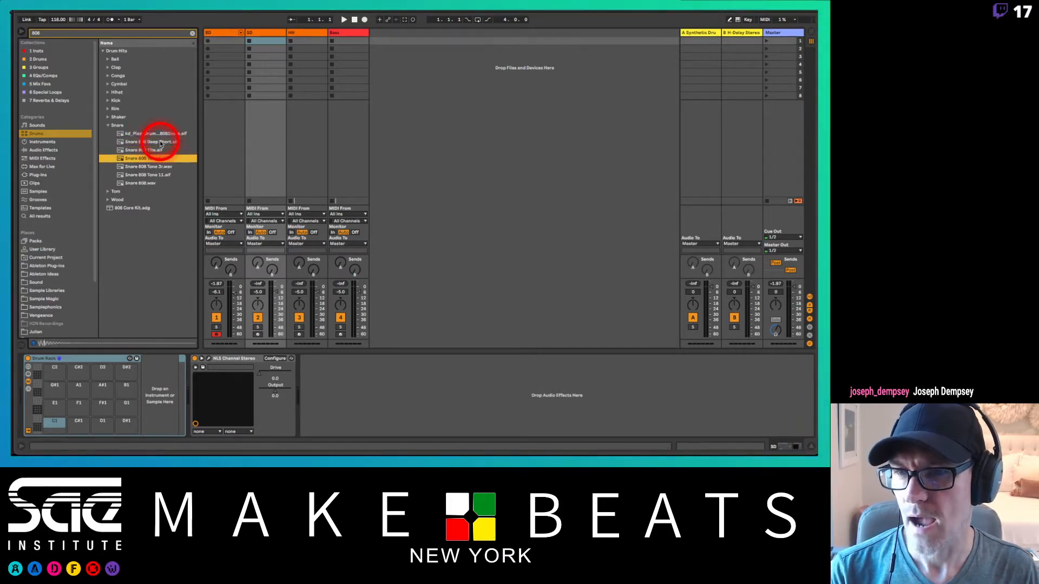
pyautogui.press('Down')
pyautogui.press('Down')
pyautogui.press('Up')
pyautogui.press('Up')
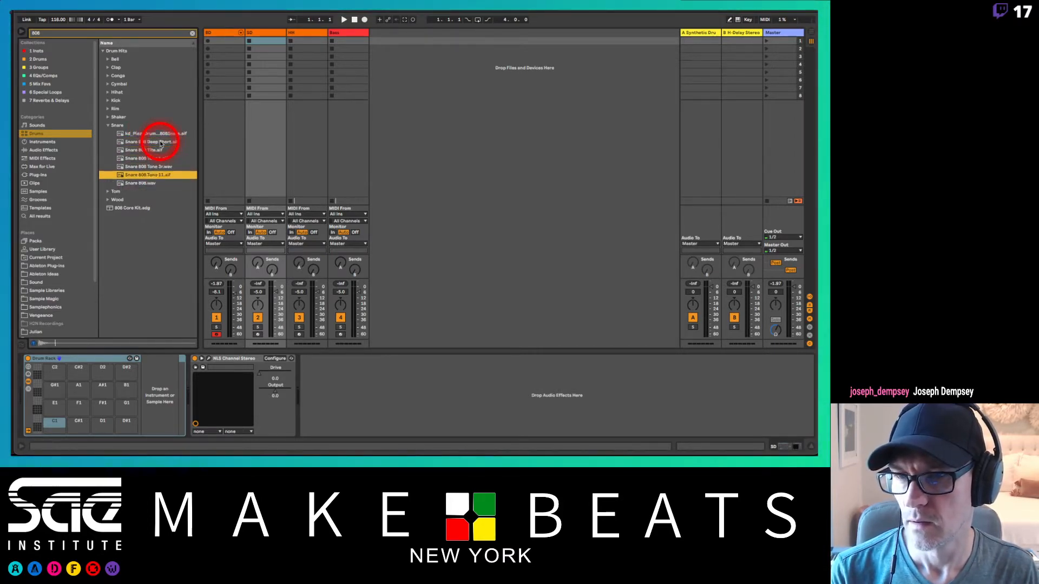
# Step: Load the kd_PianoDrumRack1_808Snare sample onto pad C1 of the SD track's Drum Rack and show the rack's chain list
pyautogui.click(156, 134)
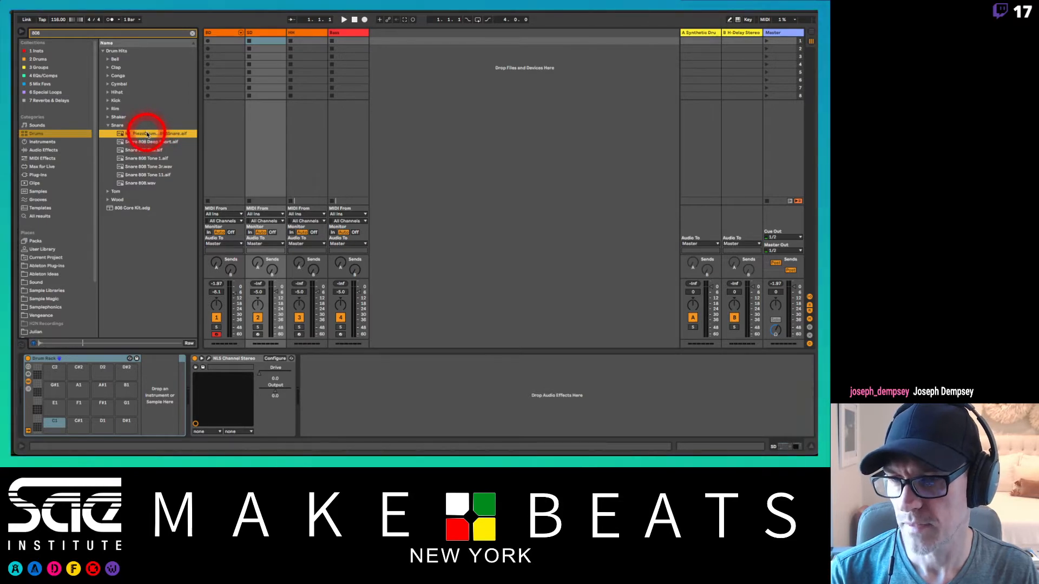
pyautogui.moveTo(147, 135); pyautogui.dragTo(59, 426)
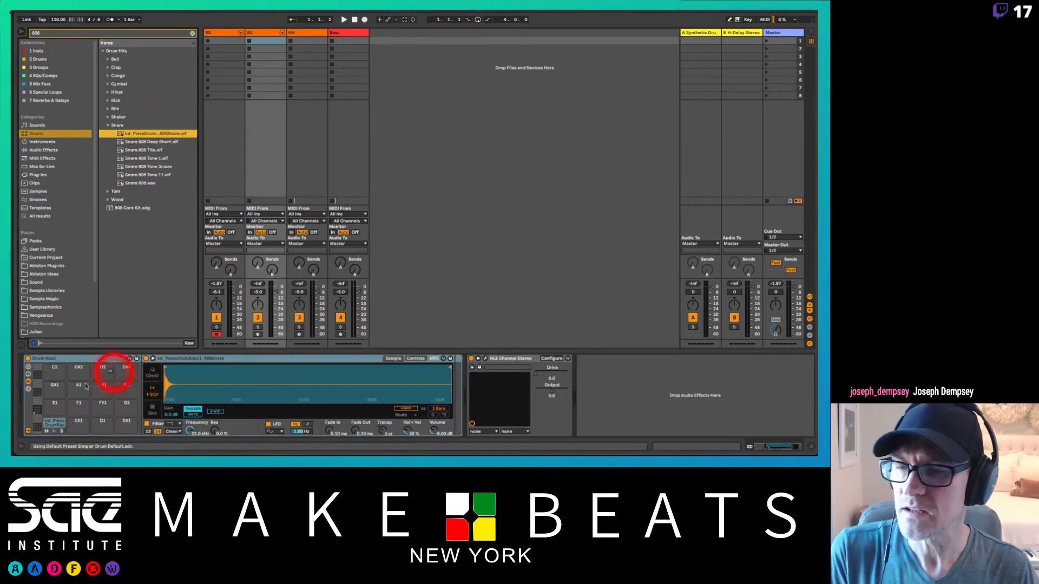
pyautogui.click(53, 423)
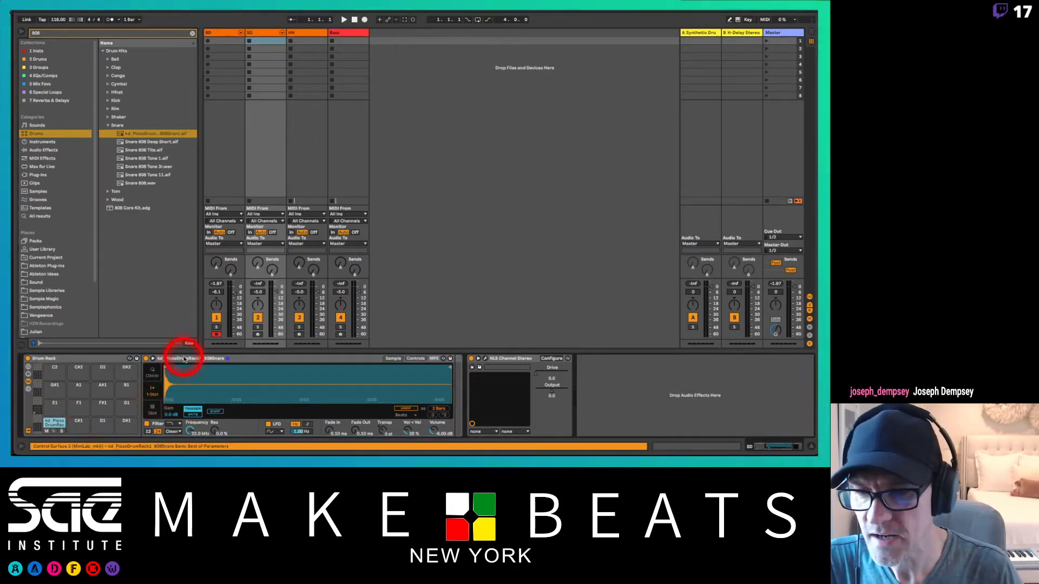
pyautogui.click(28, 390)
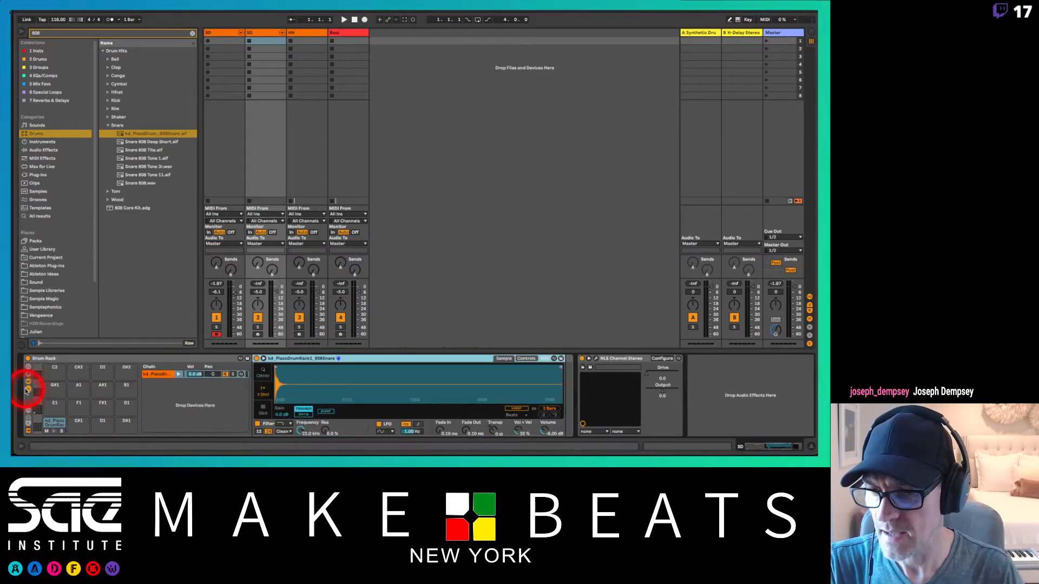
pyautogui.click(53, 423)
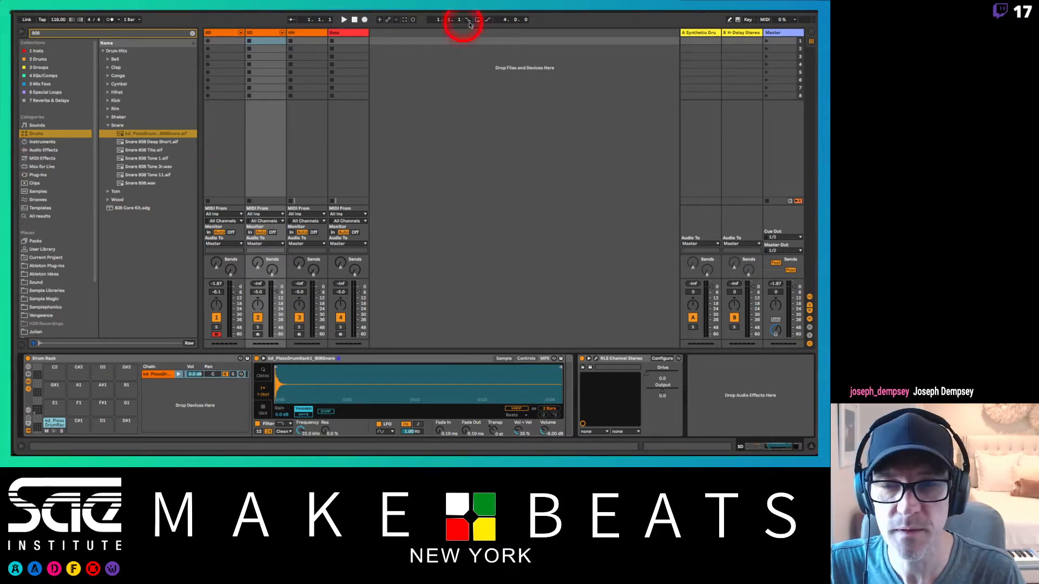
pyautogui.press('super+o')
pyautogui.doubleClick(129, 317)
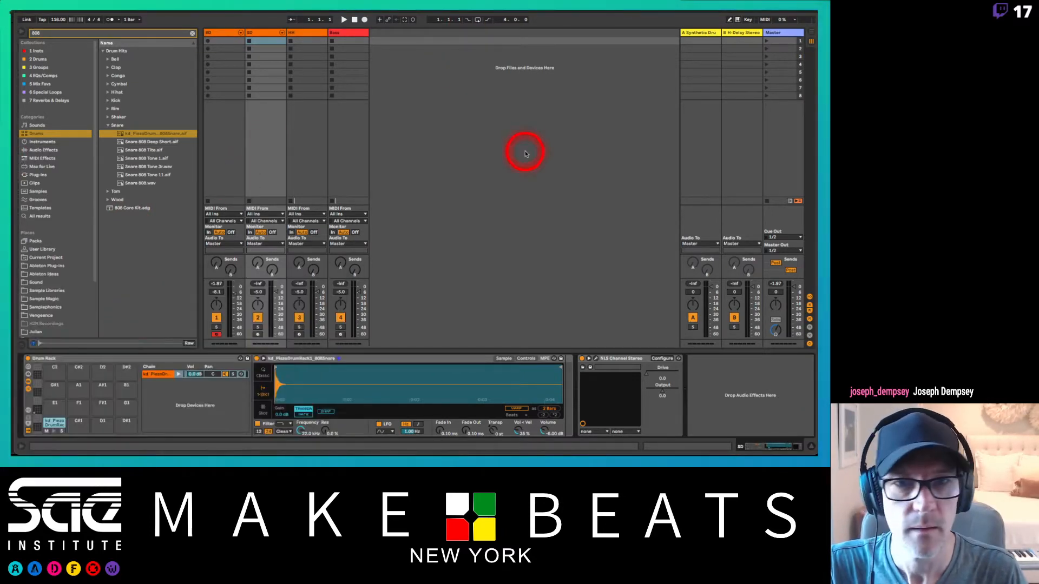
pyautogui.click(614, 20)
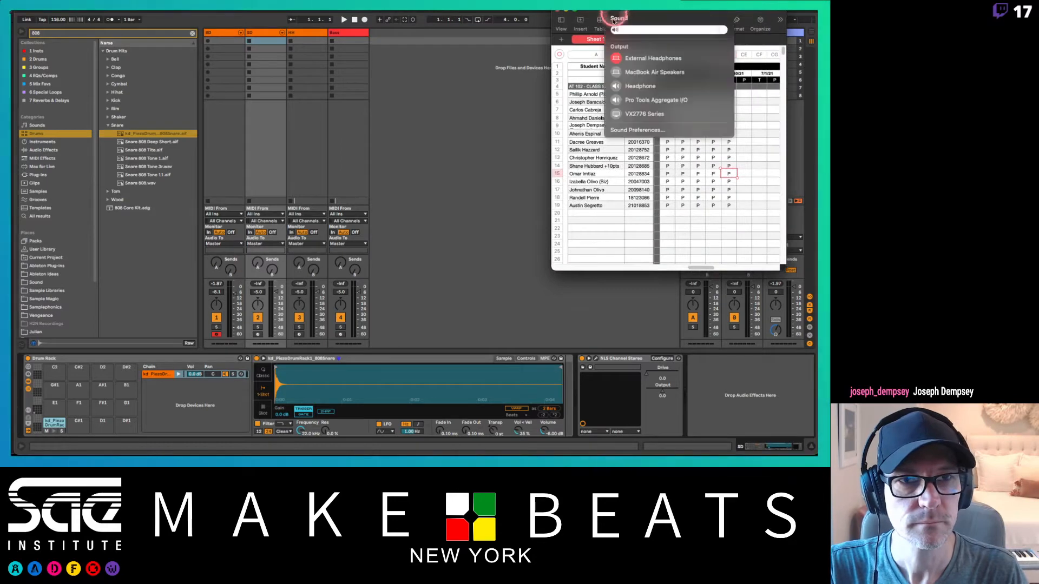
pyautogui.click(598, 20)
pyautogui.moveTo(599, 13); pyautogui.dragTo(0, 460)
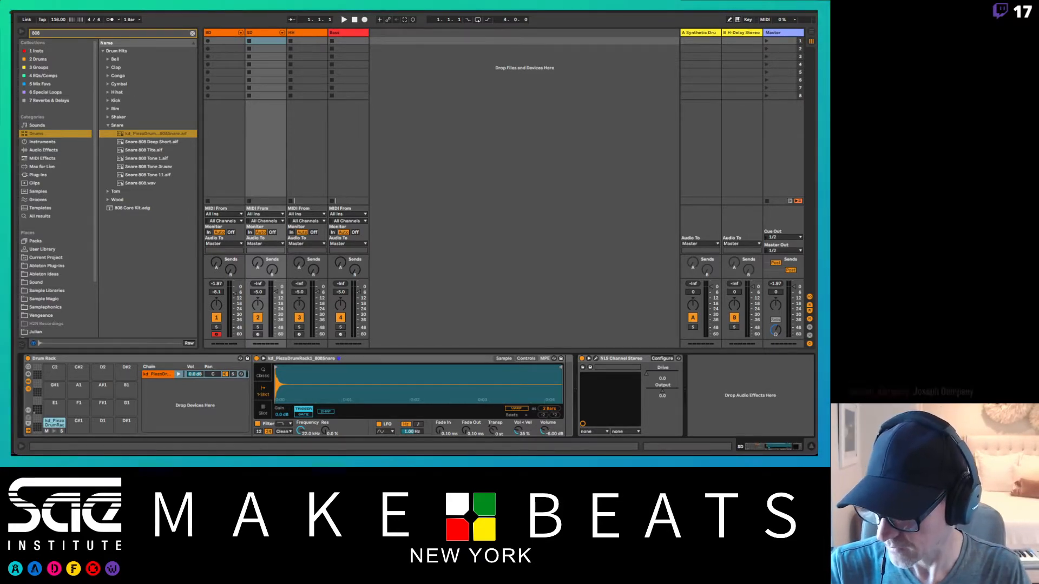
pyautogui.press('super+Tab')
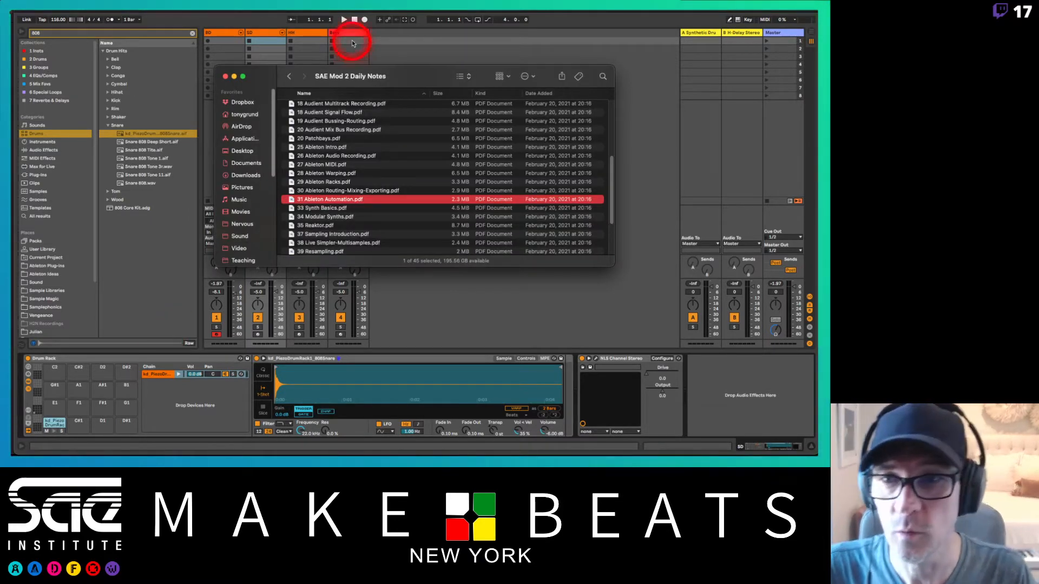
pyautogui.click(418, 38)
pyautogui.click(418, 39)
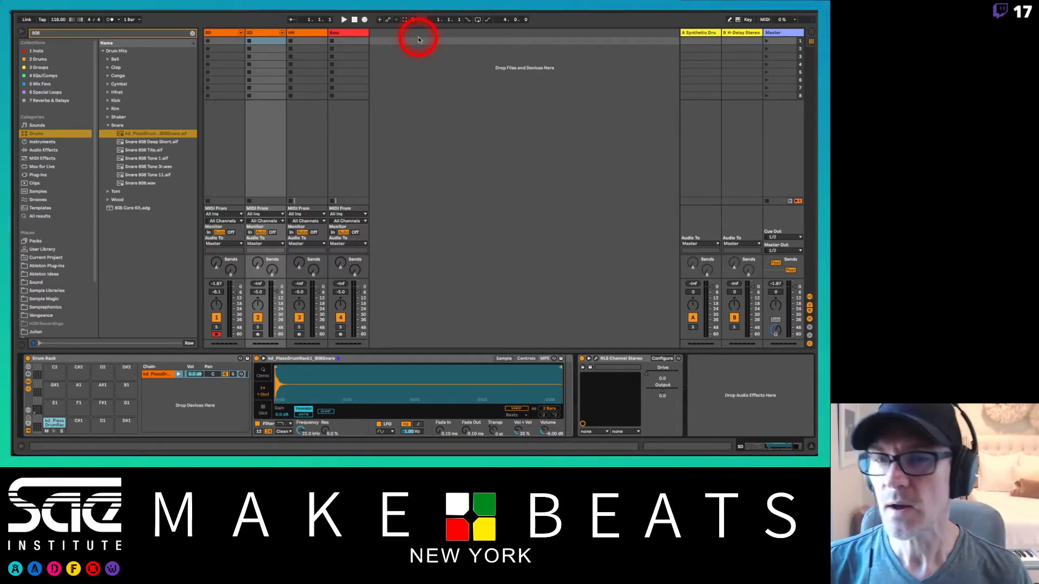
# Step: Audition the 808 samples in the Clap folder and load Clap 808 onto pad C#1 of the SD track's Drum Rack
pyautogui.click(52, 434)
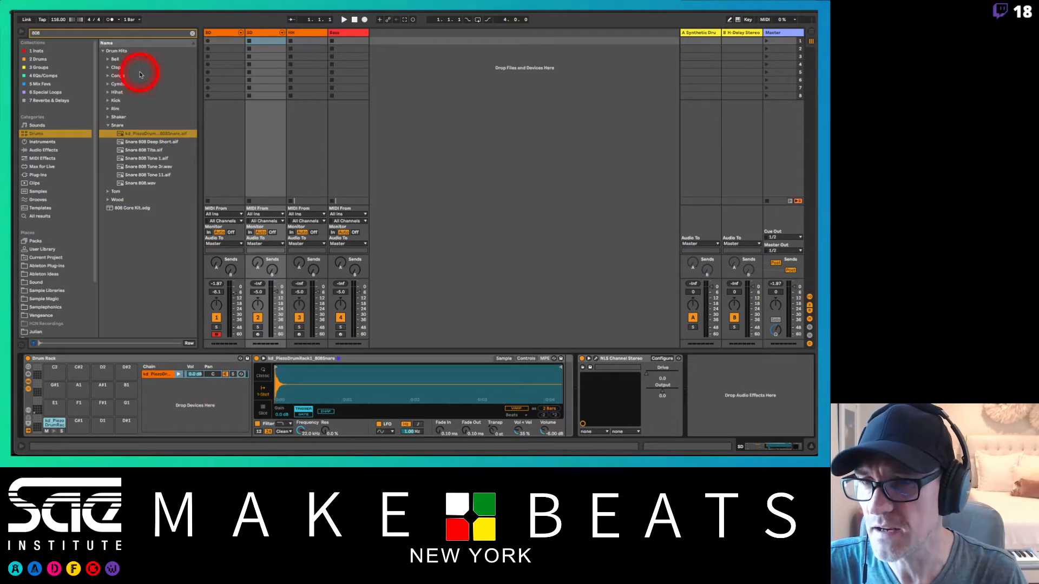
pyautogui.click(109, 67)
pyautogui.click(126, 74)
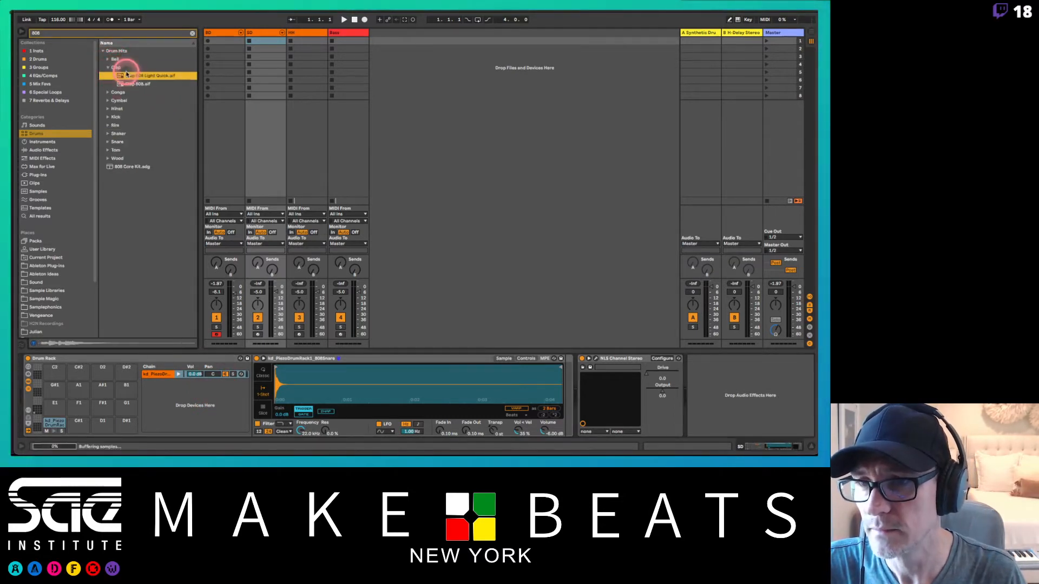
pyautogui.press('Down')
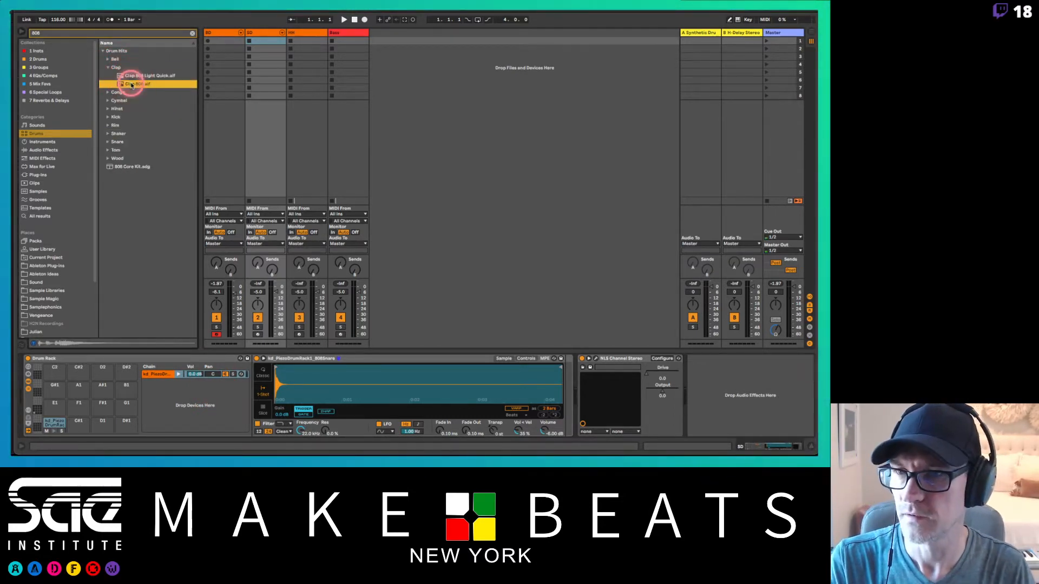
pyautogui.moveTo(130, 84); pyautogui.dragTo(180, 389)
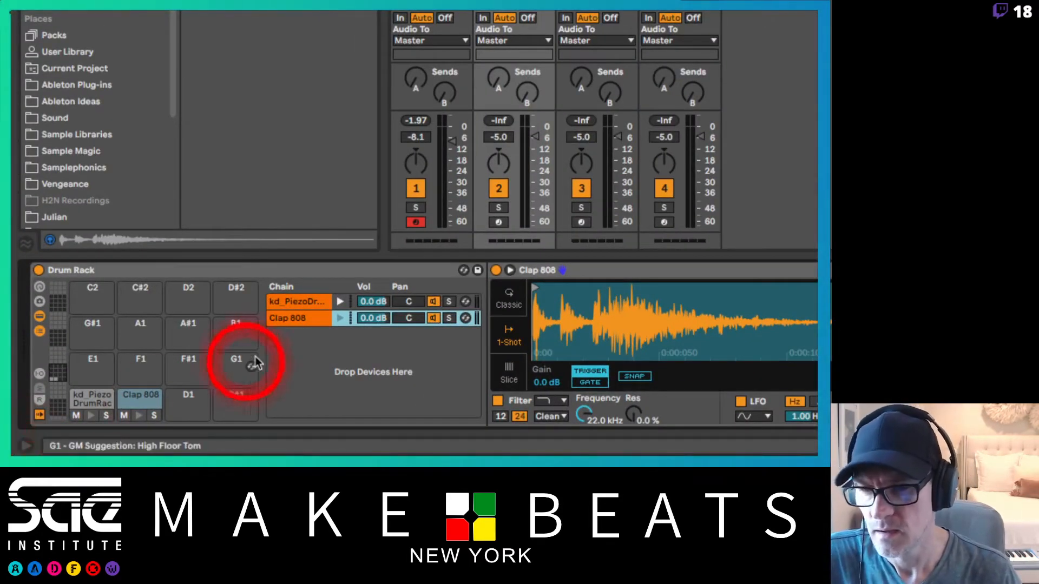
# Step: Select the snare sample's device on pad C1 and group it into an Instrument Rack
pyautogui.click(105, 399)
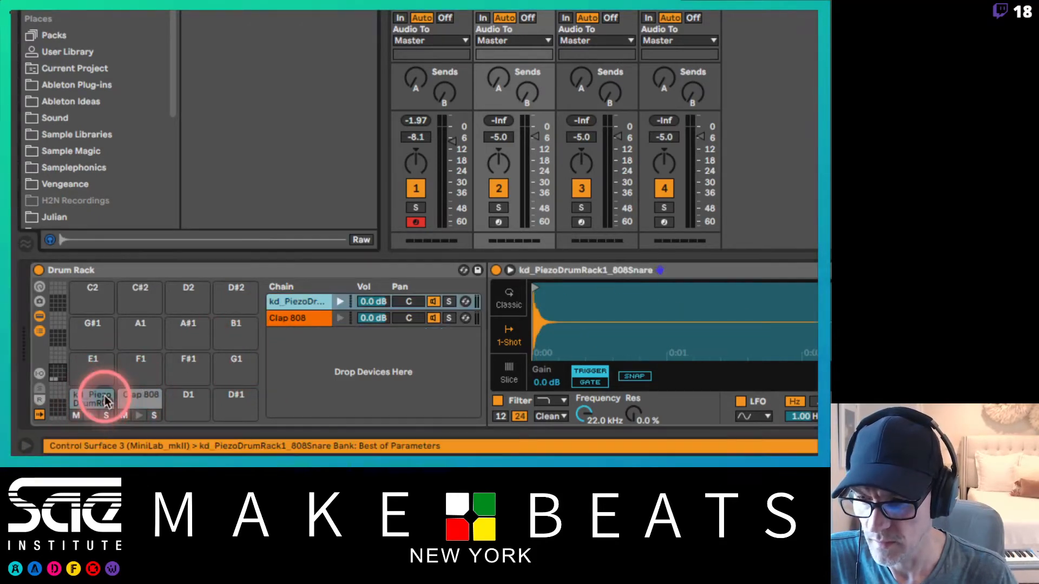
pyautogui.click(88, 399)
pyautogui.moveTo(87, 398); pyautogui.dragTo(108, 398)
pyautogui.click(107, 405)
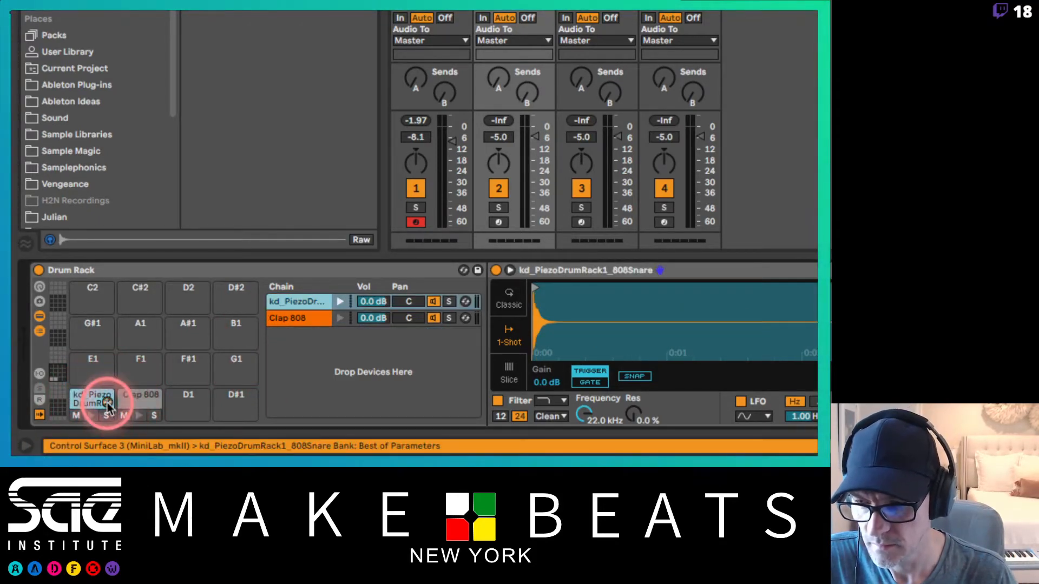
pyautogui.click(306, 304)
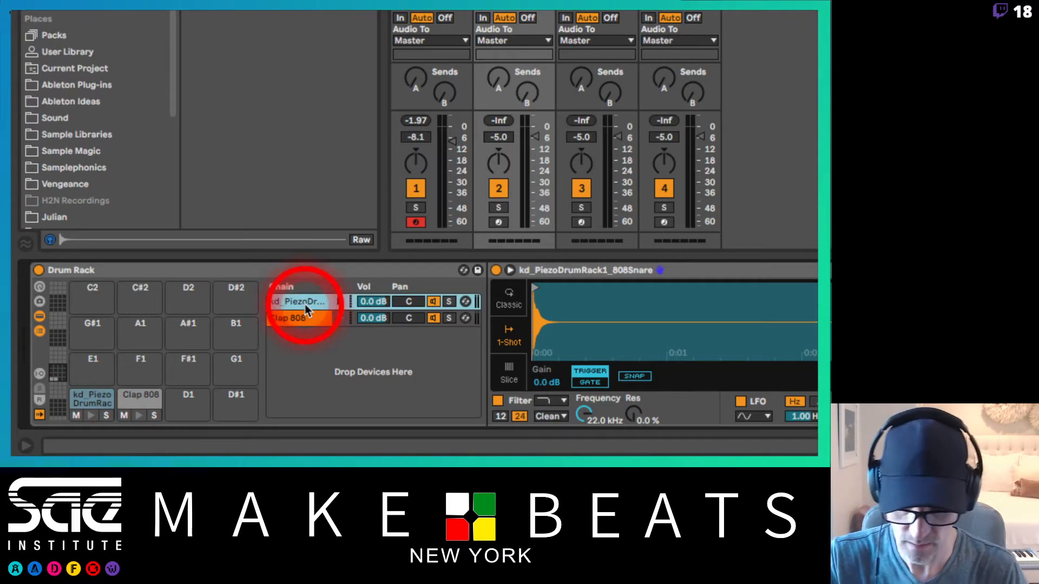
pyautogui.click(614, 270)
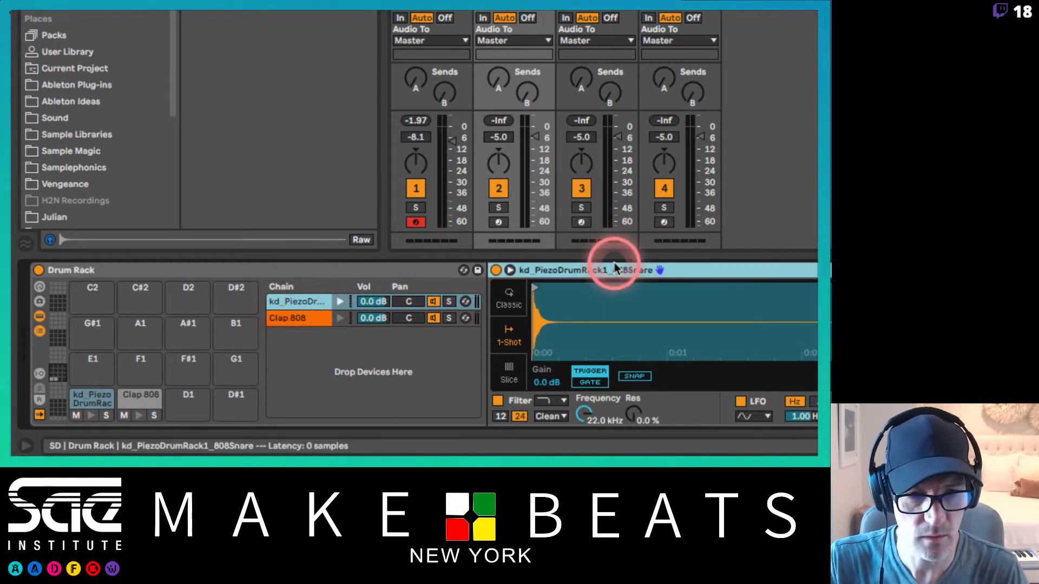
pyautogui.hotkey('ctrl', 'g')
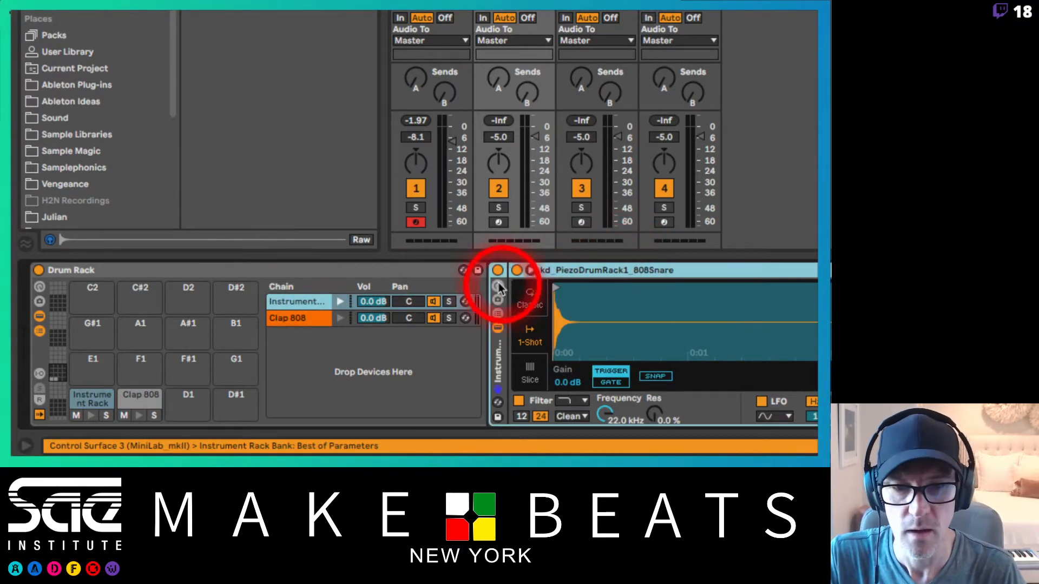
# Step: Rename the Drum Rack chain that holds the Instrument Rack on pad C1 as SD Main
pyautogui.click(297, 318)
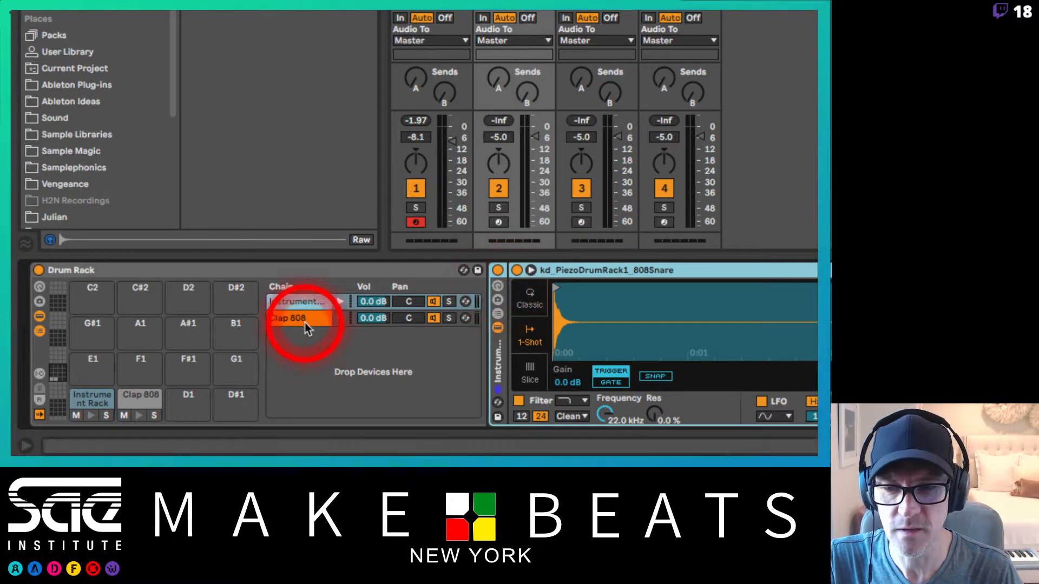
pyautogui.click(494, 324)
pyautogui.click(323, 366)
pyautogui.click(290, 316)
pyautogui.click(297, 301)
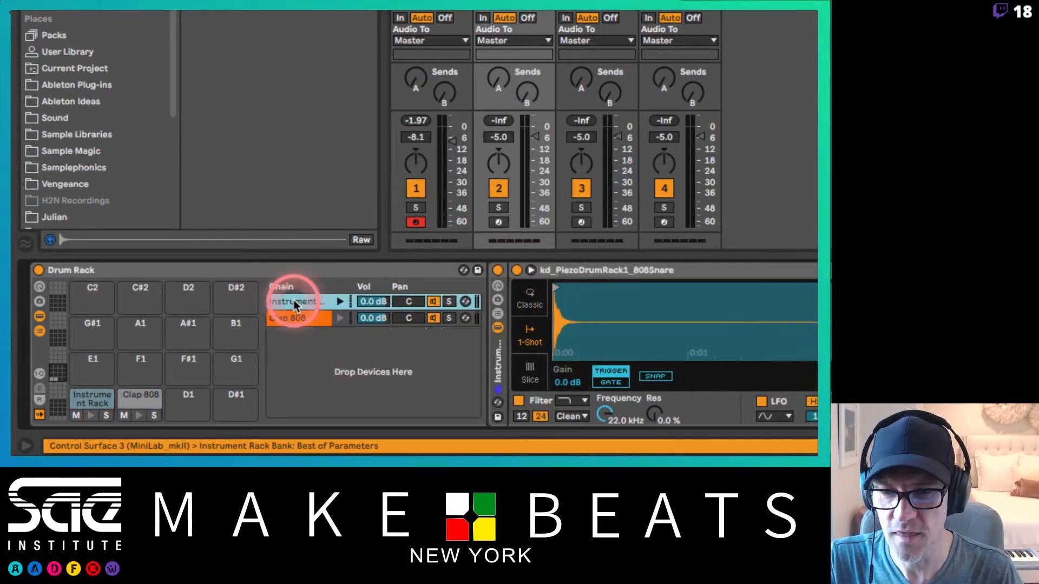
pyautogui.click(92, 401)
pyautogui.click(309, 305)
pyautogui.hotkey('ctrl', 'r')
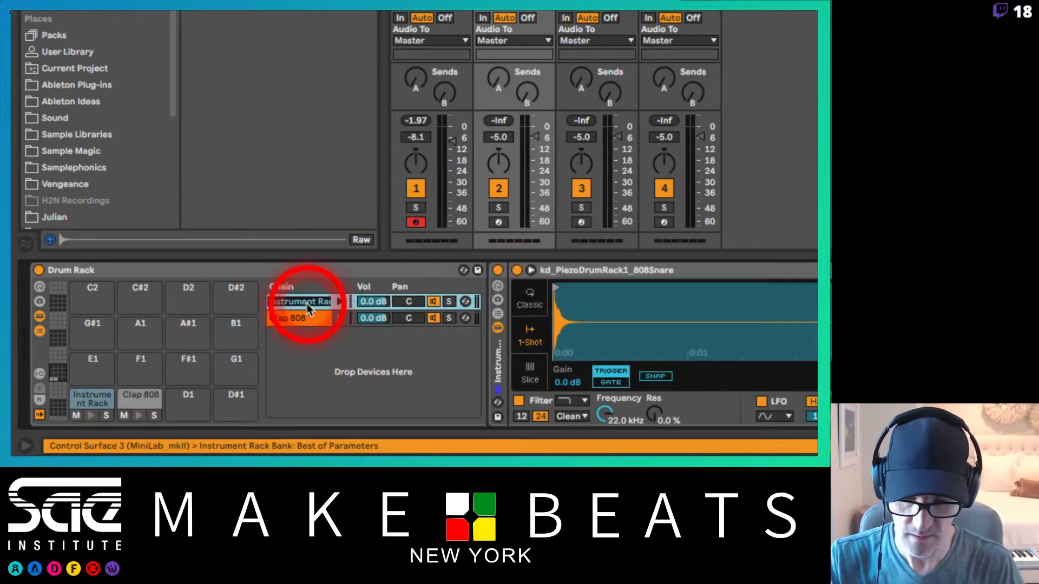
pyautogui.press('BackSpace')
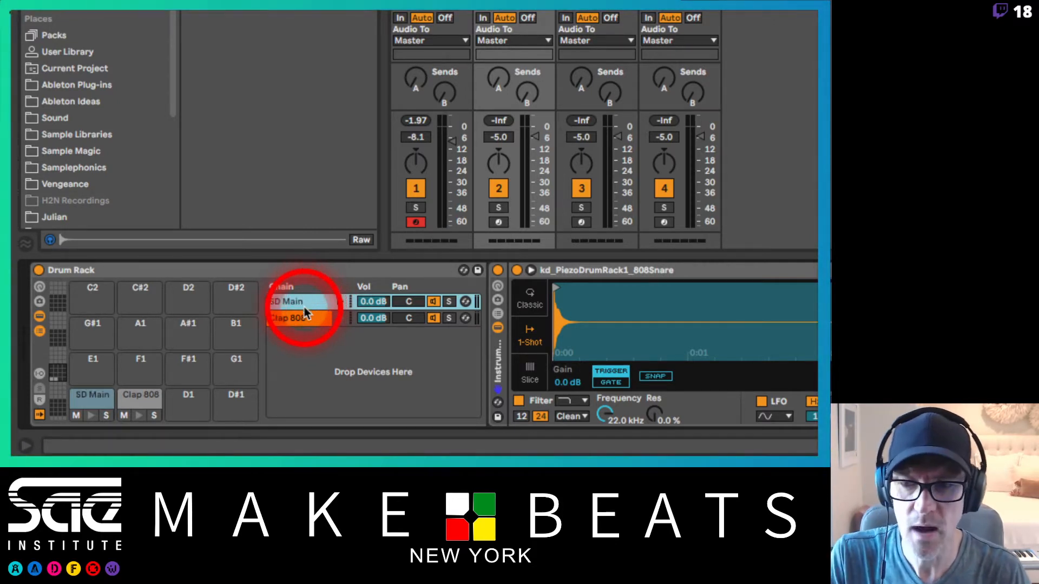
# Step: Show the Instrument Rack's chain list and move Clap 808 from pad C#1 into that rack as a second chain under the snare
pyautogui.click(497, 313)
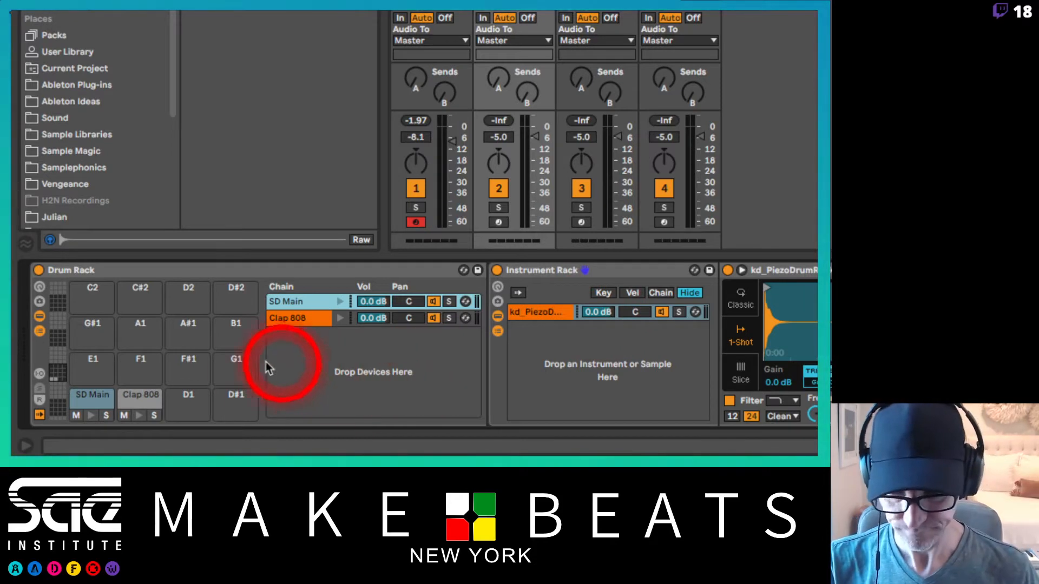
pyautogui.click(284, 323)
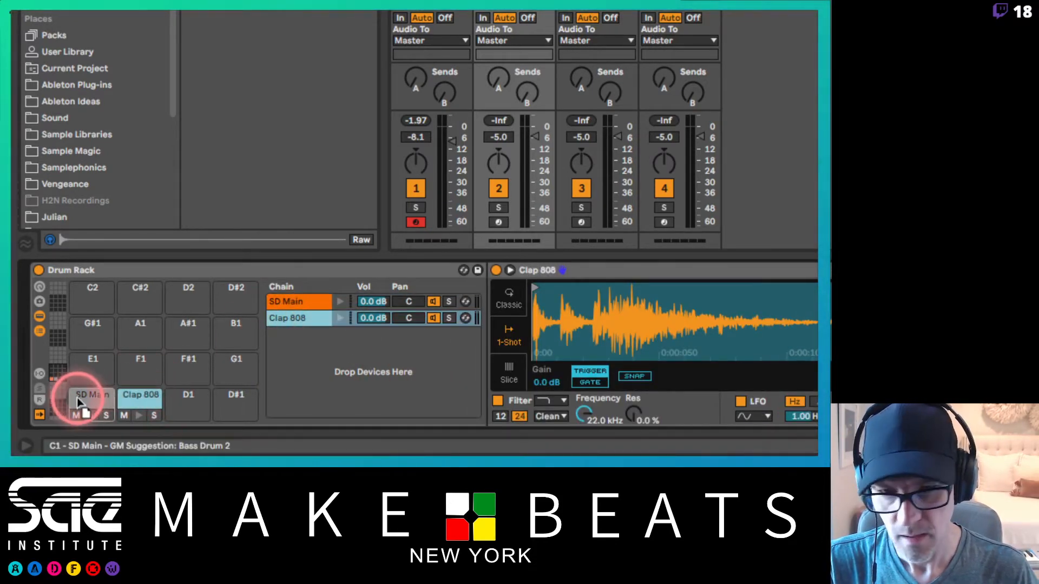
pyautogui.moveTo(76, 397)
pyautogui.mouseDown()
pyautogui.moveTo(135, 401)
pyautogui.moveTo(92, 399)
pyautogui.mouseUp()
pyautogui.press('super+z')
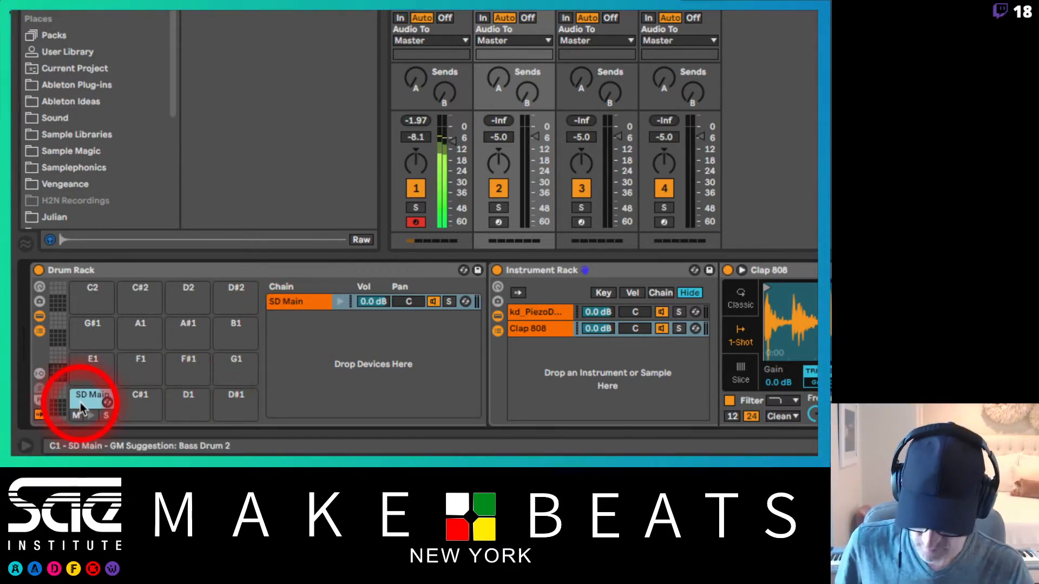
# Step: Arm the SD track for MIDI input and lower its volume to -8.4 dB
pyautogui.click(496, 222)
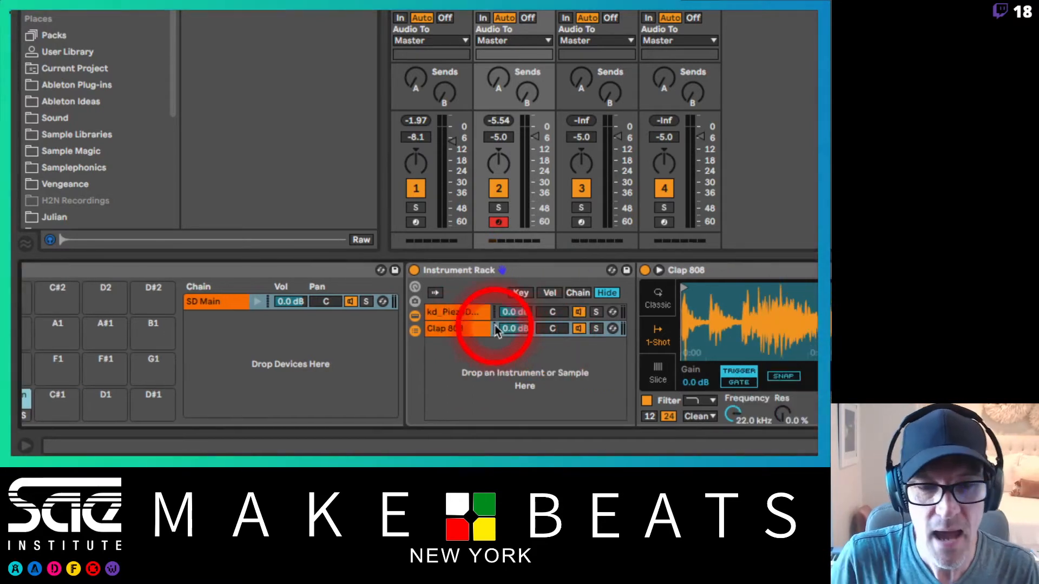
pyautogui.click(521, 270)
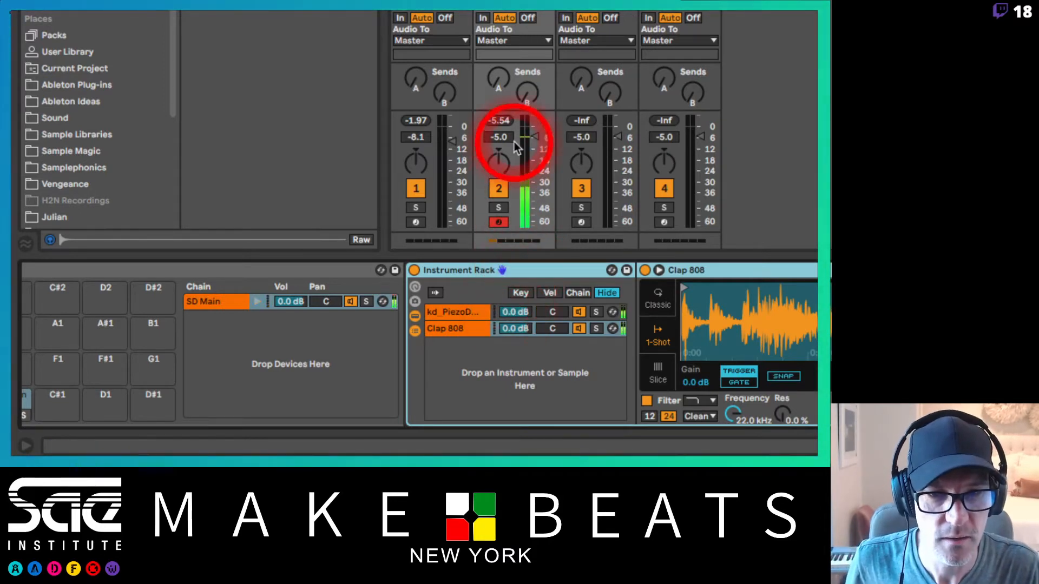
pyautogui.moveTo(524, 139); pyautogui.dragTo(528, 143)
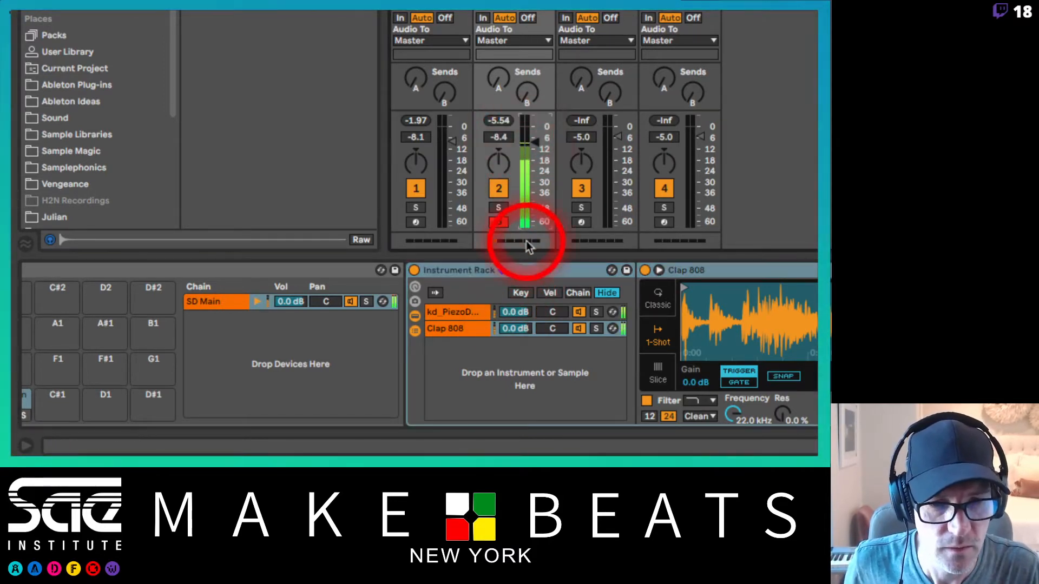
# Step: Lower the Instrument Rack's chain volumes to -1.2 dB for the snare and -4.6 dB for Clap 808
pyautogui.click(511, 319)
pyautogui.moveTo(511, 319)
pyautogui.mouseDown()
pyautogui.moveTo(511, 333)
pyautogui.moveTo(512, 311)
pyautogui.mouseUp()
pyautogui.click(508, 327)
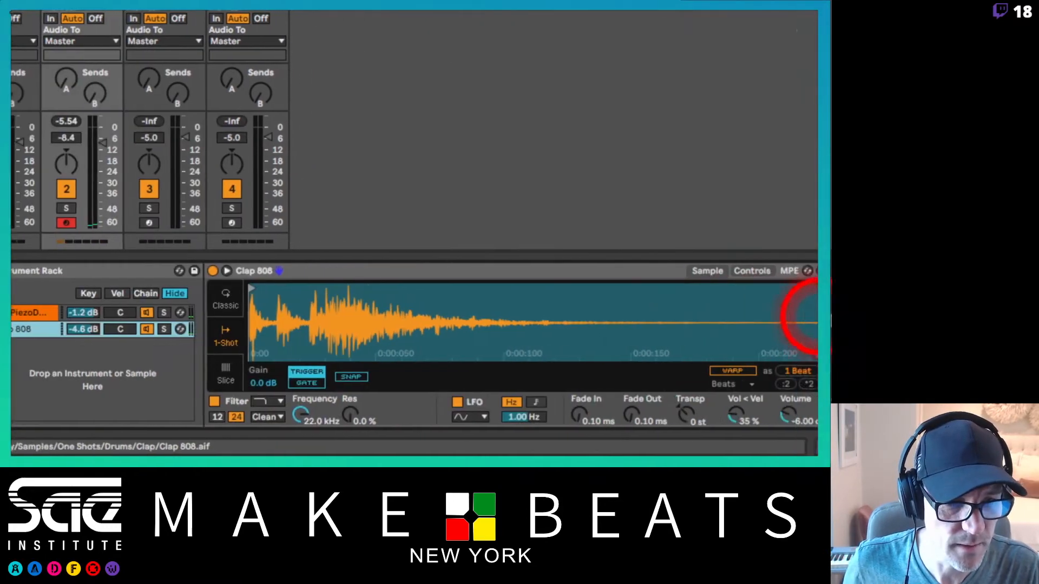
# Step: Shape the Clap 808 sample by transposing it -4 st, trimming its end to about 65 ms, and setting a fade-out of about 49 ms
pyautogui.click(424, 419)
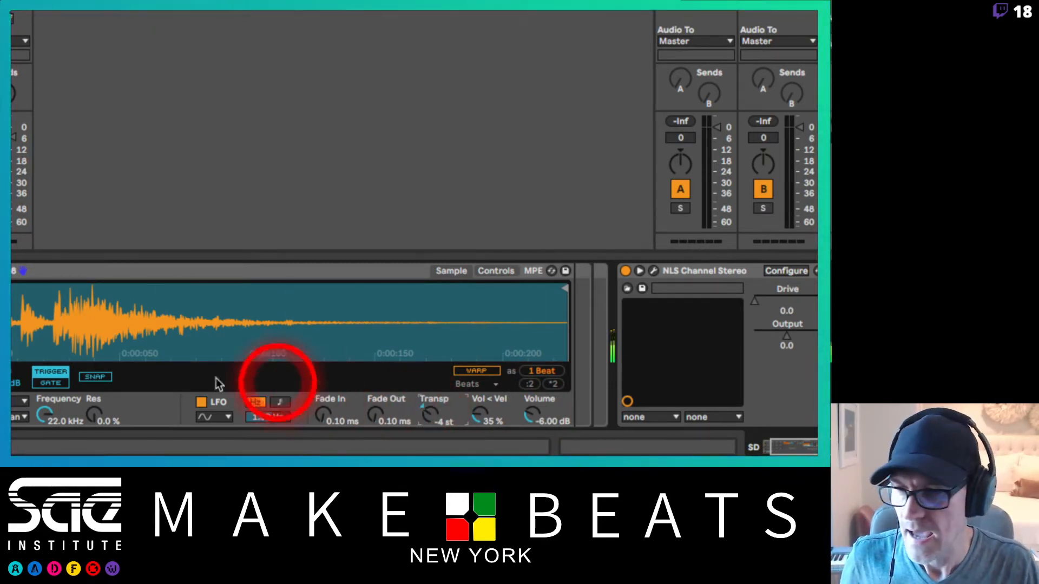
pyautogui.moveTo(5, 292)
pyautogui.mouseDown()
pyautogui.moveTo(58, 290)
pyautogui.moveTo(1, 287)
pyautogui.mouseUp()
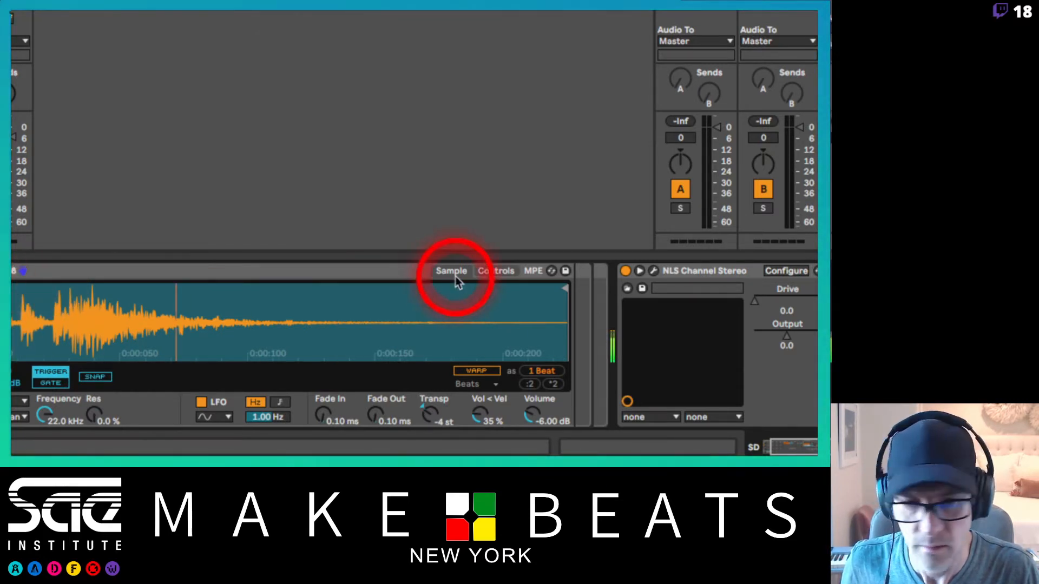
pyautogui.moveTo(563, 290); pyautogui.dragTo(153, 314)
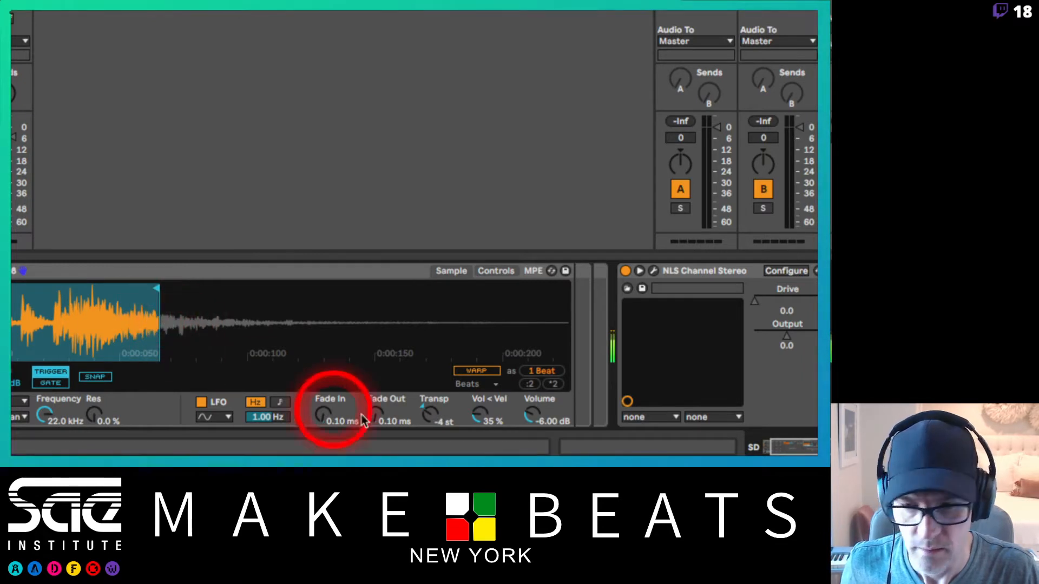
pyautogui.moveTo(385, 431); pyautogui.dragTo(380, 415)
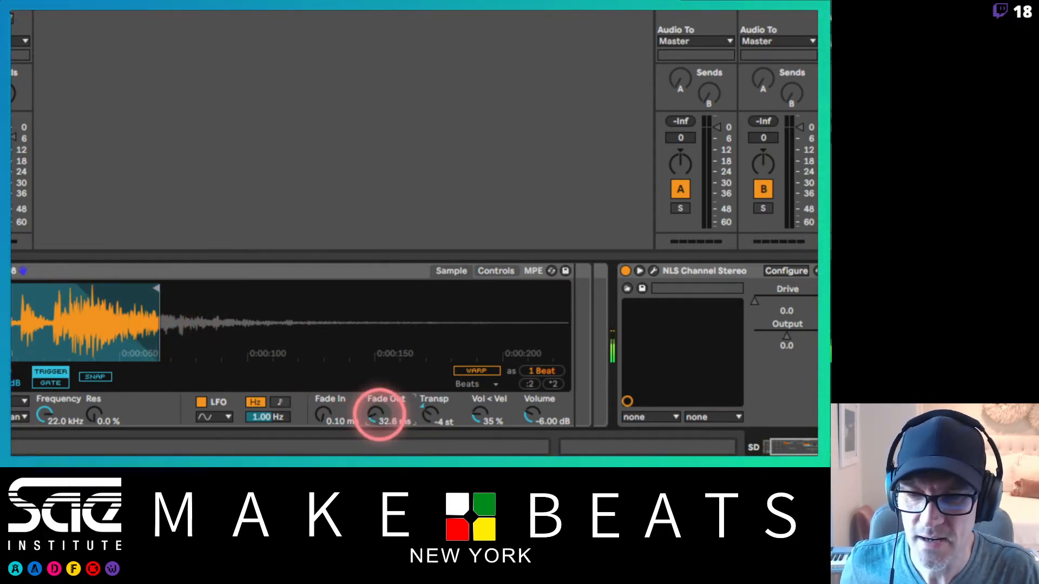
pyautogui.click(380, 419)
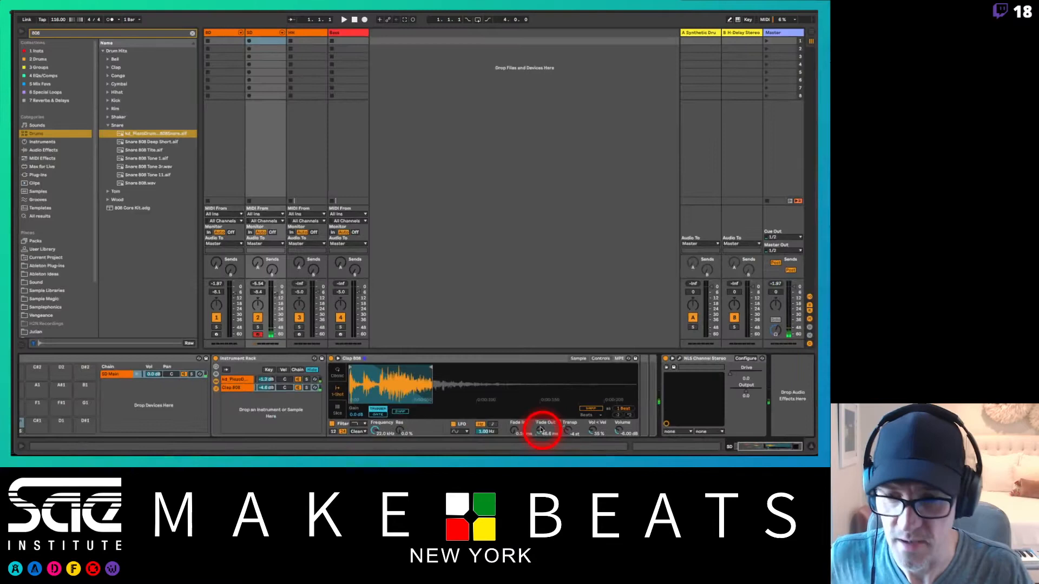
# Step: Shape the kd_PiezoDrumRack1_808Snare sample by trimming its long tail, setting a 118 ms fade-out, and transposing it -1 st
pyautogui.click(235, 378)
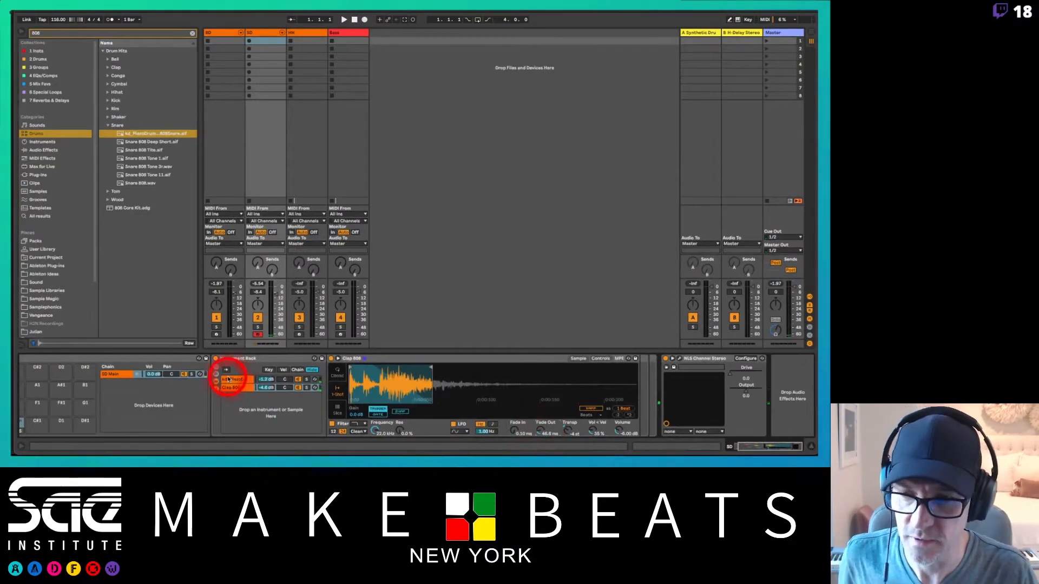
pyautogui.click(419, 377)
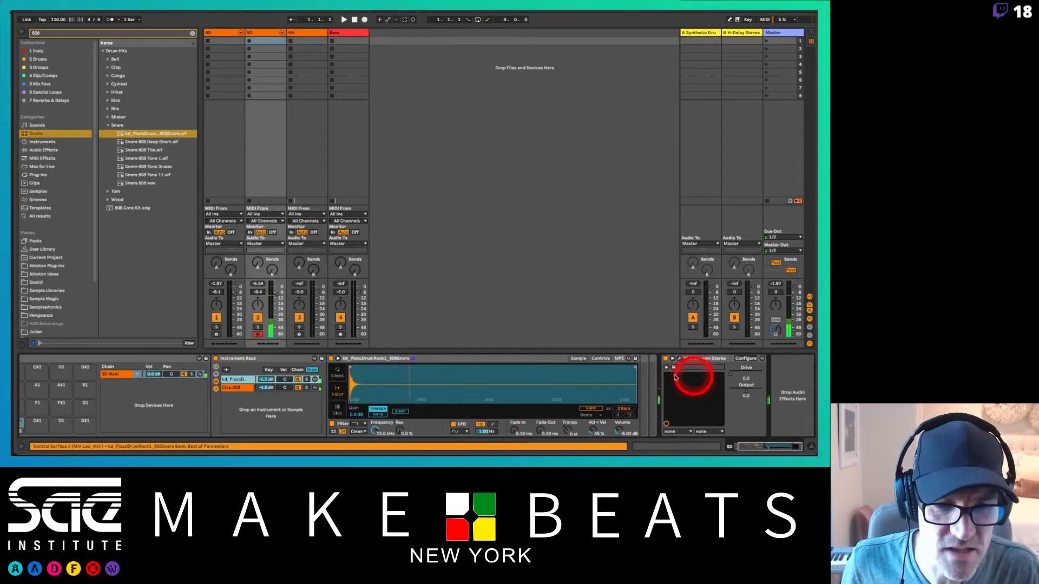
pyautogui.moveTo(631, 362)
pyautogui.mouseDown()
pyautogui.moveTo(343, 378)
pyautogui.moveTo(362, 383)
pyautogui.mouseUp()
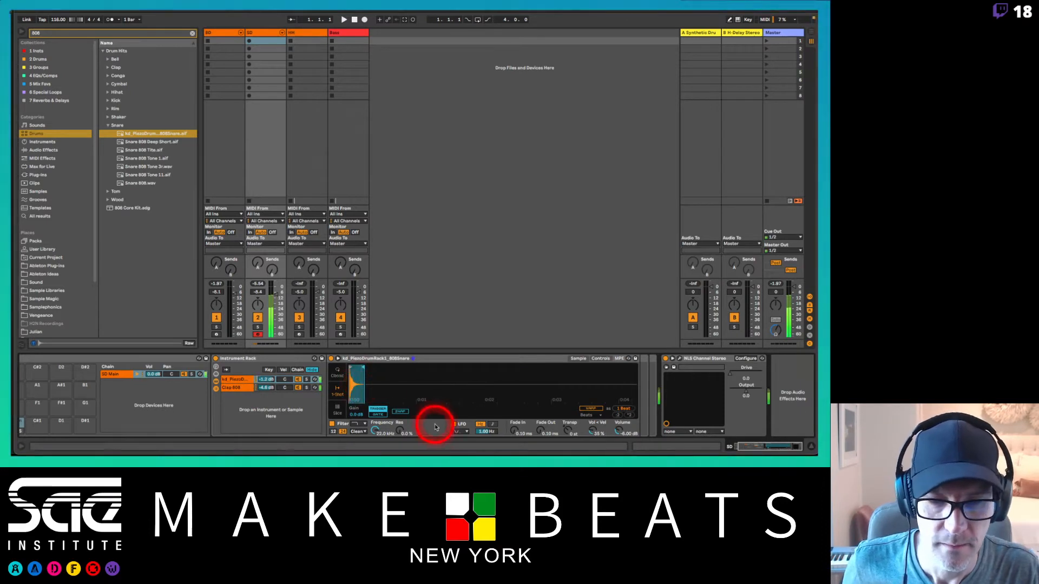
pyautogui.moveTo(356, 379)
pyautogui.mouseDown()
pyautogui.moveTo(348, 382)
pyautogui.moveTo(438, 364)
pyautogui.moveTo(425, 366)
pyautogui.moveTo(562, 376)
pyautogui.moveTo(414, 375)
pyautogui.mouseUp()
pyautogui.moveTo(540, 430); pyautogui.dragTo(541, 430)
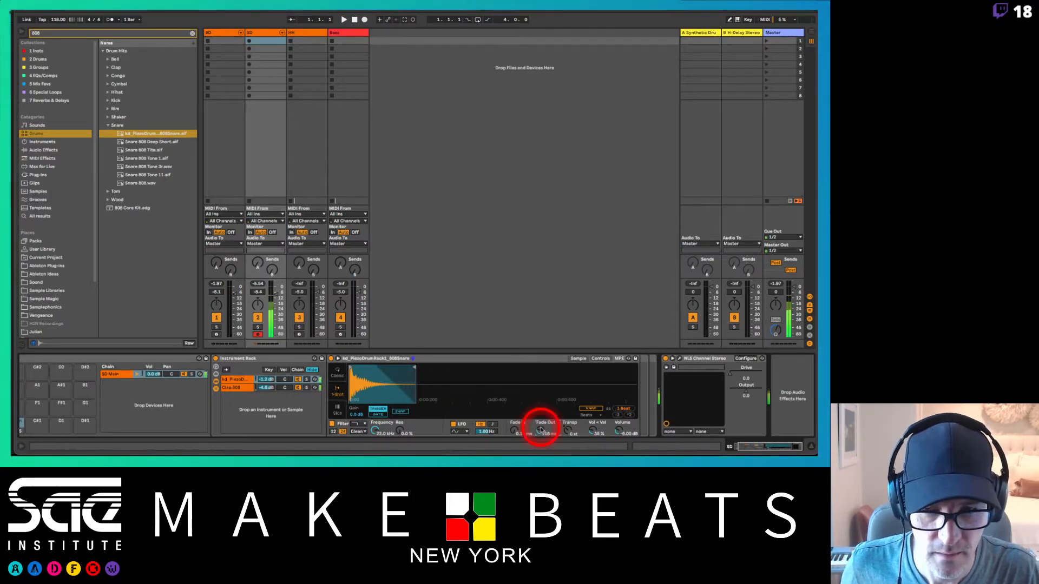
pyautogui.click(566, 431)
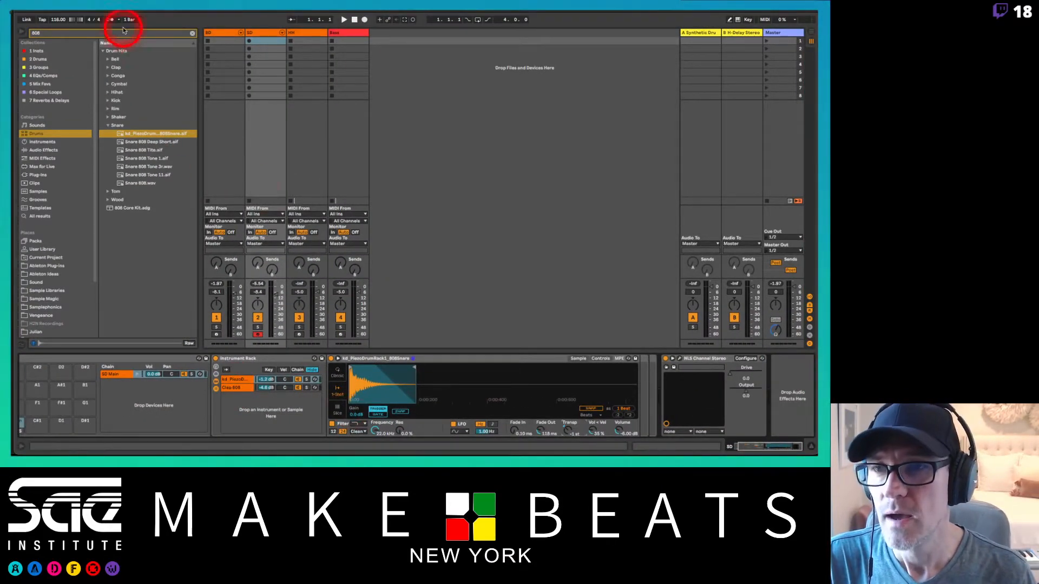
# Step: Add the Thermal effect from the 5 Mix Favs collection to the SD Main chain, after the Instrument Rack and before NLS Channel Stereo
pyautogui.click(41, 176)
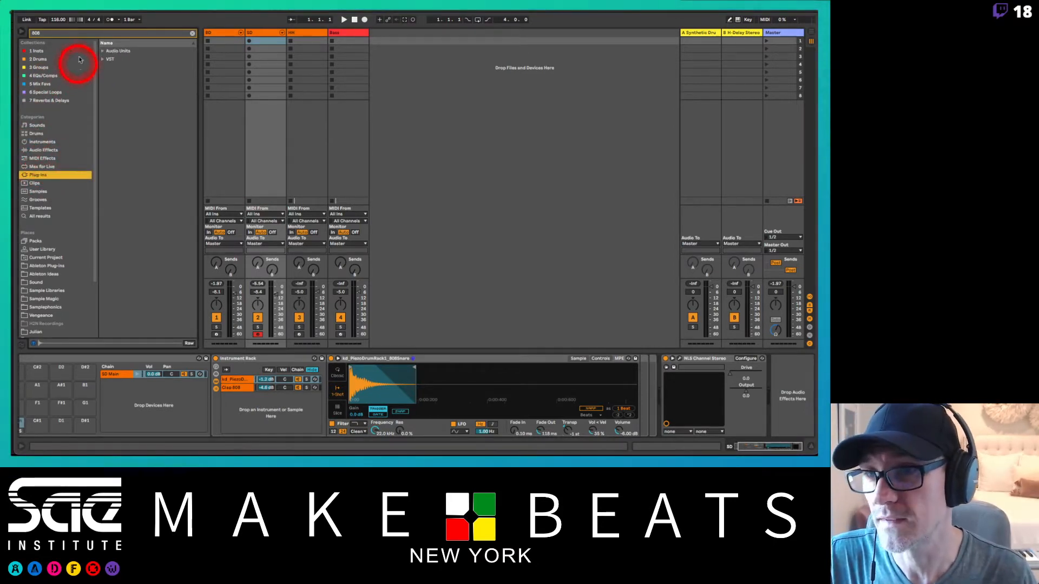
pyautogui.click(40, 84)
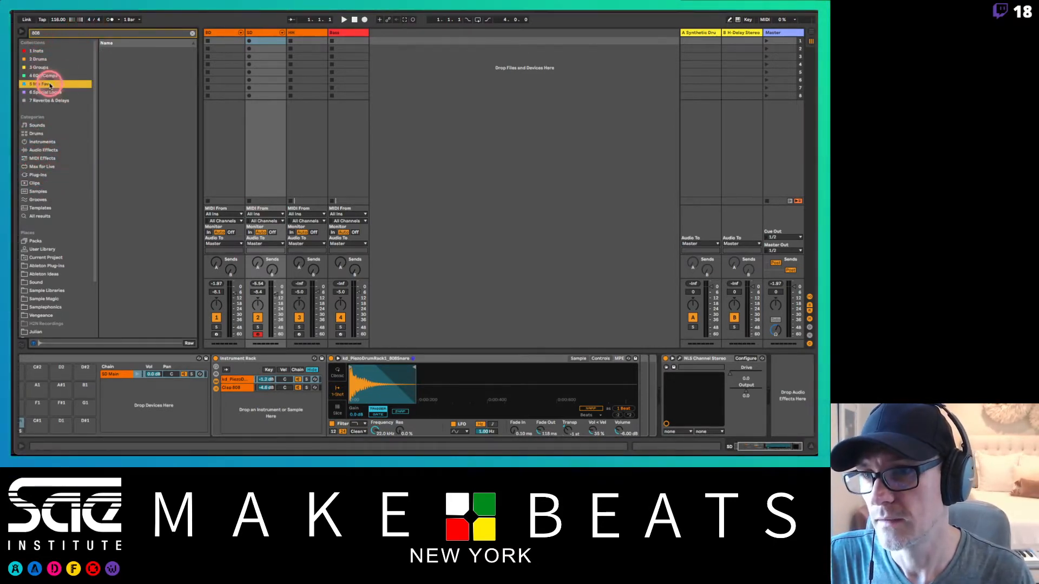
pyautogui.click(192, 34)
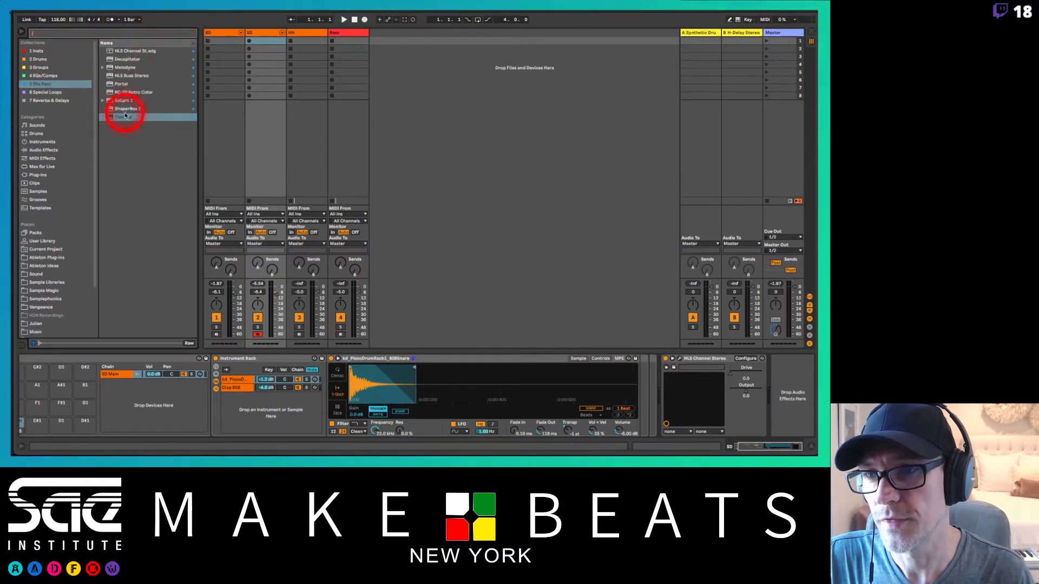
pyautogui.click(124, 118)
pyautogui.moveTo(124, 119); pyautogui.dragTo(55, 421)
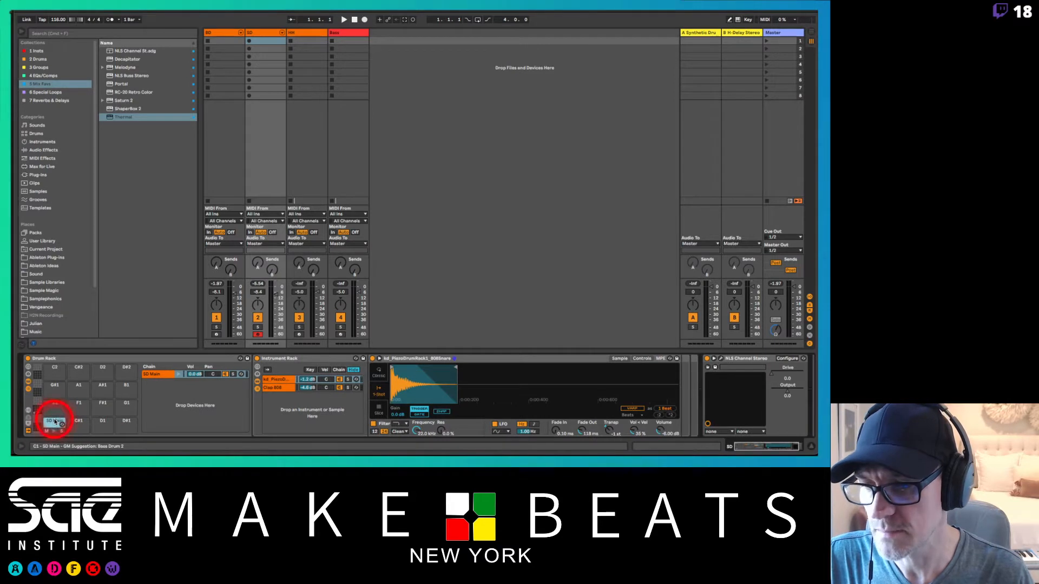
pyautogui.moveTo(124, 120); pyautogui.dragTo(492, 428)
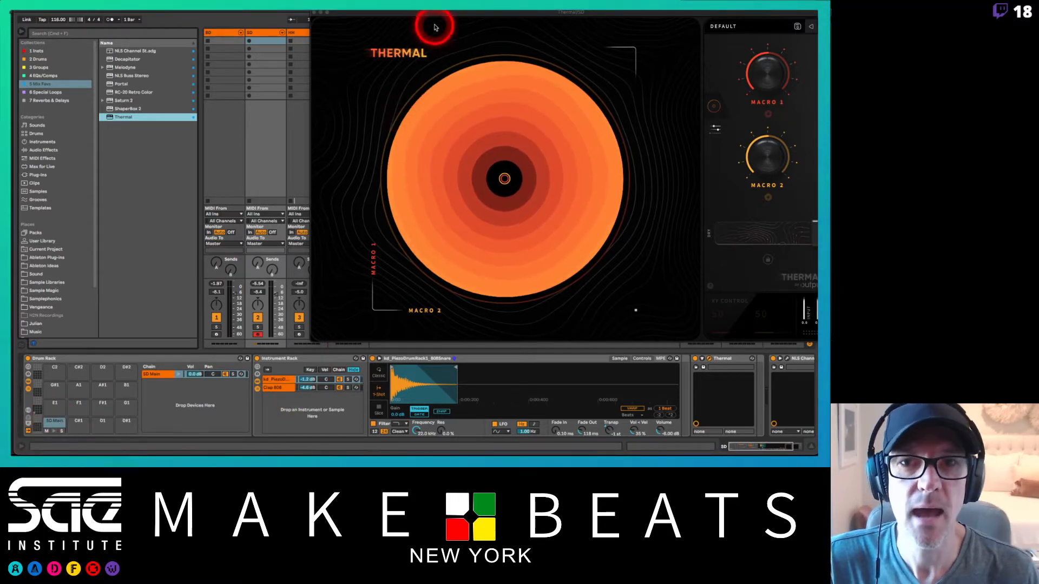
pyautogui.moveTo(435, 19); pyautogui.dragTo(219, 14)
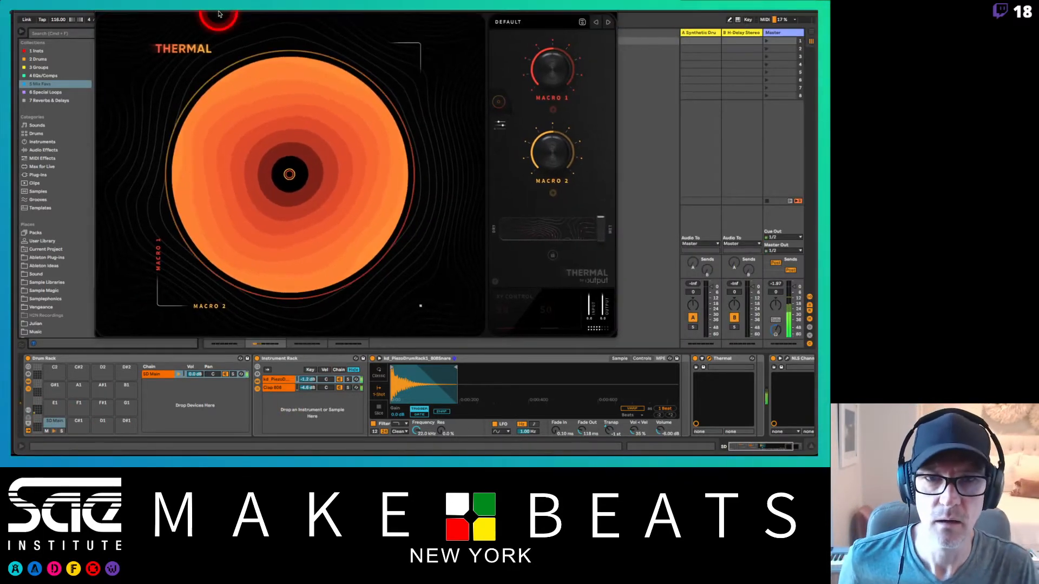
# Step: Audition the Snare Shaper, Subharmonic Power and Drop The Beat presets from Thermal's Drums category
pyautogui.click(493, 22)
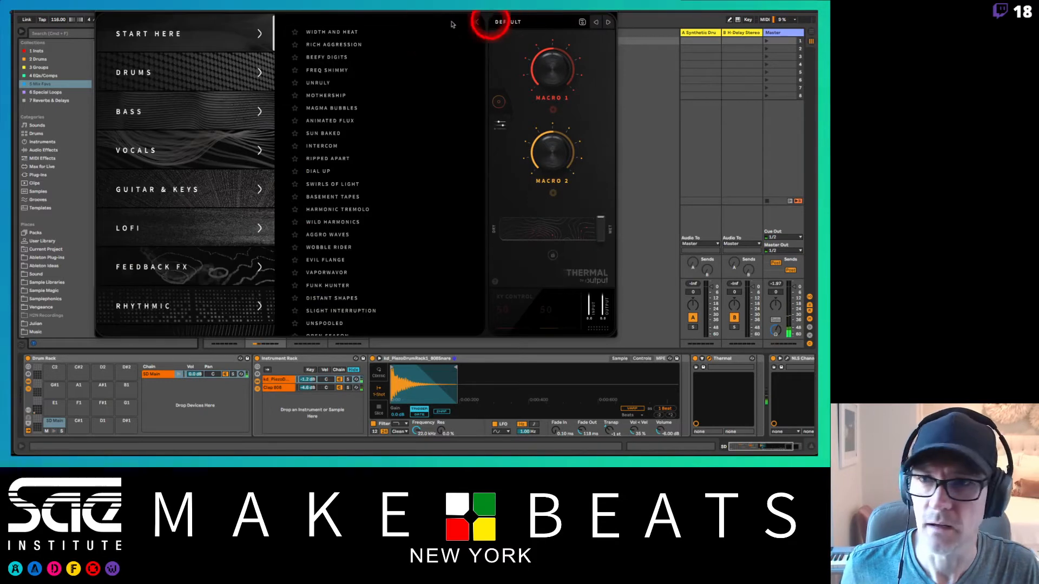
pyautogui.click(186, 70)
pyautogui.click(313, 45)
pyautogui.click(342, 222)
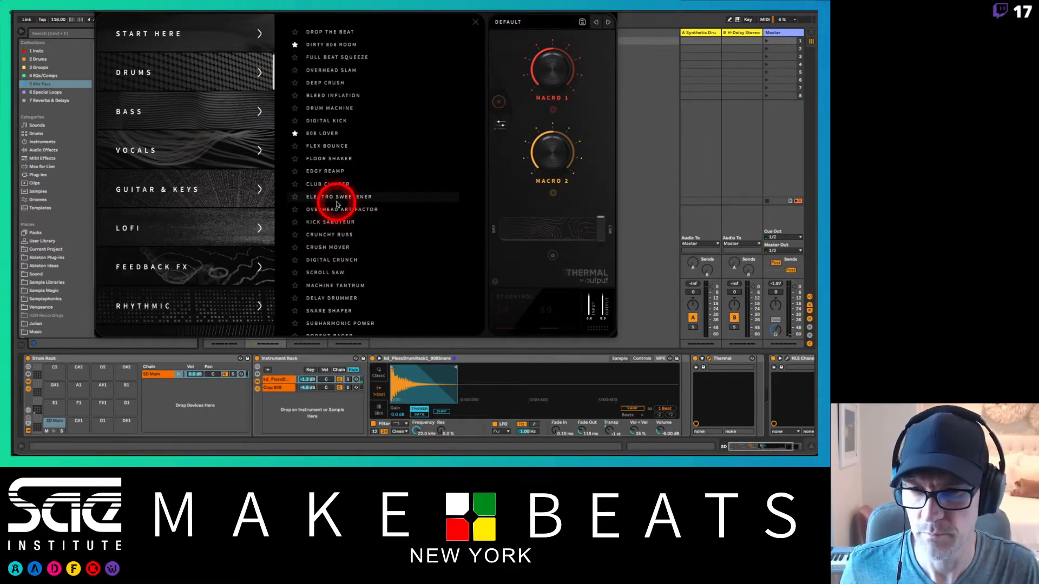
pyautogui.click(344, 307)
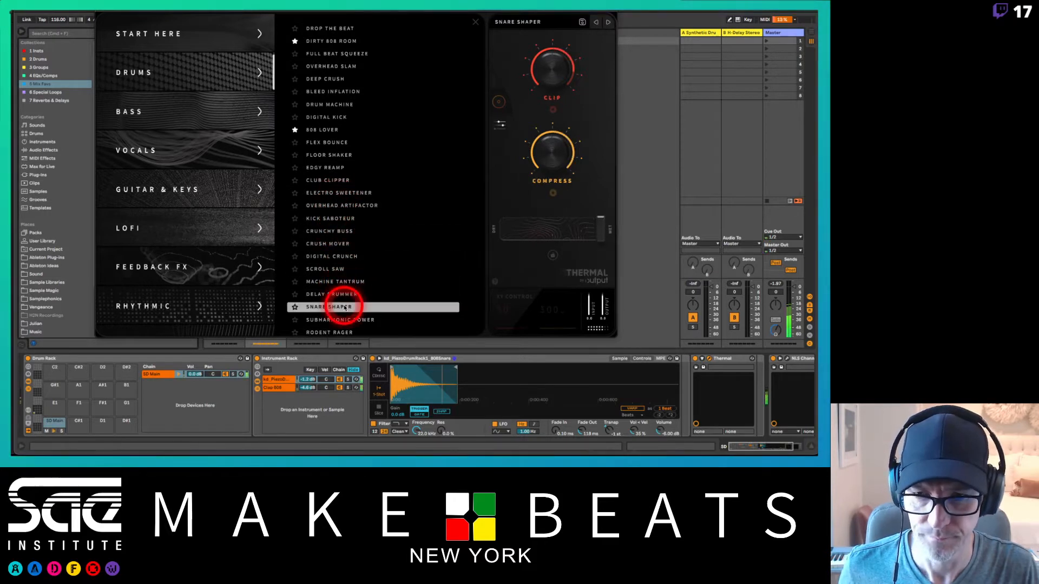
pyautogui.click(343, 321)
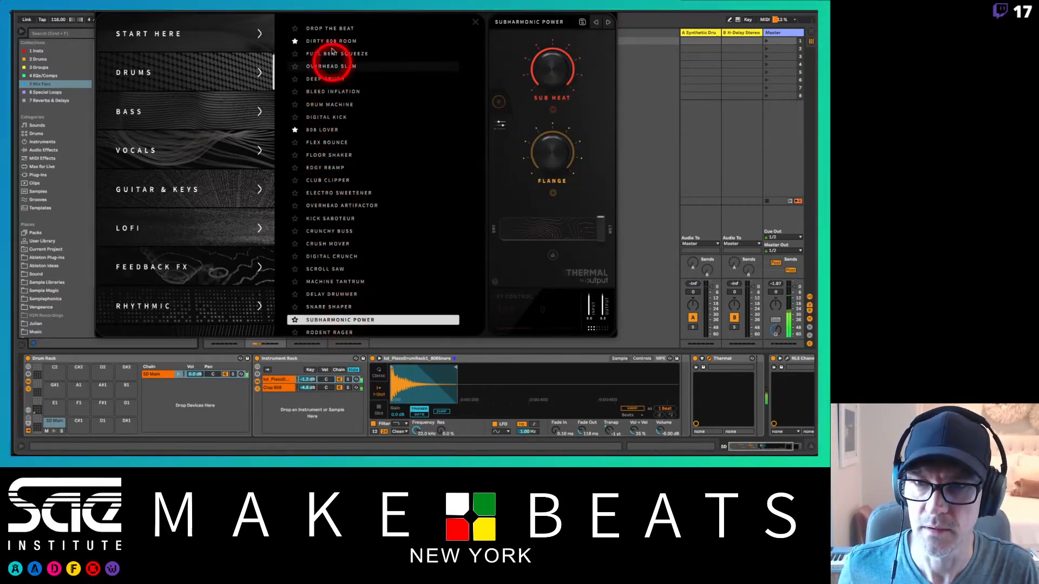
pyautogui.click(325, 30)
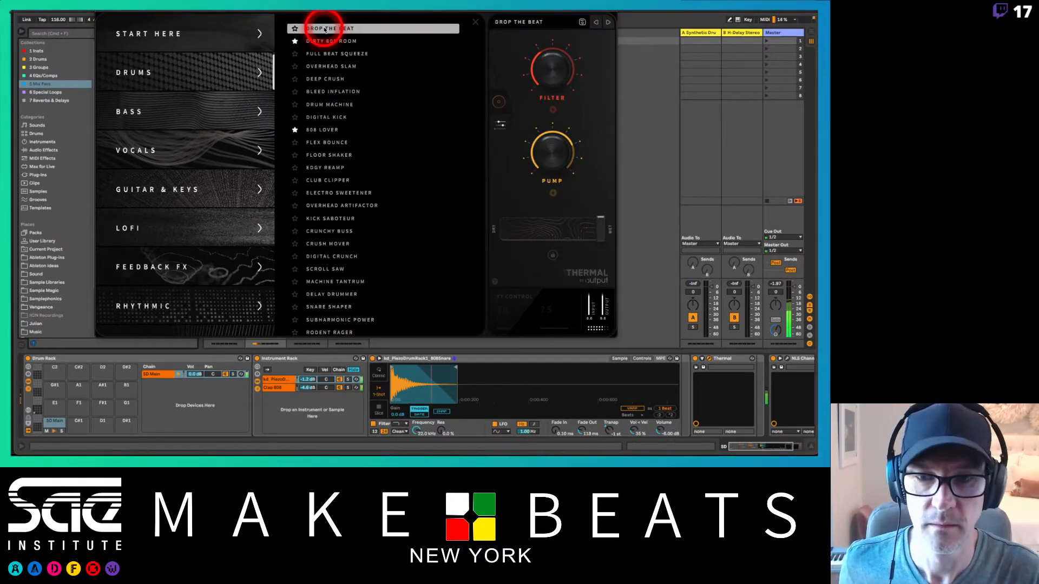
# Step: Step through Thermal's Drums presets to Electro Sweetener, set its dry/wet to 51 percent, and close the plug-in window
pyautogui.click(608, 23)
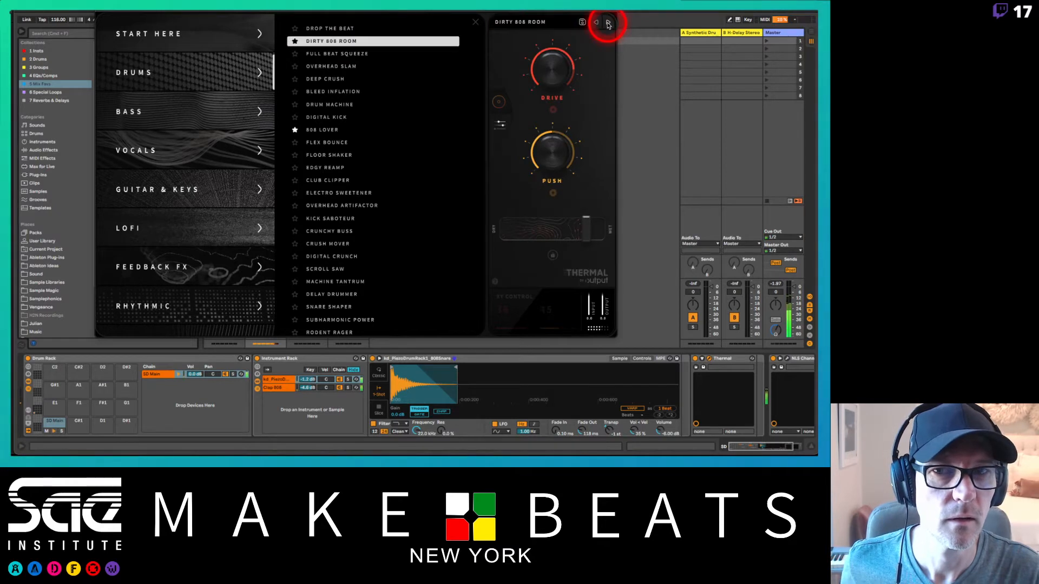
pyautogui.click(608, 22)
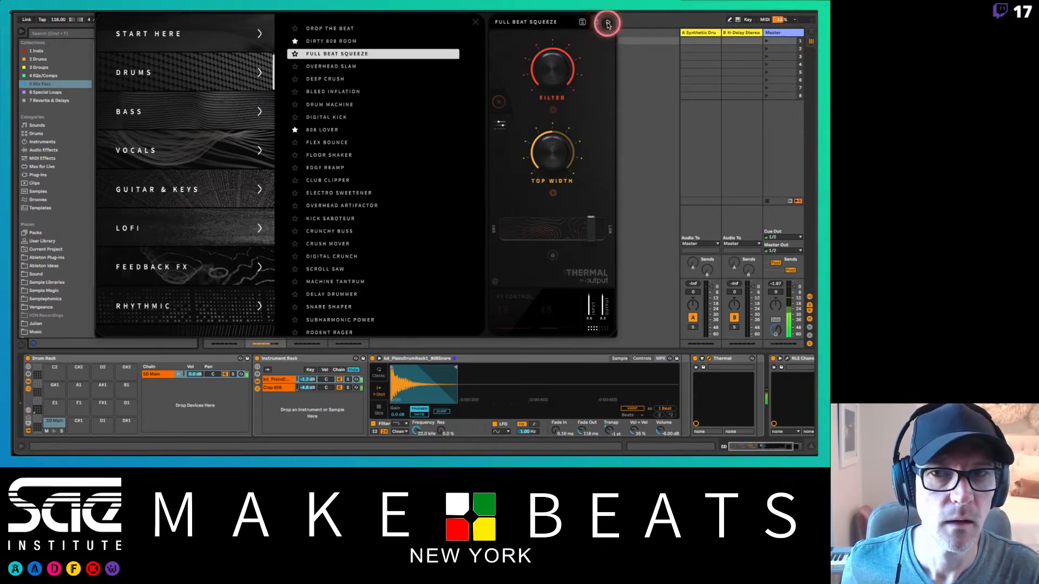
pyautogui.click(608, 23)
pyautogui.click(608, 22)
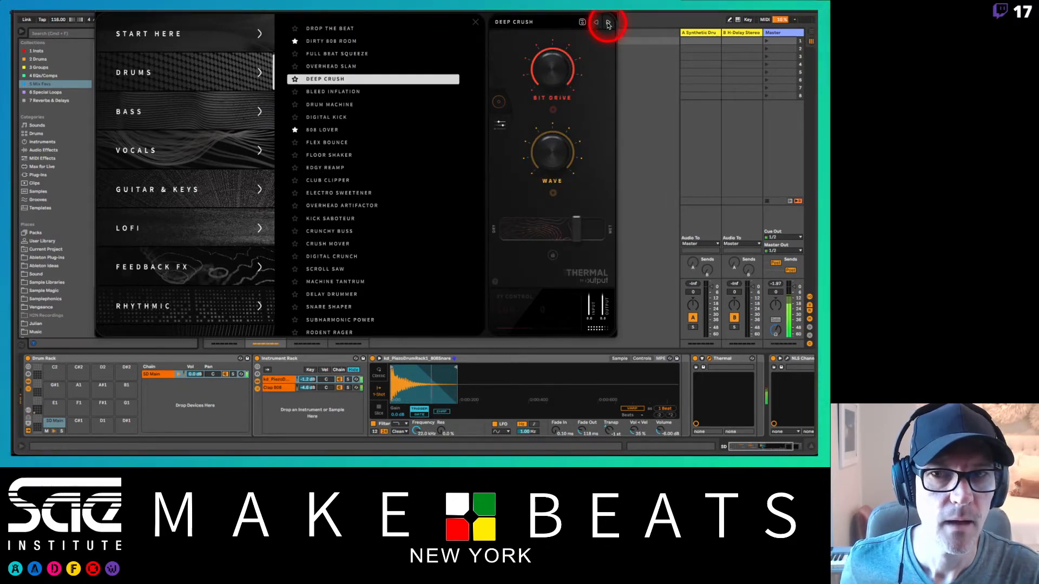
pyautogui.click(608, 22)
pyautogui.click(608, 23)
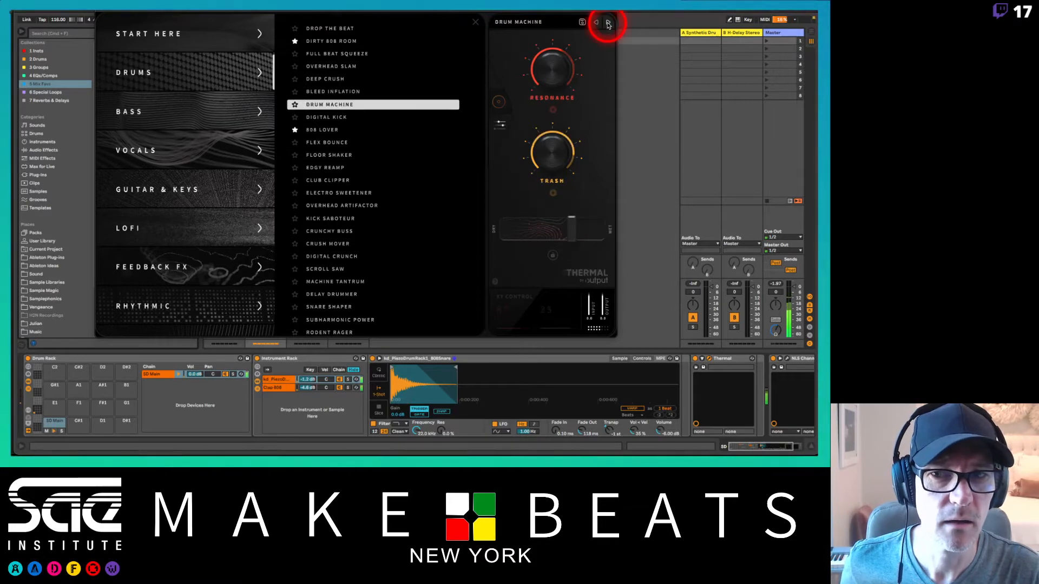
pyautogui.click(608, 23)
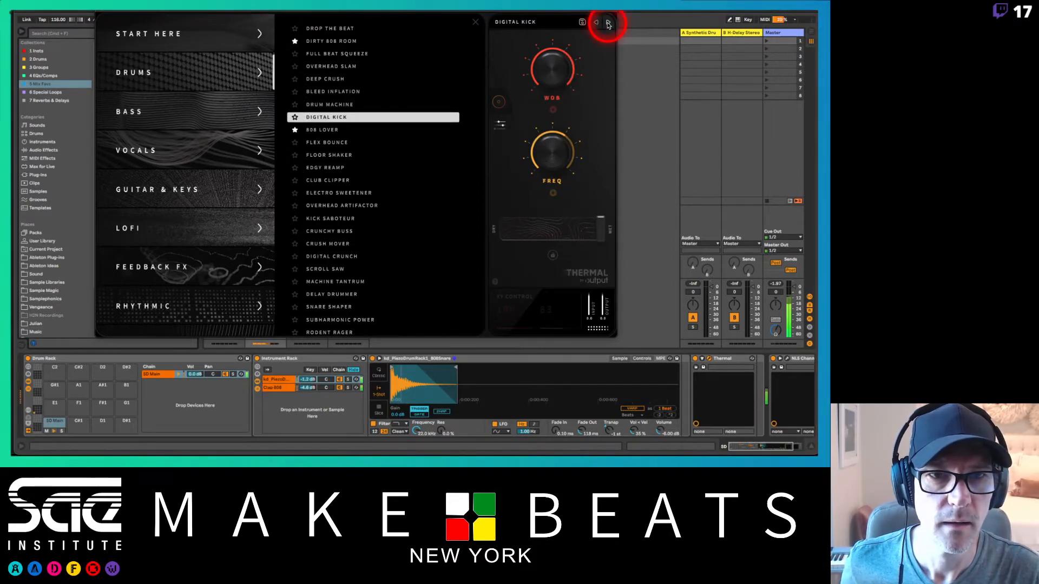
pyautogui.click(608, 23)
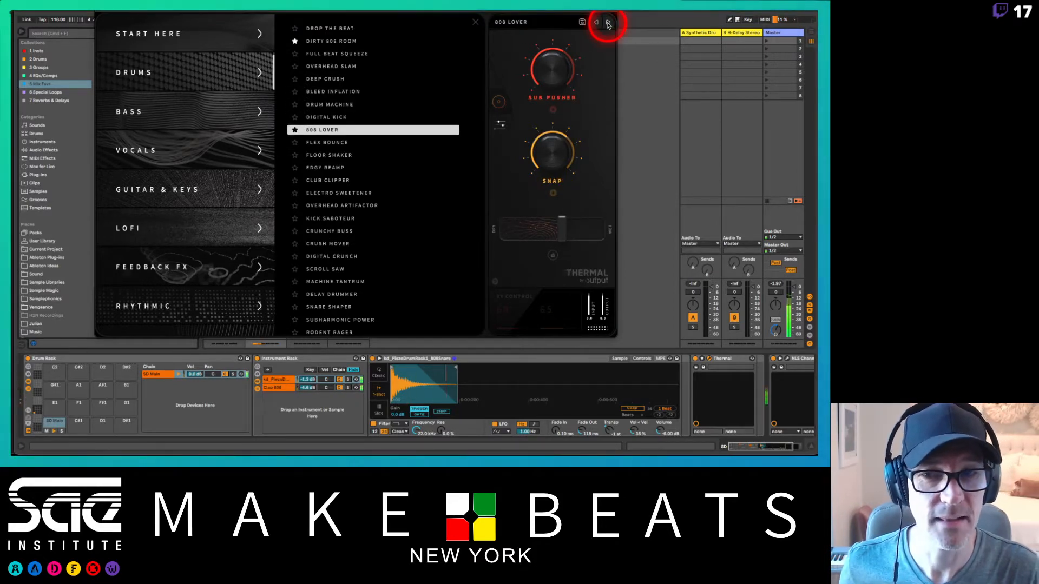
pyautogui.click(608, 22)
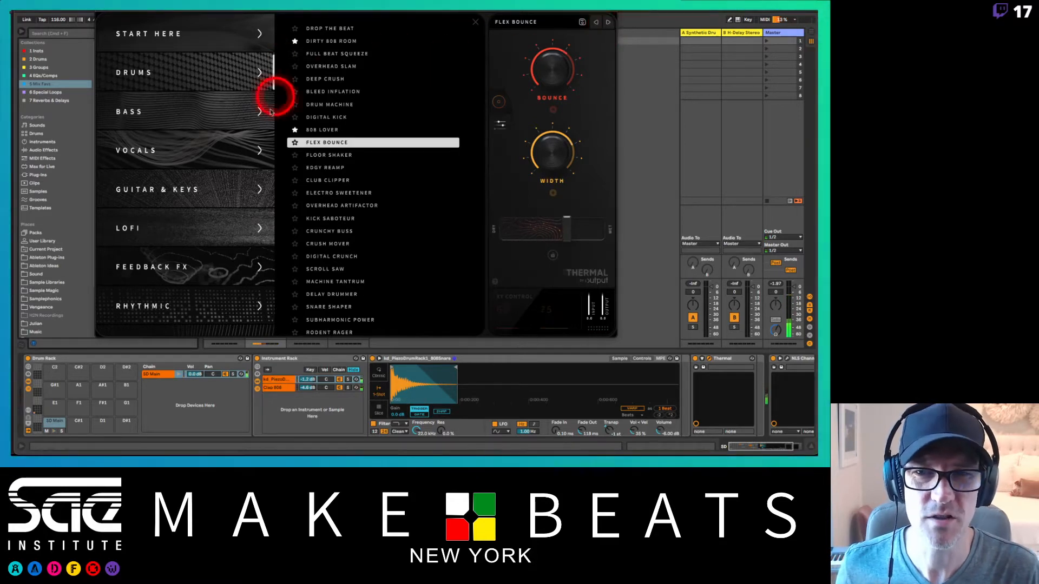
pyautogui.click(608, 23)
pyautogui.click(608, 22)
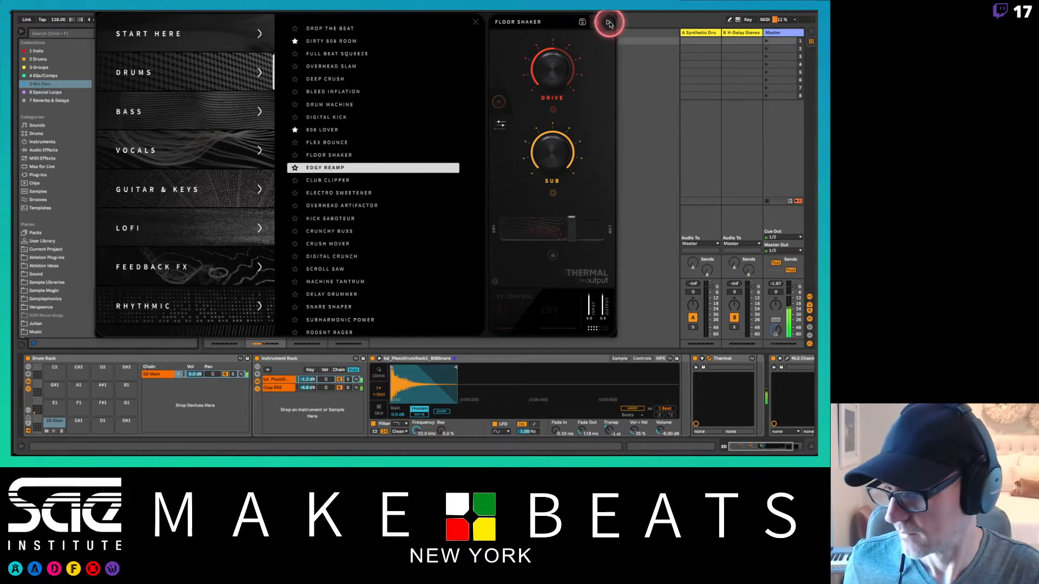
pyautogui.click(608, 23)
pyautogui.click(608, 23)
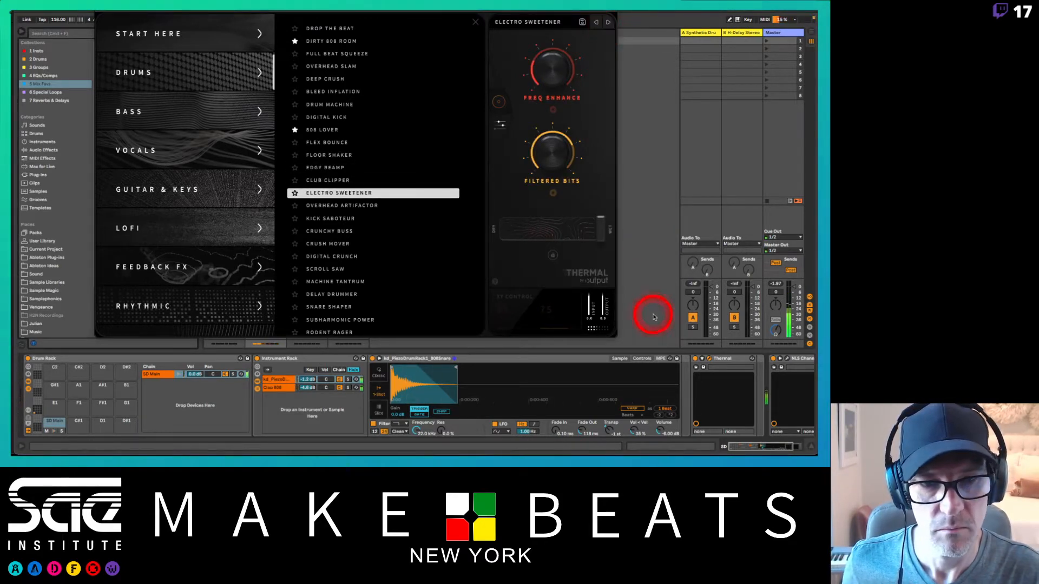
pyautogui.moveTo(601, 227); pyautogui.dragTo(562, 237)
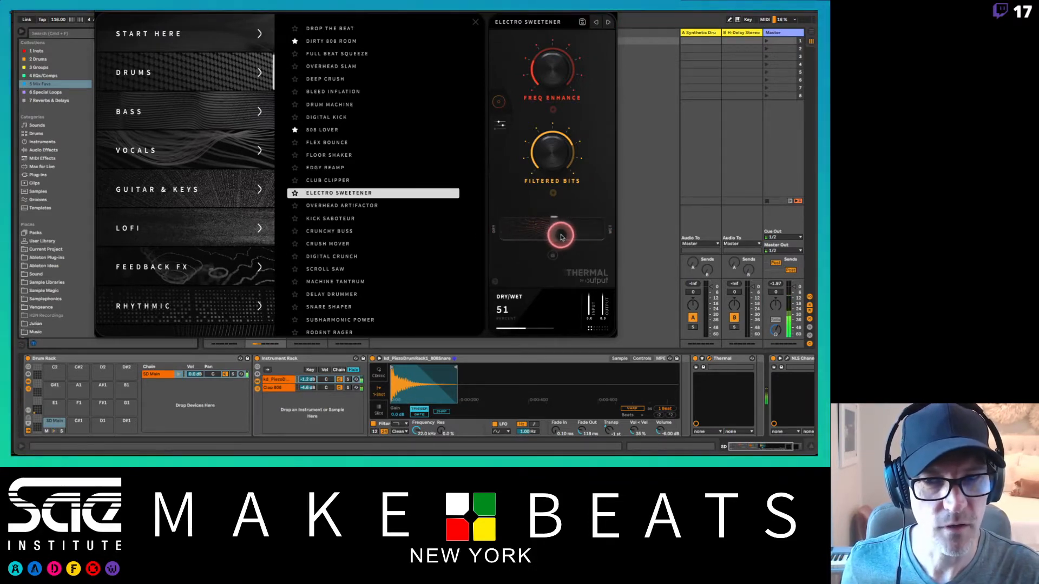
pyautogui.click(97, 12)
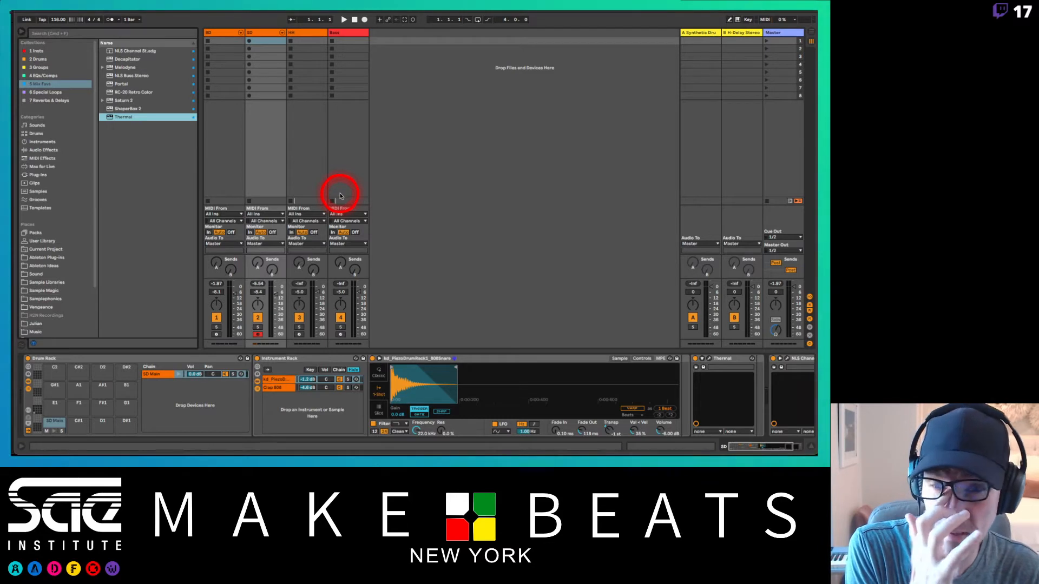
# Step: Select the HH track, search the Drums category for 808, and preview the Hihat samples
pyautogui.click(301, 34)
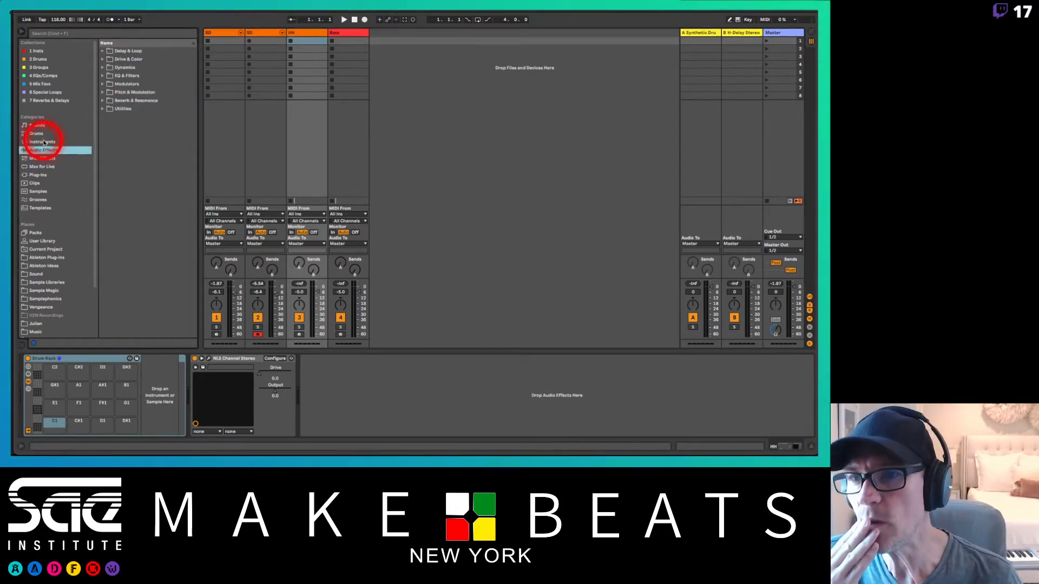
pyautogui.click(36, 133)
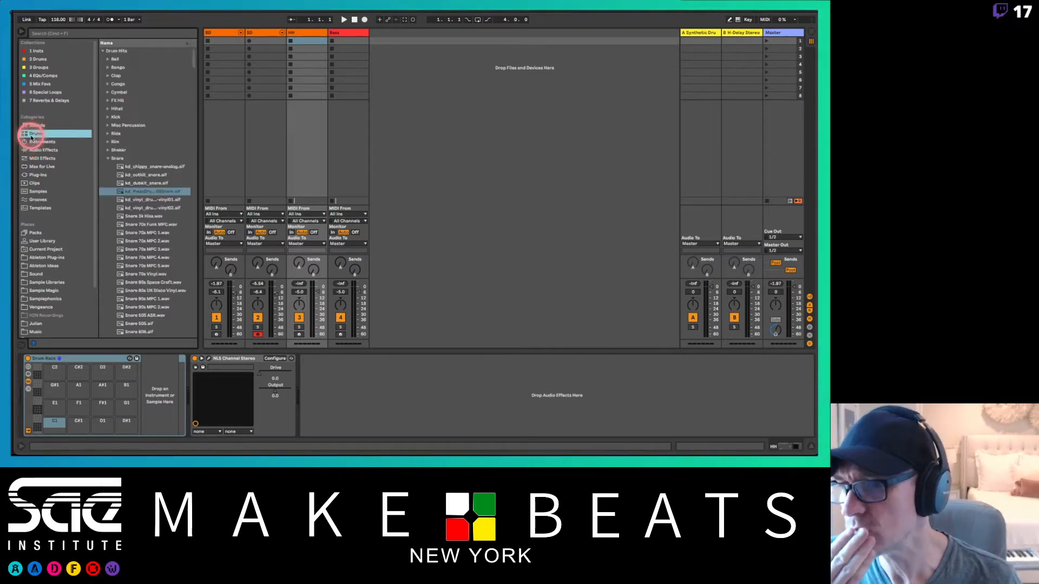
pyautogui.click(77, 34)
pyautogui.write('808')
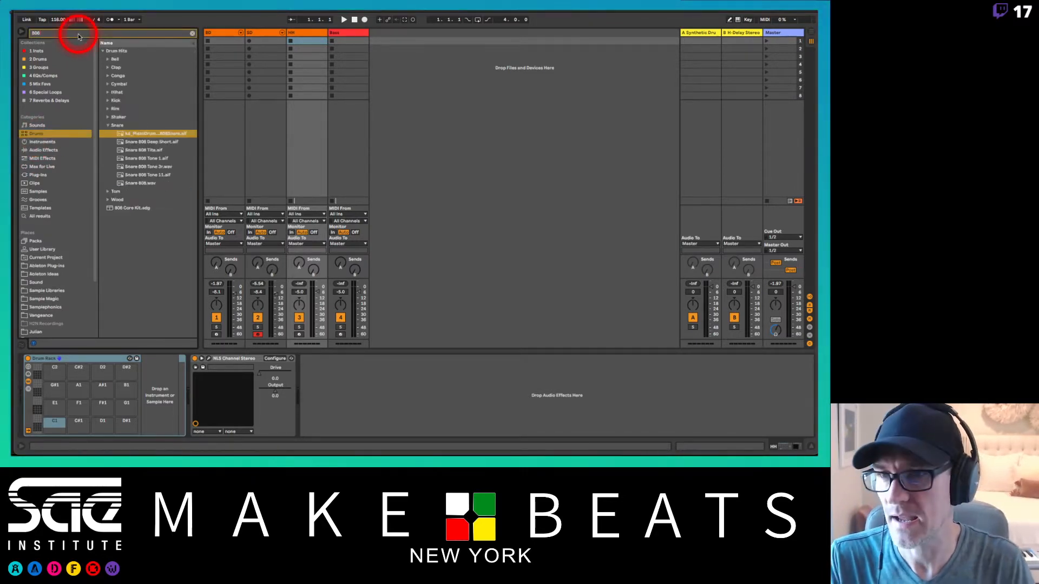
pyautogui.click(108, 93)
pyautogui.click(129, 101)
pyautogui.press('Down')
pyautogui.press('Down')
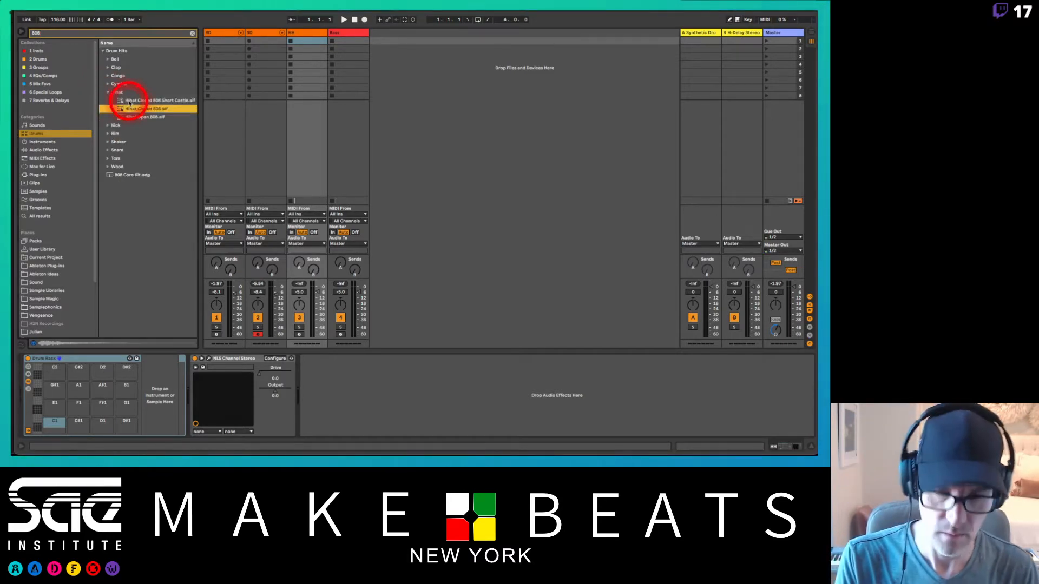
pyautogui.press('Up')
pyautogui.press('Up')
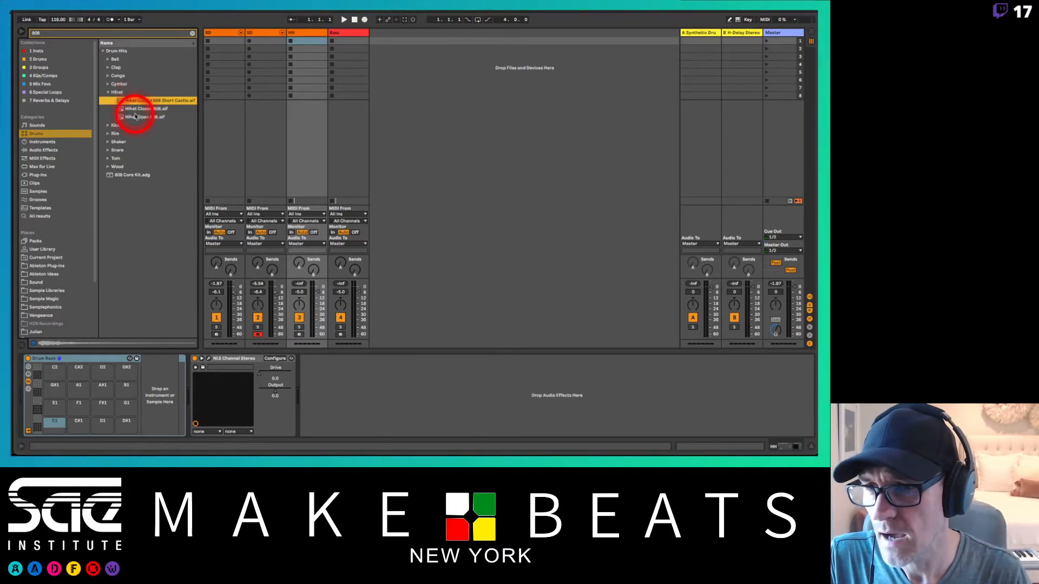
# Step: Load Hihat Closed 808.aif onto pad C1 of the HH Drum Rack and arm the HH track
pyautogui.click(135, 109)
pyautogui.moveTo(139, 109); pyautogui.dragTo(48, 427)
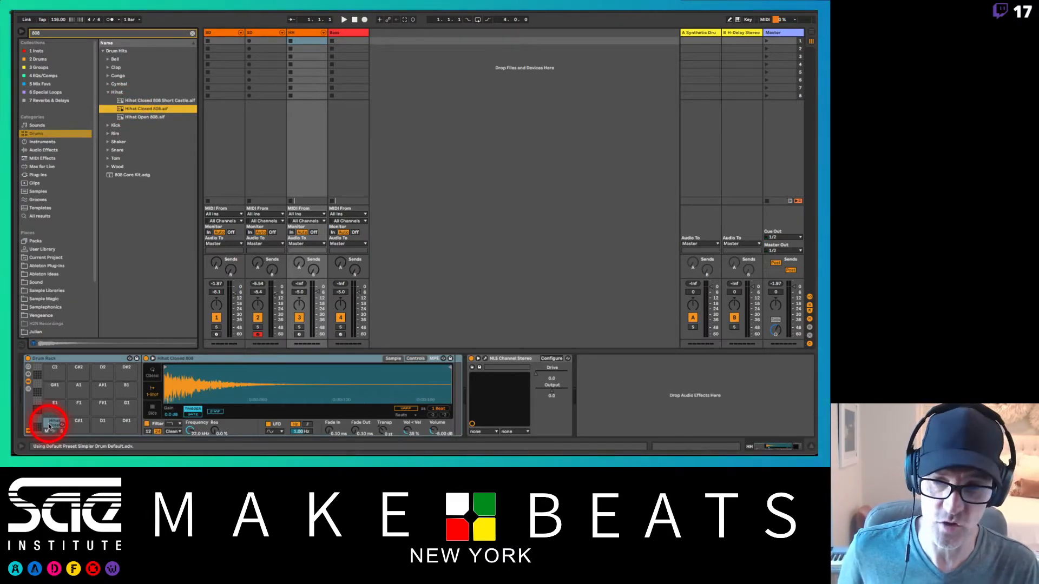
pyautogui.click(297, 335)
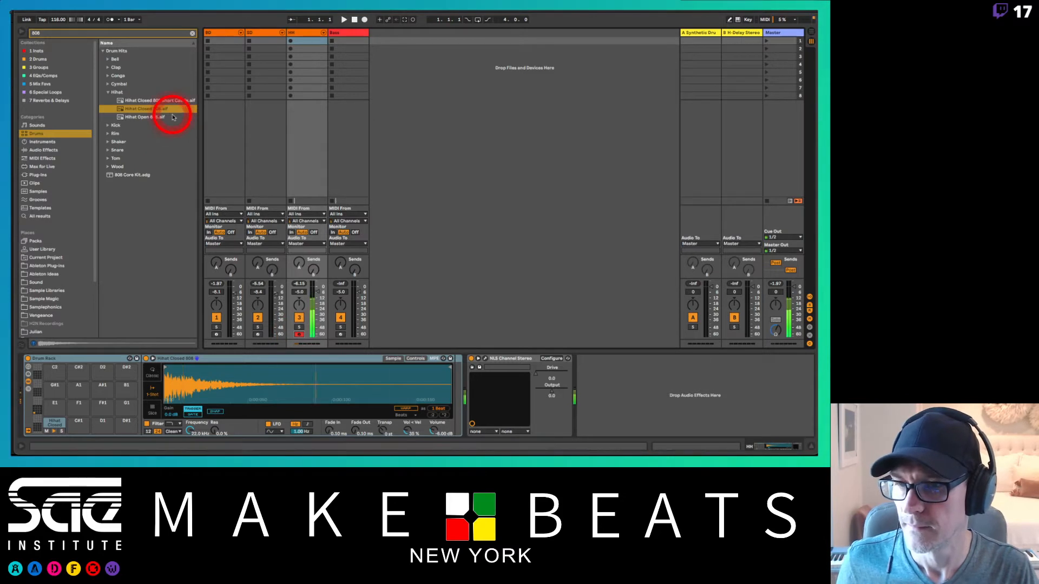
# Step: Load Hihat Closed 808 Short Castle.aif onto pad D1, then trim the end of its tail and add a fade-out
pyautogui.click(162, 100)
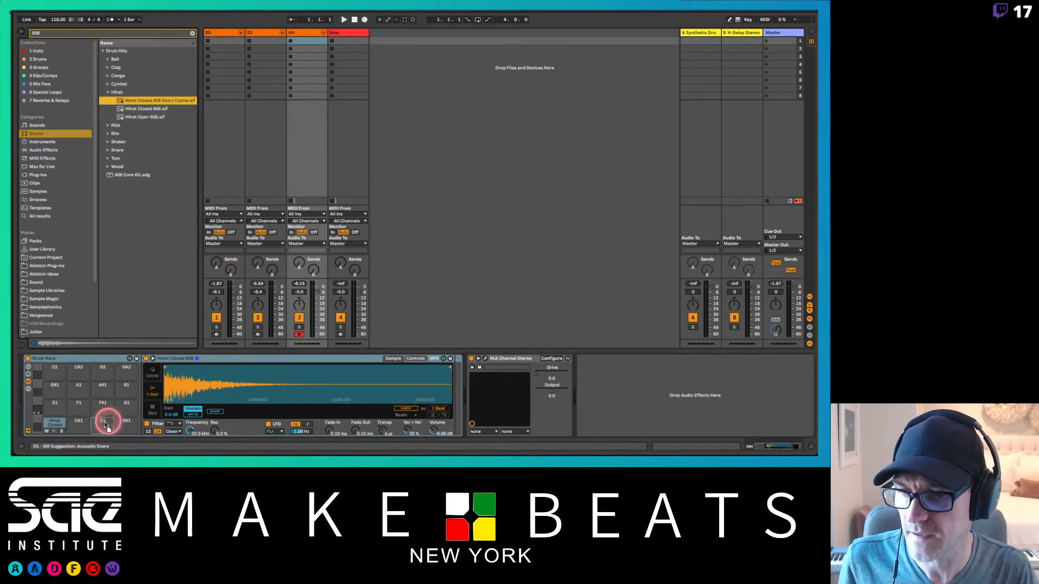
pyautogui.moveTo(99, 424); pyautogui.dragTo(99, 425)
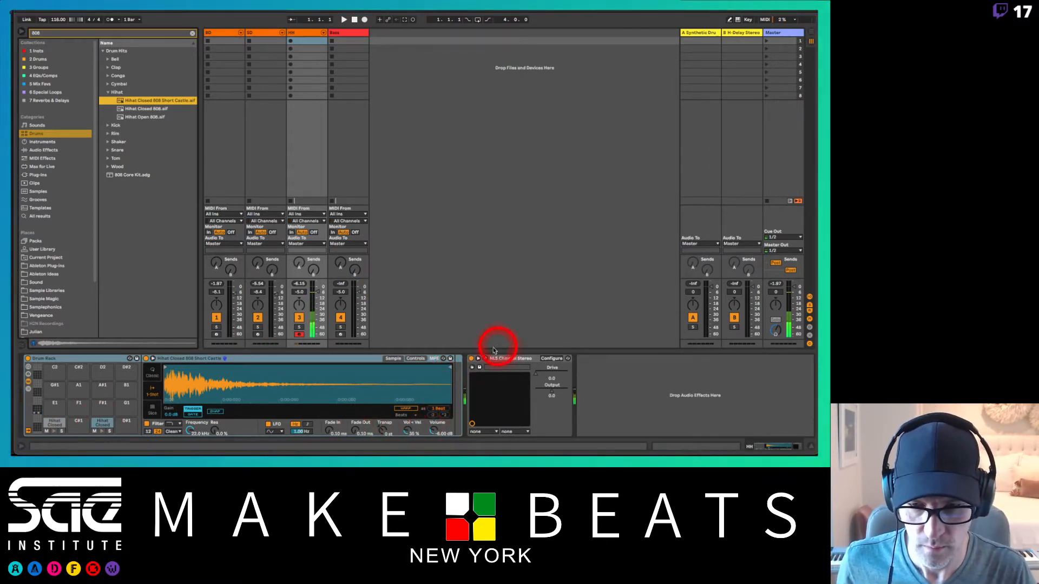
pyautogui.moveTo(450, 370)
pyautogui.mouseDown()
pyautogui.moveTo(298, 378)
pyautogui.moveTo(421, 381)
pyautogui.moveTo(452, 364)
pyautogui.moveTo(372, 377)
pyautogui.mouseUp()
pyautogui.moveTo(355, 428); pyautogui.dragTo(357, 430)
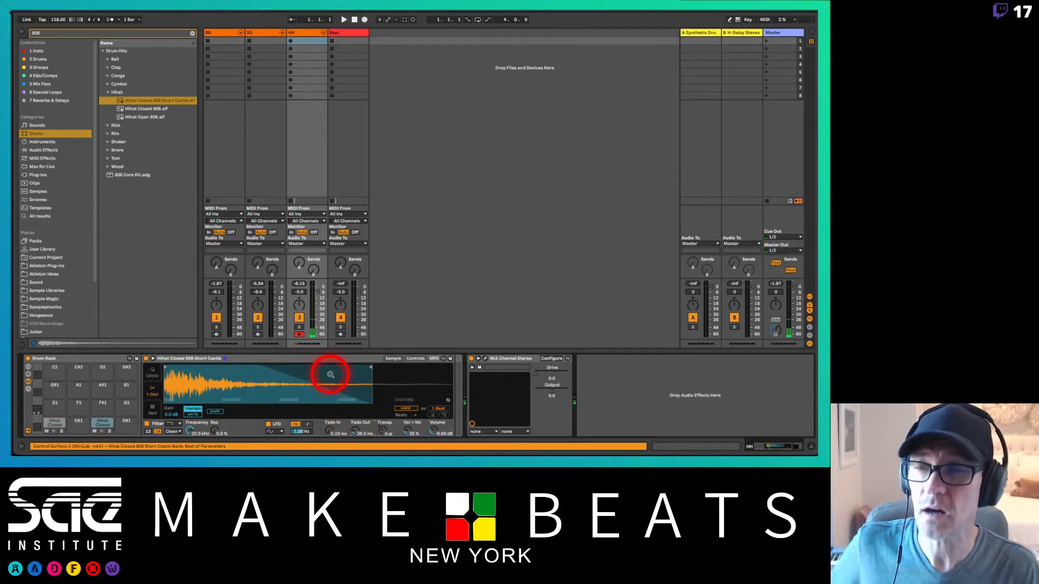
# Step: Select the Bass track, search the Drums category for 808, and expand the Kick results
pyautogui.click(192, 33)
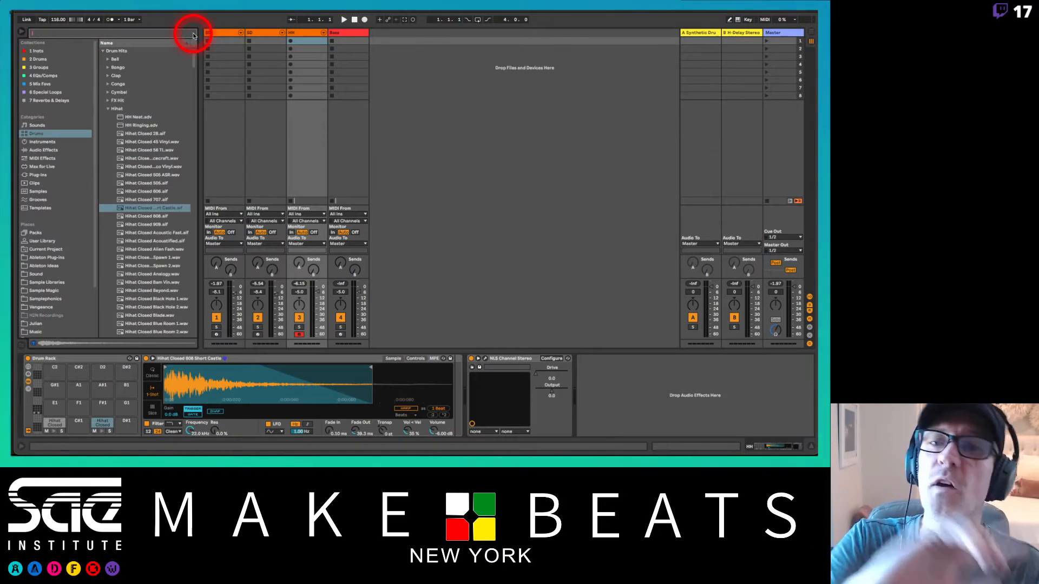
pyautogui.click(364, 34)
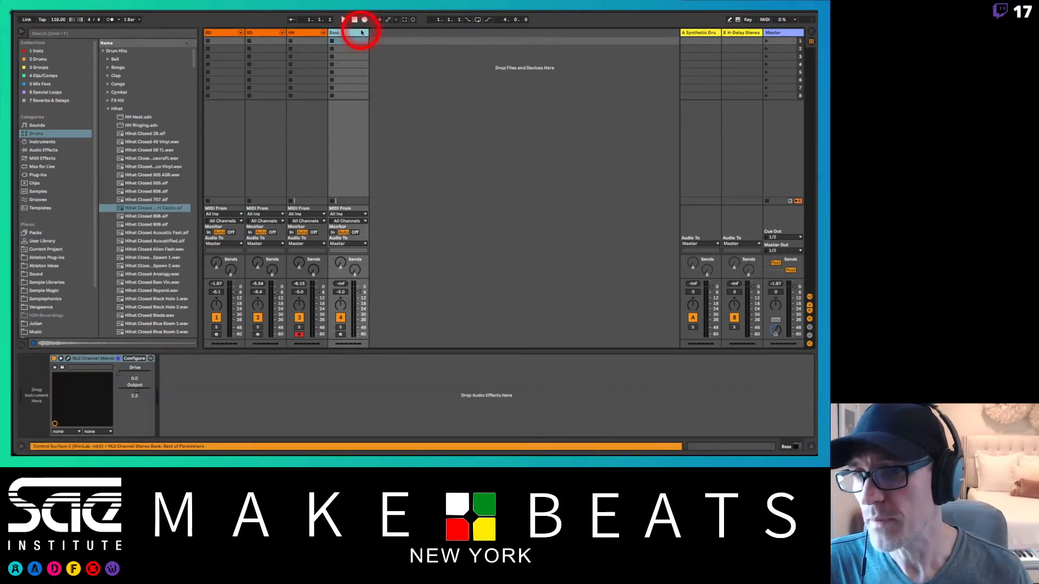
pyautogui.click(108, 109)
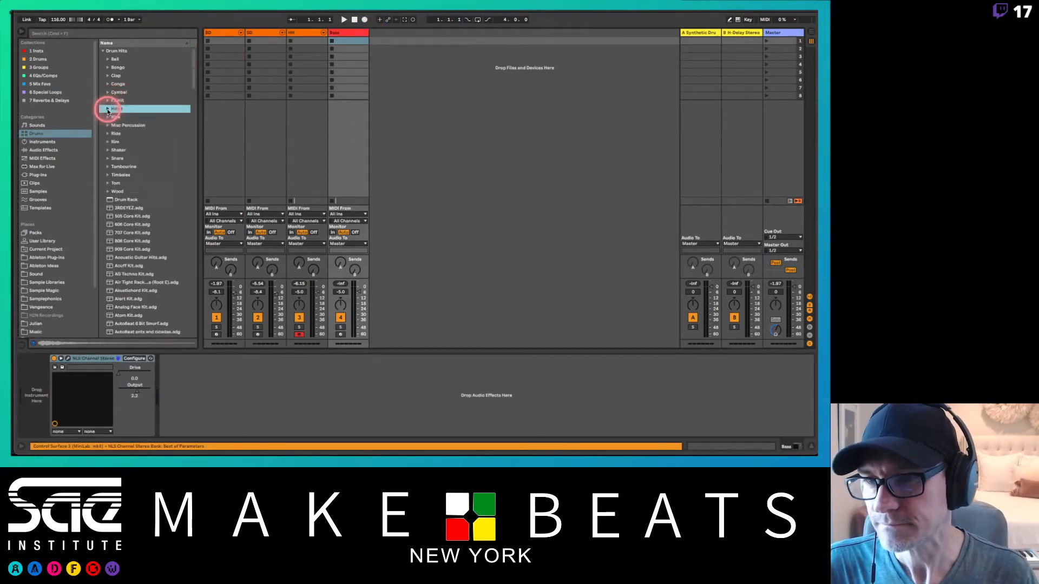
pyautogui.click(95, 35)
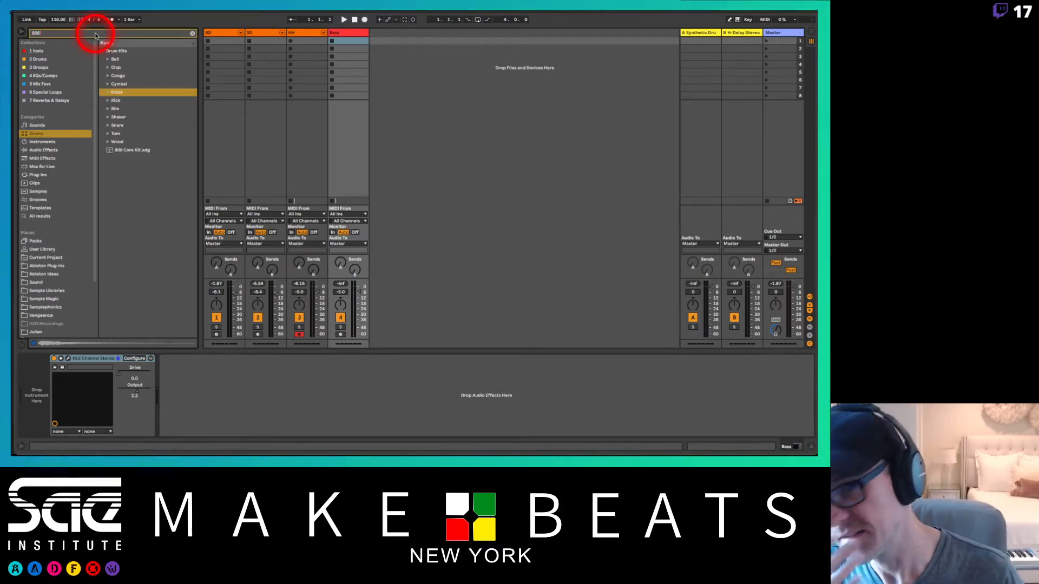
pyautogui.click(107, 100)
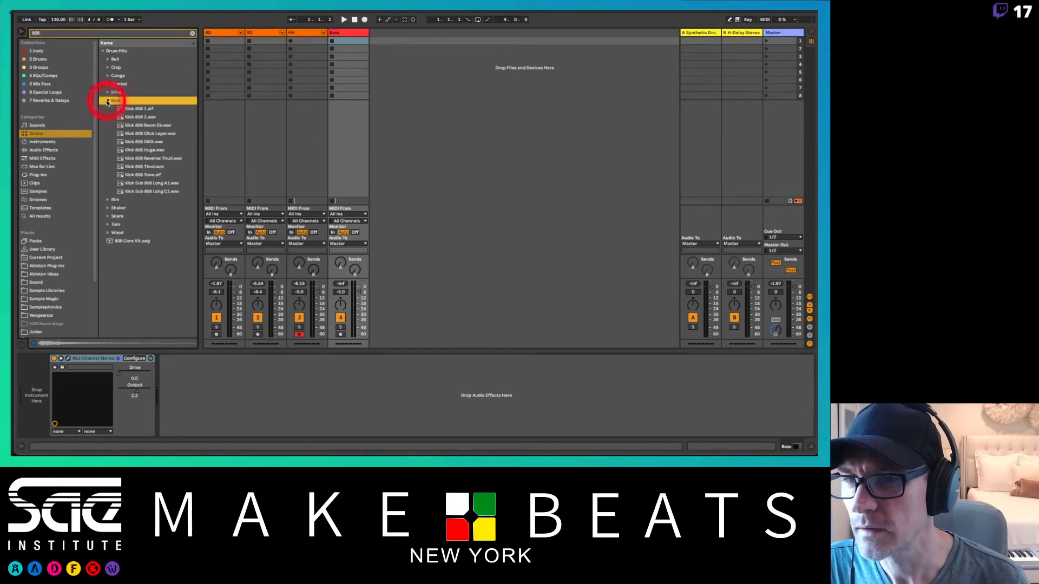
# Step: Preview the 808 kick samples, load Kick 808 Huge.wav onto the Bass track, and arm the track
pyautogui.click(141, 126)
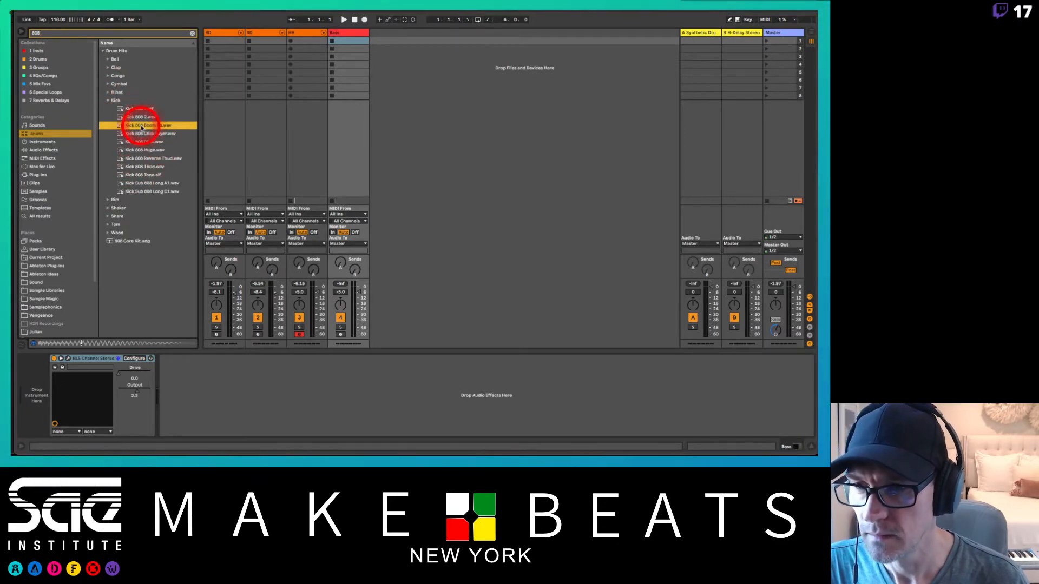
pyautogui.press('Down')
pyautogui.press('Down')
pyautogui.press('Down')
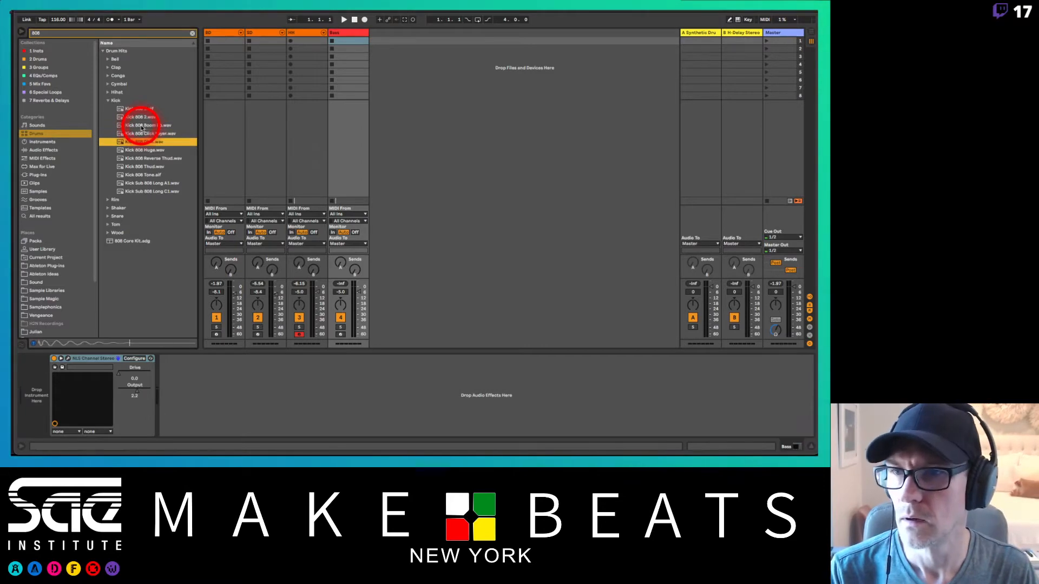
pyautogui.press('Down')
pyautogui.press('Up')
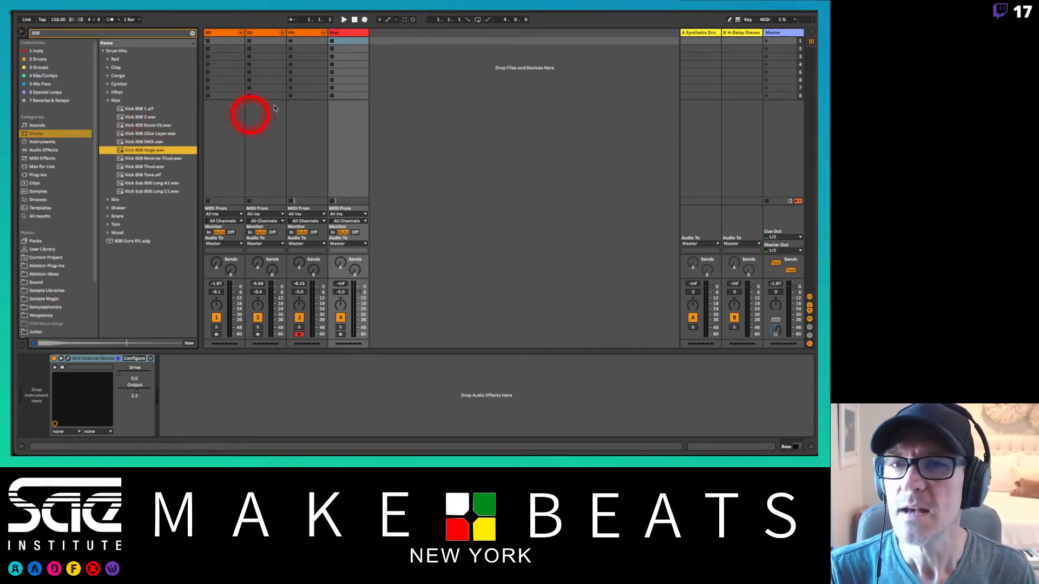
pyautogui.click(351, 33)
pyautogui.moveTo(151, 153); pyautogui.dragTo(60, 371)
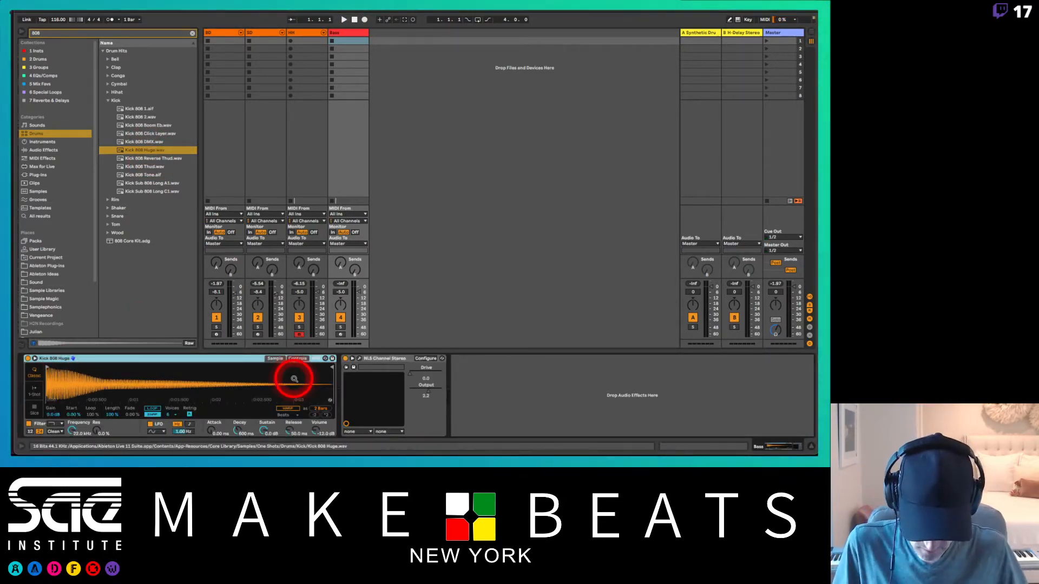
pyautogui.click(341, 334)
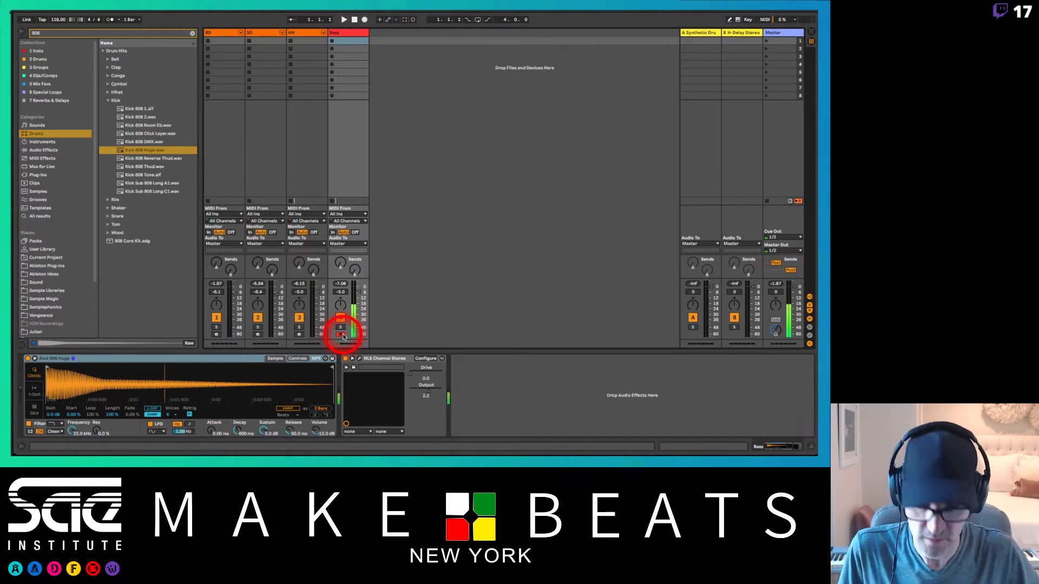
# Step: Limit the Kick 808 Huge Simpler to 1 voice and switch it to 1-Shot mode
pyautogui.click(174, 417)
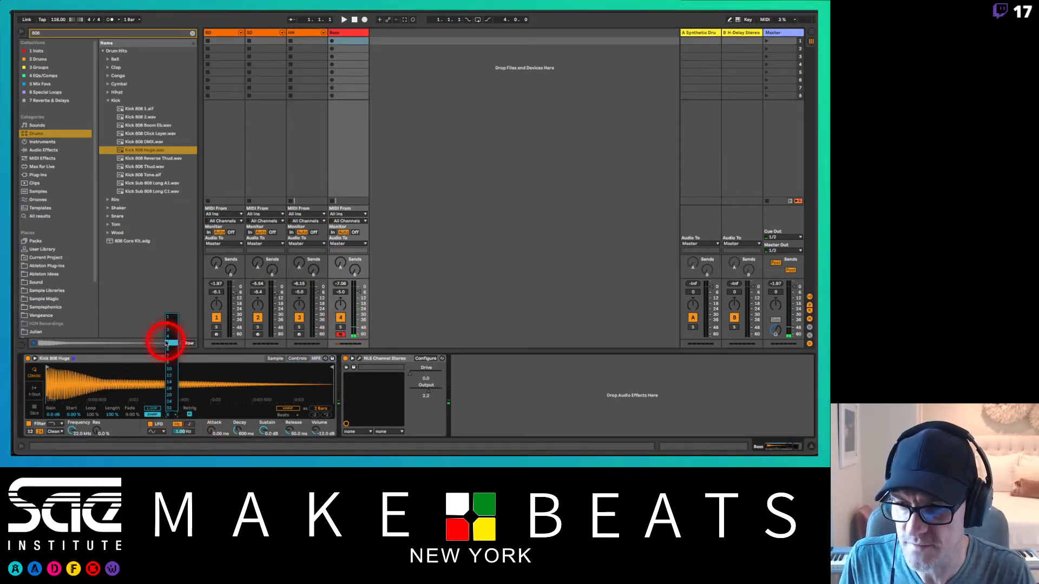
pyautogui.click(167, 317)
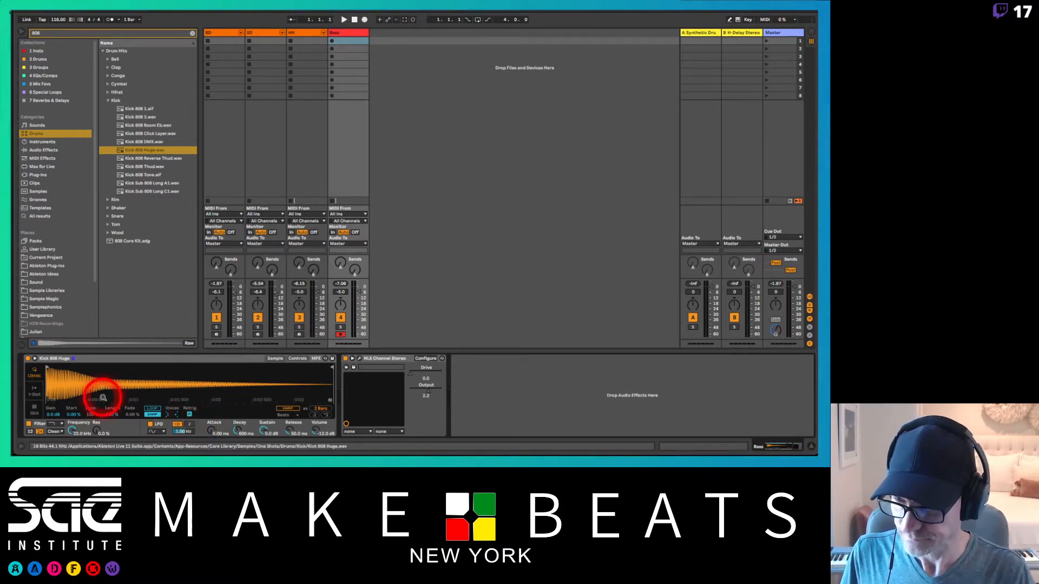
pyautogui.click(31, 393)
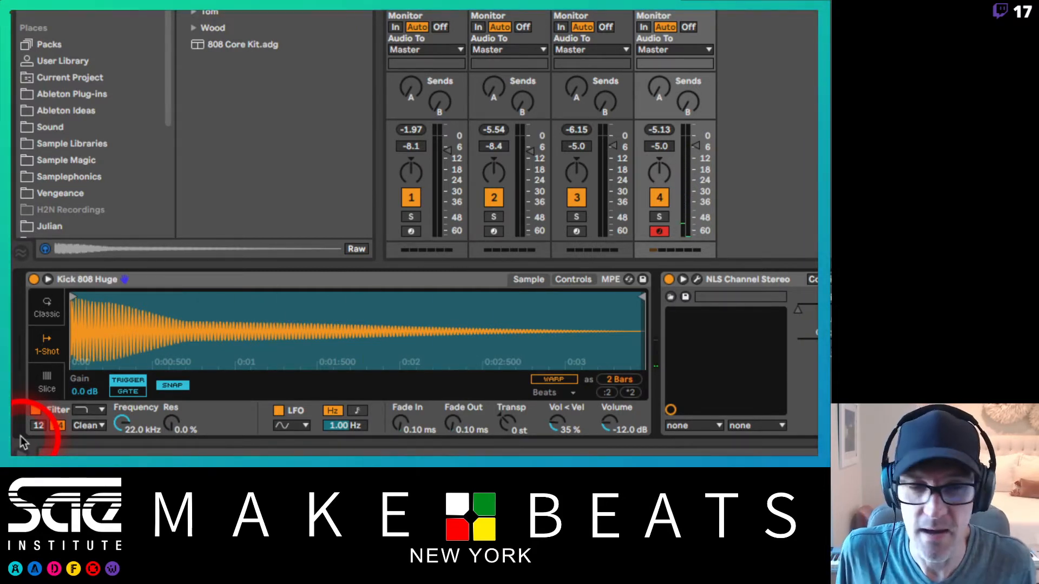
# Step: Turn off Snap for the Kick 808 Huge sample and set its fade-in to 4.10 ms
pyautogui.click(172, 385)
pyautogui.moveTo(73, 315); pyautogui.dragTo(71, 312)
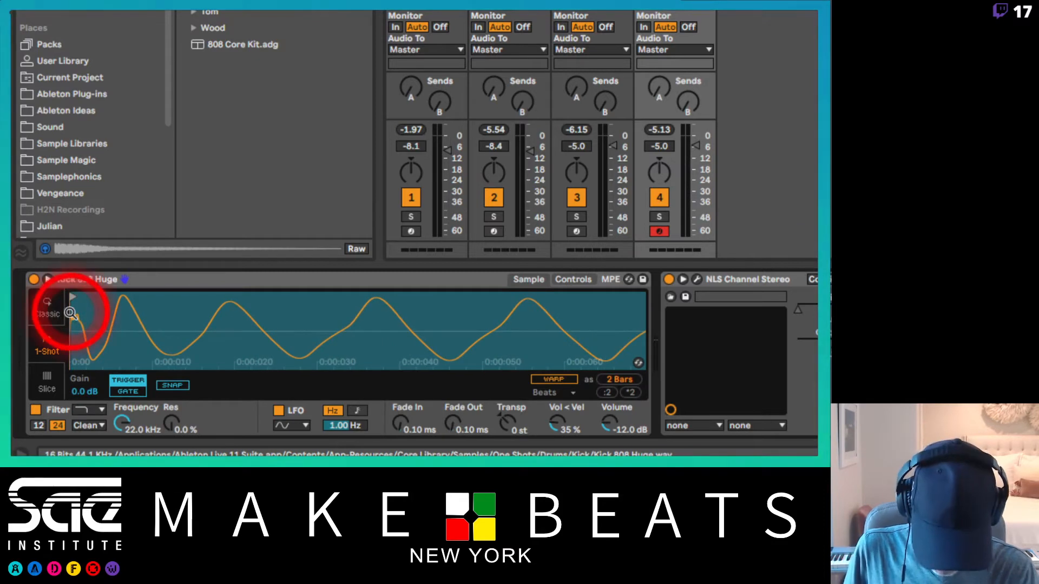
pyautogui.moveTo(404, 430); pyautogui.dragTo(399, 420)
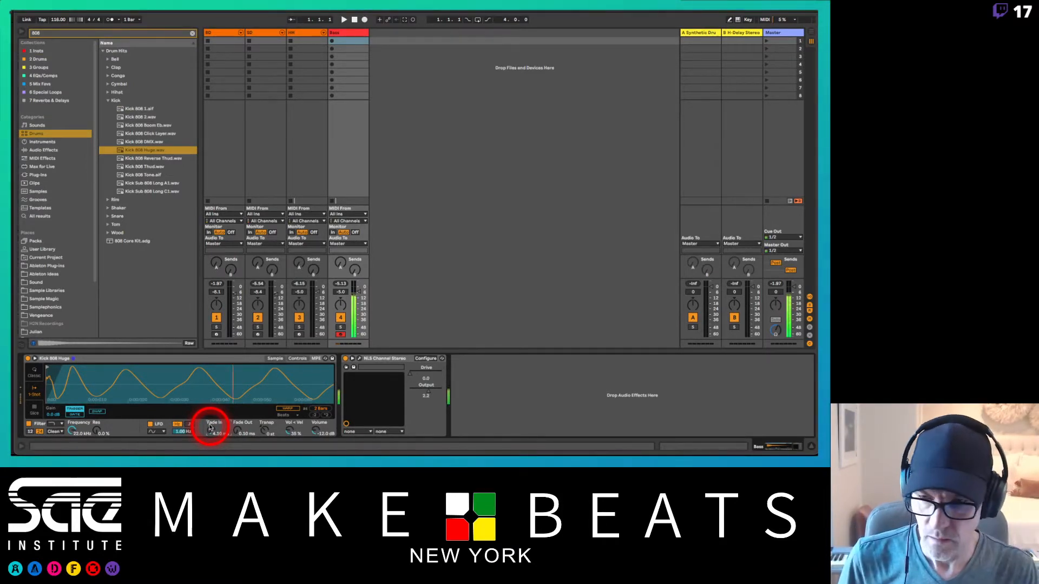
pyautogui.moveTo(200, 381); pyautogui.dragTo(199, 370)
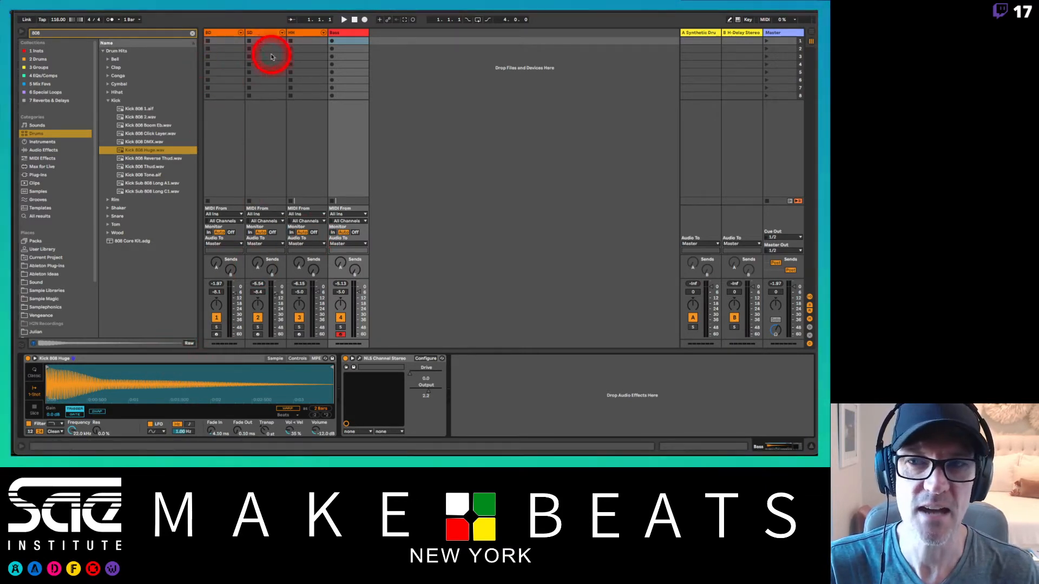
# Step: Delete the Kick 808 Huge Simpler from the Bass track
pyautogui.click(347, 34)
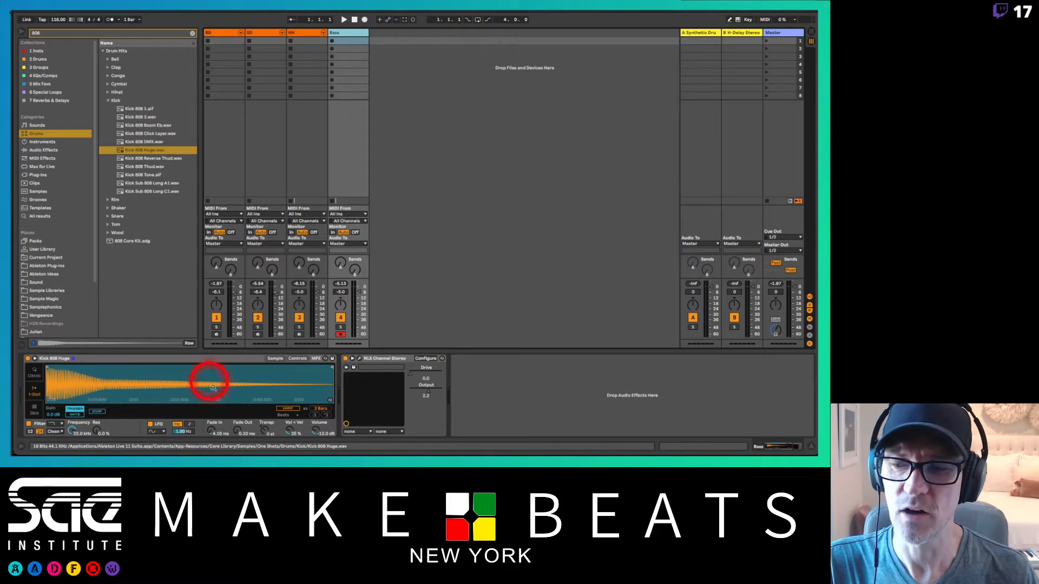
pyautogui.click(118, 358)
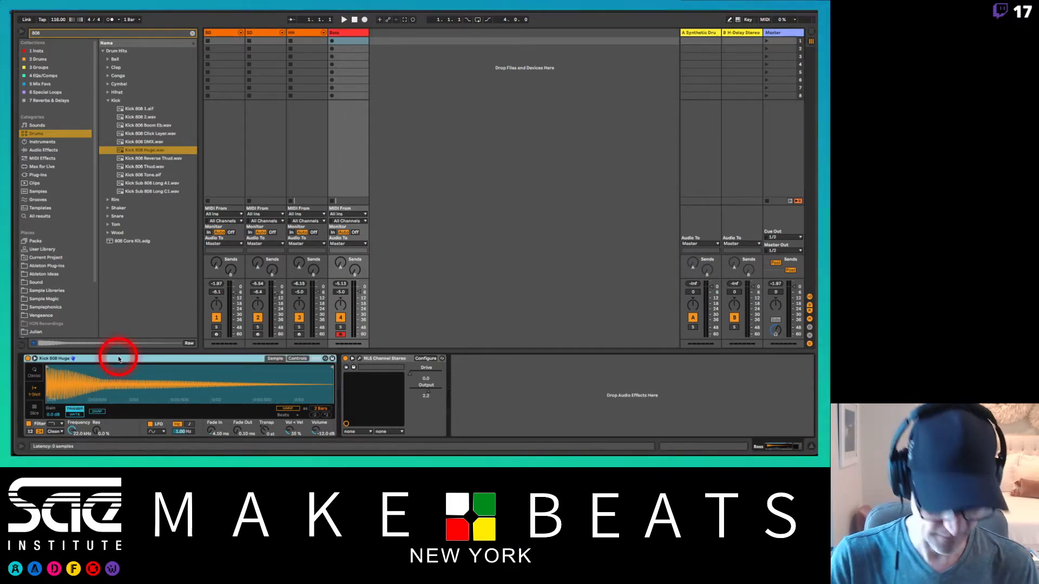
pyautogui.press('Delete')
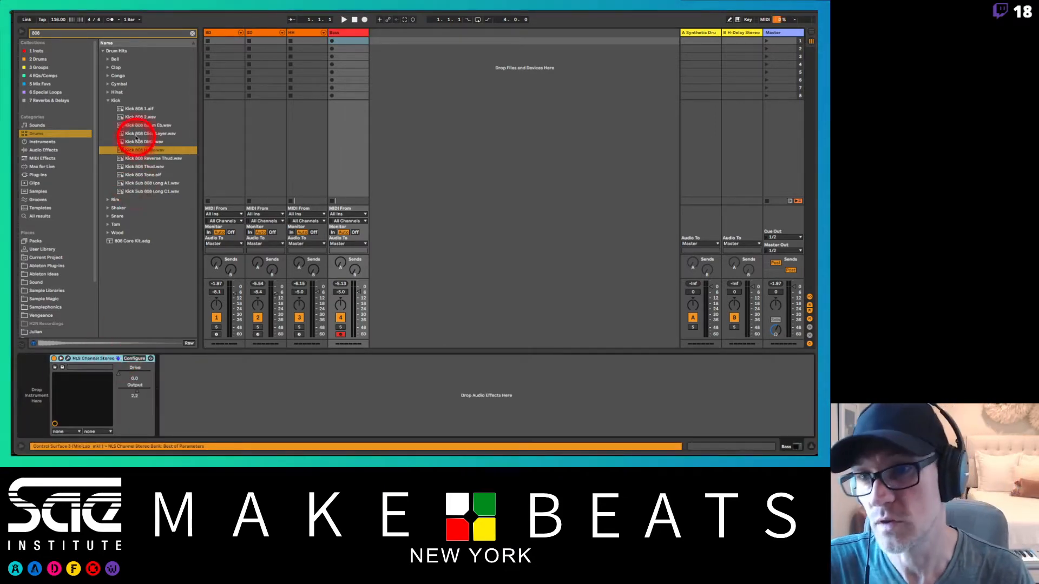
# Step: Preview the 808 kick samples from Kick 808 1.aif to Kick Sub 808 Long C1.wav, comparing the two long subs
pyautogui.click(137, 117)
pyautogui.click(134, 109)
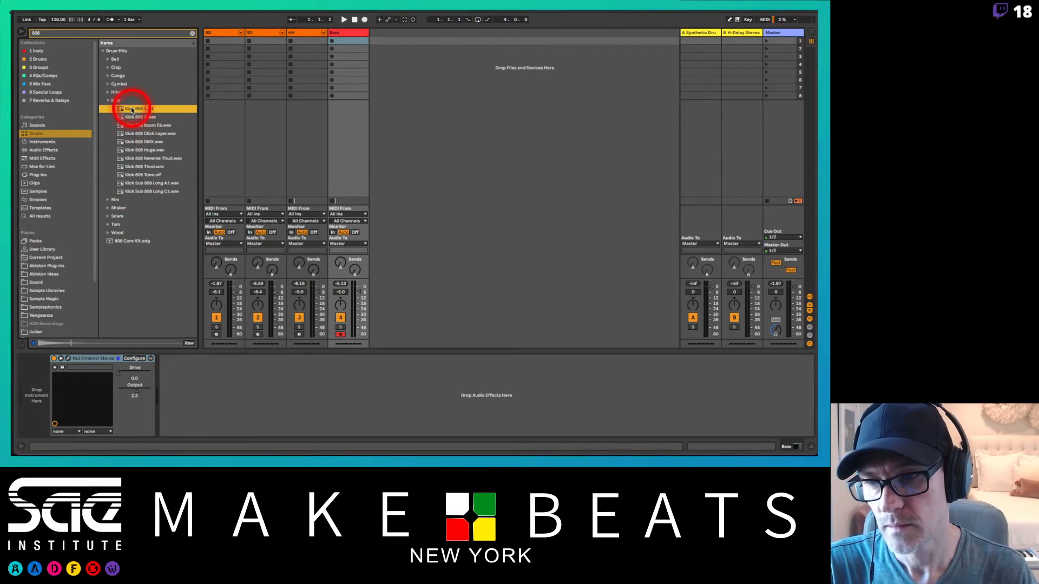
pyautogui.click(134, 118)
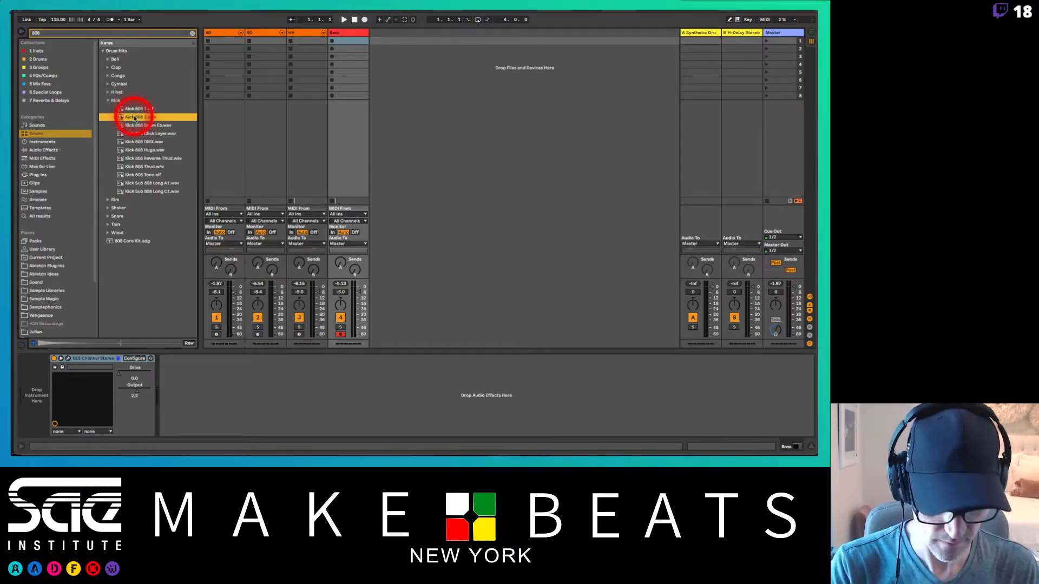
pyautogui.press('Down')
pyautogui.press('Down')
pyautogui.press('Down')
pyautogui.press('Down')
pyautogui.press('Down')
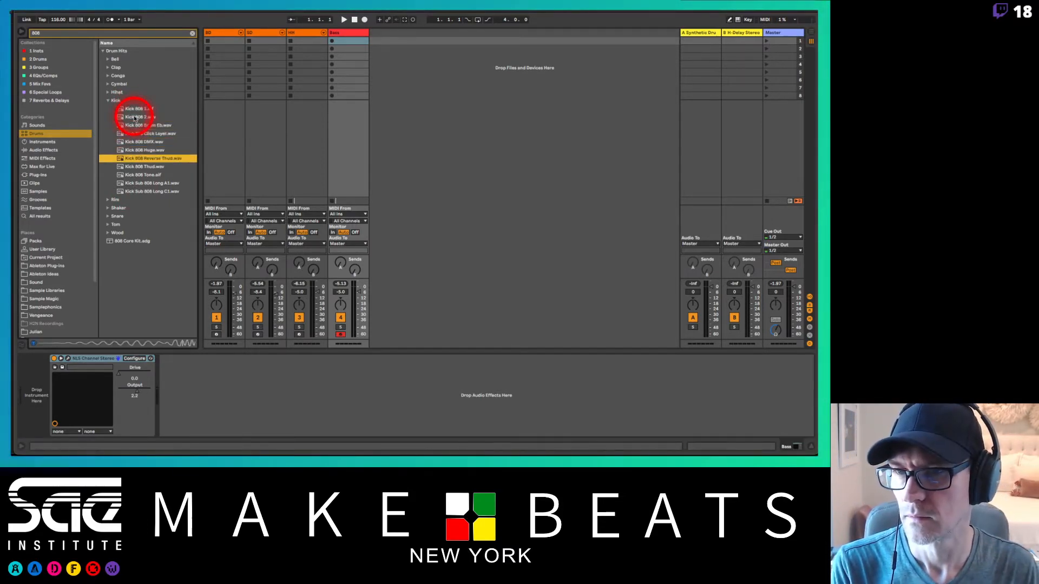
pyautogui.press('Down')
pyautogui.press('Down')
pyautogui.press('Down')
pyautogui.press('Down')
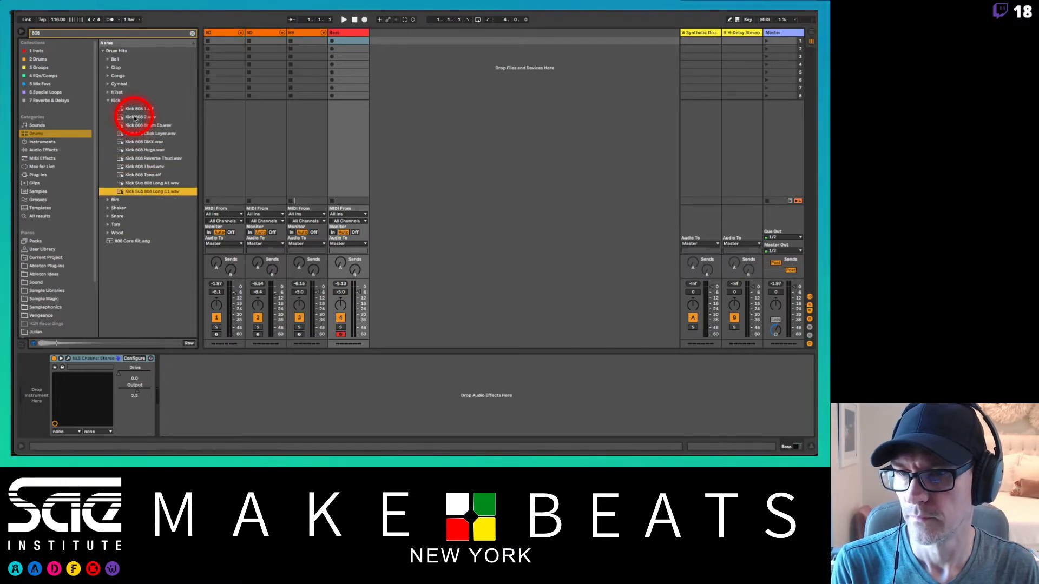
pyautogui.press('Up')
pyautogui.press('Down')
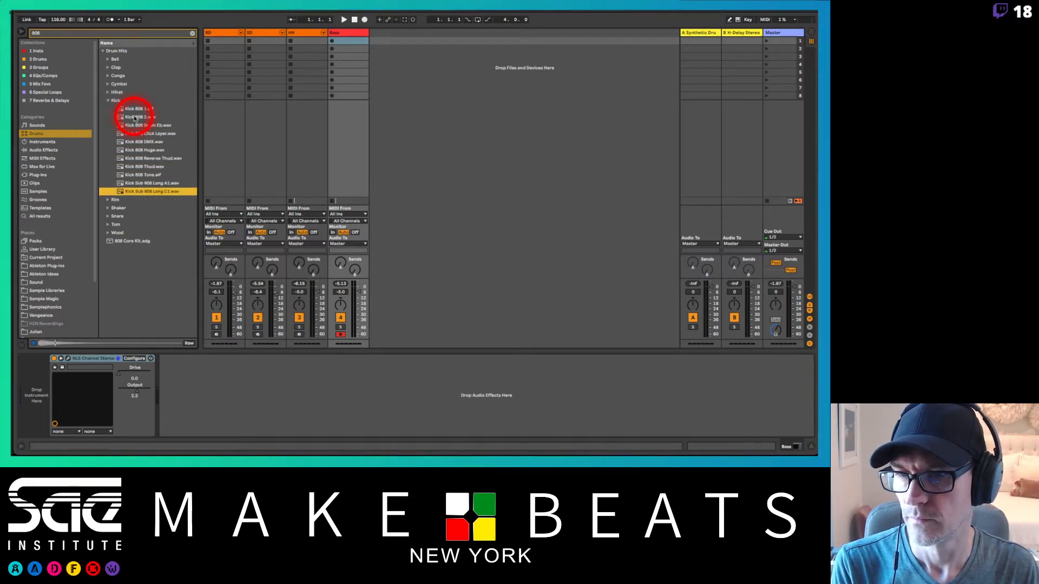
pyautogui.click(151, 184)
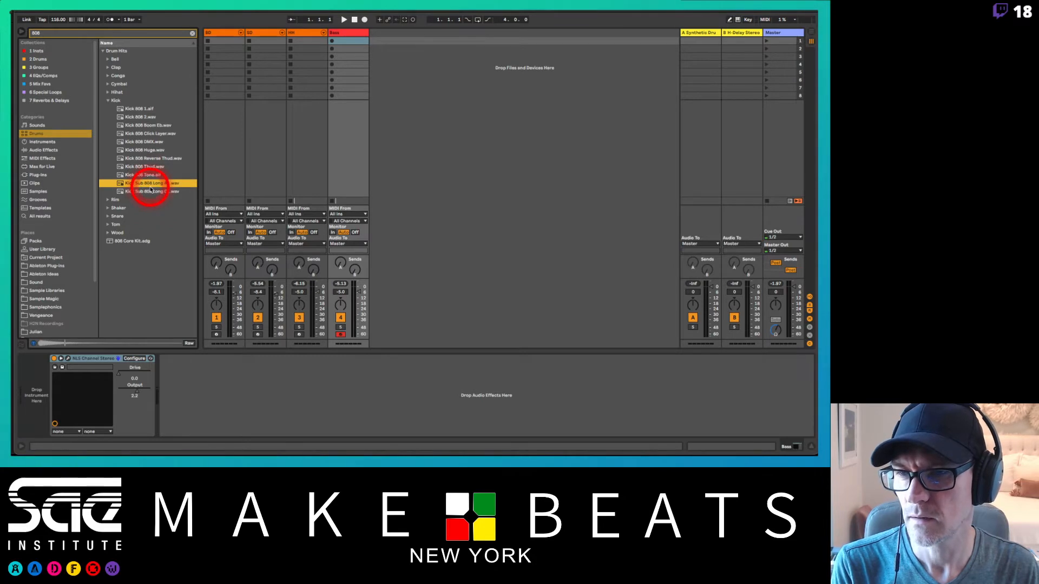
pyautogui.click(155, 192)
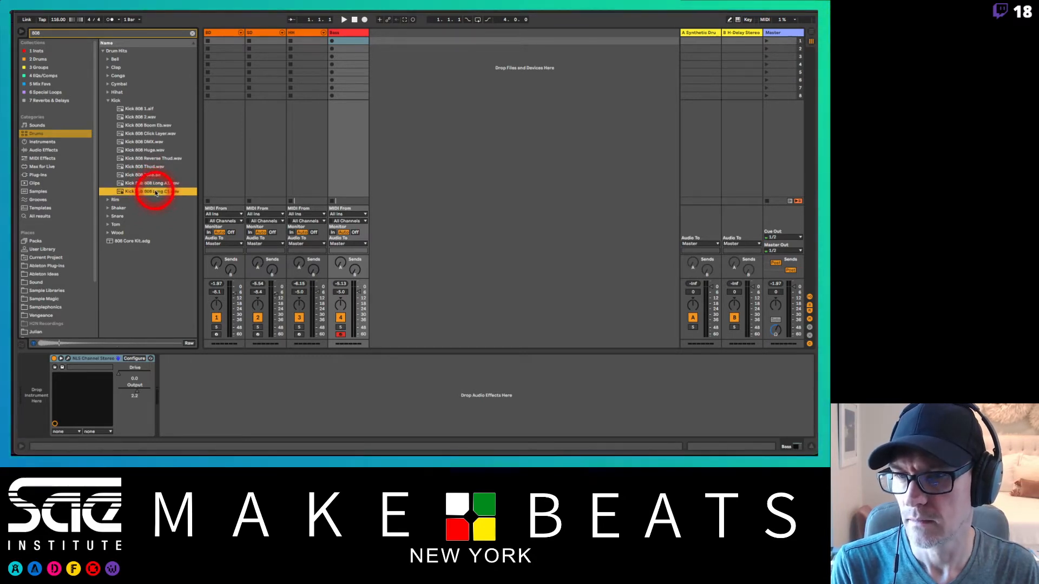
# Step: Load Kick Sub 808 Long C1.wav onto the Bass track and check the Simpler's envelope and pitch controls
pyautogui.moveTo(155, 192); pyautogui.dragTo(42, 377)
pyautogui.click(130, 360)
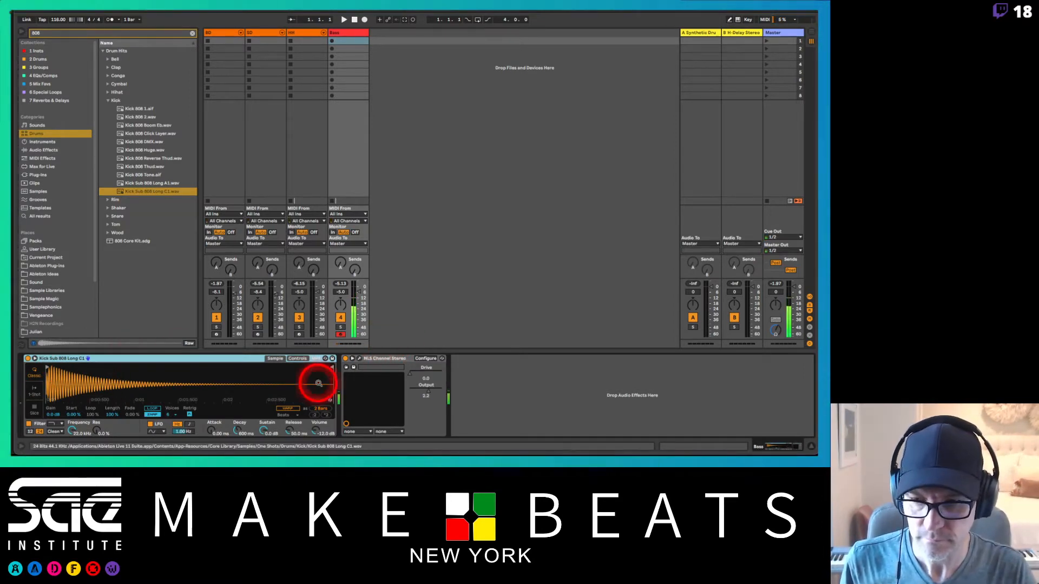
pyautogui.click(298, 358)
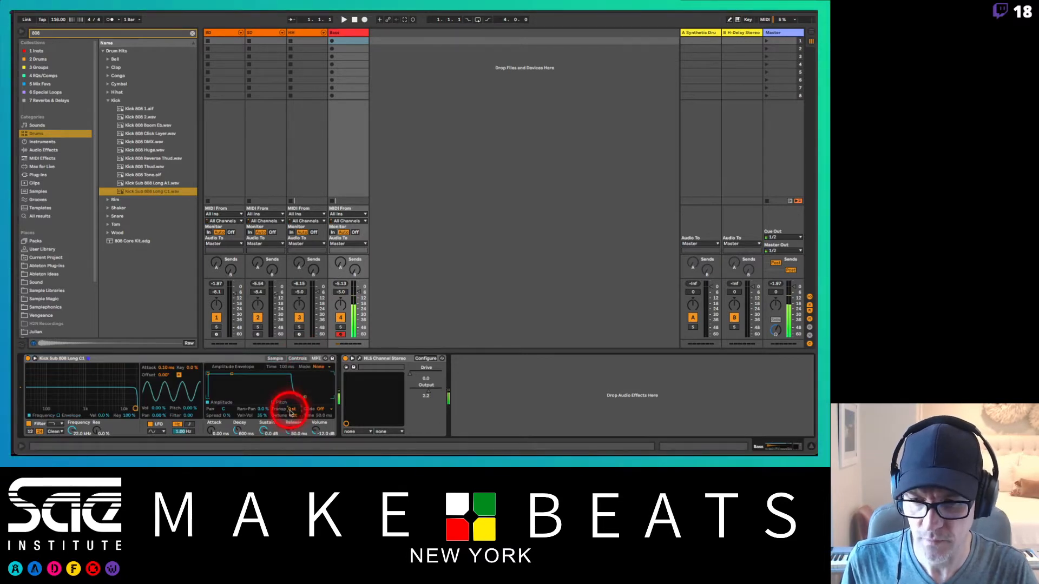
pyautogui.click(296, 359)
pyautogui.click(297, 359)
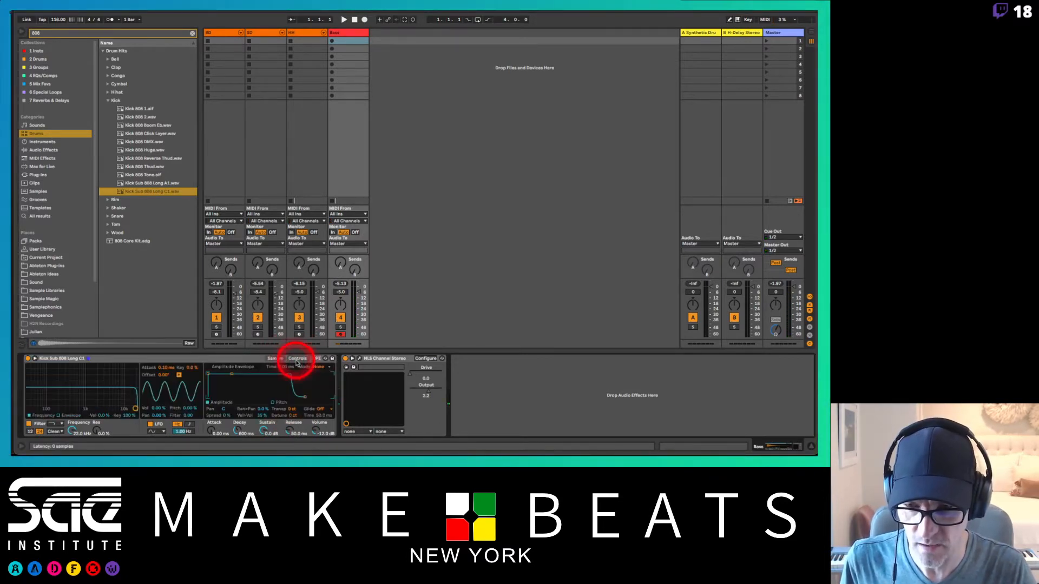
pyautogui.click(275, 358)
# Step: Set the Kick Sub 808 Long C1 Simpler's volume to -6 dB and switch it to 1-Shot mode
pyautogui.click(316, 426)
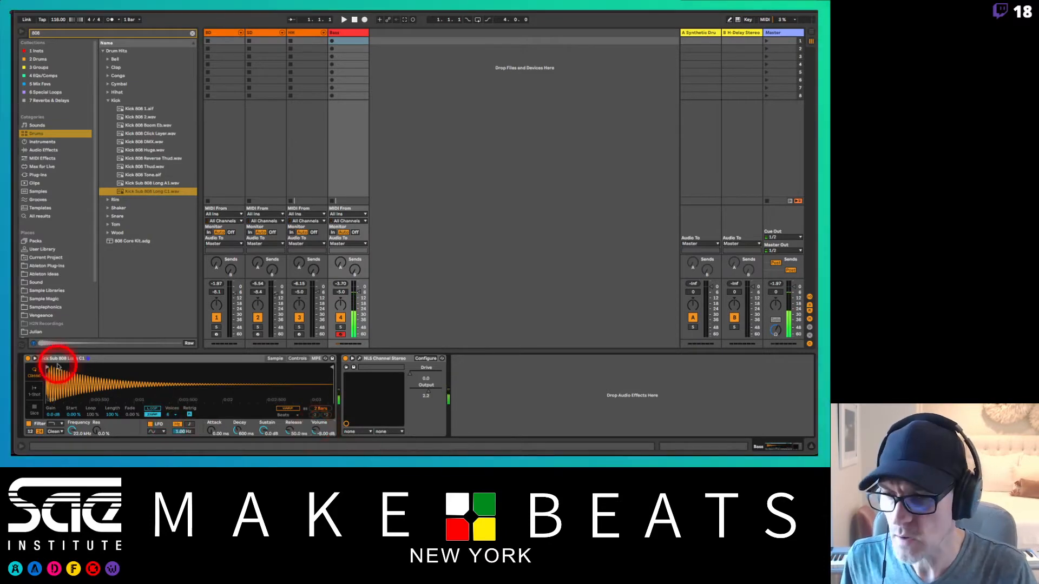
pyautogui.click(34, 390)
pyautogui.click(86, 379)
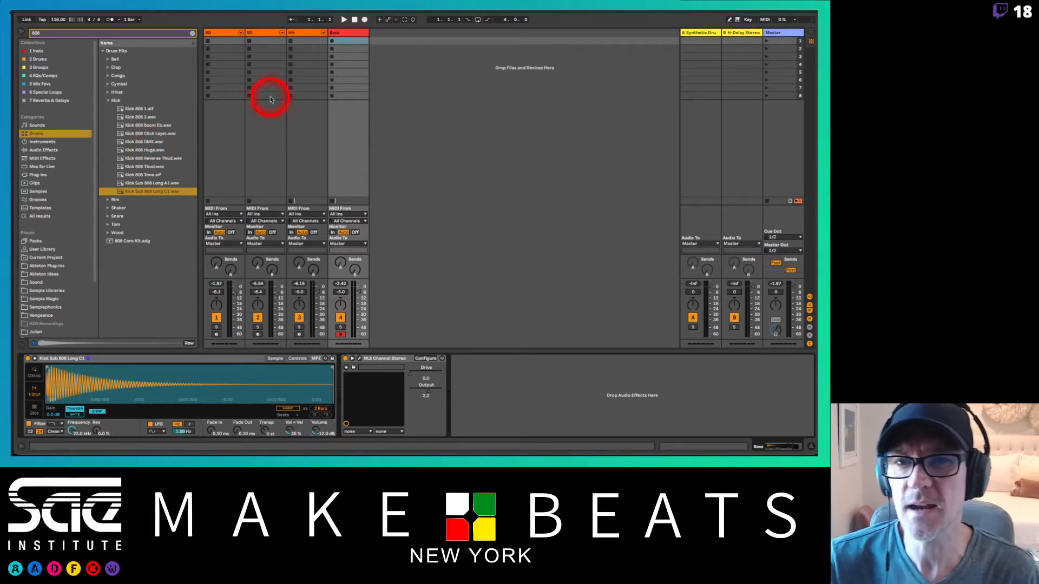
# Step: Clear the browser search and insert a Glue Compressor from the EQs/Comps collection before NLS Channel Stereo on the Bass track
pyautogui.click(336, 33)
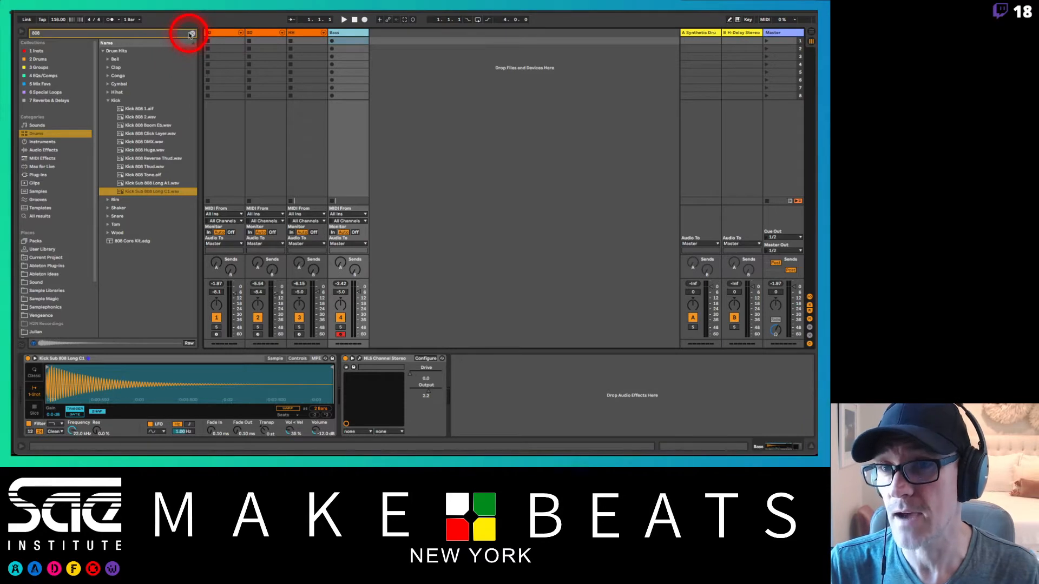
pyautogui.click(192, 34)
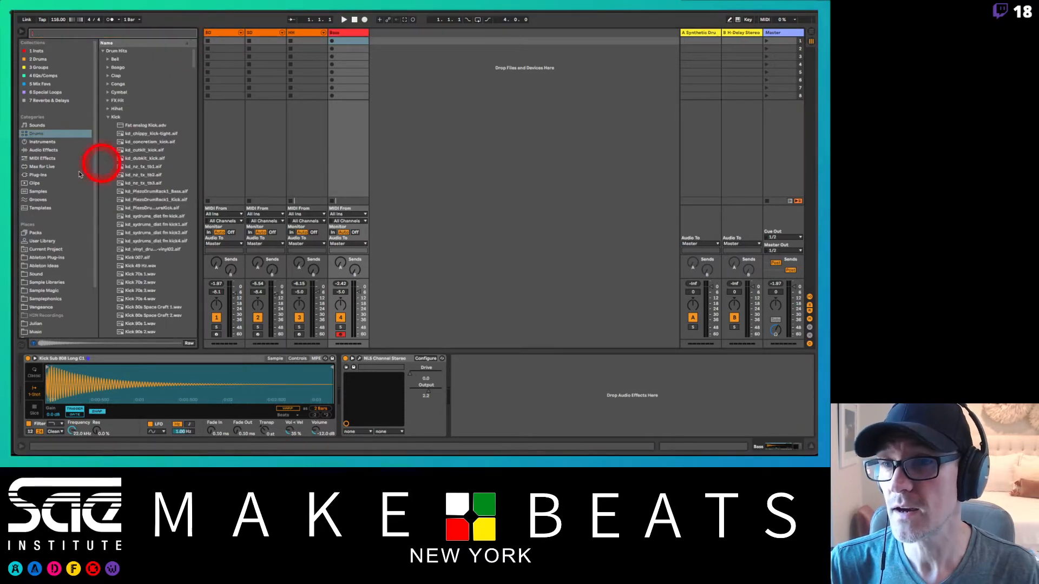
pyautogui.click(59, 76)
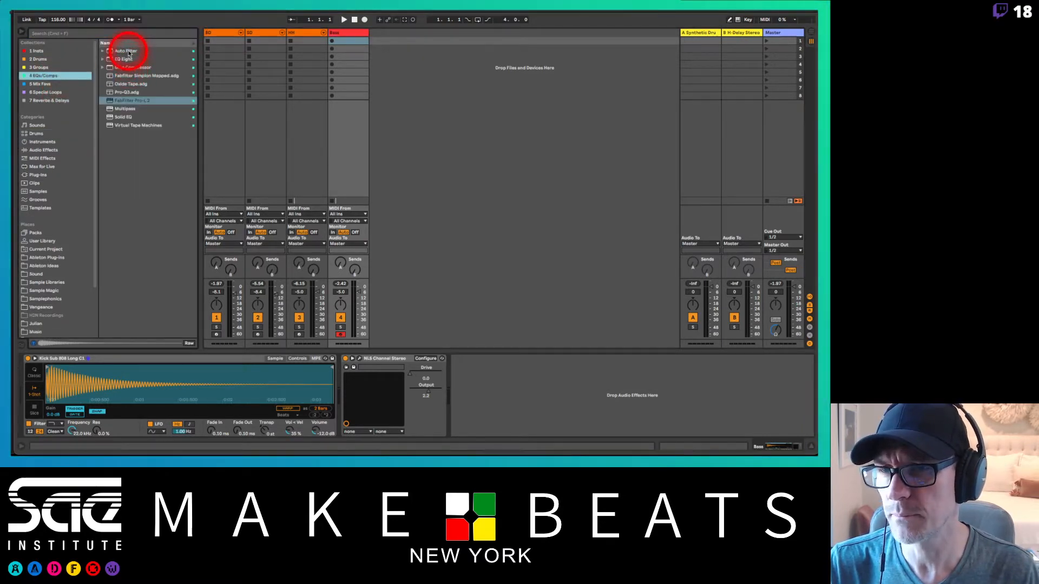
pyautogui.moveTo(135, 68); pyautogui.dragTo(349, 365)
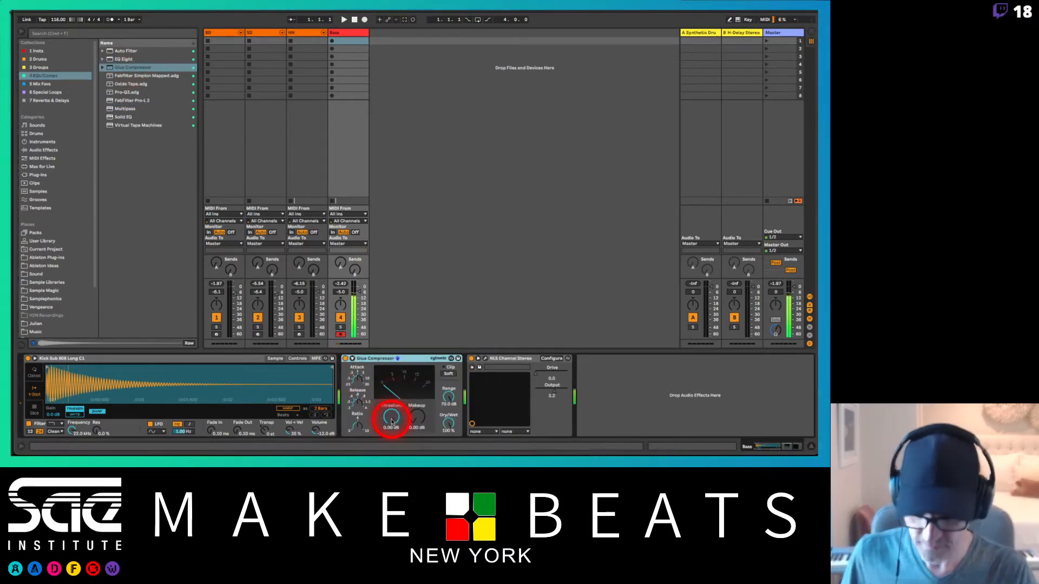
# Step: Set the Glue Compressor's threshold to -18.4 dB and makeup to 7.78 dB, and adjust its attack and release
pyautogui.moveTo(392, 419); pyautogui.dragTo(391, 423)
pyautogui.moveTo(412, 419); pyautogui.dragTo(411, 412)
pyautogui.moveTo(368, 374); pyautogui.dragTo(357, 381)
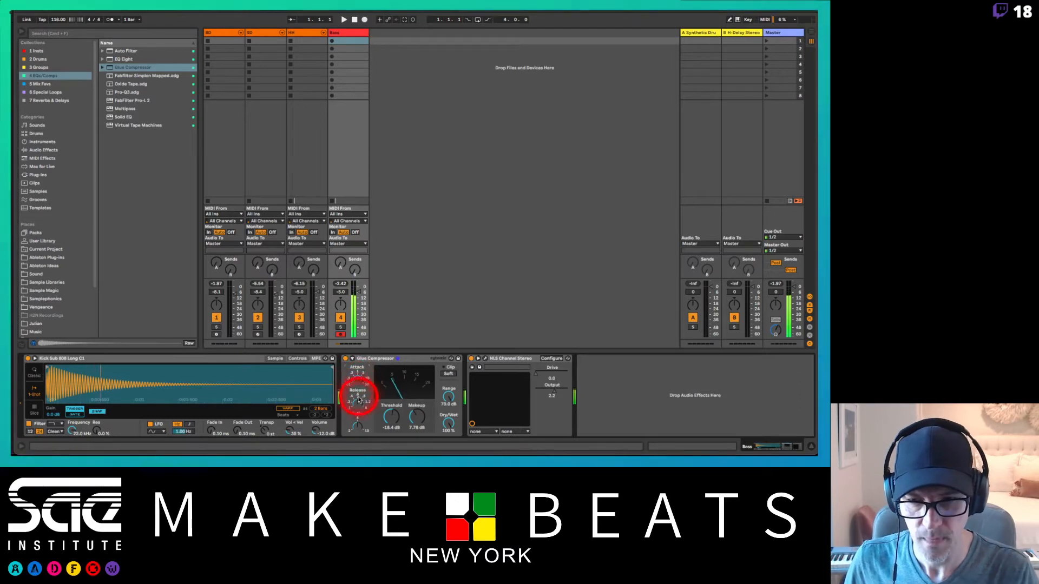
pyautogui.click(358, 405)
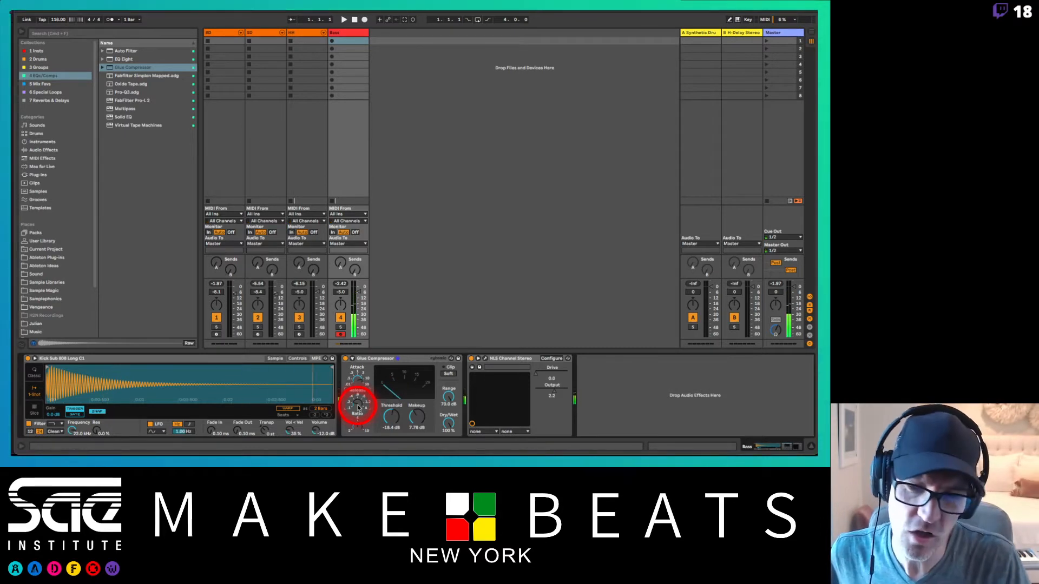
# Step: Try warping the Kick Sub 808 Long C1 sample in Simpler with the Complex and Tones warp modes
pyautogui.click(282, 409)
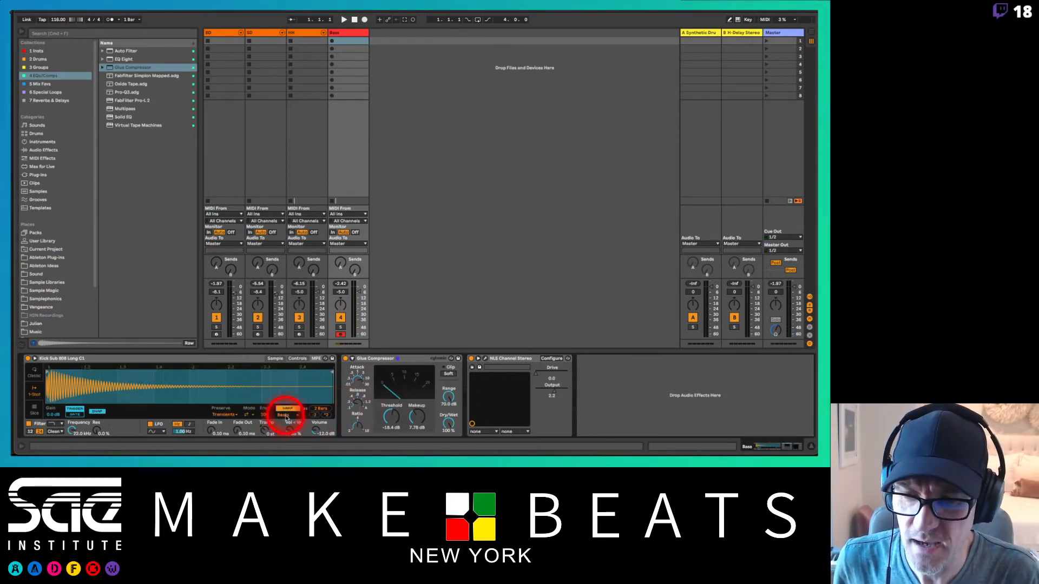
pyautogui.click(282, 415)
pyautogui.click(285, 449)
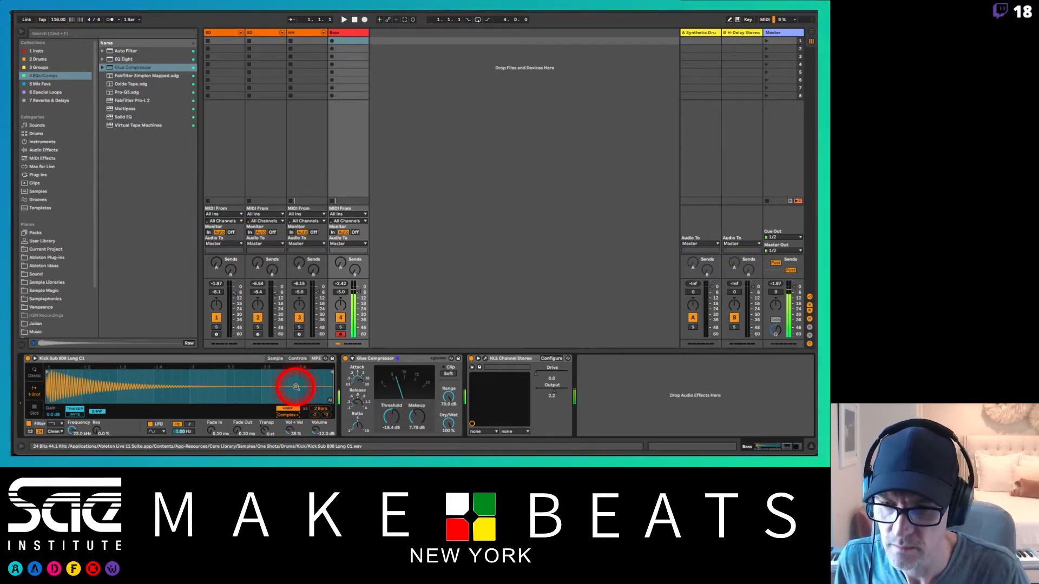
pyautogui.click(287, 415)
pyautogui.click(291, 427)
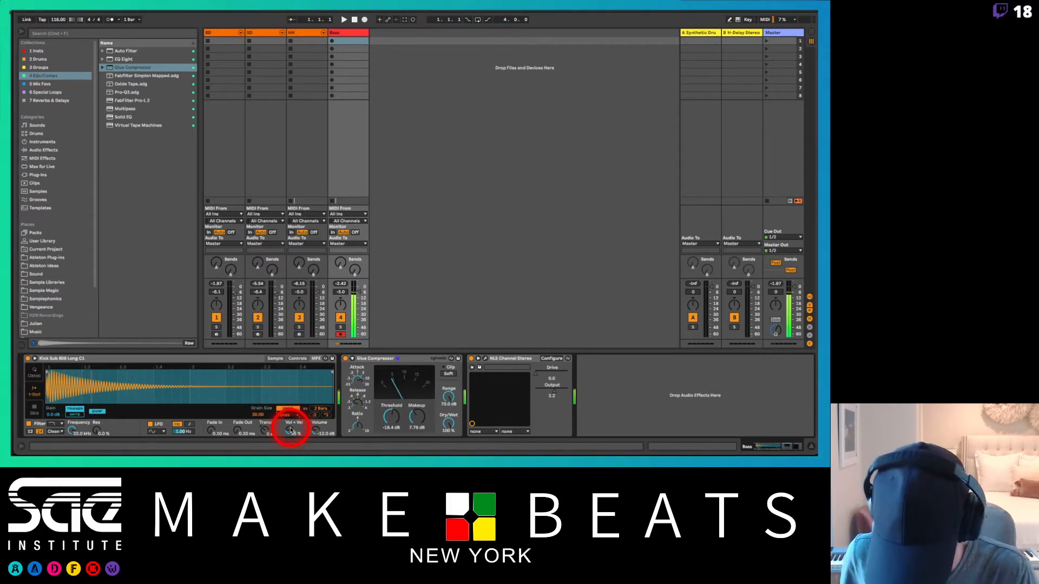
pyautogui.moveTo(291, 430); pyautogui.dragTo(303, 422)
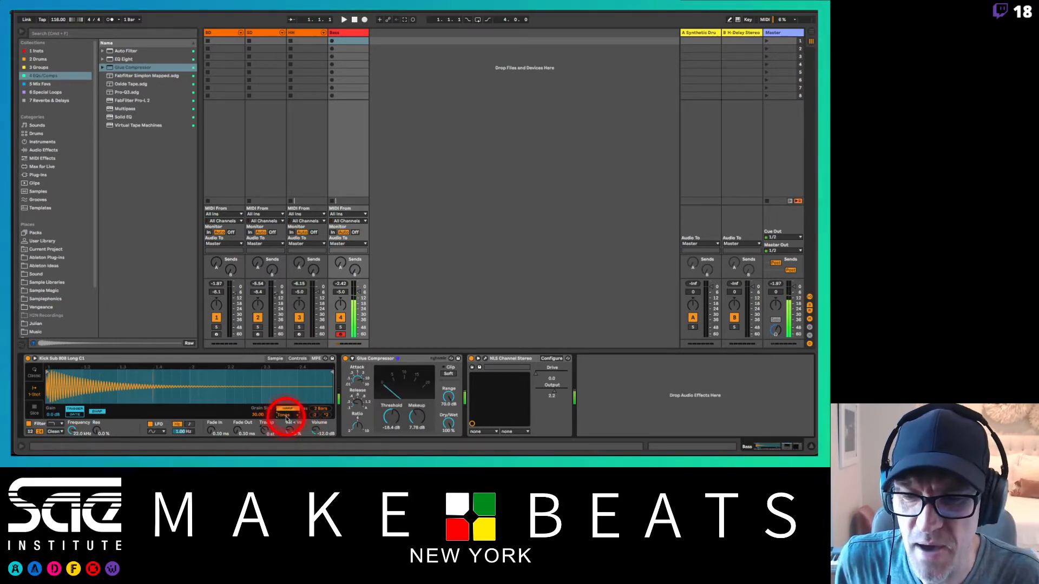
pyautogui.click(285, 415)
pyautogui.click(291, 423)
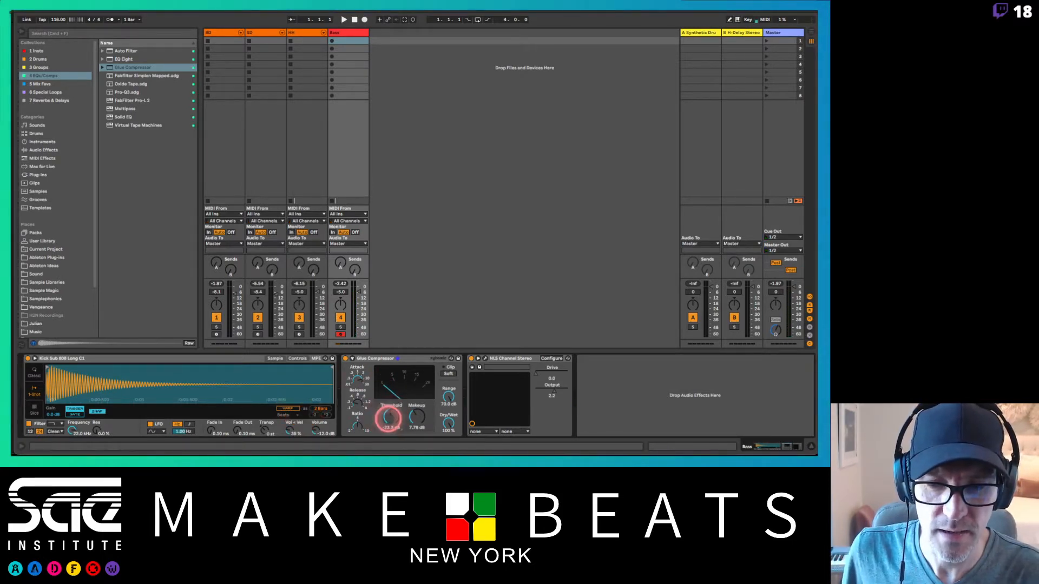
# Step: Set the Bass track's Glue Compressor to a -29.3 dB threshold and 12.1 dB of makeup gain
pyautogui.moveTo(389, 417); pyautogui.dragTo(413, 414)
pyautogui.click(412, 417)
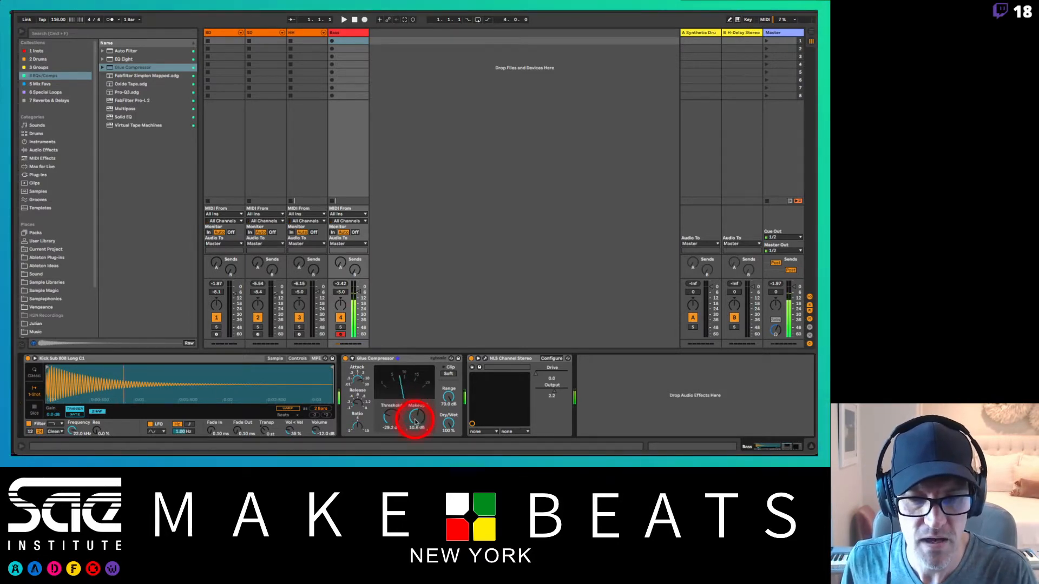
pyautogui.moveTo(414, 416); pyautogui.dragTo(415, 422)
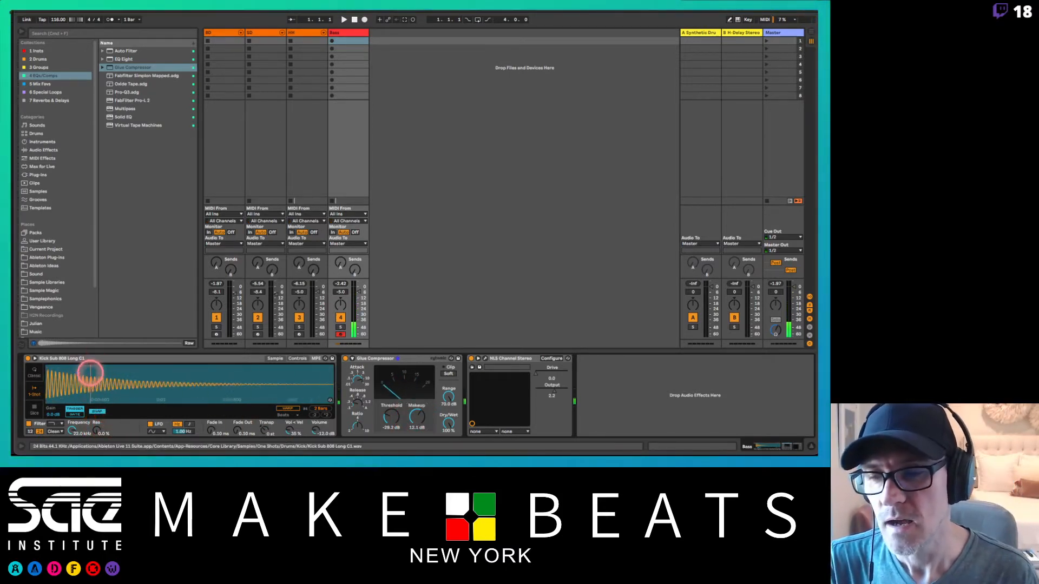
# Step: Examine the start of the Kick Sub 808 Long C1 waveform in Simpler, close up and as a whole
pyautogui.scroll(5, 90, 374)
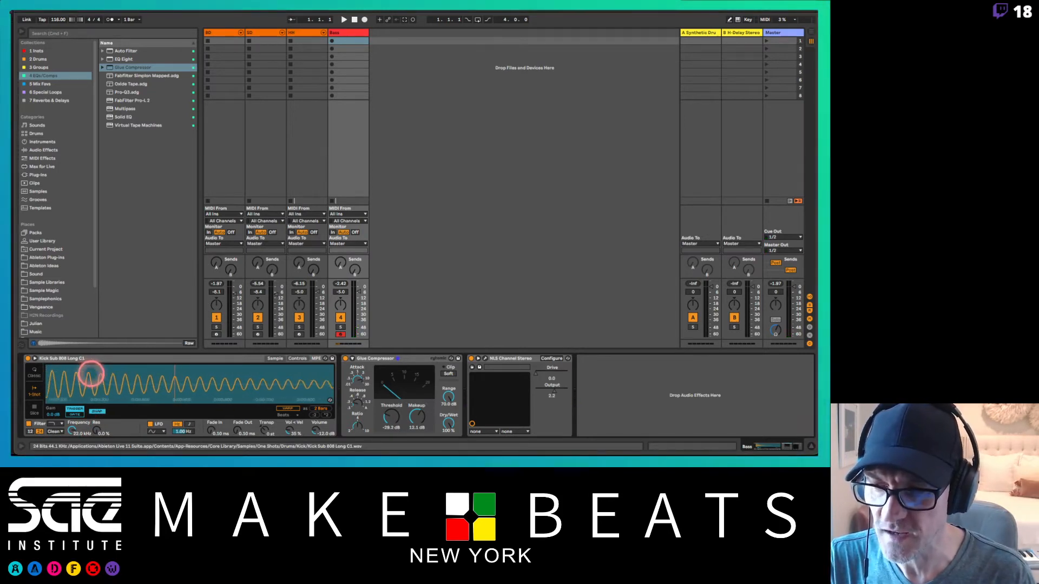
pyautogui.scroll(3, 90, 373)
pyautogui.scroll(-5, 91, 373)
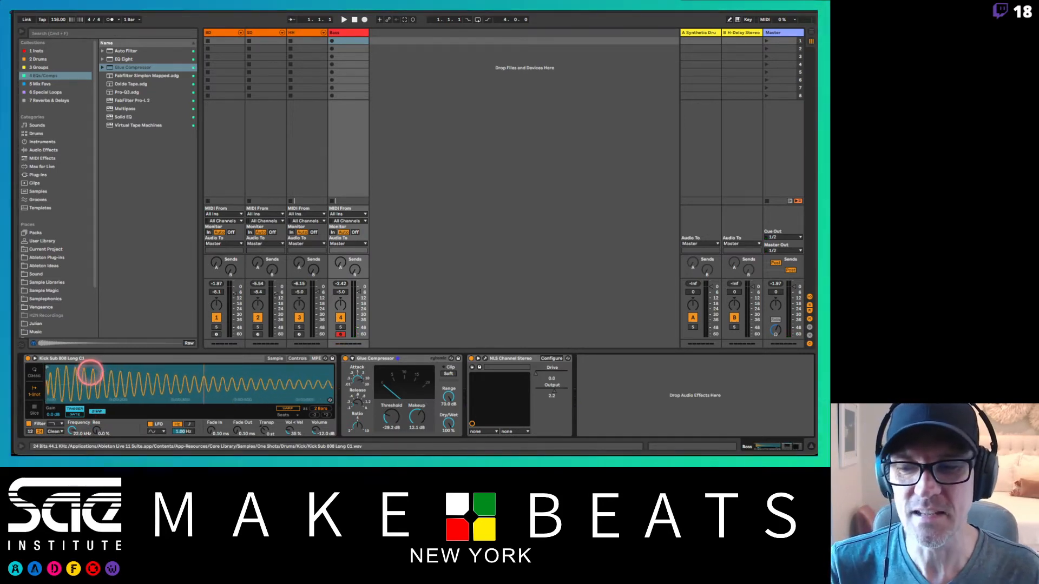
pyautogui.scroll(-5, 91, 373)
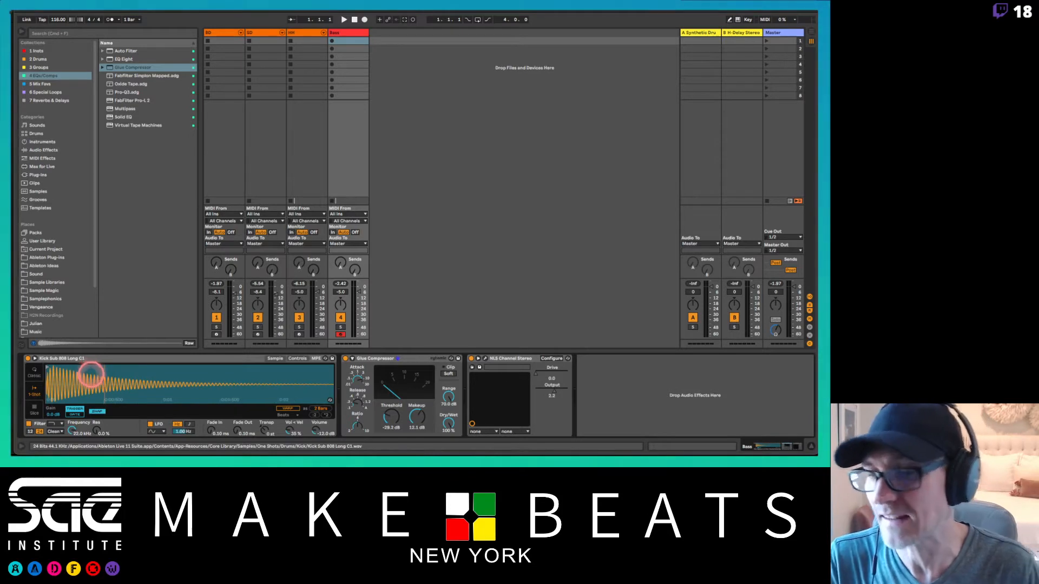
pyautogui.click(90, 373)
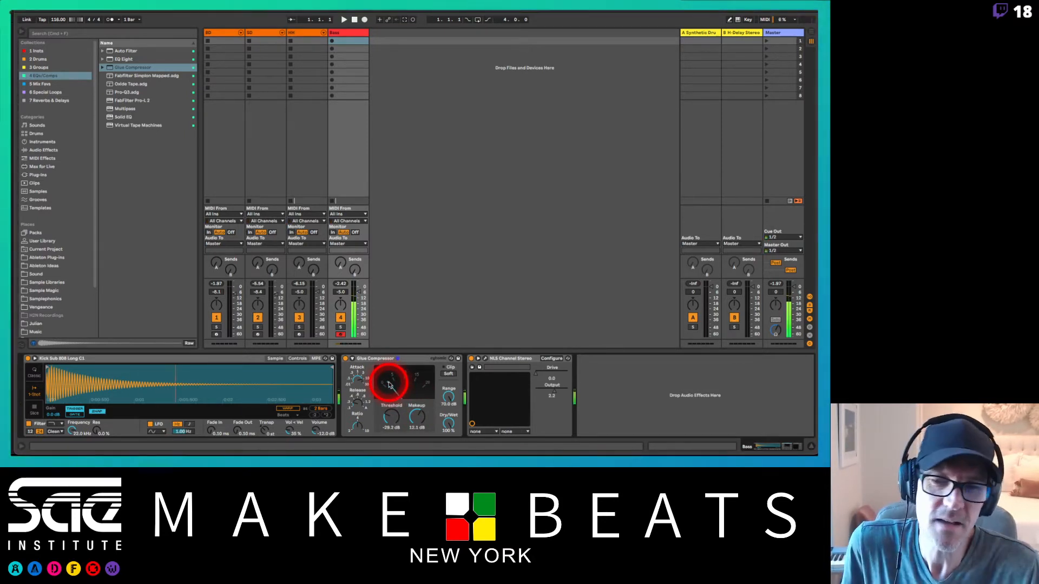
# Step: Insert a Saturator from the Drive & Color audio effects between Glue Compressor and NLS Channel Stereo on the Bass track
pyautogui.click(337, 33)
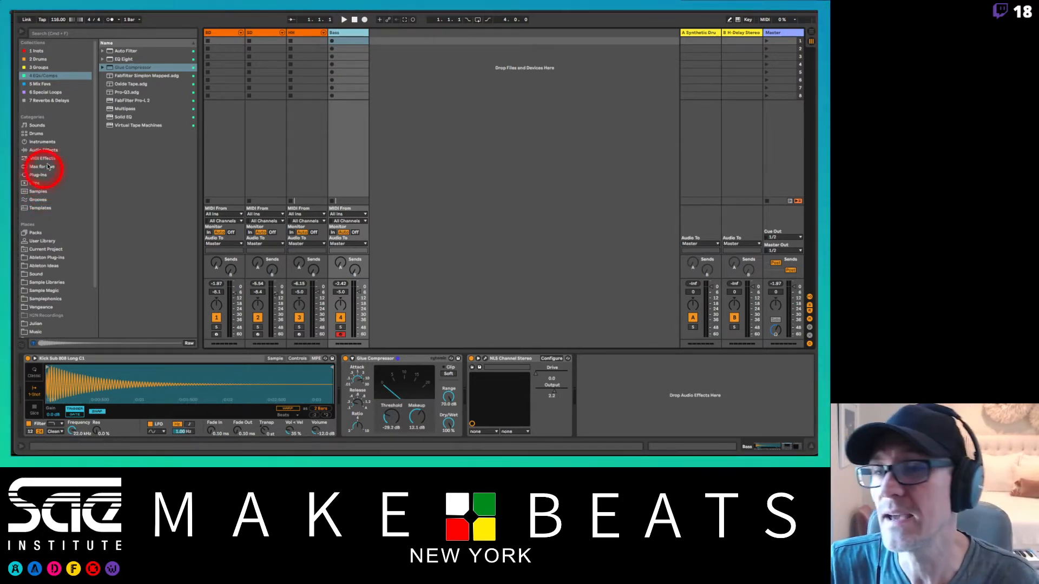
pyautogui.click(51, 141)
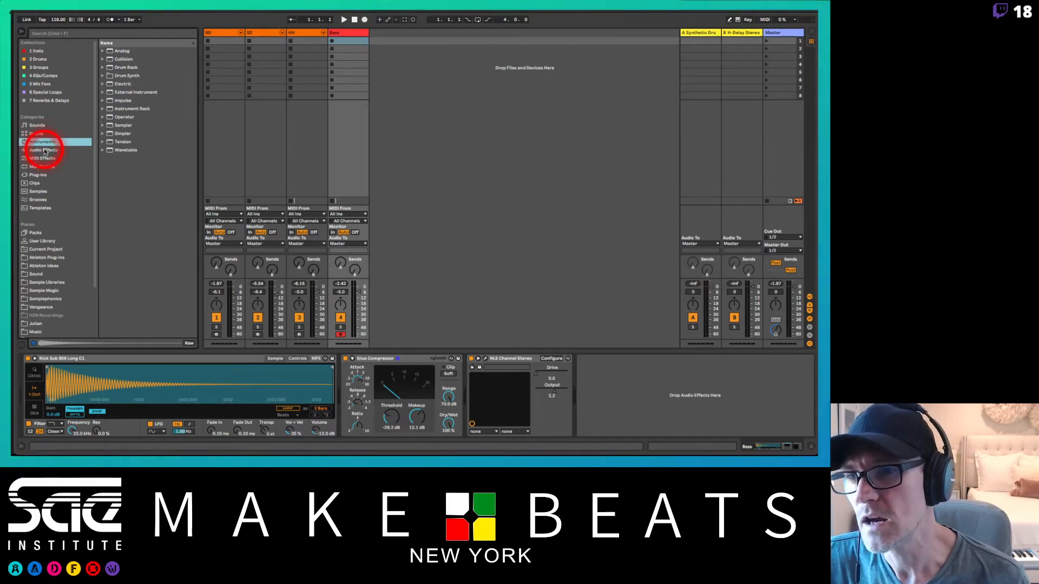
pyautogui.click(45, 150)
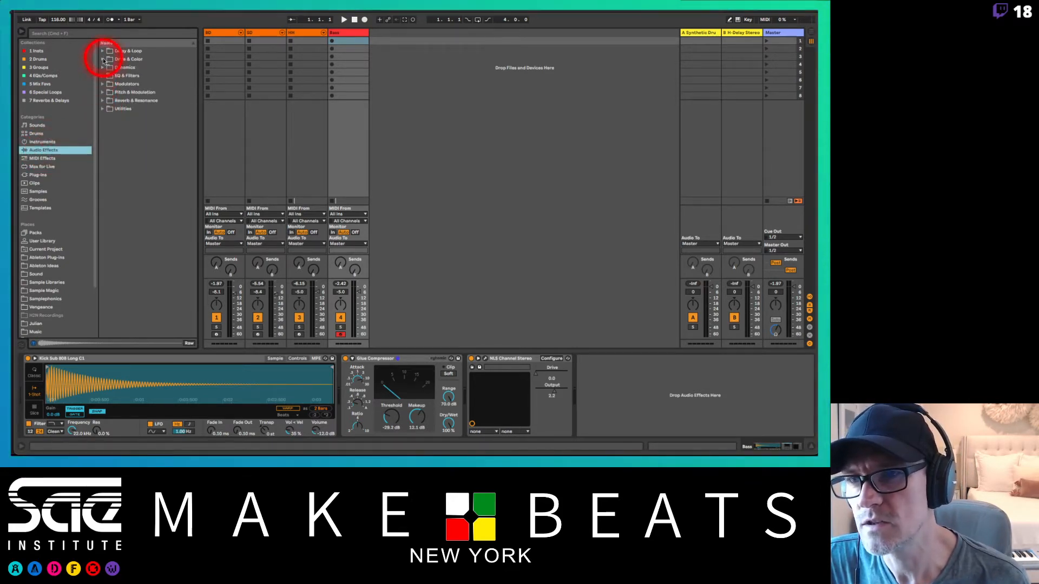
pyautogui.click(103, 60)
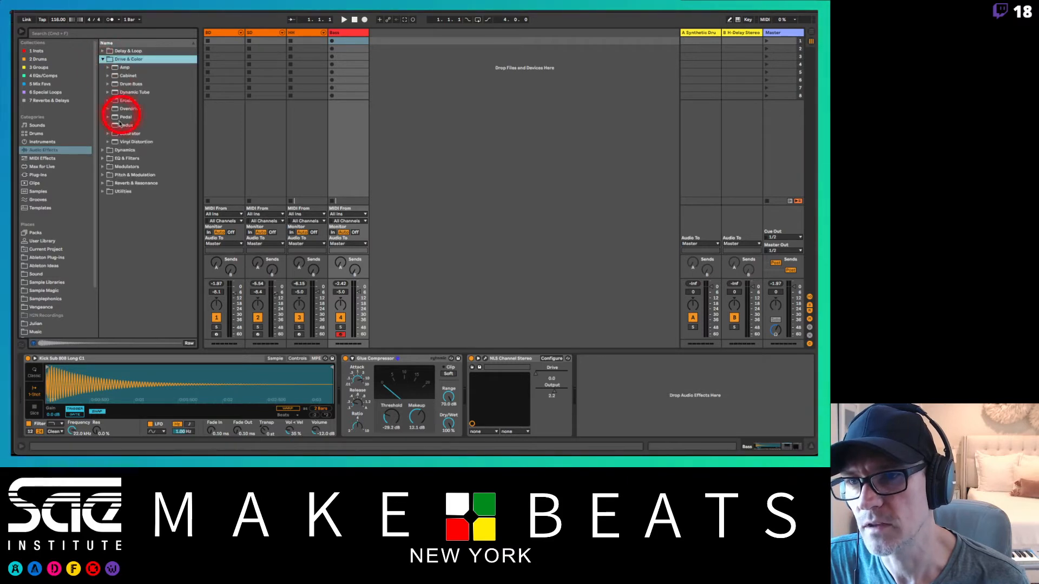
pyautogui.moveTo(118, 133); pyautogui.dragTo(479, 383)
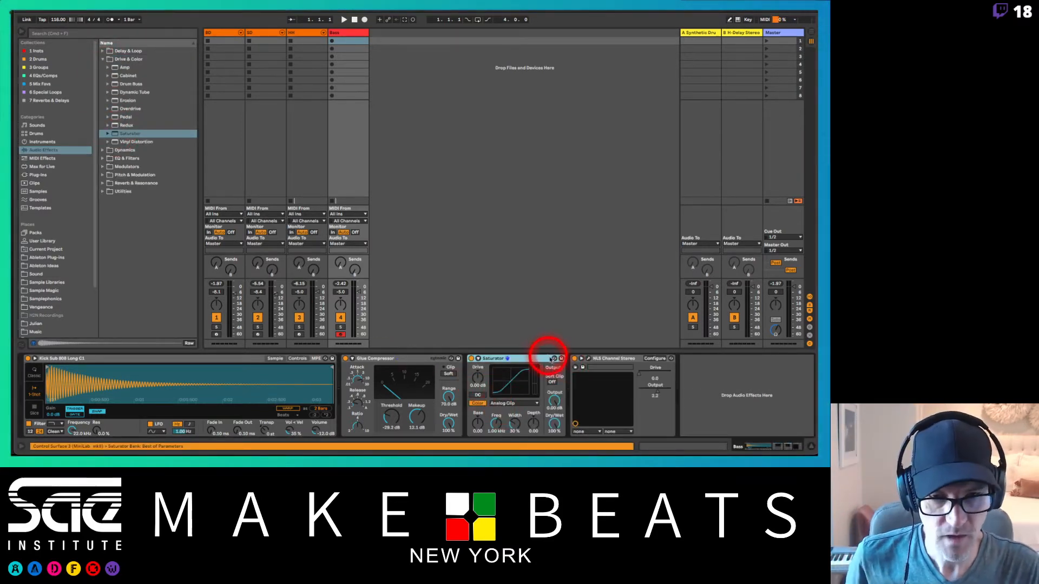
# Step: Replace the Bass track's Saturator with the Saturator.adv preset from the User Library
pyautogui.click(553, 359)
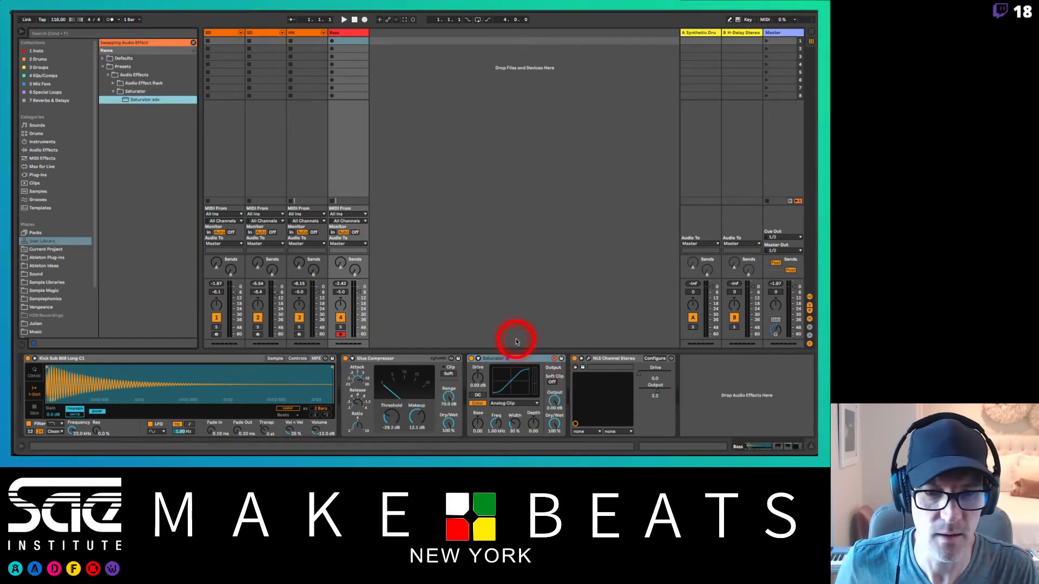
pyautogui.click(519, 358)
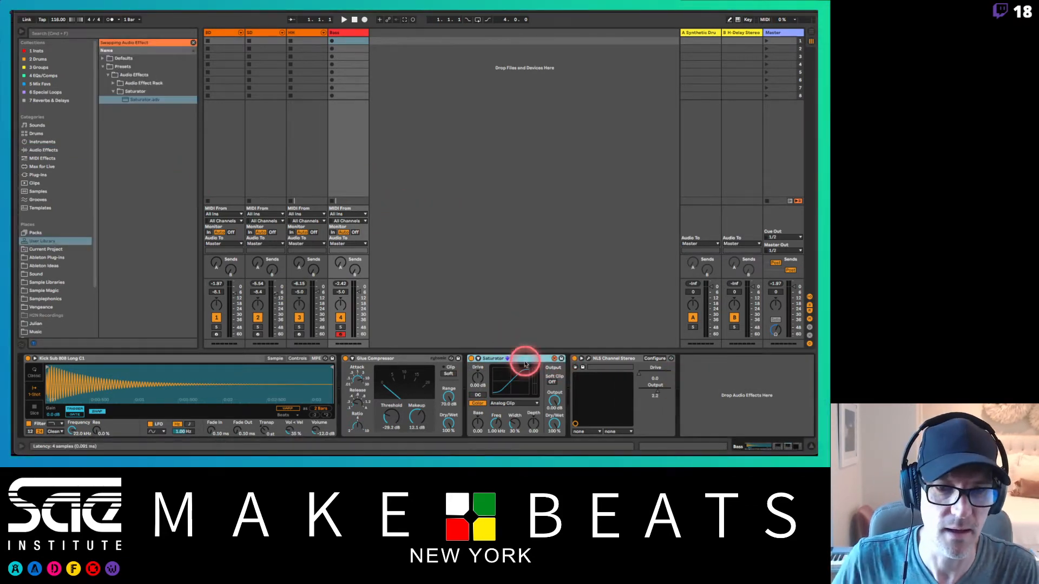
pyautogui.click(136, 171)
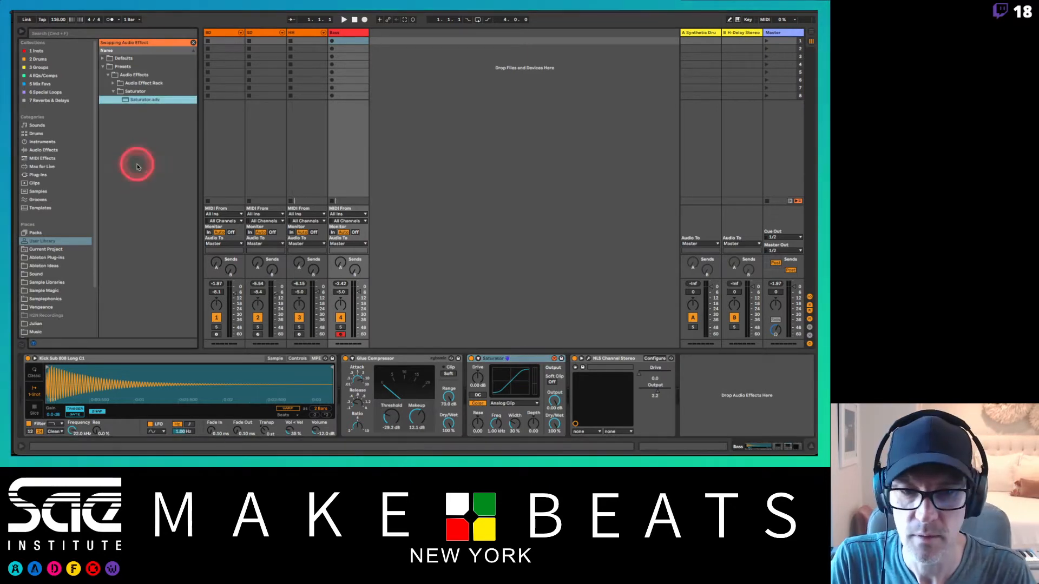
pyautogui.click(553, 359)
pyautogui.scroll(-5, 109, 242)
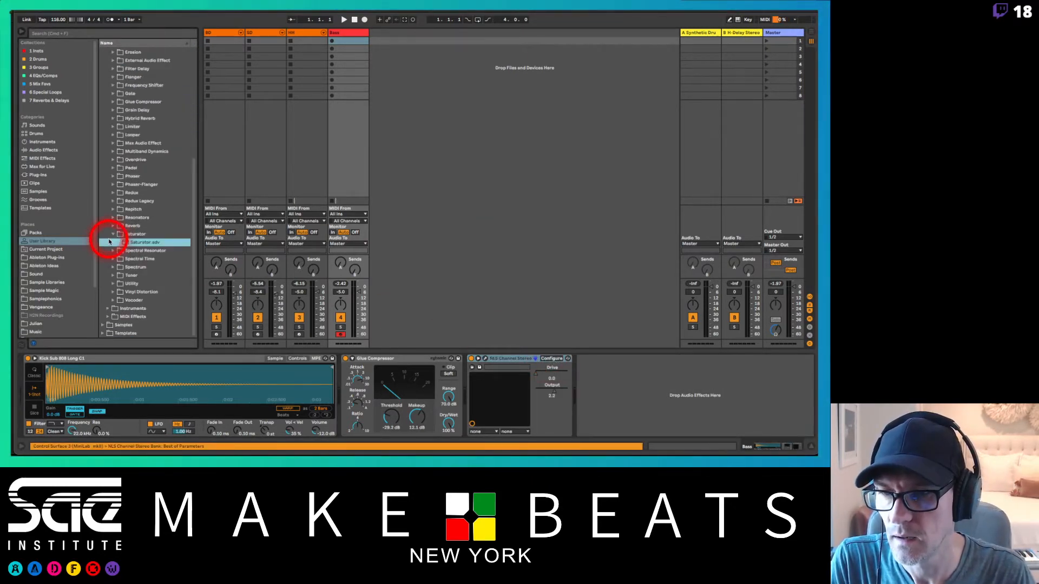
pyautogui.doubleClick(138, 243)
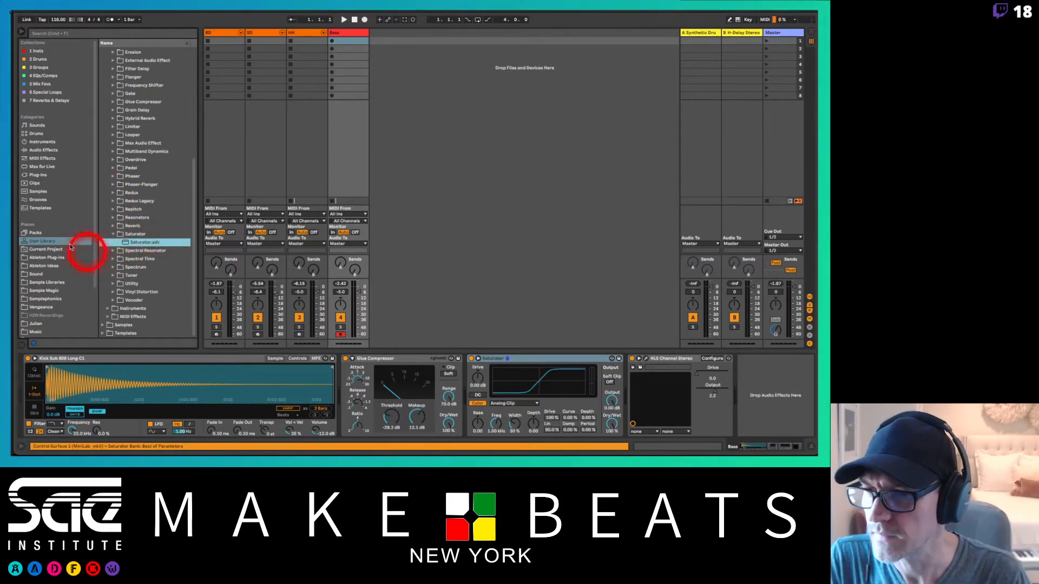
# Step: Swap the Saturator to the A Bit Warmer preset and lower the Bass track's volume to -8.4 dB
pyautogui.click(563, 357)
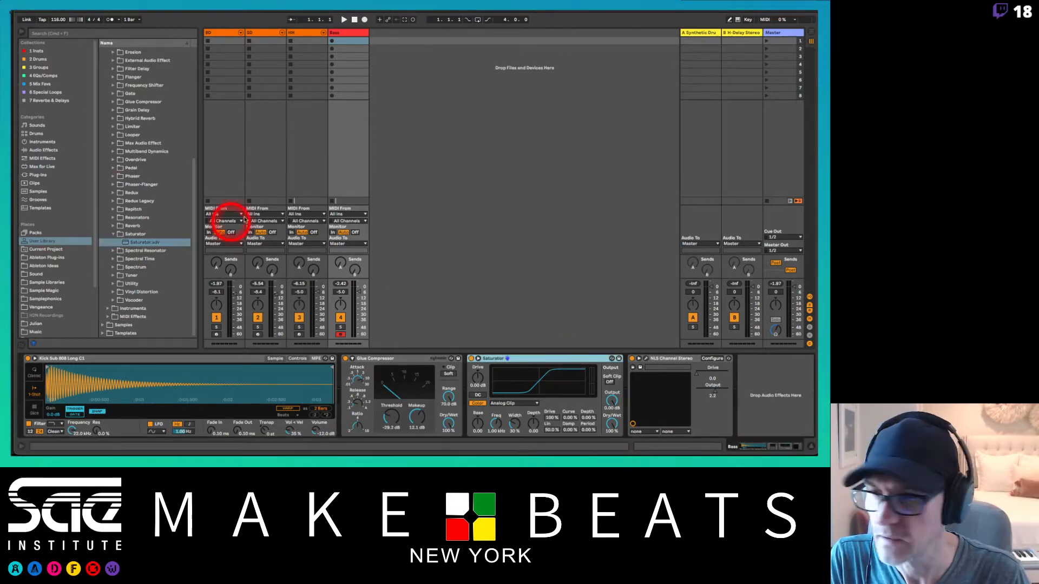
pyautogui.click(611, 358)
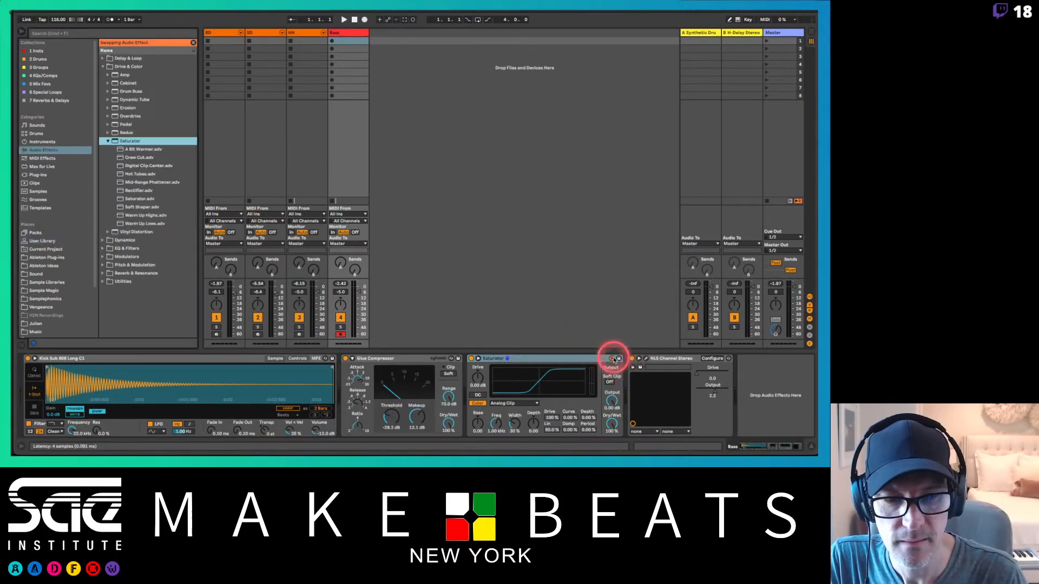
pyautogui.click(146, 150)
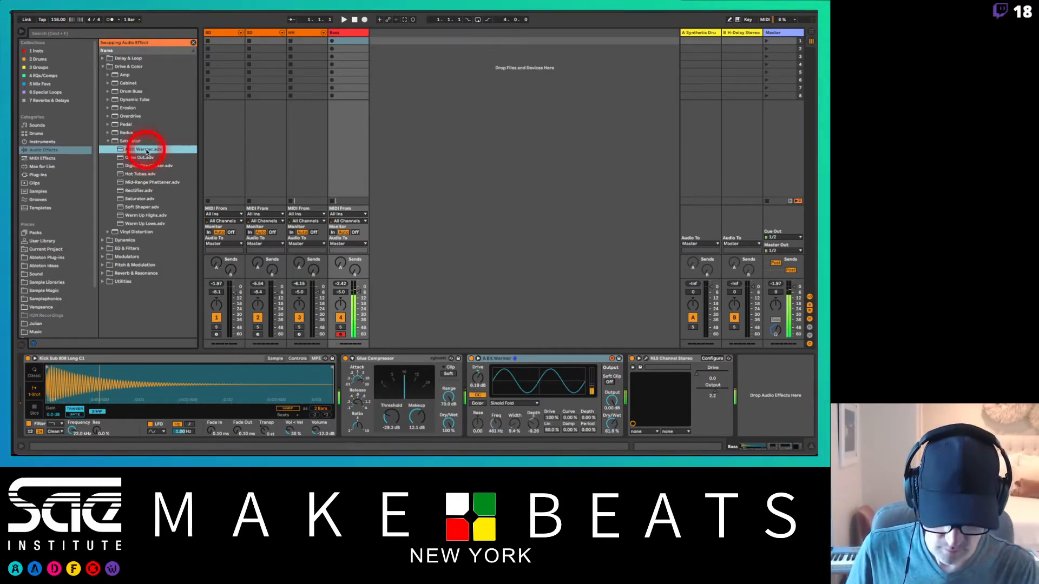
pyautogui.click(360, 292)
pyautogui.moveTo(358, 292); pyautogui.dragTo(361, 298)
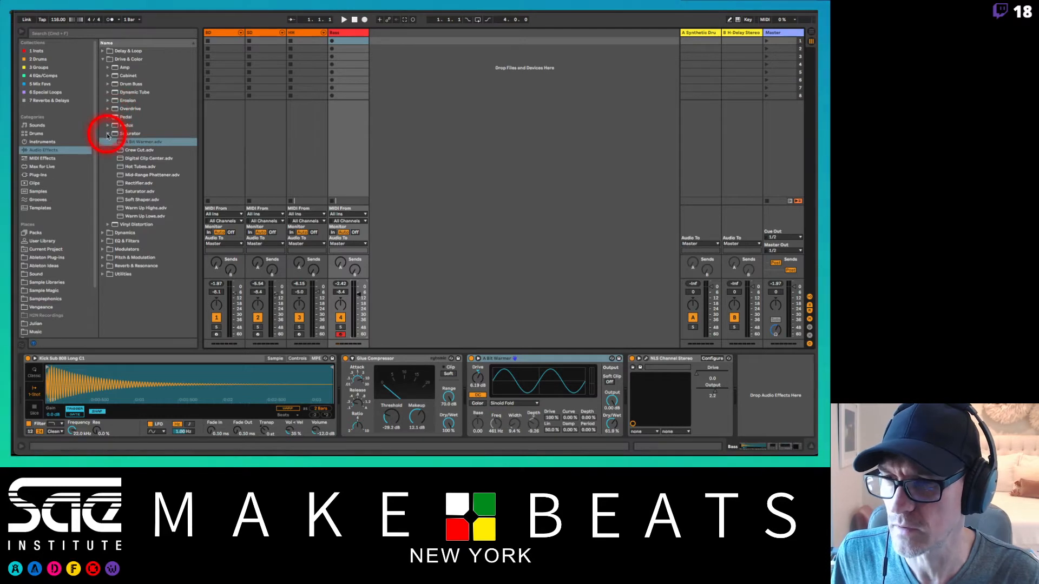
# Step: Insert Overdrive after A Bit Warmer with frequency 244 Hz, bandwidth 2.98, drive 80%, tone 81% and Dry/Wet 8%
pyautogui.click(114, 109)
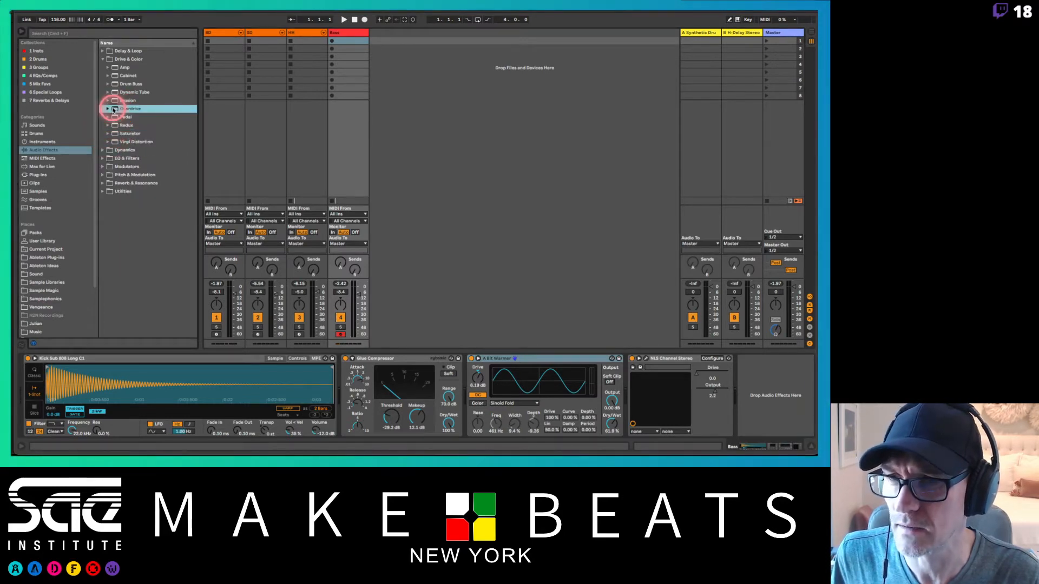
pyautogui.moveTo(114, 110); pyautogui.dragTo(629, 375)
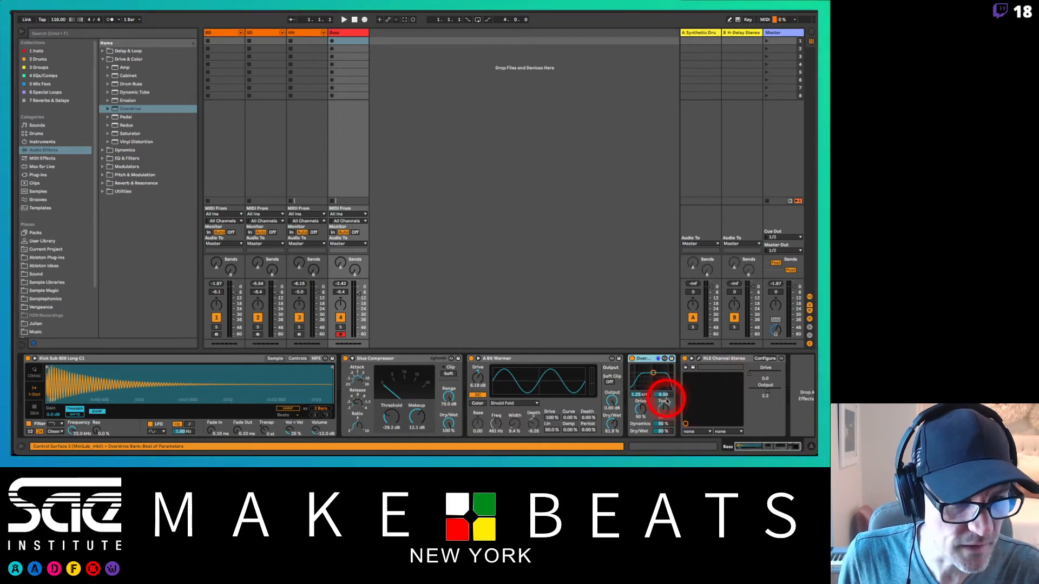
pyautogui.click(664, 432)
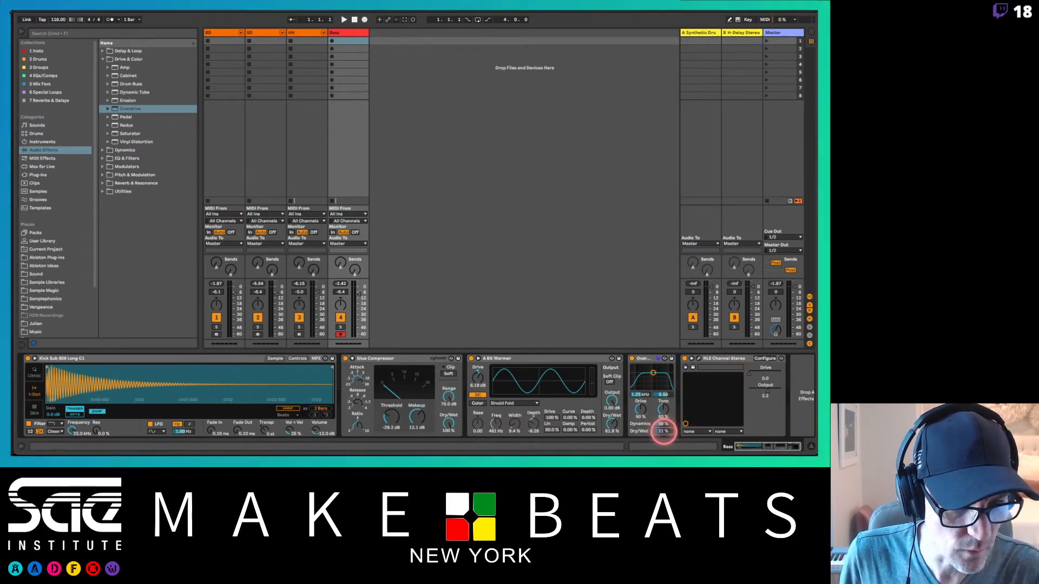
pyautogui.moveTo(664, 431); pyautogui.dragTo(643, 384)
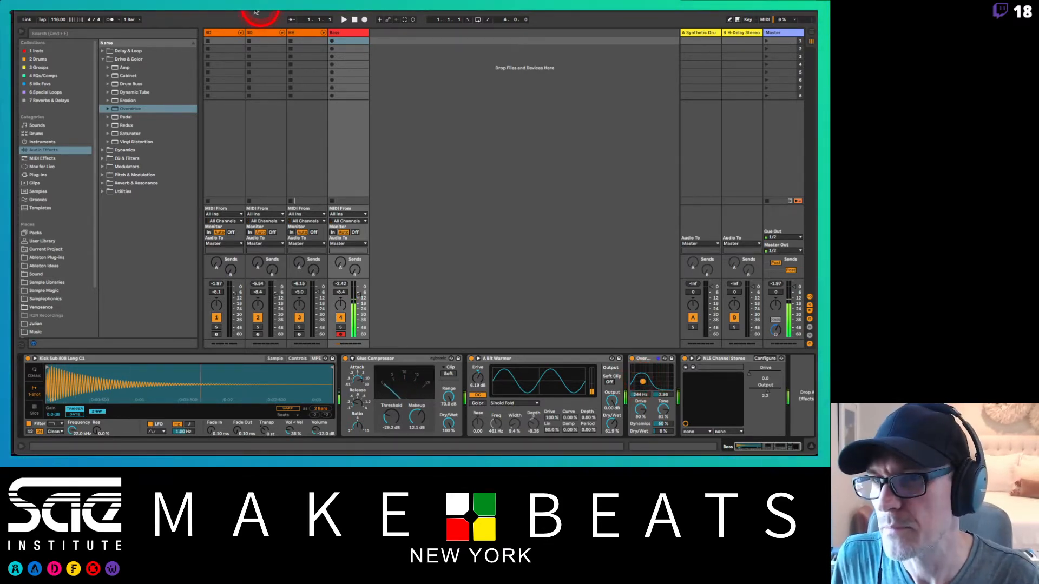
# Step: Insert an Auto Filter from EQ & Filters after Overdrive and switch its circuit type to PRD
pyautogui.click(101, 158)
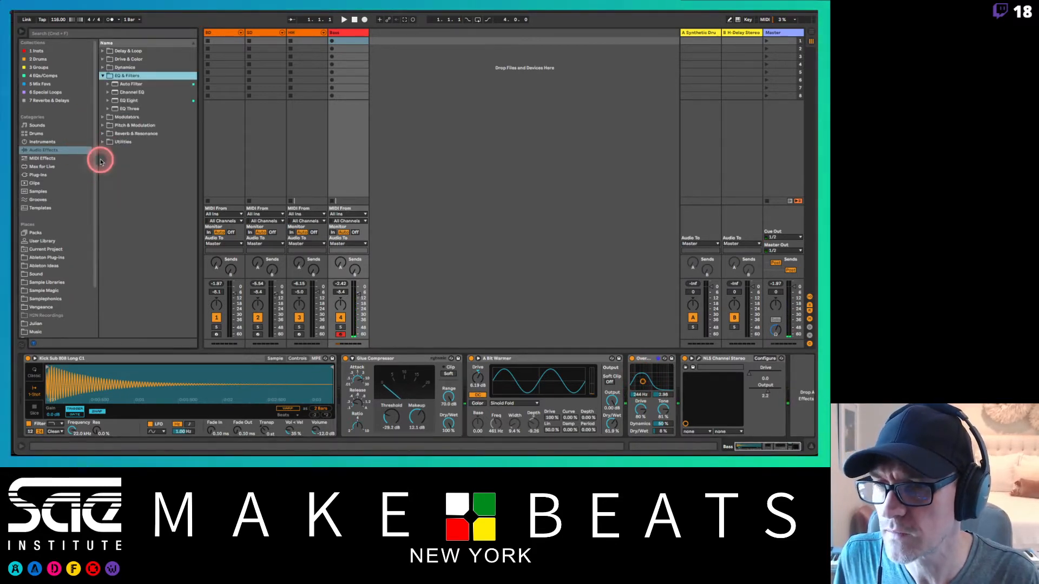
pyautogui.moveTo(114, 85); pyautogui.dragTo(712, 415)
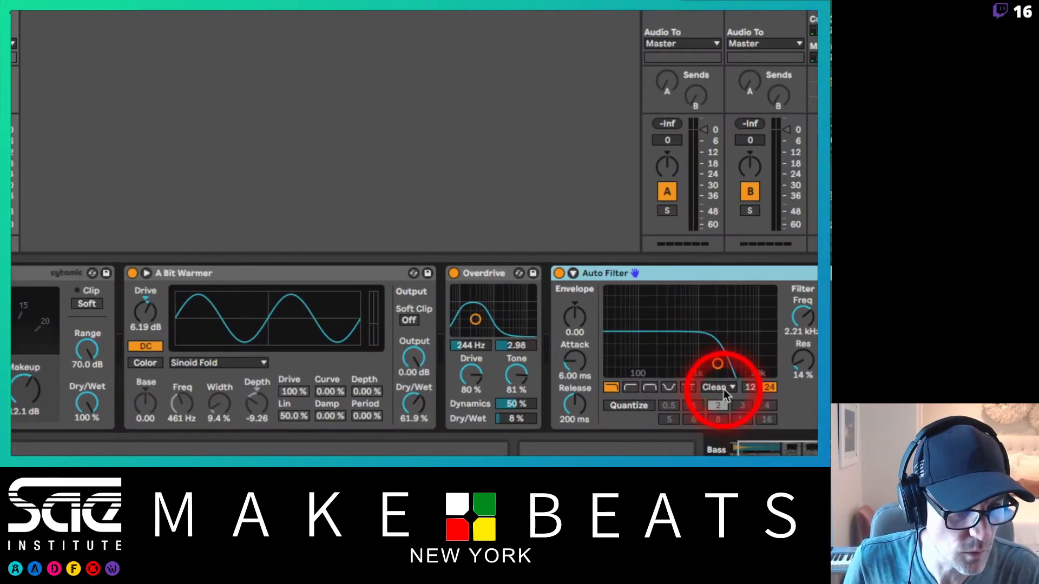
pyautogui.click(719, 416)
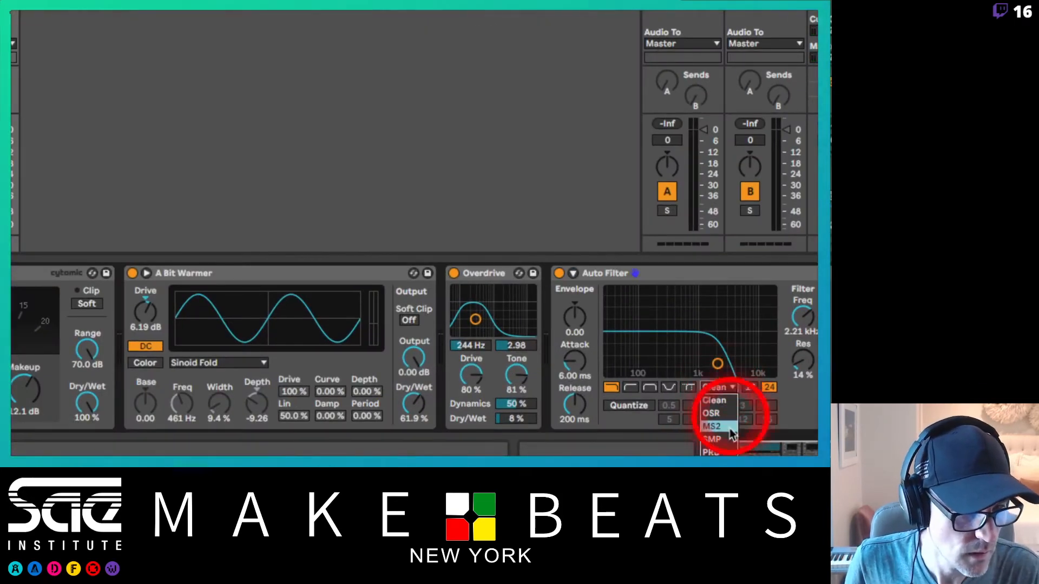
pyautogui.click(725, 443)
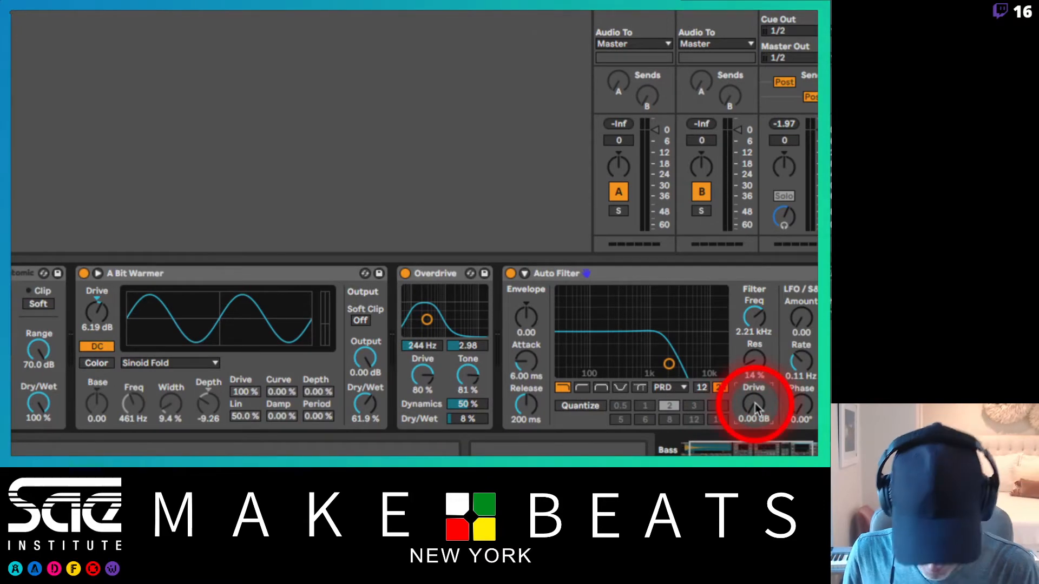
# Step: Set the Auto Filter's drive to 0.10 dB and return the Overdrive's Dry/Wet to 8% after trying 34%
pyautogui.moveTo(754, 404); pyautogui.dragTo(755, 379)
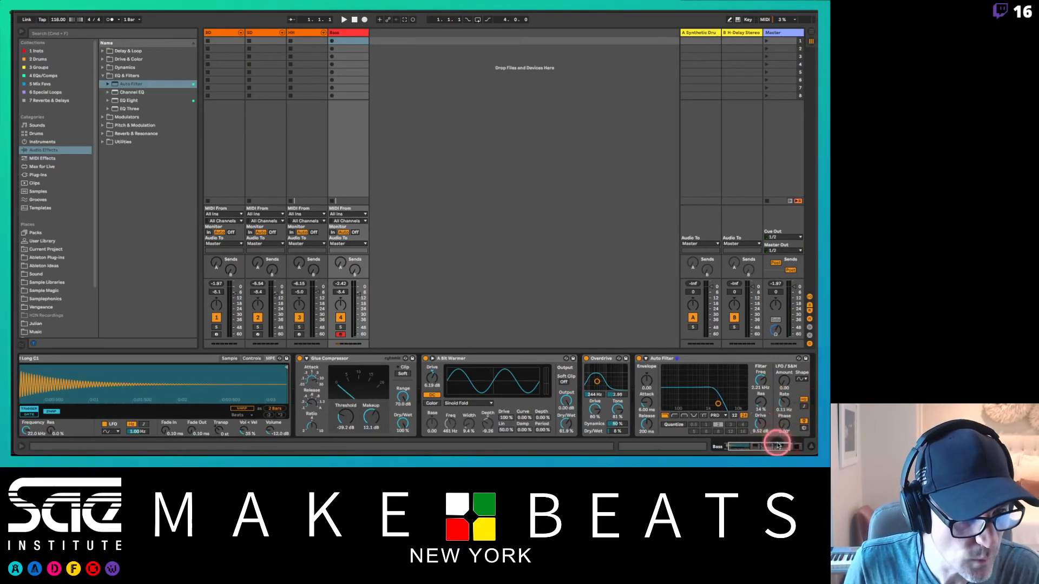
pyautogui.moveTo(778, 446); pyautogui.dragTo(803, 450)
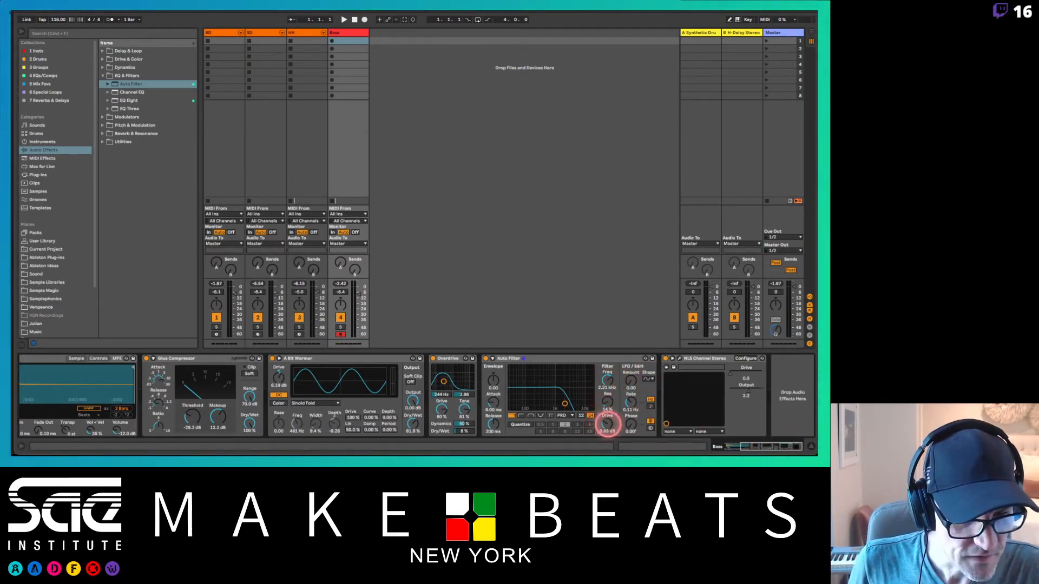
pyautogui.moveTo(607, 425); pyautogui.dragTo(608, 426)
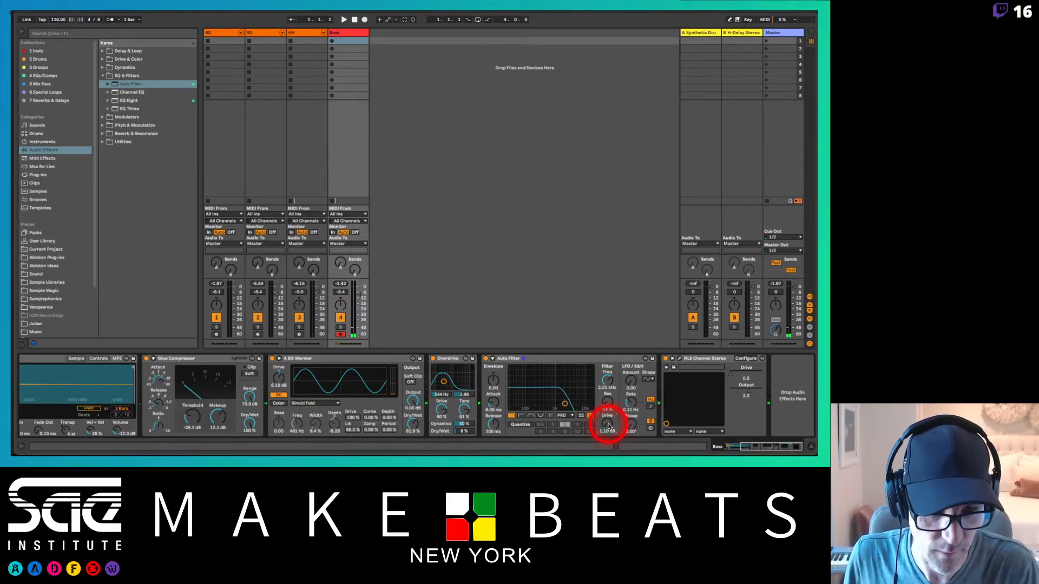
pyautogui.click(464, 431)
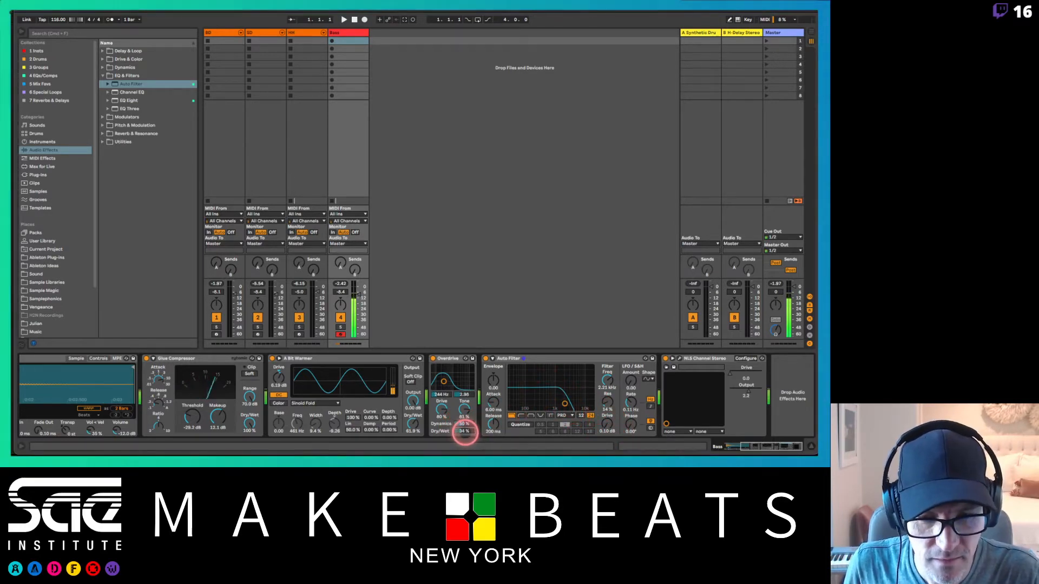
pyautogui.moveTo(464, 432)
pyautogui.mouseDown()
pyautogui.moveTo(458, 413)
pyautogui.moveTo(464, 435)
pyautogui.mouseUp()
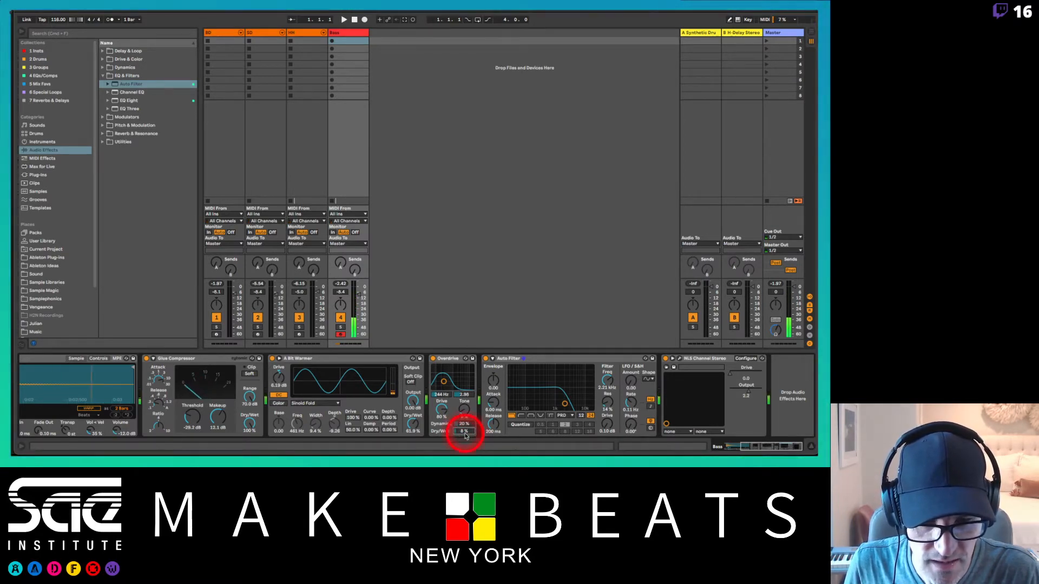
# Step: Group the Glue Compressor, A Bit Warmer, Overdrive and Auto Filter into an Audio Effect Rack on the Bass track
pyautogui.click(553, 361)
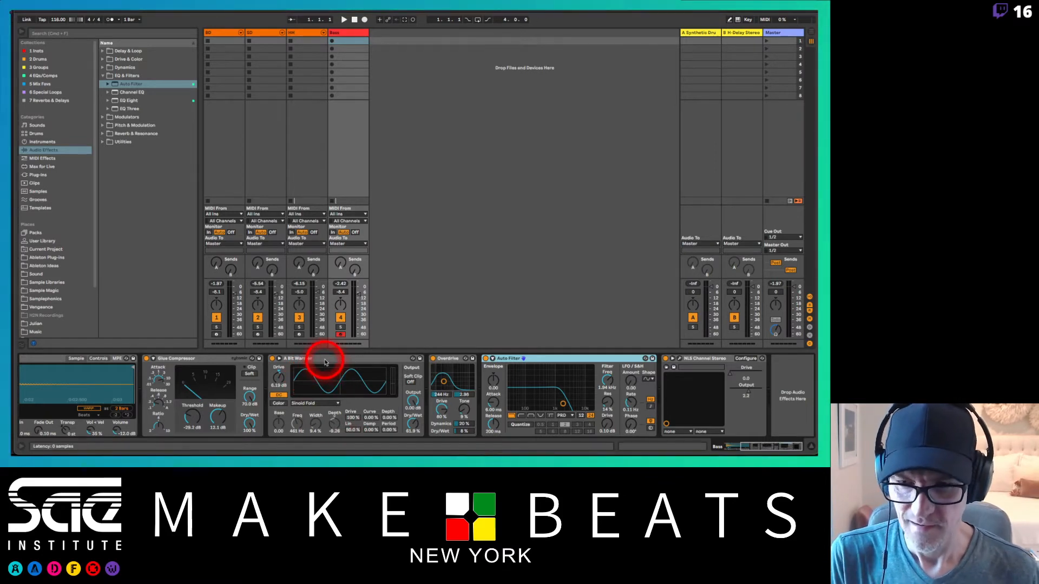
pyautogui.keyDown('shift'); pyautogui.click(213, 359); pyautogui.keyUp('shift')
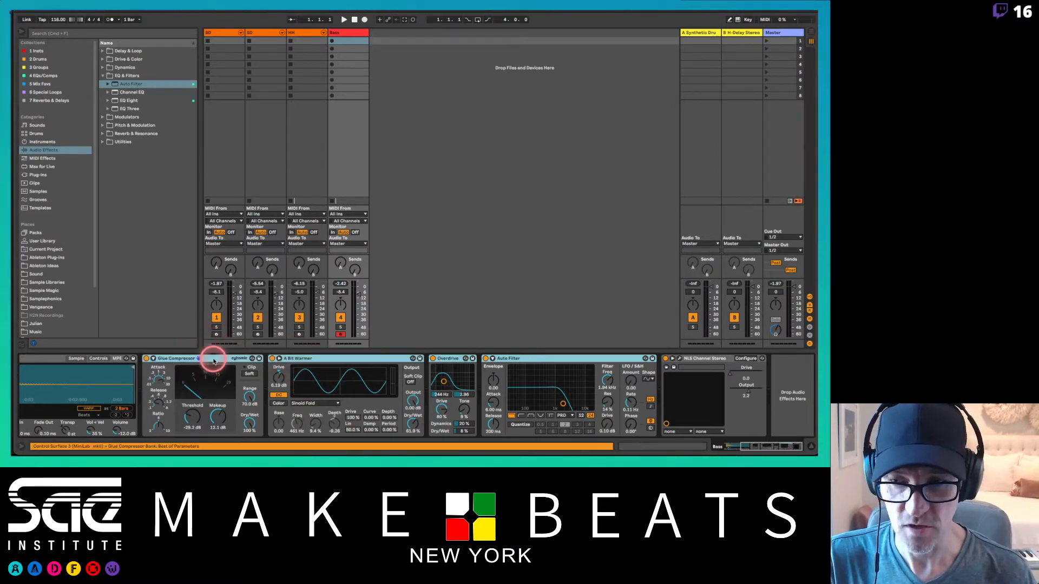
pyautogui.press('super+g')
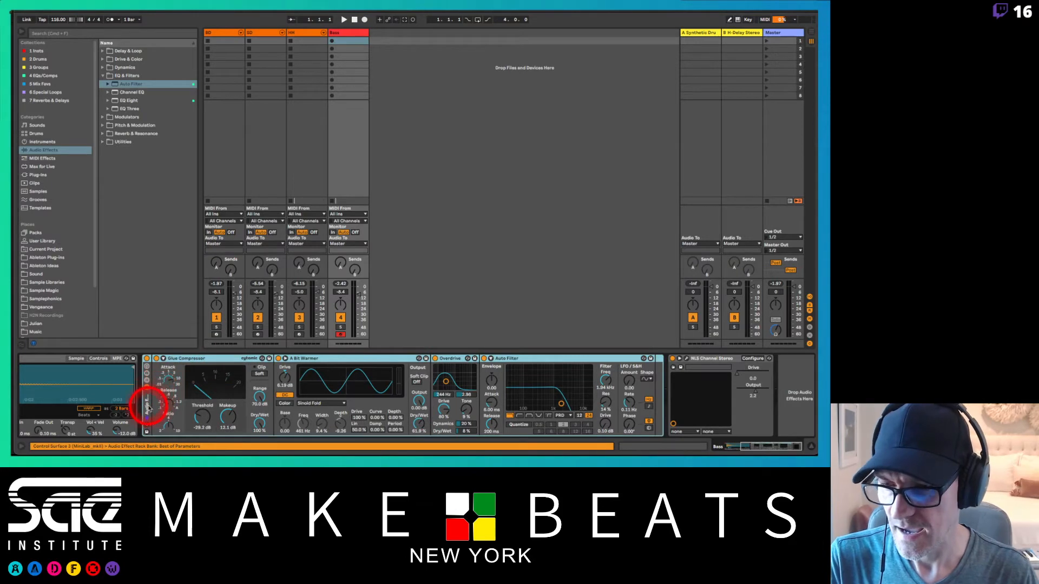
pyautogui.doubleClick(147, 406)
pyautogui.doubleClick(145, 410)
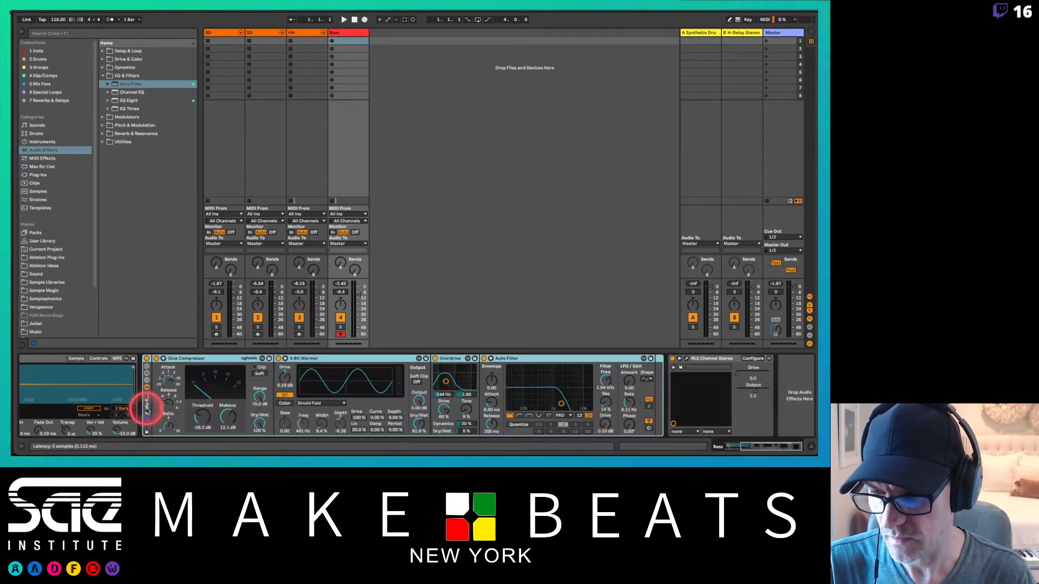
# Step: Show the rack's macro controls, rename it 808 Raw Sub FX and save it to the User Library
pyautogui.click(147, 366)
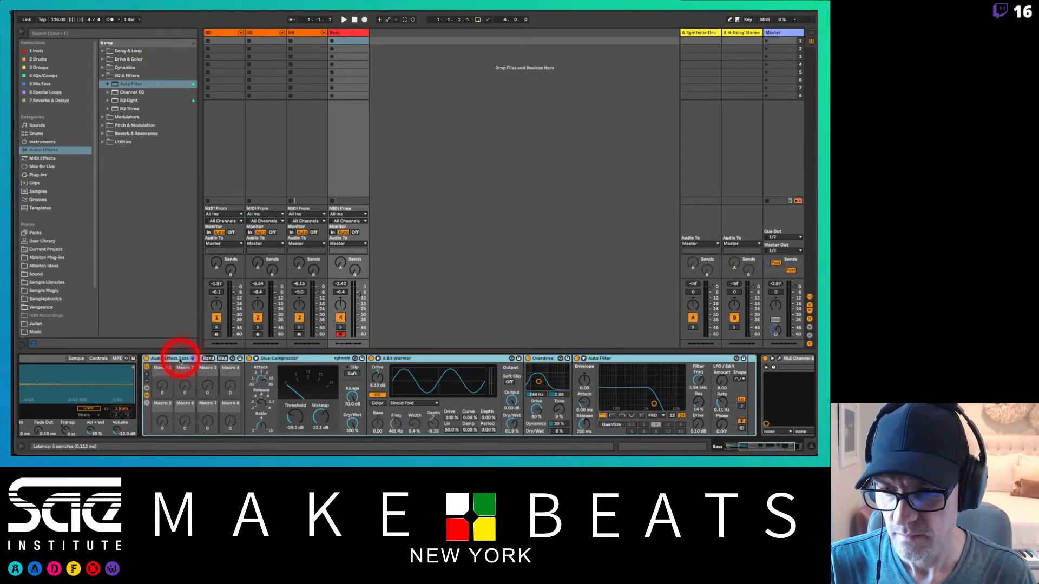
pyautogui.press('super+r')
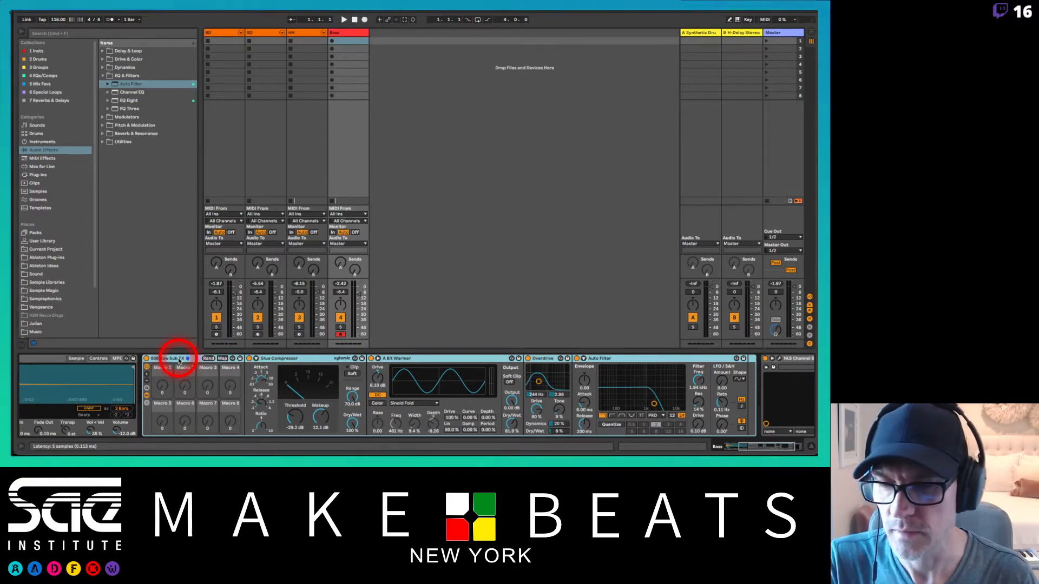
pyautogui.click(241, 359)
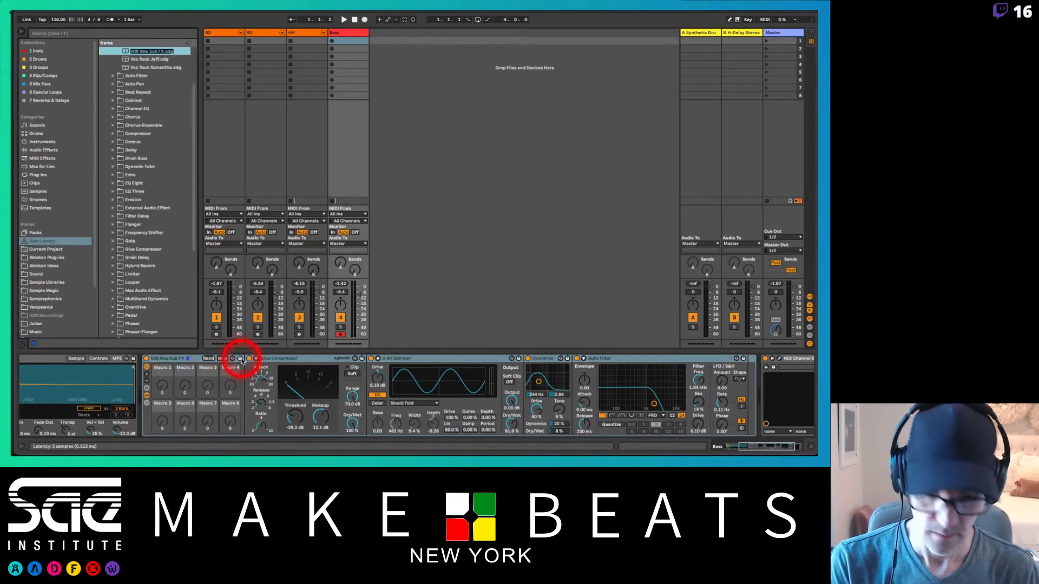
# Step: Replace the Bass track's effect rack with the Thermal plug-in from Mix Favs, placed before NLS Channel Stereo
pyautogui.click(173, 358)
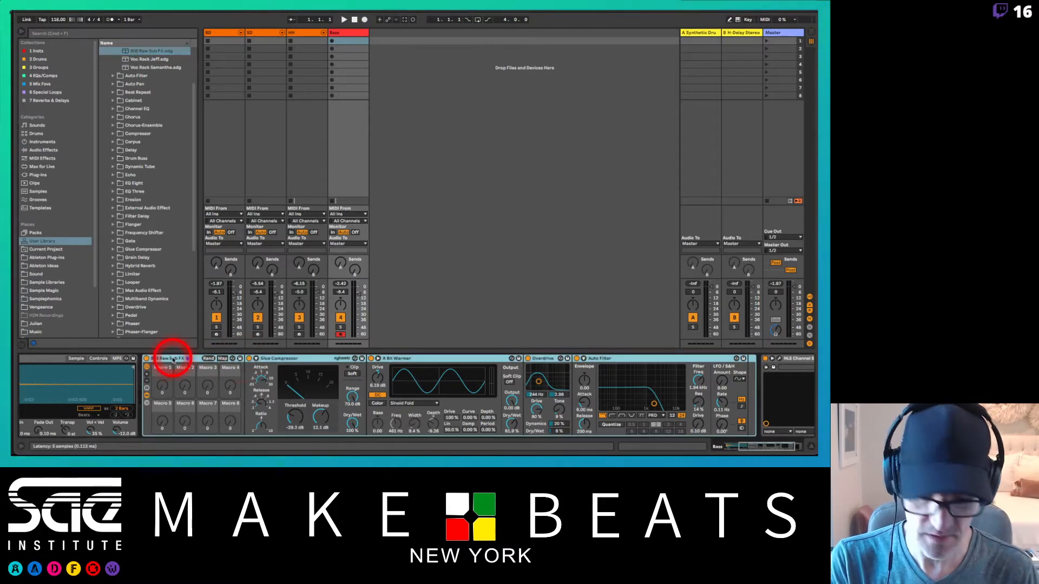
pyautogui.press('Delete')
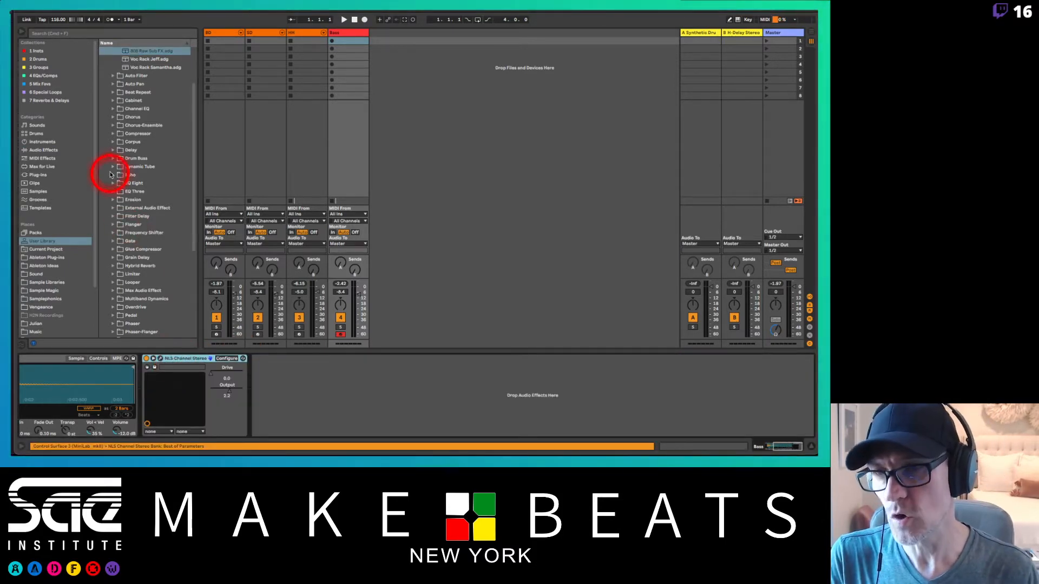
pyautogui.click(41, 84)
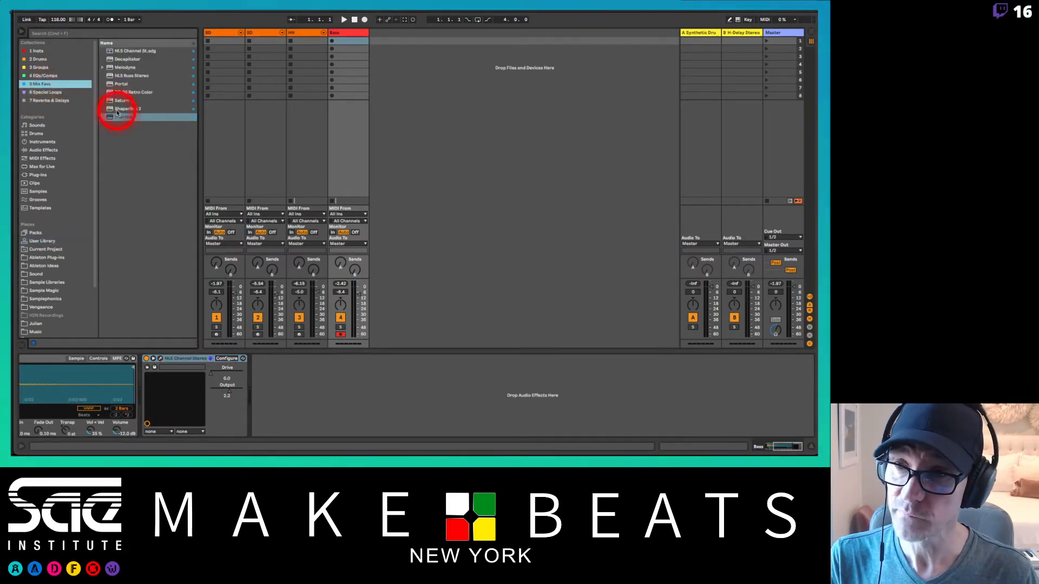
pyautogui.moveTo(117, 112); pyautogui.dragTo(141, 368)
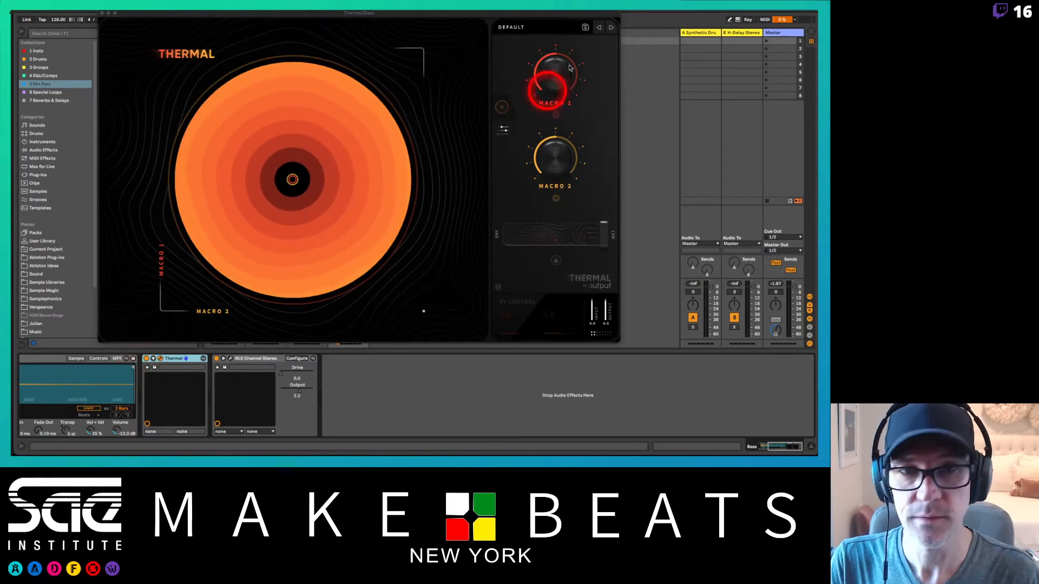
# Step: Load Thermal's Dirty 808 Room preset from the Drums category and move the plug-in window clear of the browser
pyautogui.click(523, 27)
pyautogui.click(197, 87)
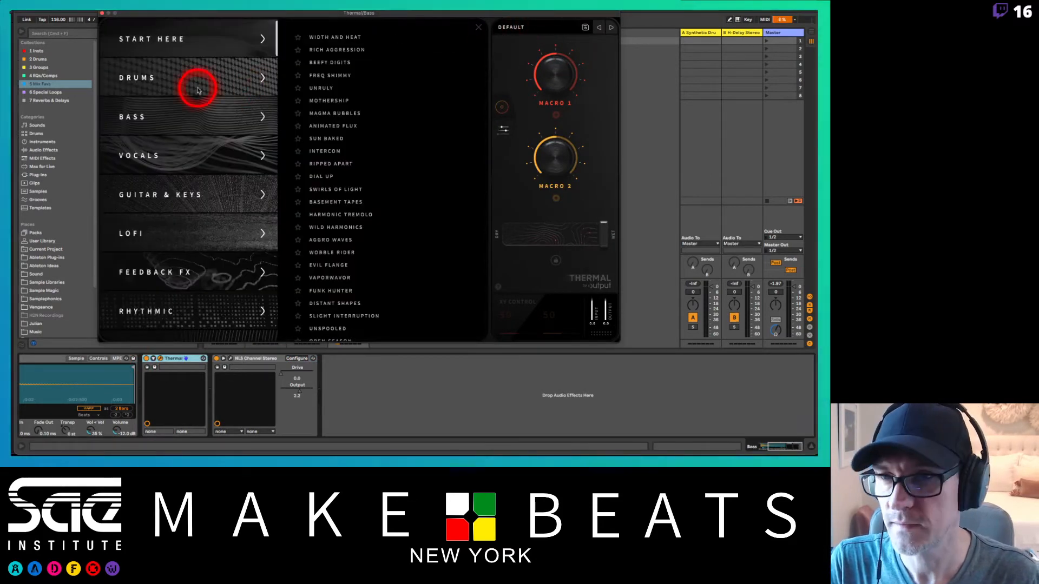
pyautogui.click(346, 49)
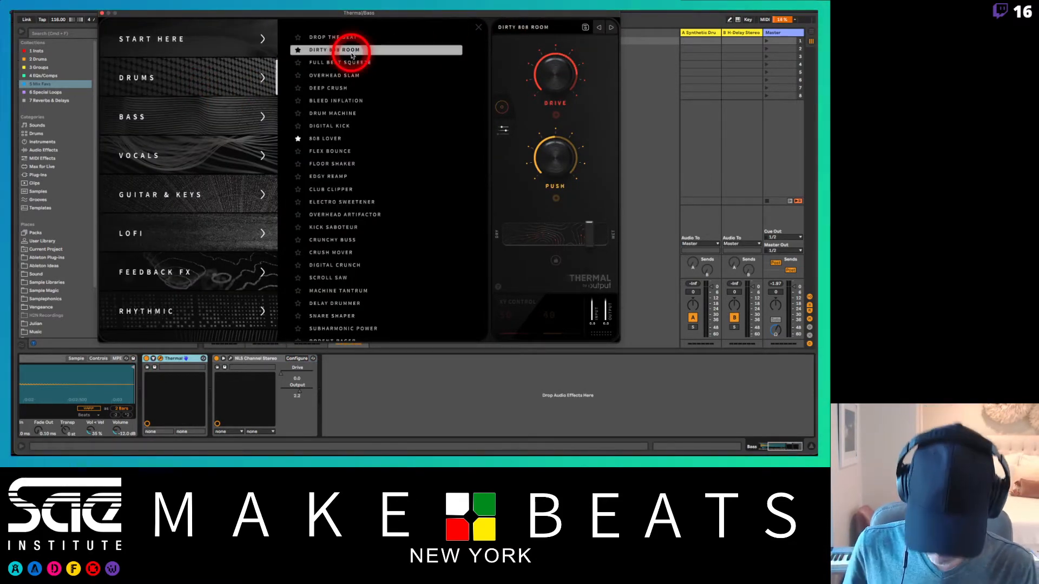
pyautogui.moveTo(286, 11); pyautogui.dragTo(441, 12)
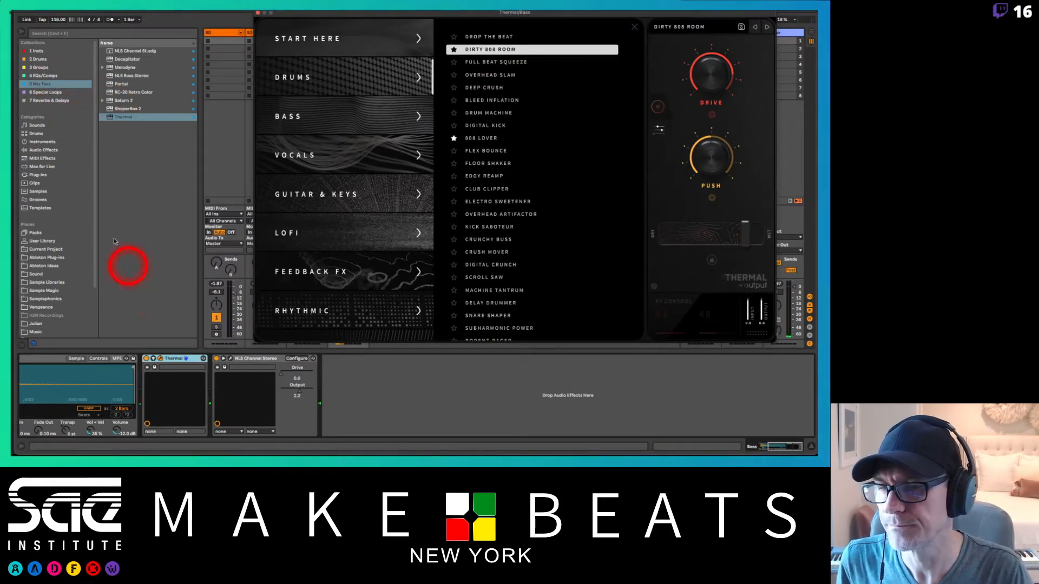
# Step: Search the VST plug-ins for 76 and insert VC 76 before Thermal on the Bass track
pyautogui.click(39, 176)
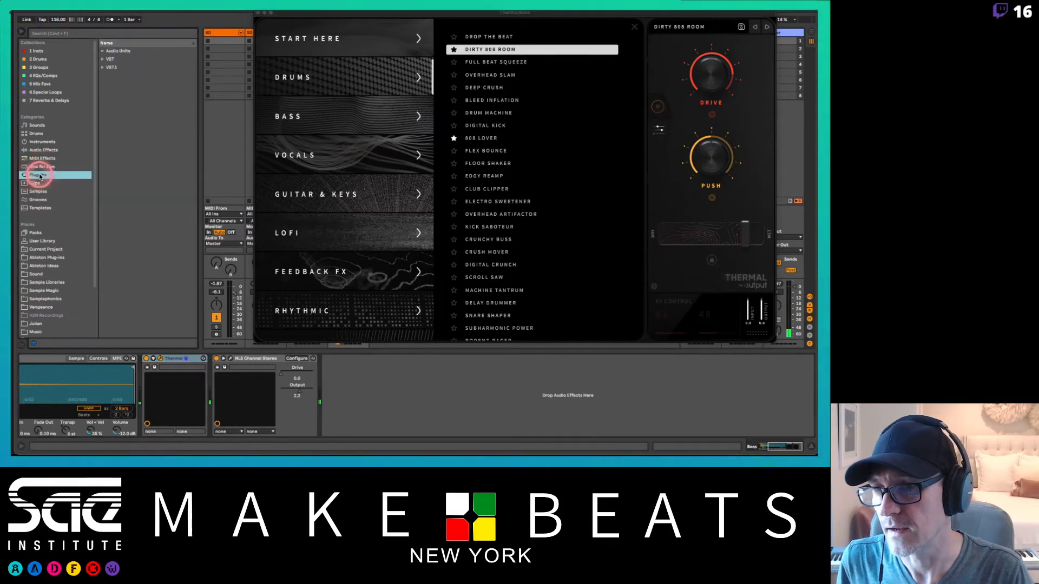
pyautogui.click(102, 60)
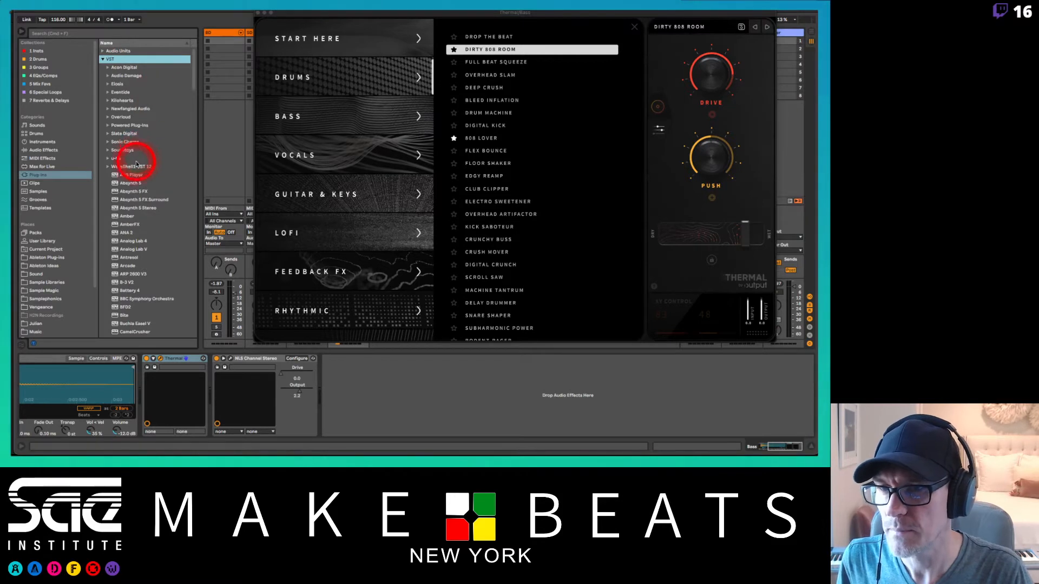
pyautogui.click(151, 33)
pyautogui.write('7')
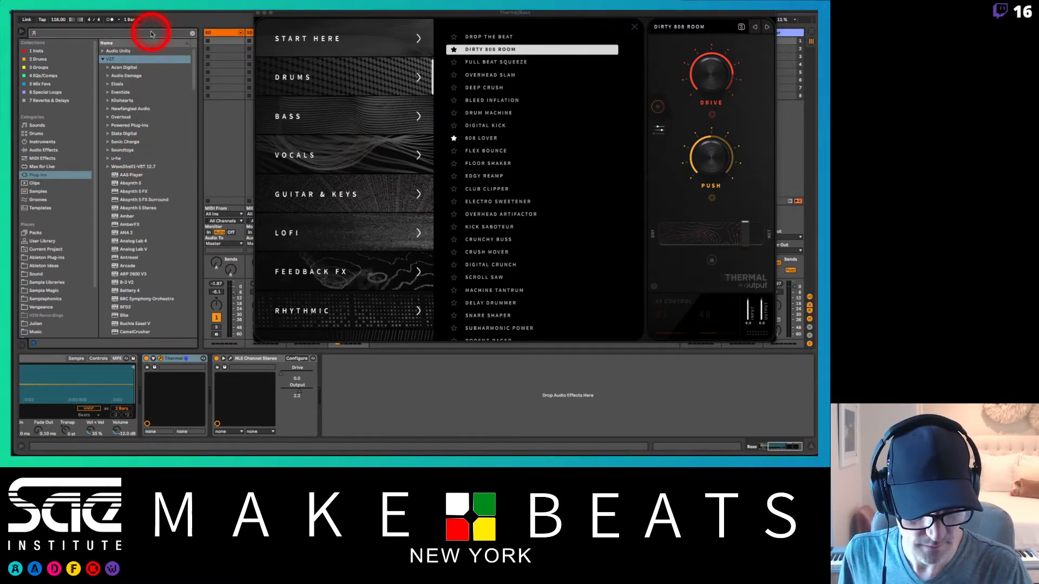
pyautogui.write('6')
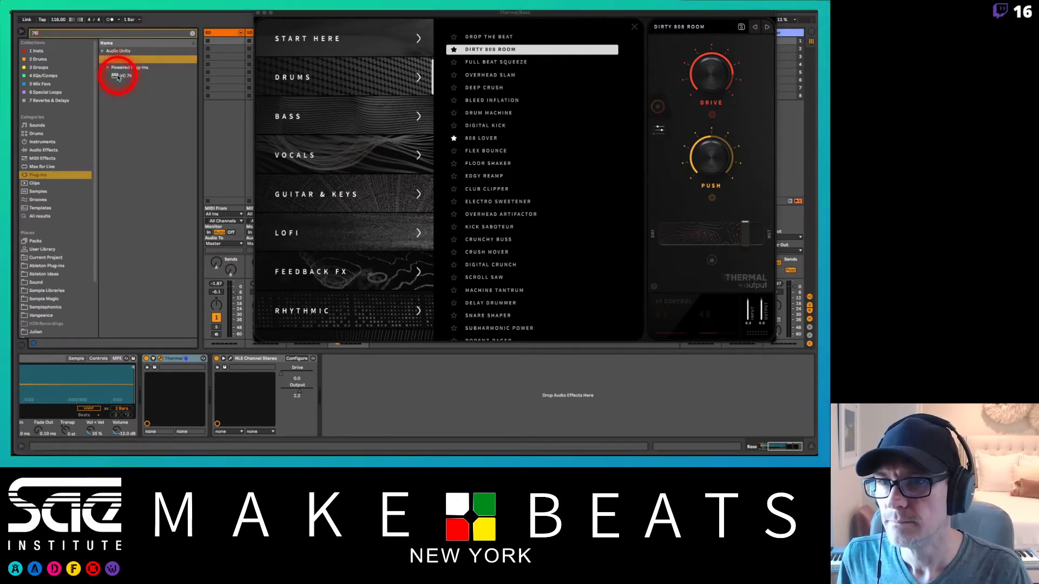
pyautogui.moveTo(118, 77)
pyautogui.mouseDown()
pyautogui.moveTo(209, 336)
pyautogui.moveTo(141, 399)
pyautogui.mouseUp()
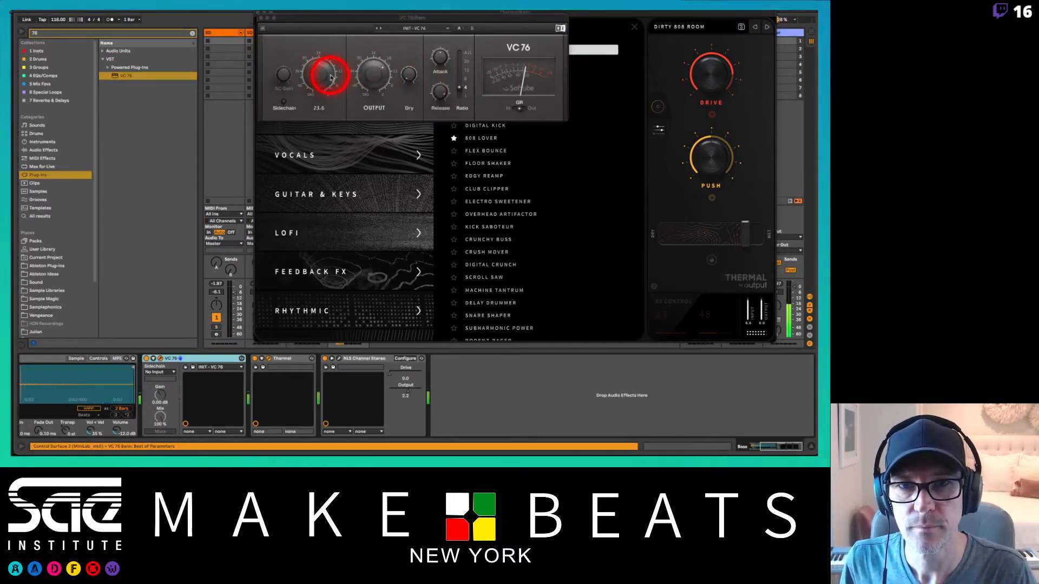
# Step: Set the VC 76's output to about 14.8 and close its window
pyautogui.click(377, 76)
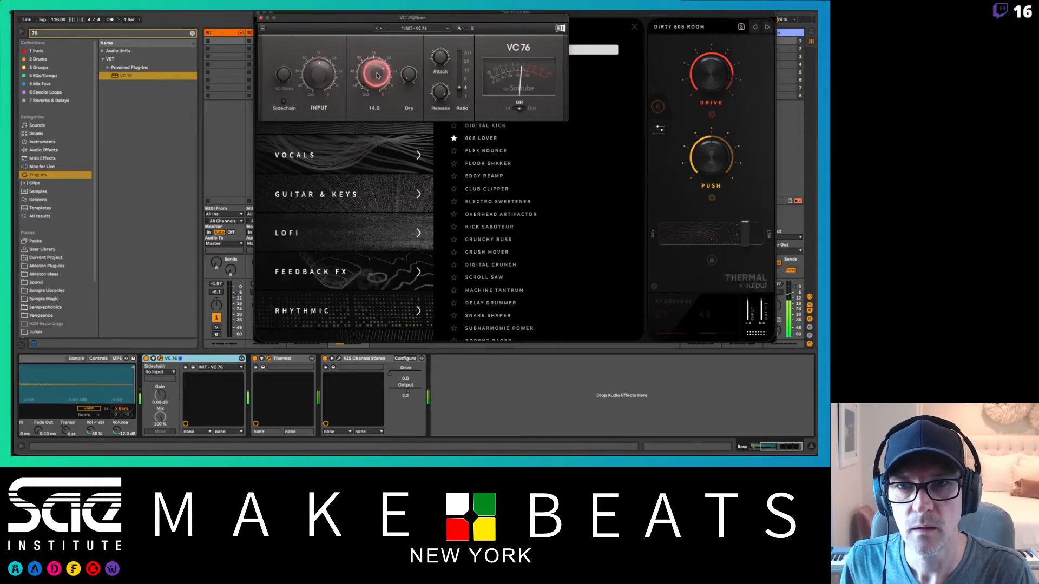
pyautogui.moveTo(377, 75); pyautogui.dragTo(377, 76)
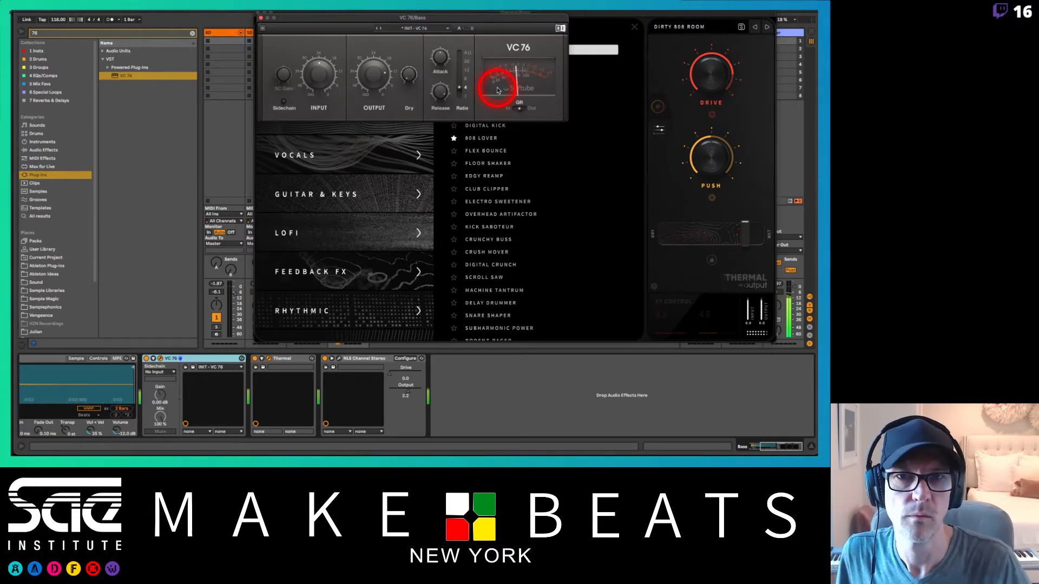
pyautogui.click(261, 18)
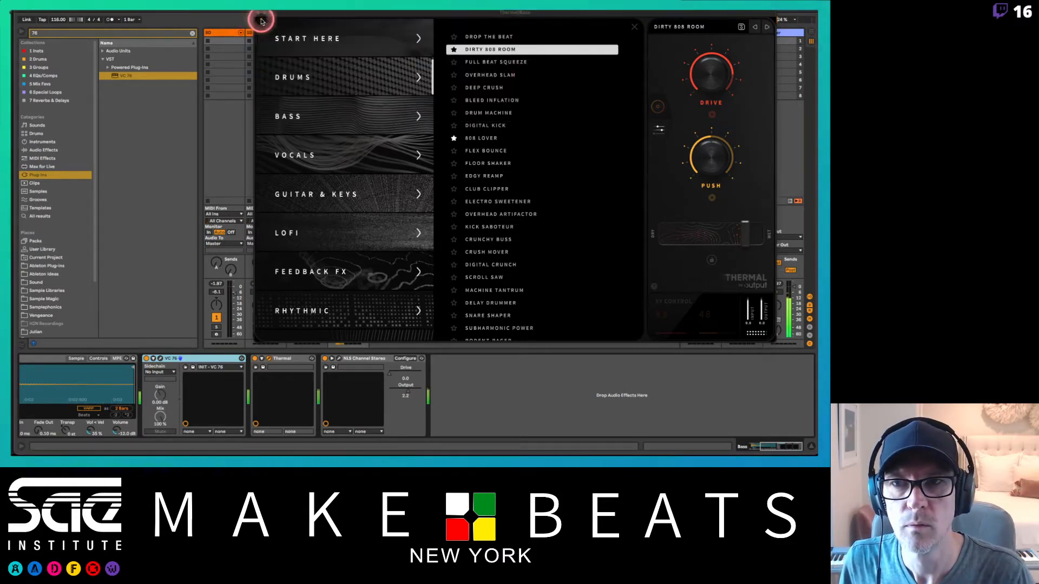
# Step: Try Thermal's 808 Lover preset with the output lowered to -5.8
pyautogui.click(479, 137)
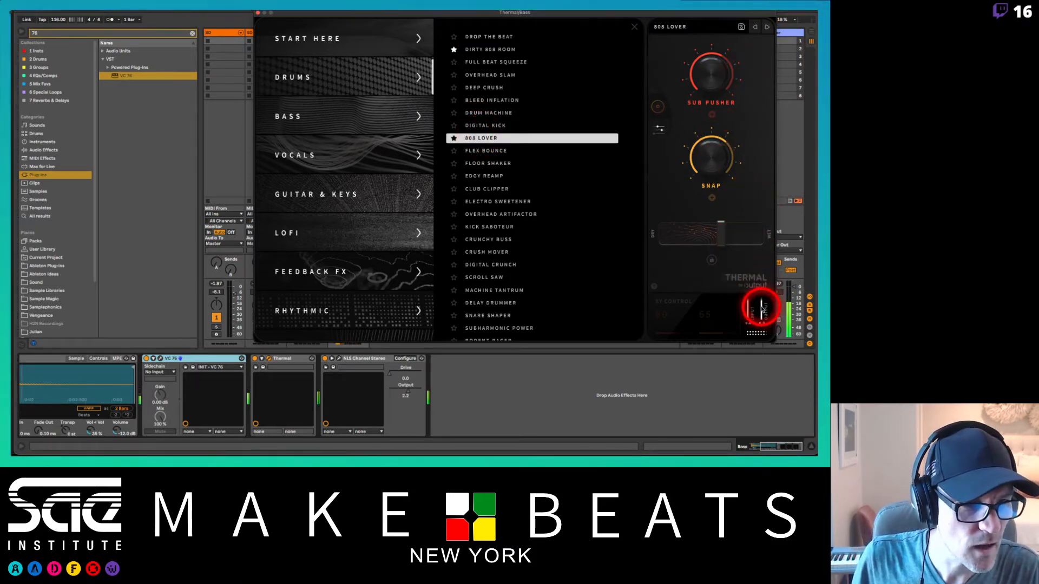
pyautogui.moveTo(758, 304)
pyautogui.mouseDown()
pyautogui.moveTo(761, 319)
pyautogui.moveTo(750, 310)
pyautogui.mouseUp()
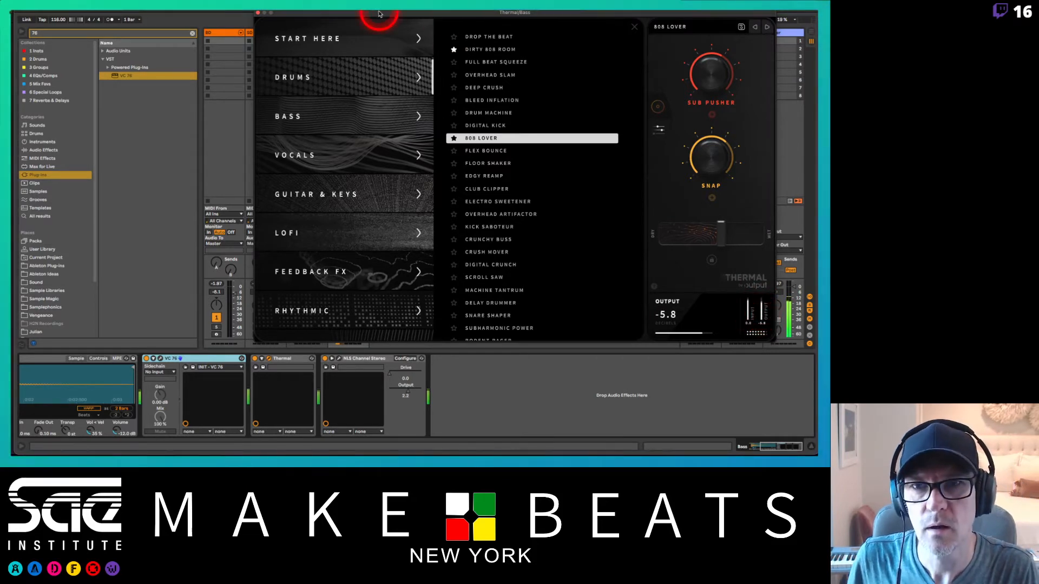
pyautogui.moveTo(373, 12); pyautogui.dragTo(421, 13)
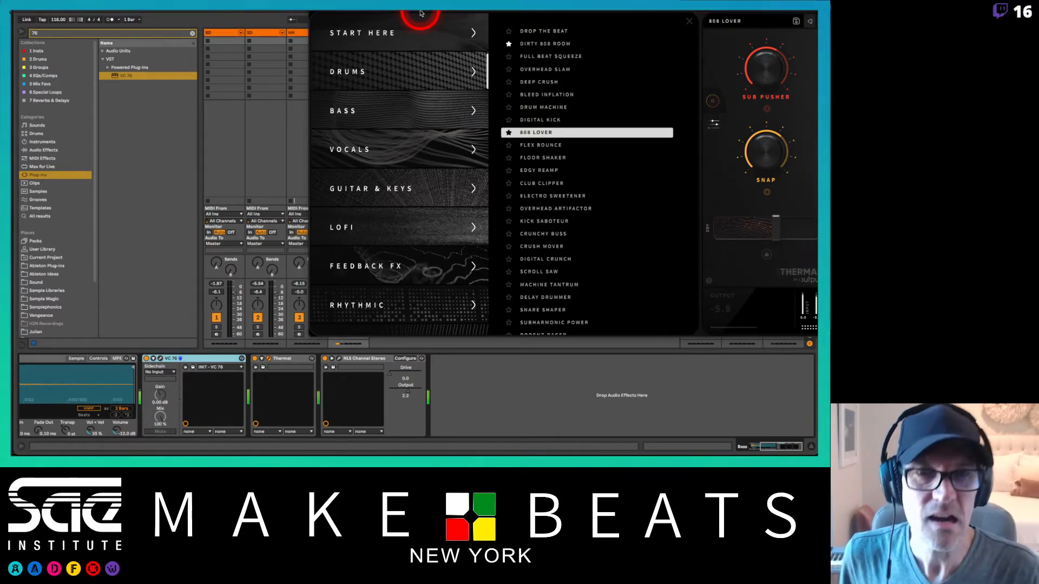
pyautogui.moveTo(420, 13); pyautogui.dragTo(321, 9)
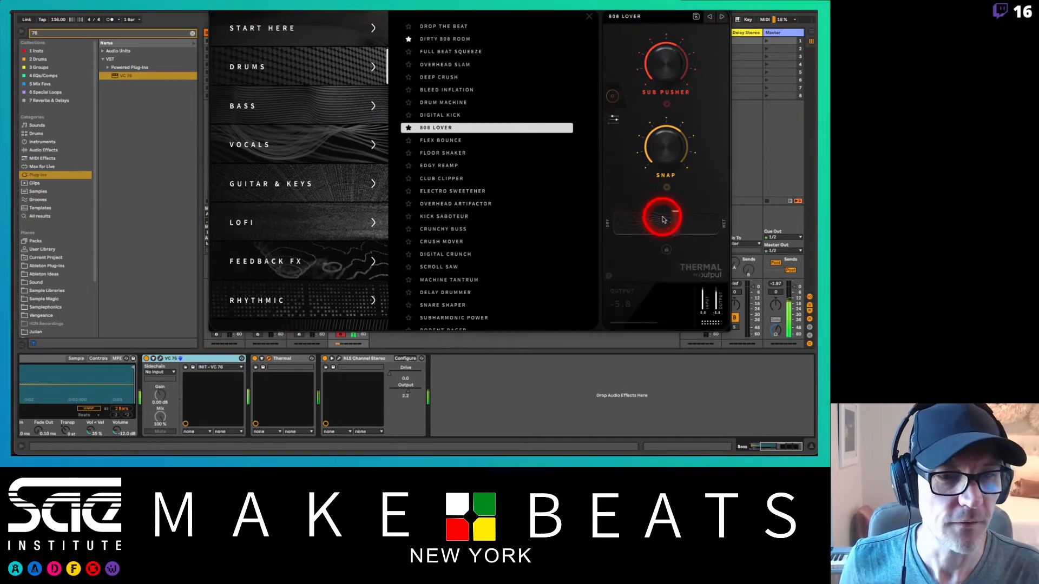
# Step: Reload Thermal's Dirty 808 Room preset with Dry/Wet 50 and output -1.0, and close the plug-in window
pyautogui.moveTo(671, 224)
pyautogui.mouseDown()
pyautogui.moveTo(713, 224)
pyautogui.moveTo(634, 226)
pyautogui.moveTo(666, 242)
pyautogui.moveTo(696, 225)
pyautogui.moveTo(670, 229)
pyautogui.mouseUp()
pyautogui.click(433, 39)
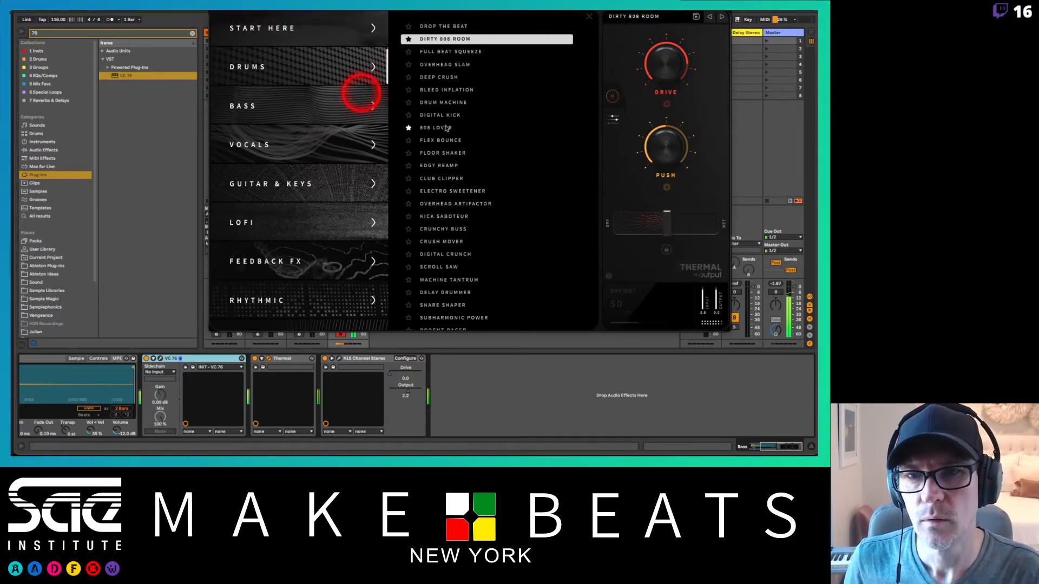
pyautogui.moveTo(716, 296); pyautogui.dragTo(716, 298)
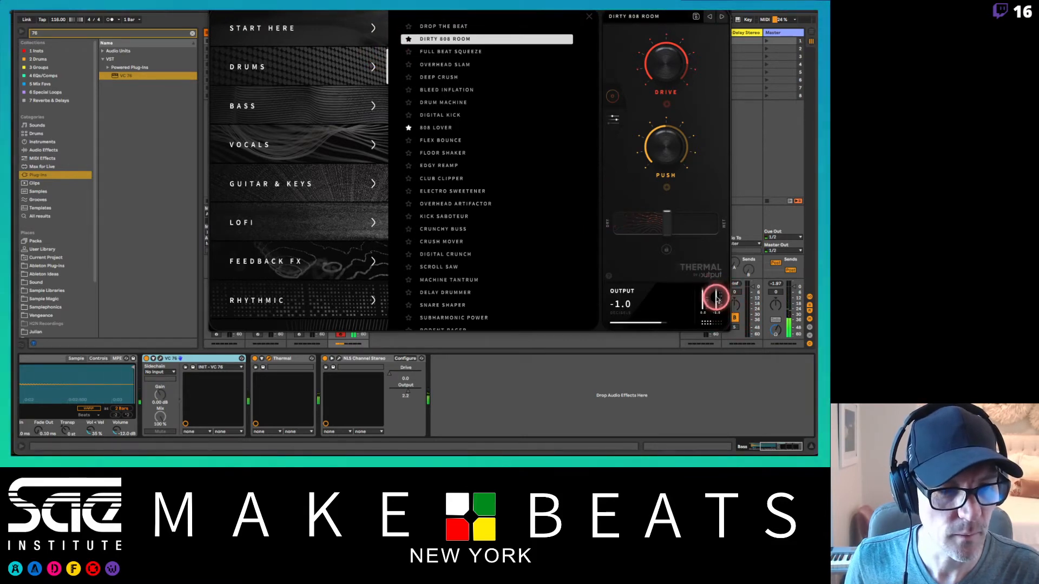
pyautogui.click(716, 298)
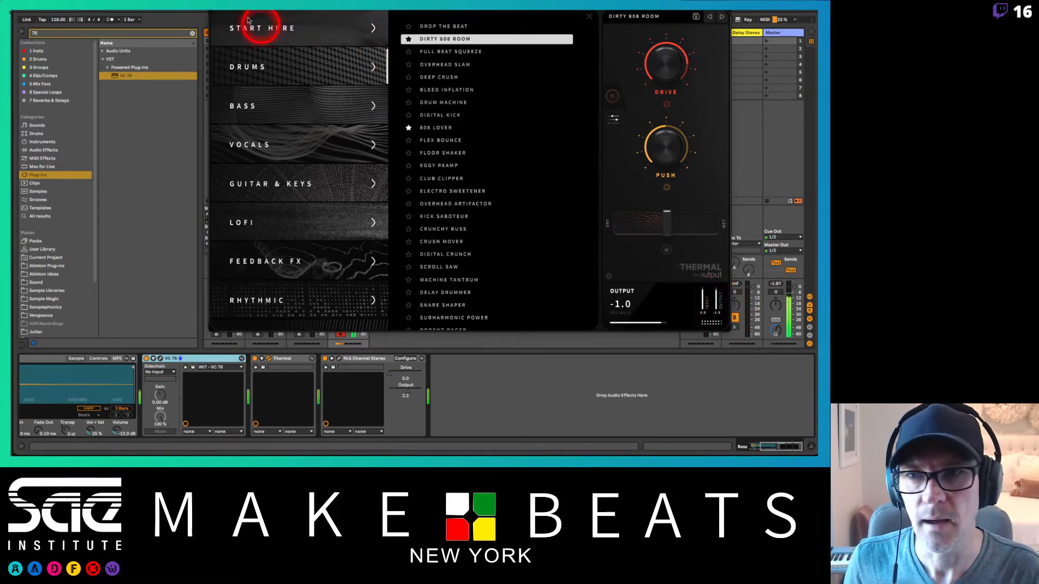
pyautogui.click(214, 6)
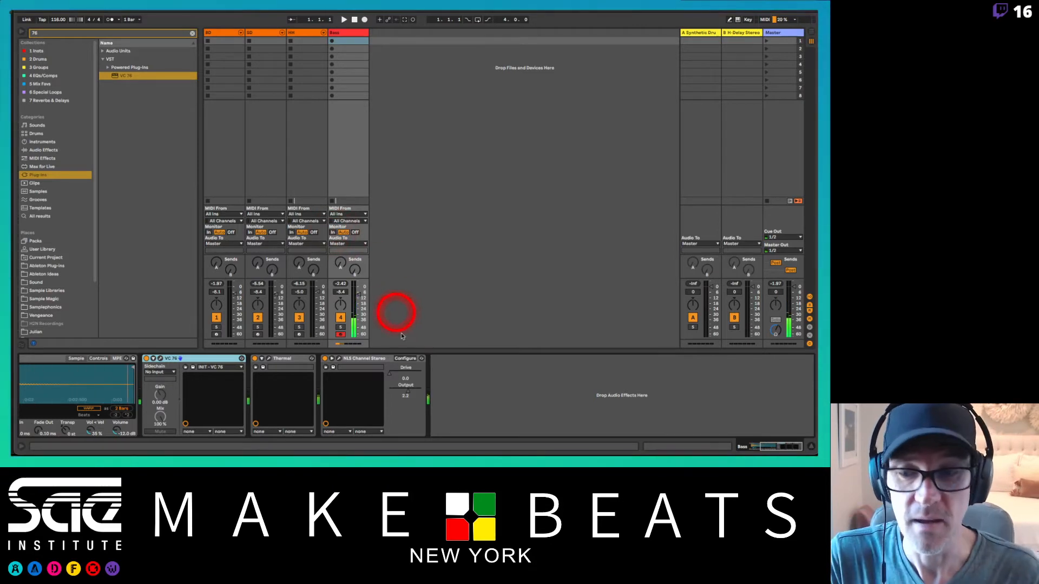
pyautogui.hscroll(-4, 407, 366)
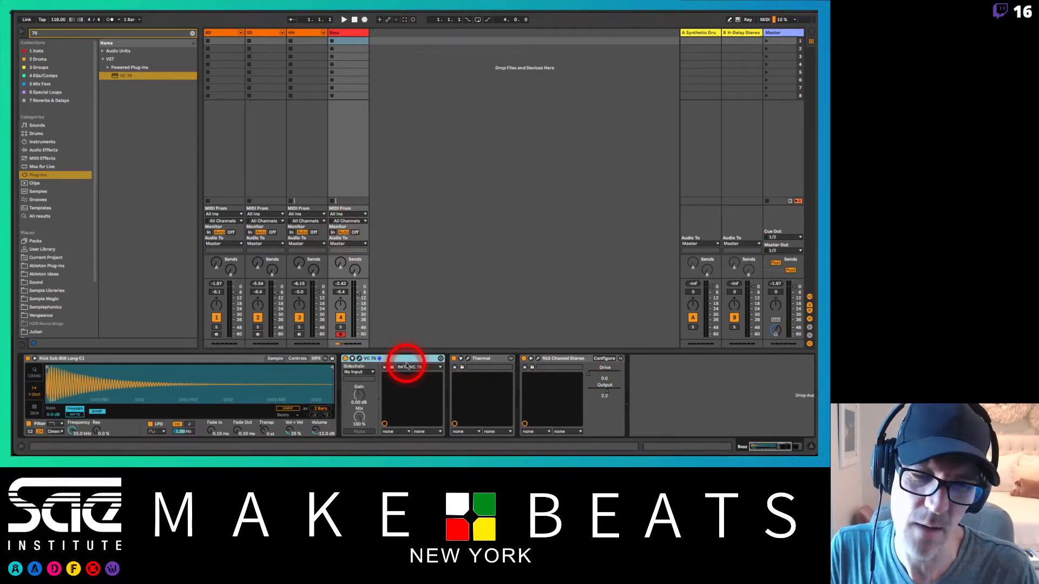
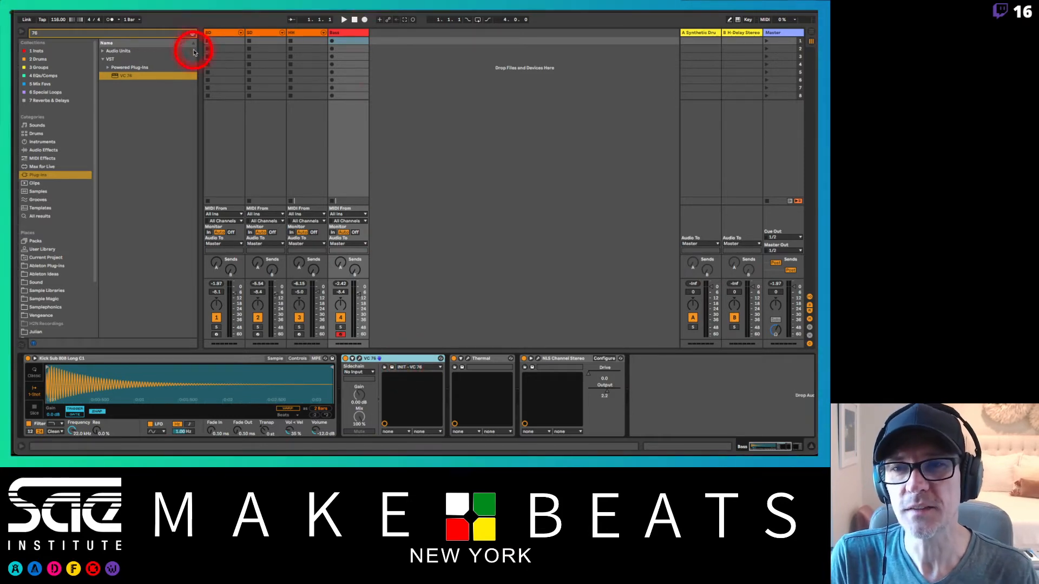
pyautogui.click(226, 32)
pyautogui.click(263, 33)
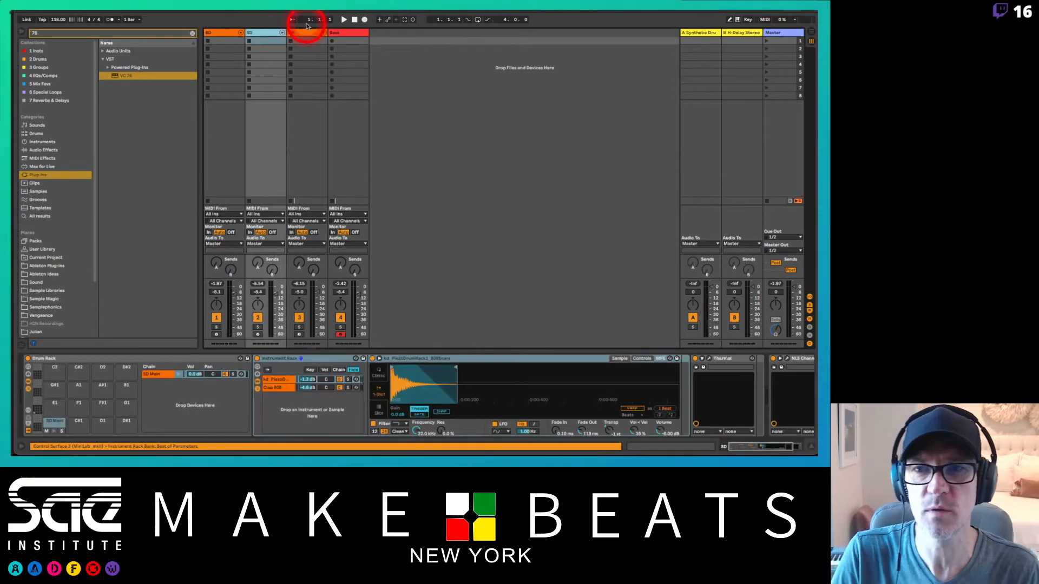
pyautogui.click(306, 33)
pyautogui.click(345, 33)
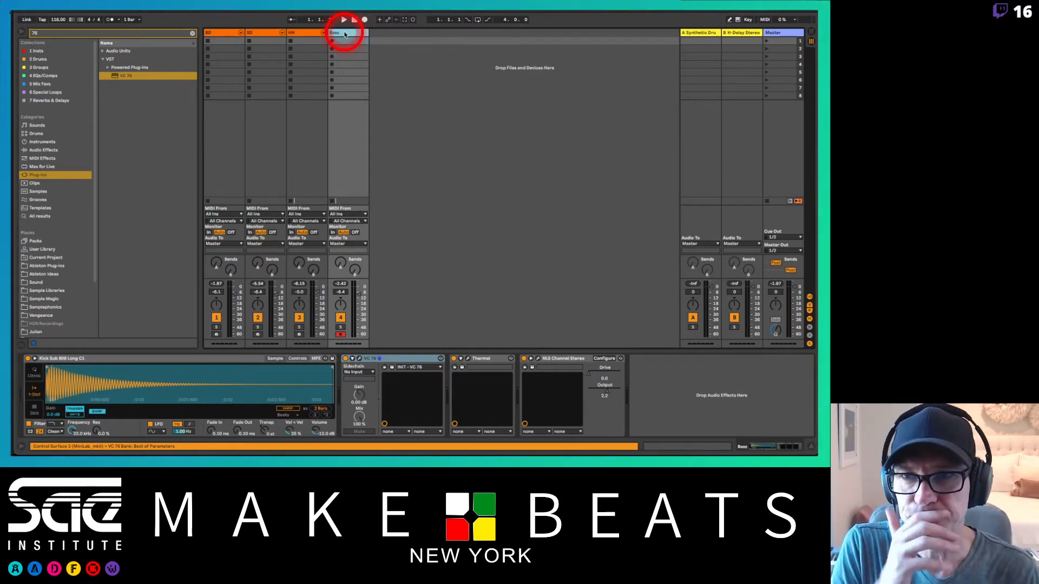
pyautogui.click(226, 33)
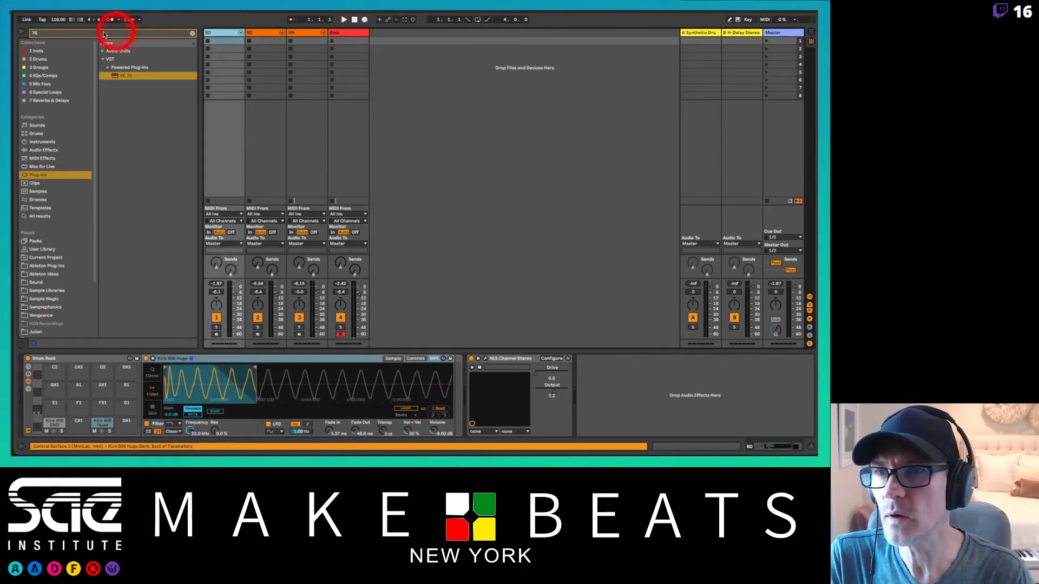
# Step: Set the tempo to 140 BPM and start playback with the metronome on
pyautogui.click(54, 19)
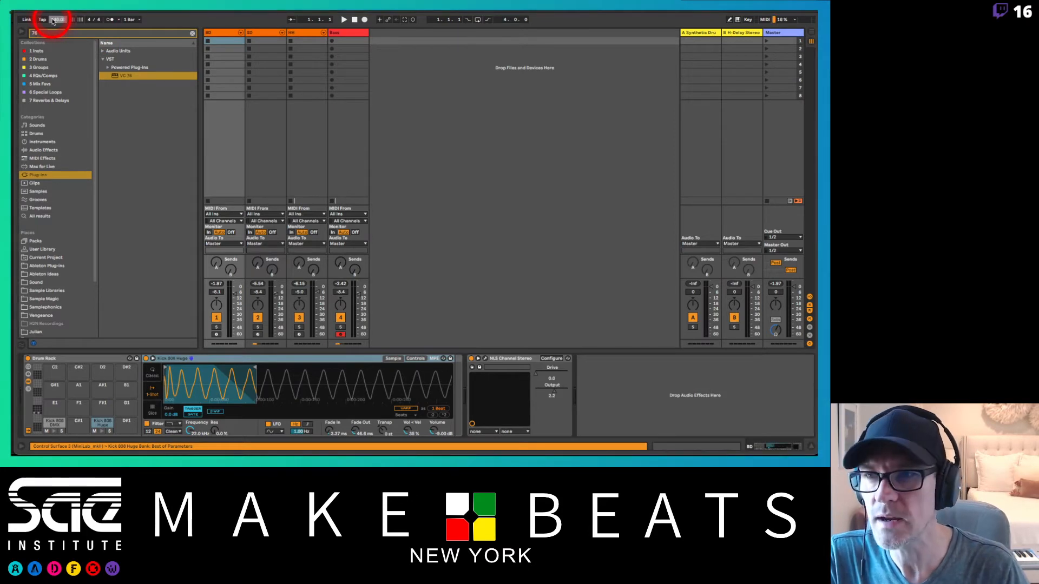
pyautogui.click(108, 20)
pyautogui.press('space')
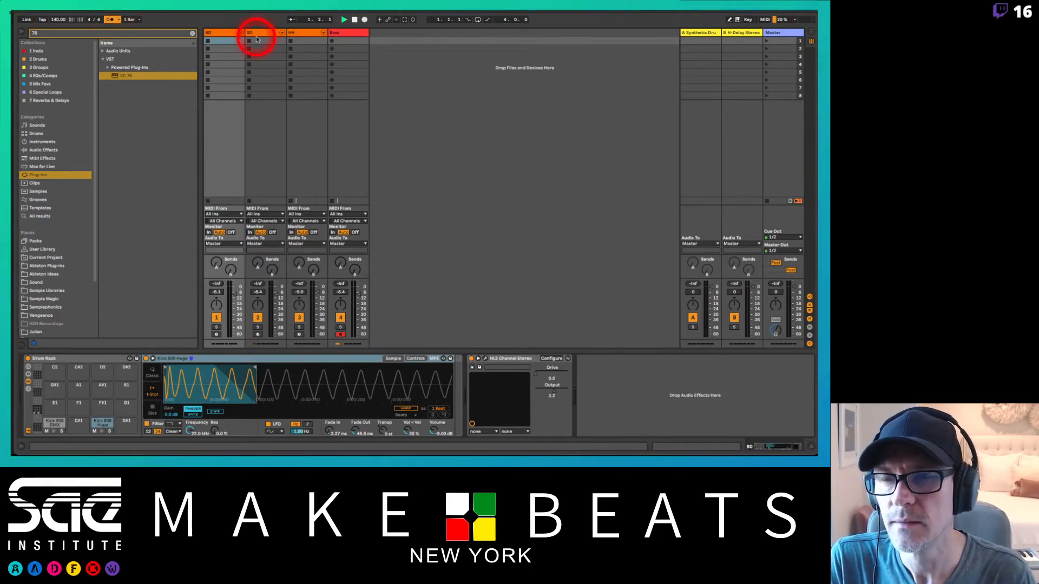
# Step: Create a MIDI clip in the BD track's first slot, duplicate it to two bars and launch it
pyautogui.click(226, 43)
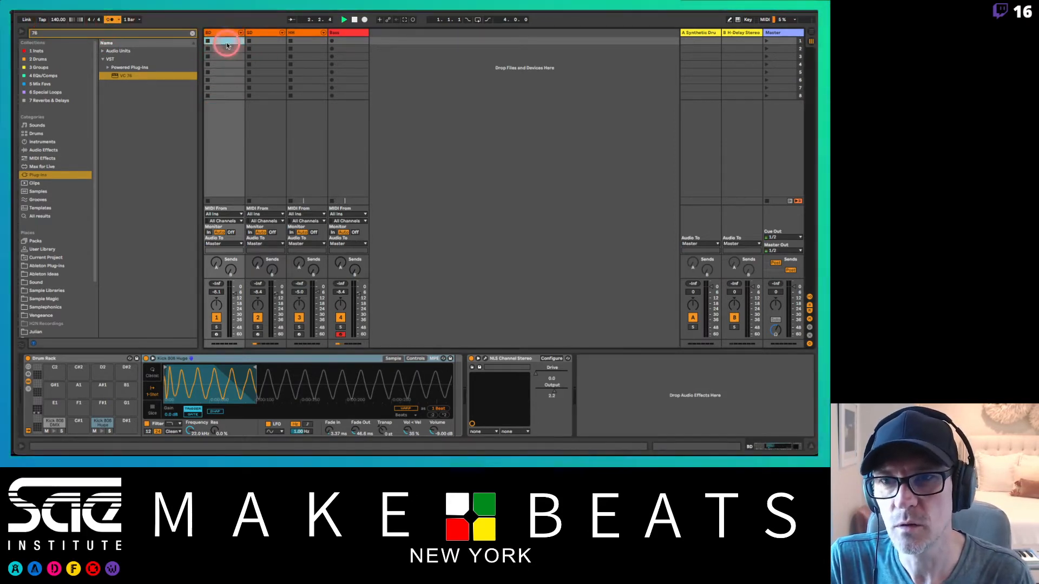
pyautogui.doubleClick(227, 43)
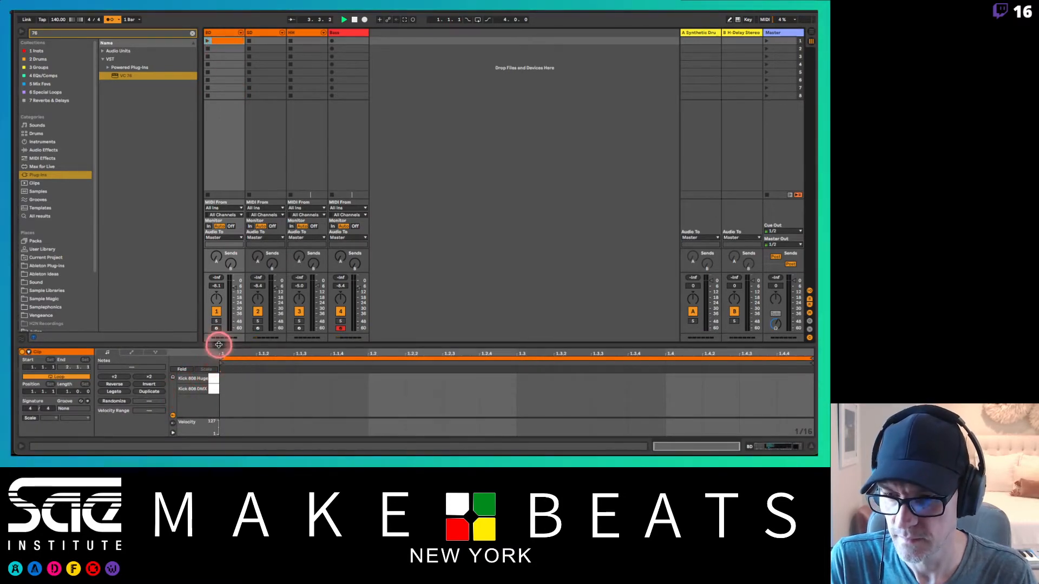
pyautogui.moveTo(219, 344); pyautogui.dragTo(217, 323)
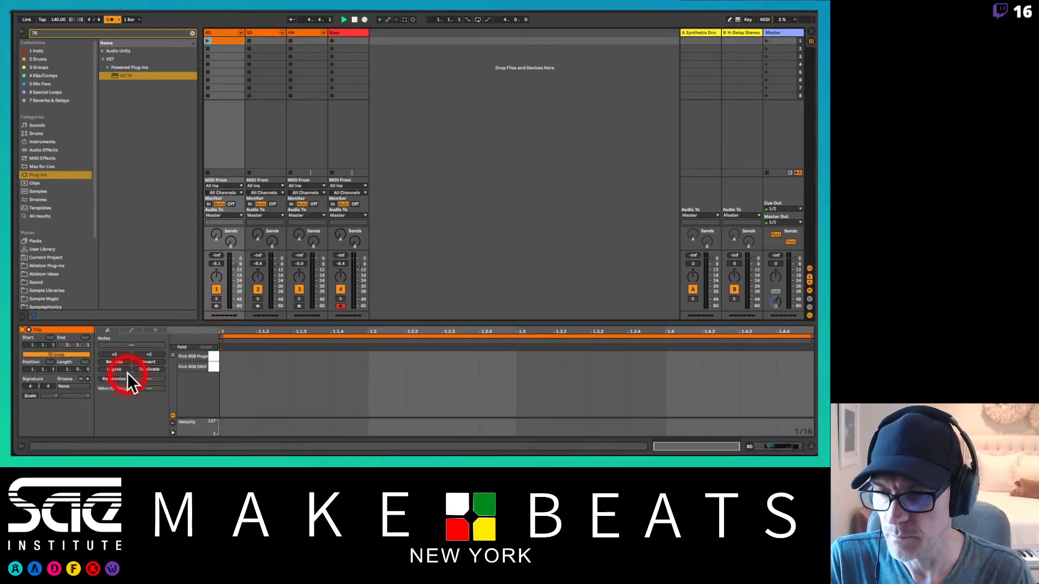
pyautogui.click(149, 370)
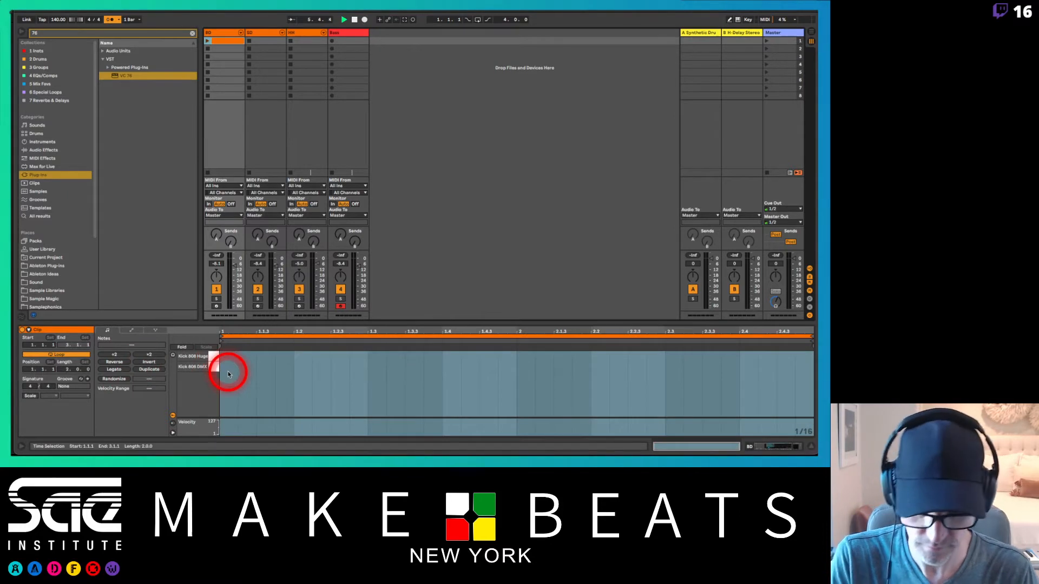
pyautogui.press('b')
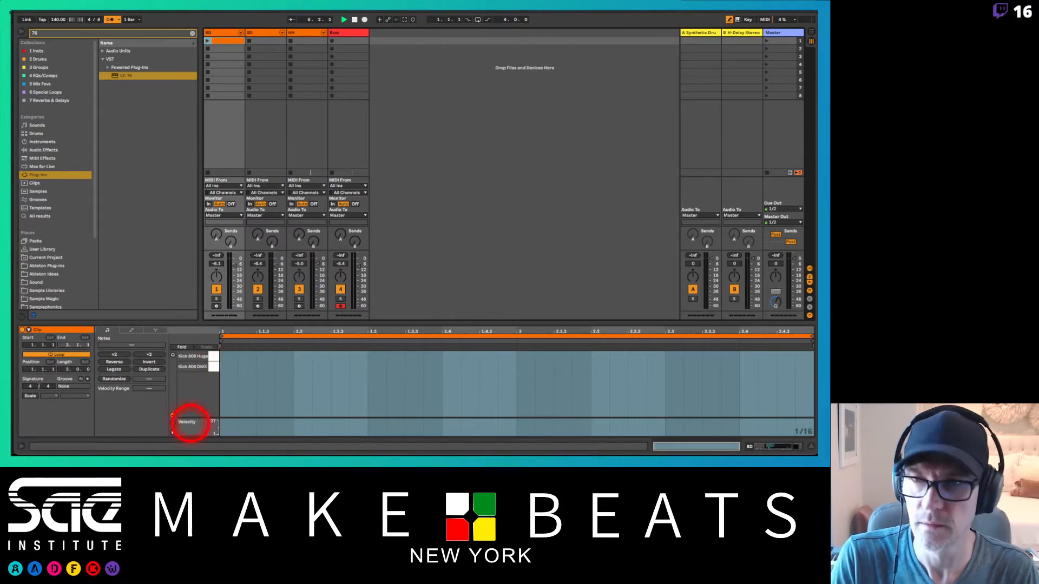
pyautogui.click(208, 41)
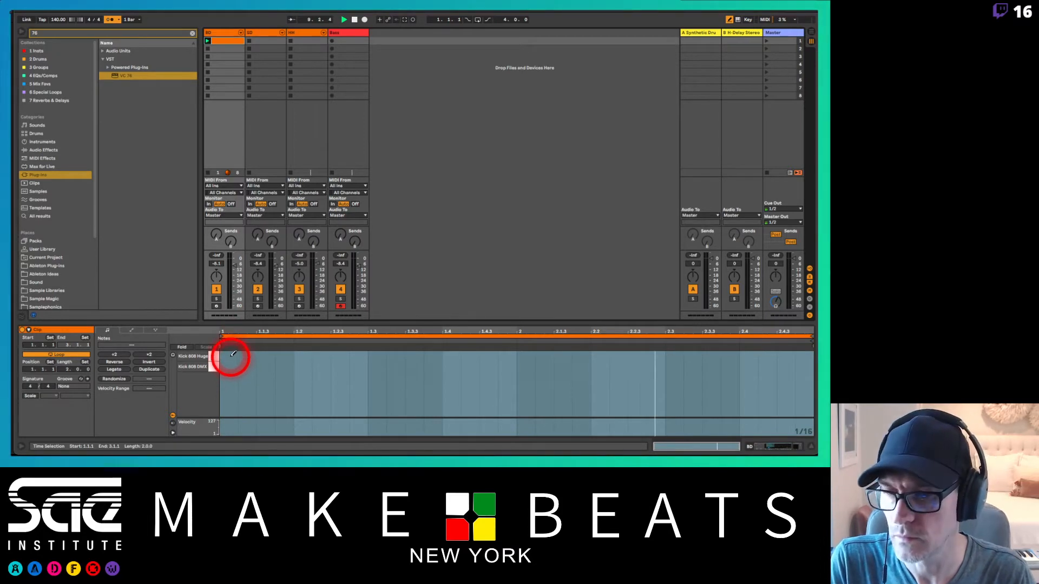
# Step: Draw Kick 808 DMX notes at 1.1.1, 1.4.3 and 2.1.3 in the BD clip
pyautogui.click(230, 355)
pyautogui.moveTo(231, 355)
pyautogui.mouseDown()
pyautogui.moveTo(229, 345)
pyautogui.moveTo(229, 367)
pyautogui.mouseUp()
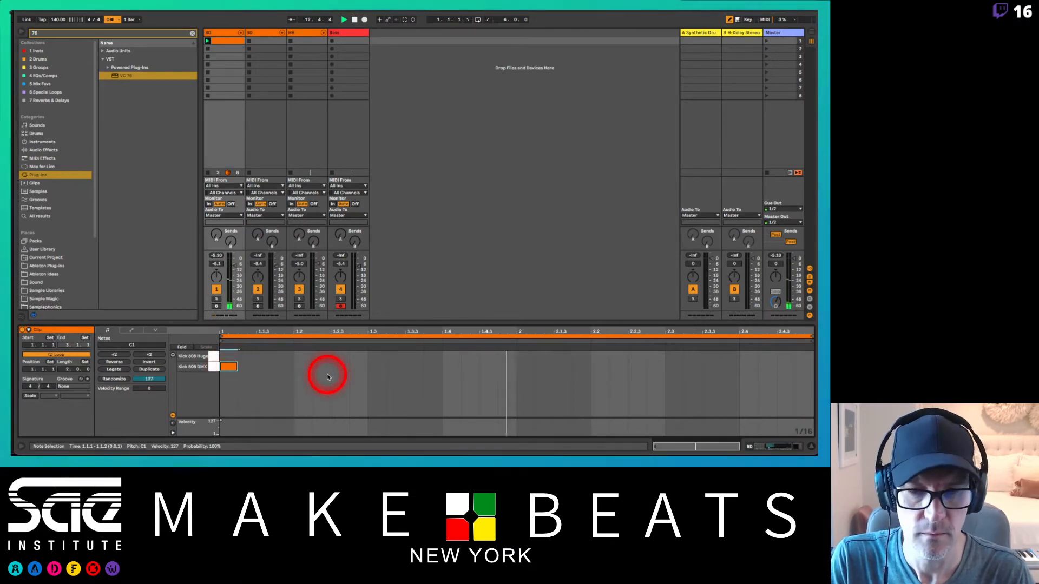
pyautogui.click(489, 367)
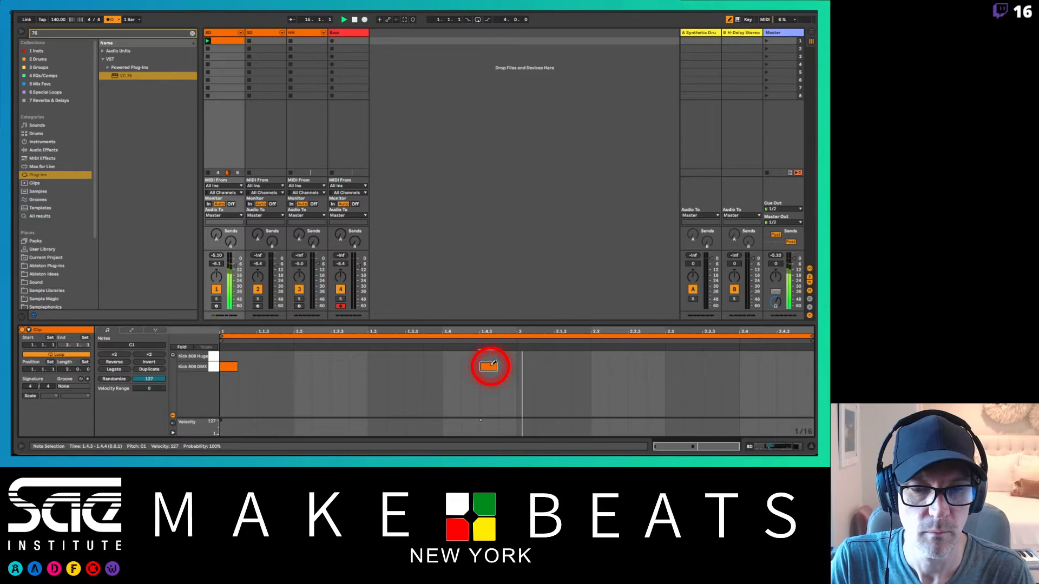
pyautogui.click(561, 367)
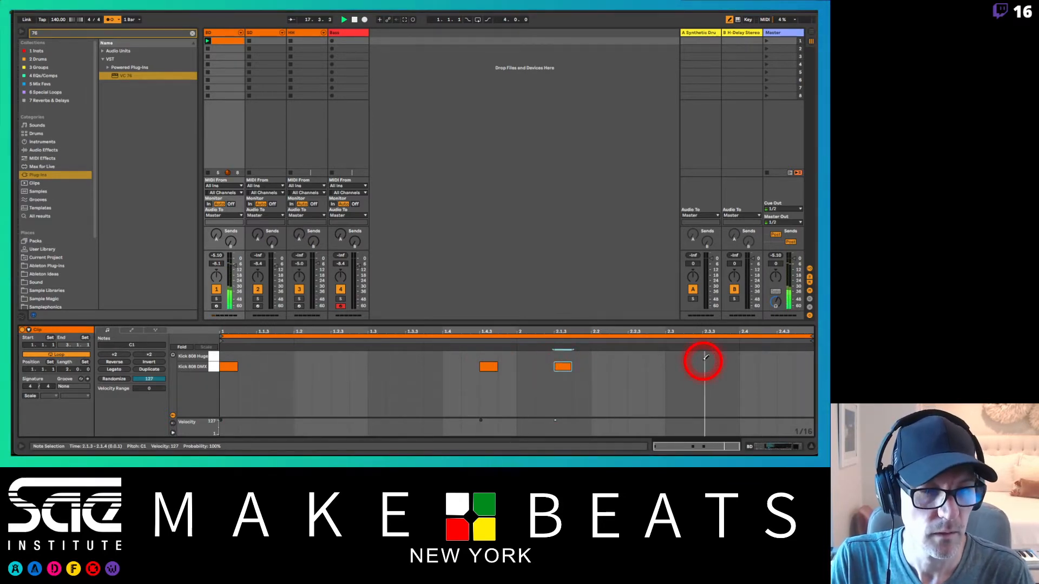
# Step: Create a two-bar clip in the SD track's first slot with SD Main notes at 1.3 and 2.3
pyautogui.click(266, 41)
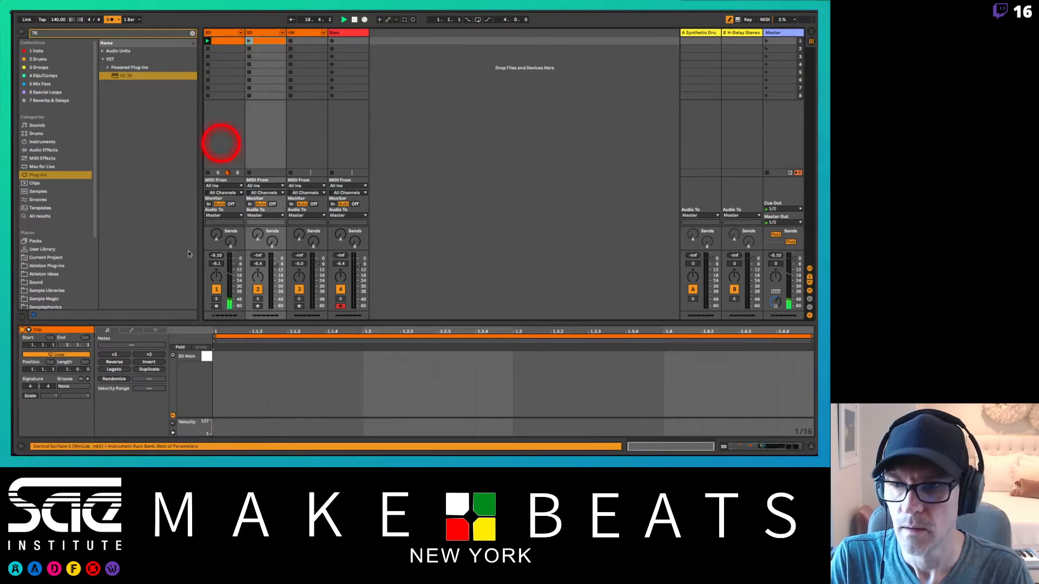
pyautogui.click(151, 370)
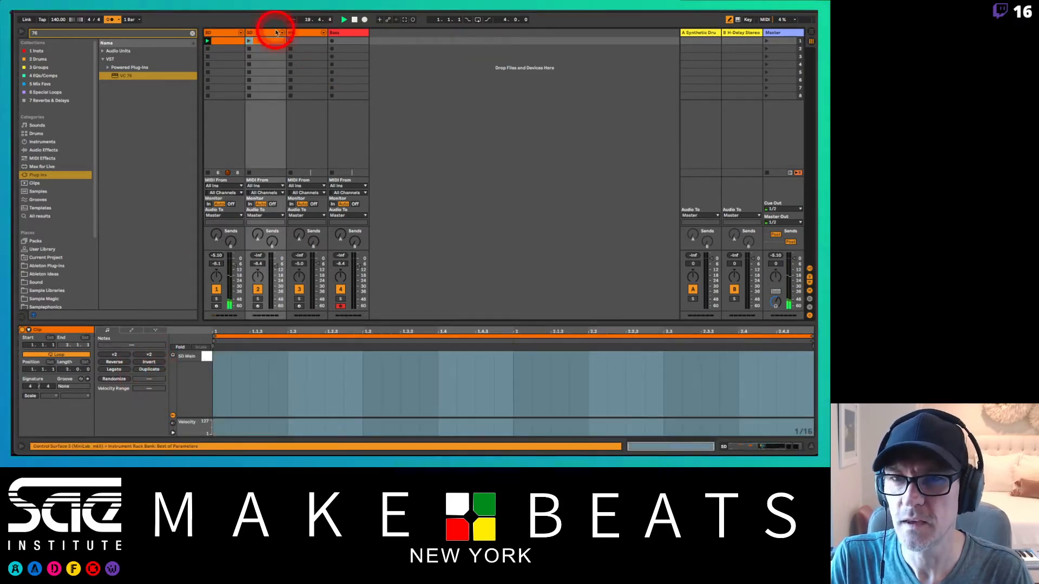
pyautogui.click(371, 356)
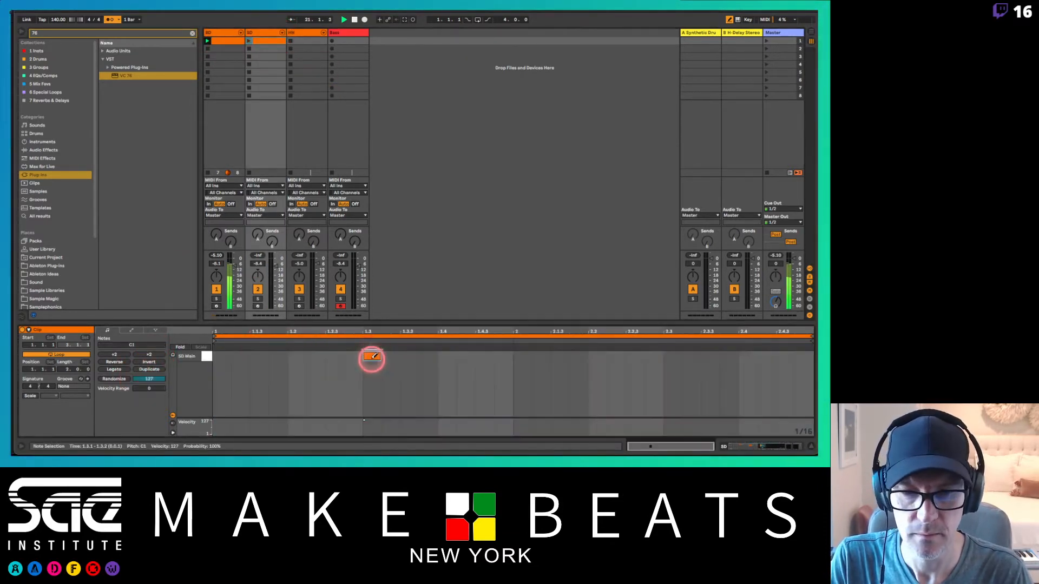
pyautogui.click(680, 356)
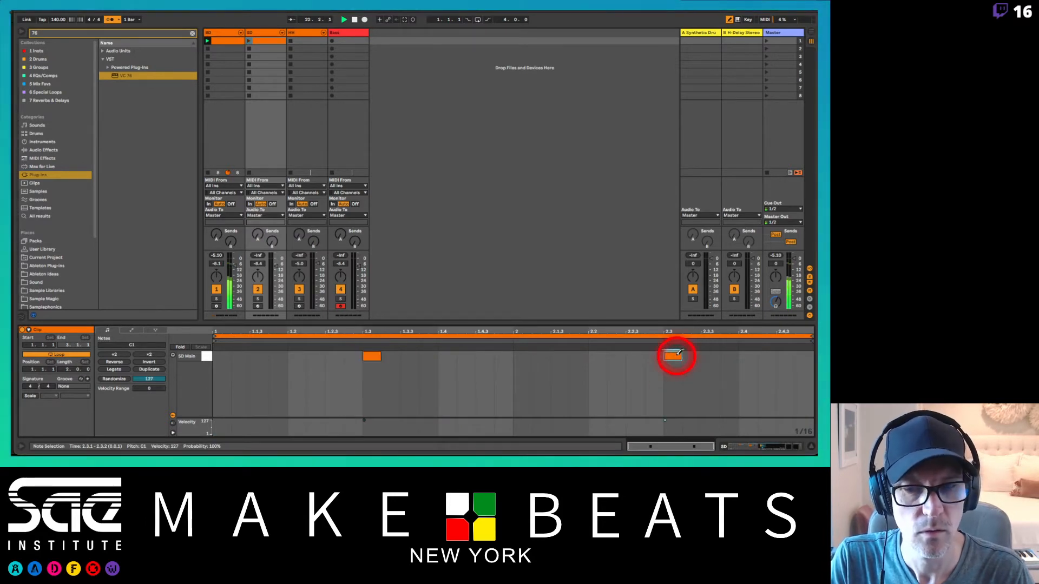
# Step: Launch the SD clip and lower the SD track's volume to -13.0
pyautogui.click(249, 41)
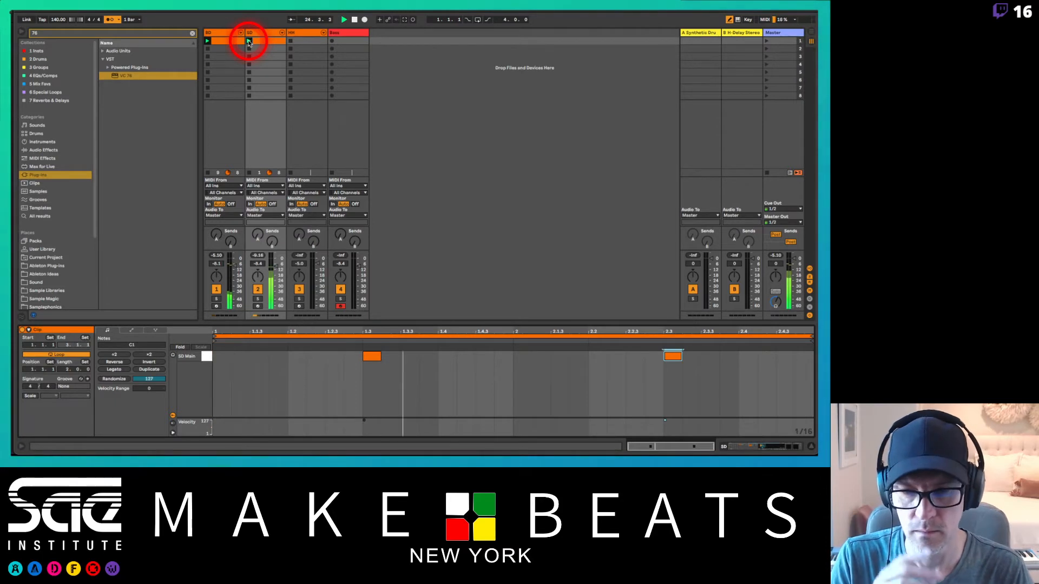
pyautogui.moveTo(276, 267); pyautogui.dragTo(277, 270)
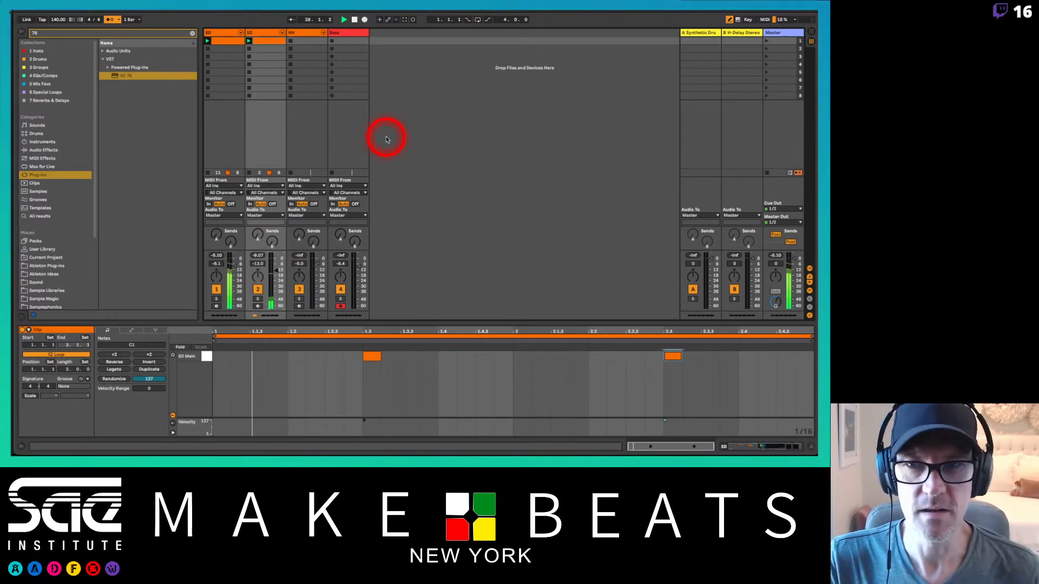
# Step: Create a MIDI clip in the HH track's first slot, duplicate it to two bars and launch it
pyautogui.click(310, 42)
pyautogui.doubleClick(310, 41)
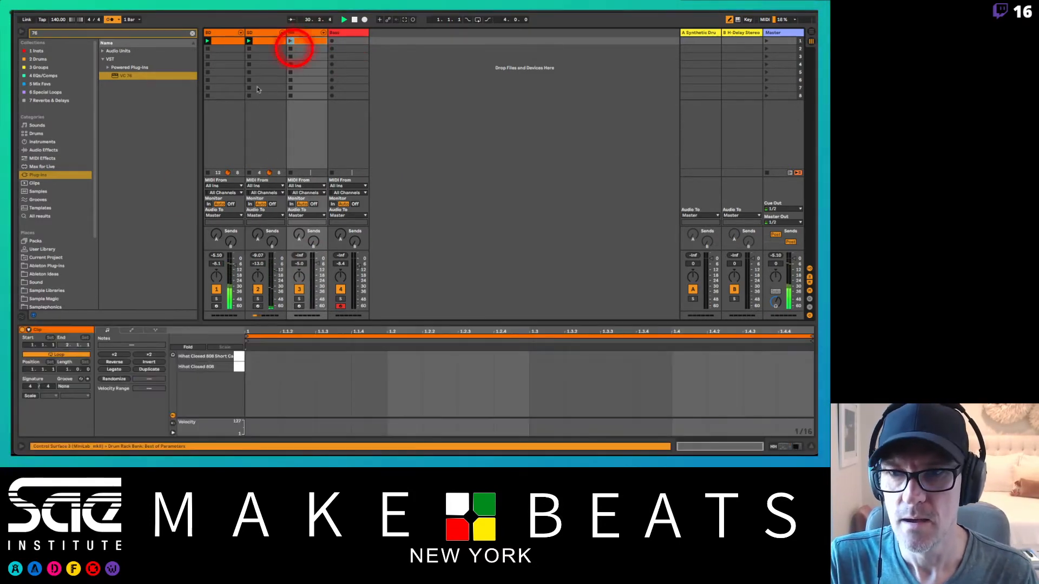
pyautogui.click(147, 369)
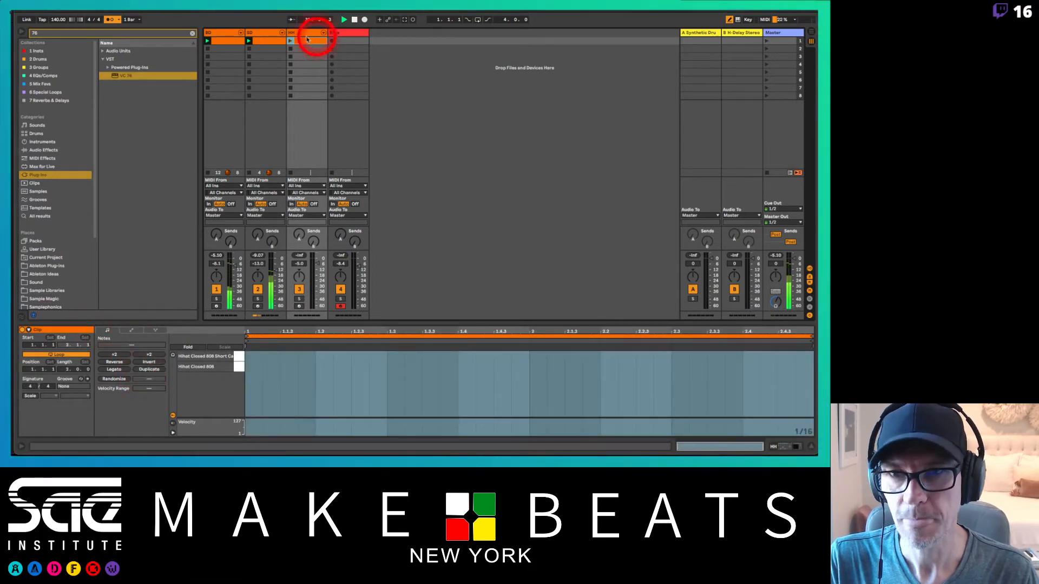
pyautogui.click(291, 42)
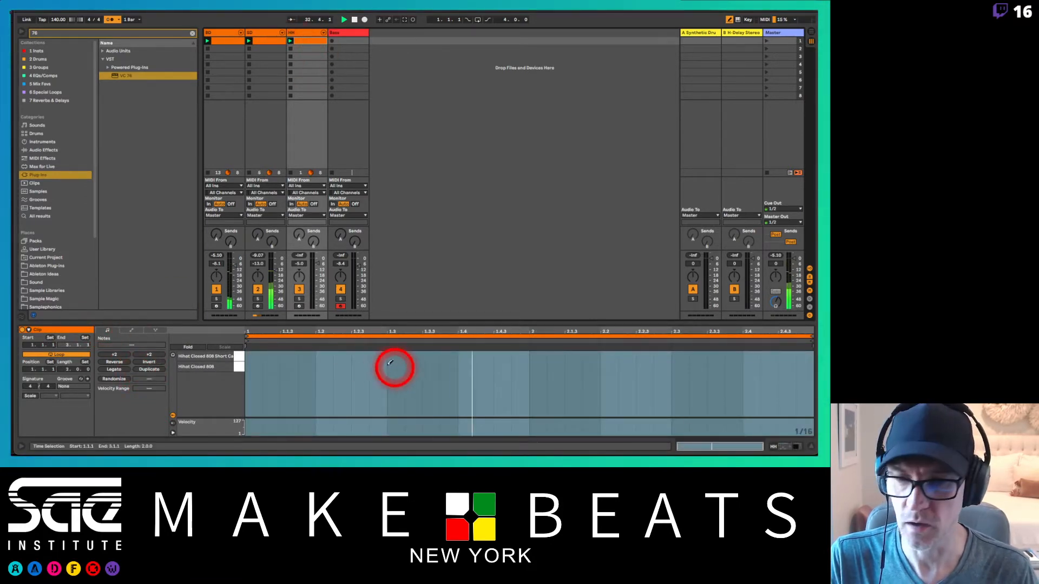
# Step: Draw Hihat Closed 808 notes at 1.1.1 and 1.1.3, the second at velocity about 78, and repeat the pair across both bars
pyautogui.click(257, 366)
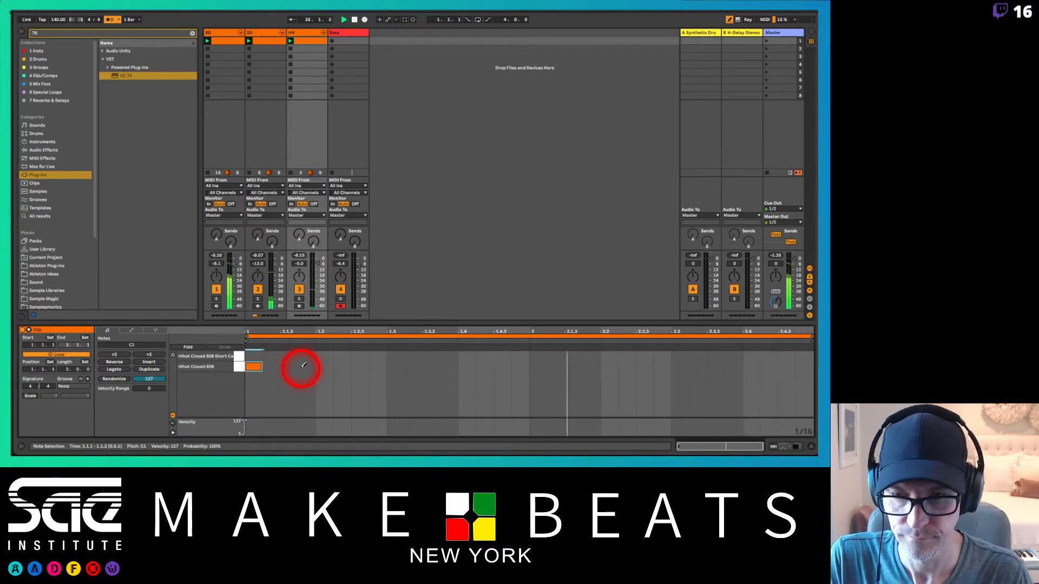
pyautogui.click(286, 367)
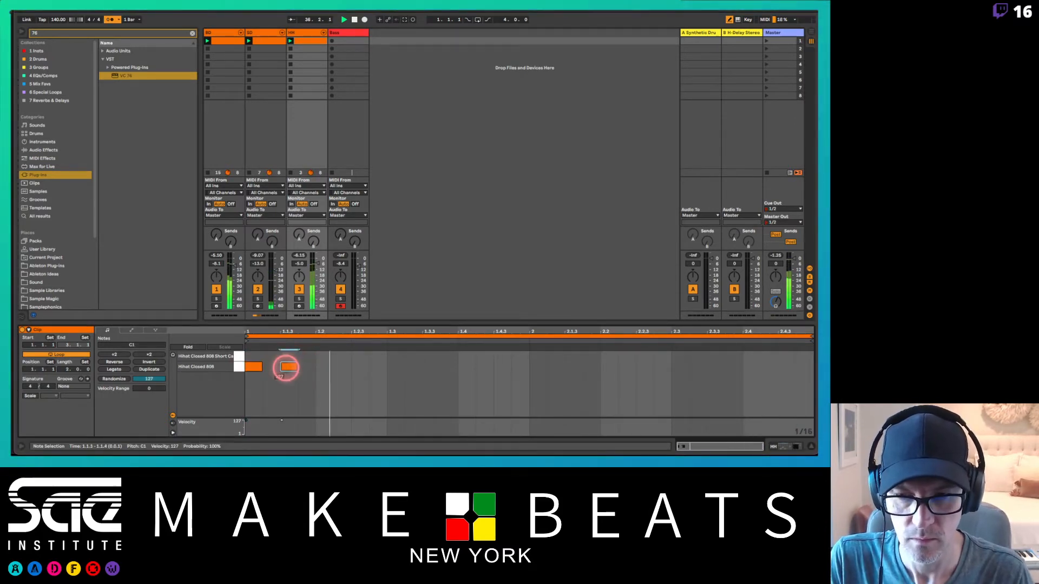
pyautogui.moveTo(286, 367)
pyautogui.mouseDown()
pyautogui.moveTo(317, 368)
pyautogui.moveTo(251, 366)
pyautogui.mouseUp()
pyautogui.press('super+d')
pyautogui.press('super+d')
pyautogui.press('super+d')
pyautogui.press('super+d')
pyautogui.press('super+d')
pyautogui.press('super+d')
pyautogui.press('super+d')
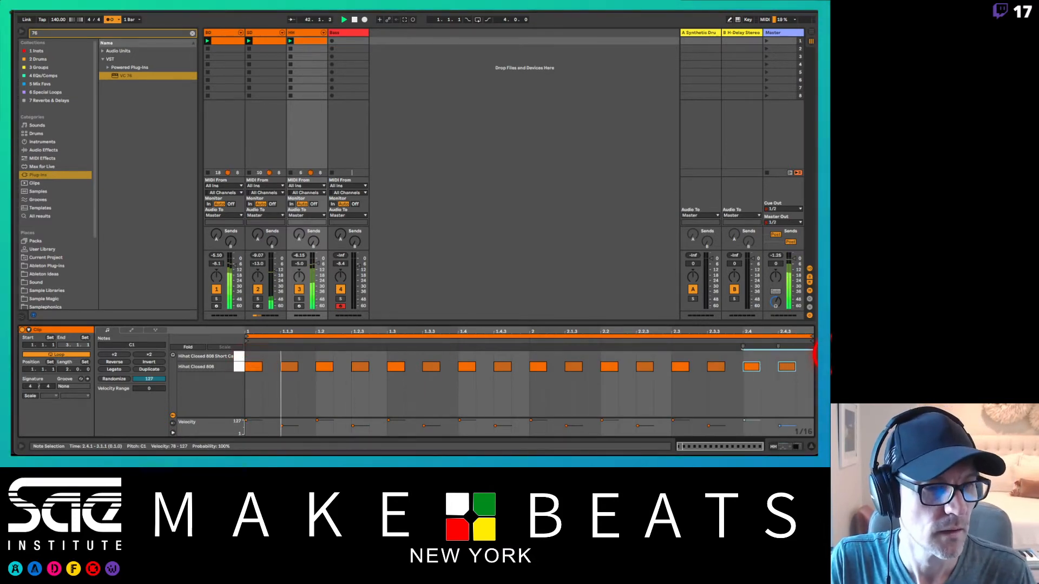
# Step: Add a Hihat Closed 808 note at 2.4.4 with its velocity lowered to 50
pyautogui.press('b')
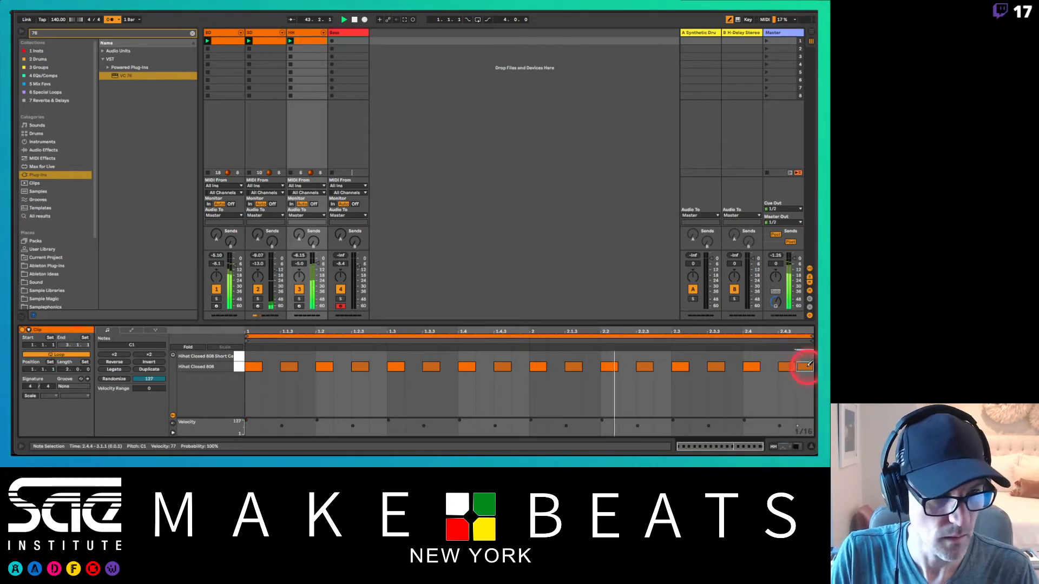
pyautogui.click(804, 368)
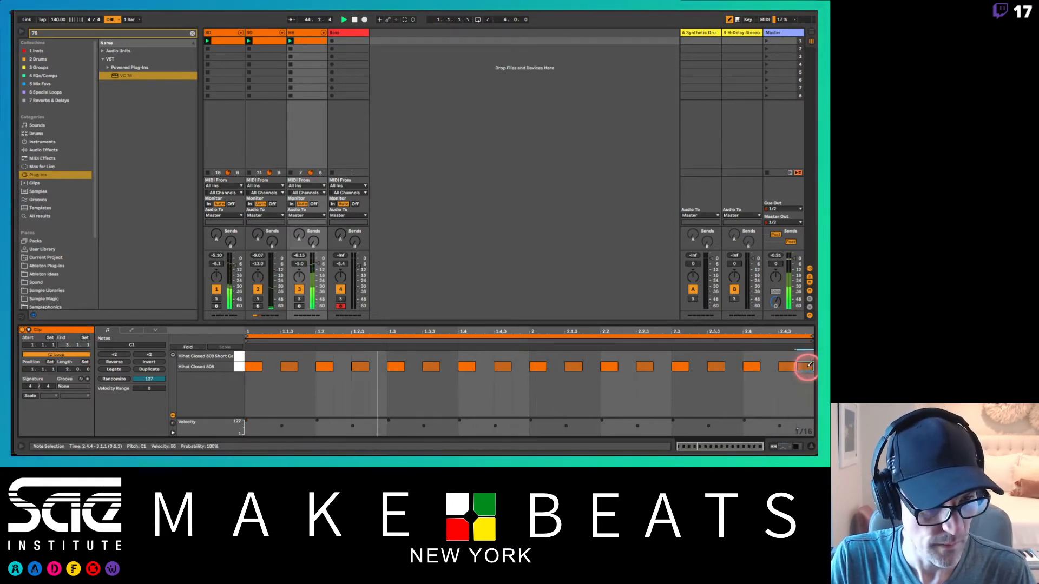
pyautogui.click(808, 366)
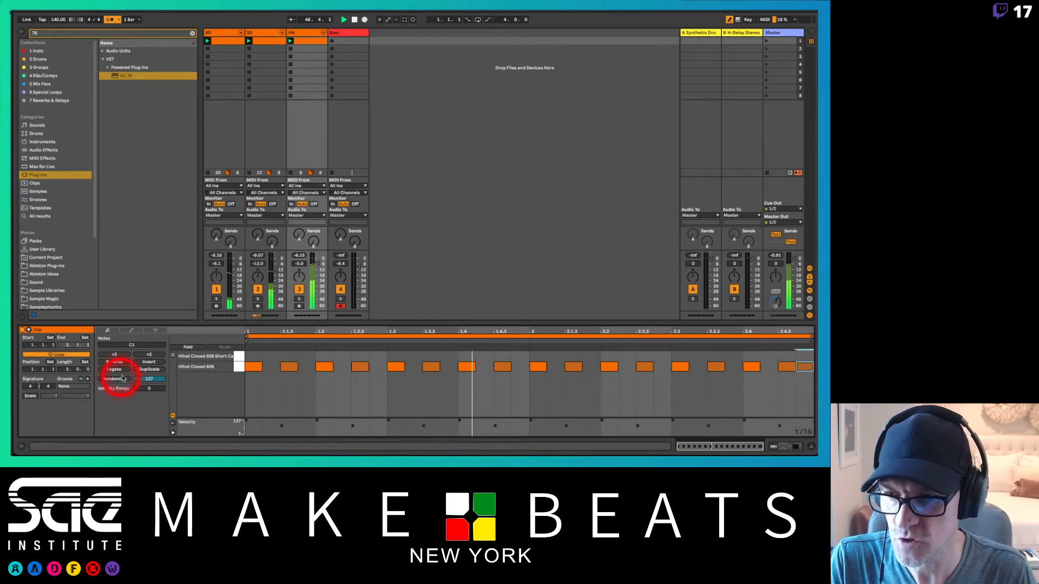
# Step: Duplicate the HH clip's pattern to four bars and turn off the metronome
pyautogui.click(150, 369)
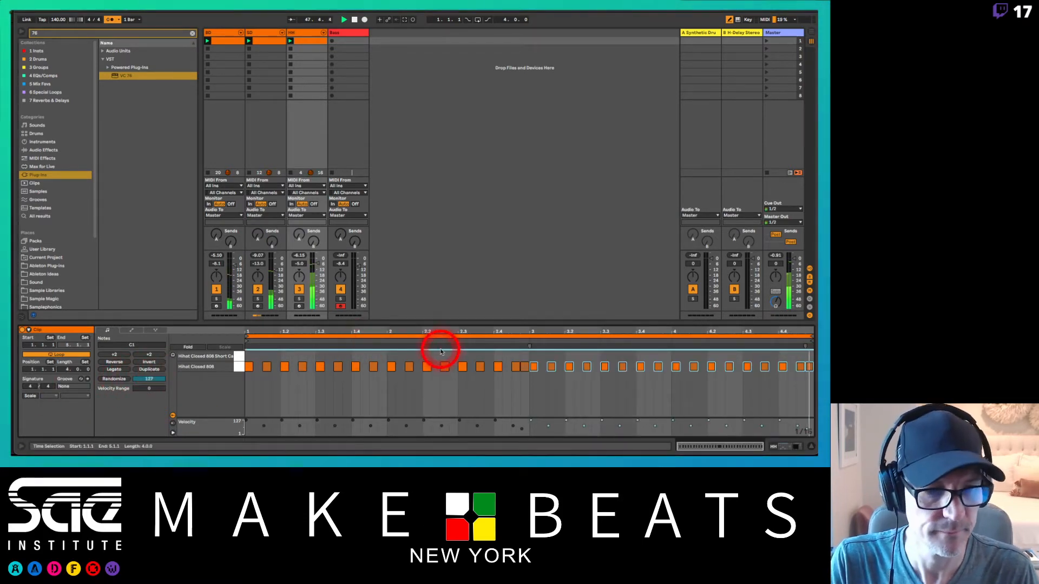
pyautogui.click(112, 20)
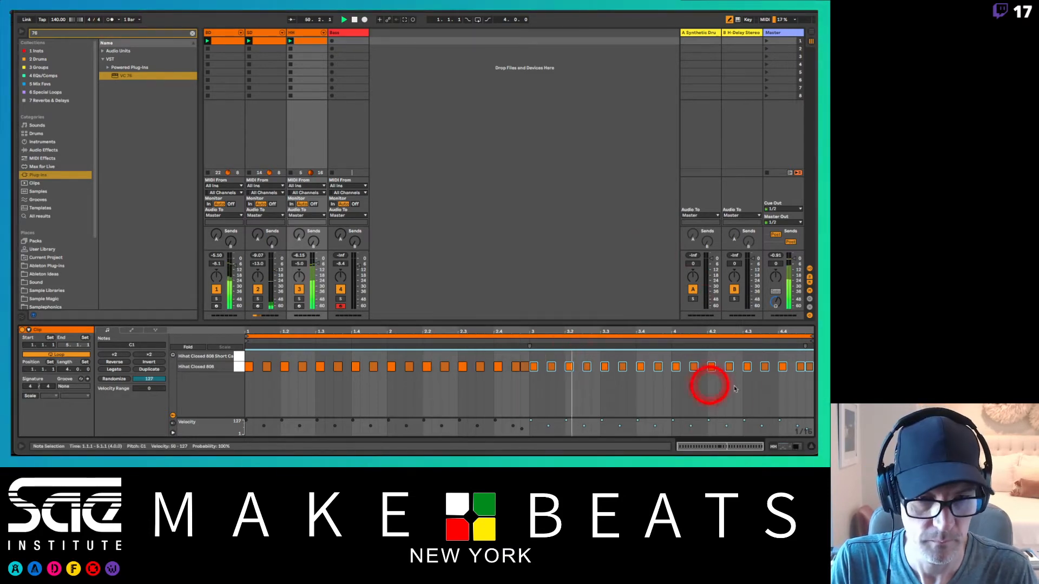
# Step: Add extra Hihat Closed 808 notes at 4.1.2 and, on a 1/32 grid, at 4.4.2 with velocity 50
pyautogui.click(686, 367)
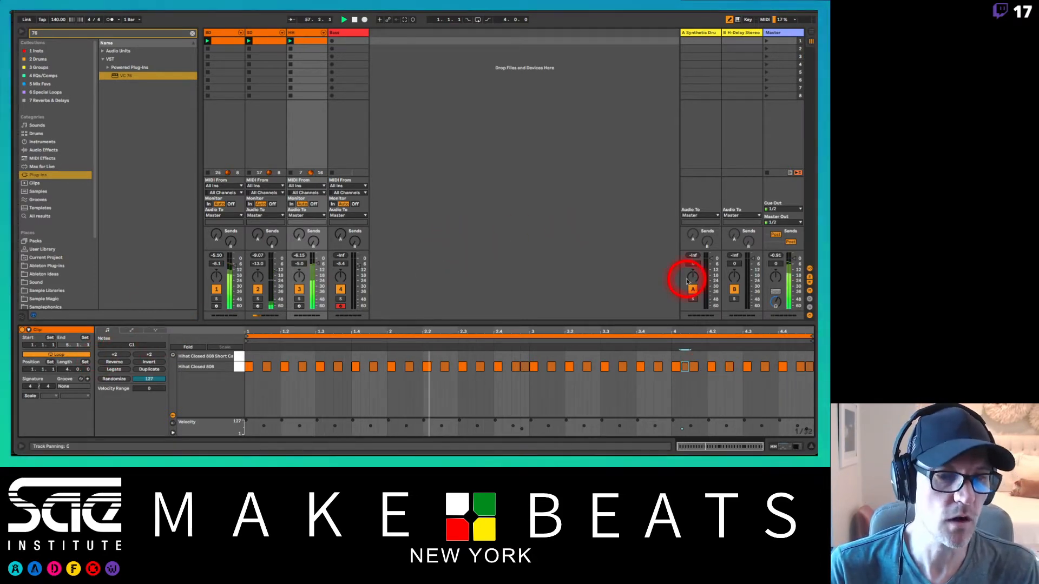
pyautogui.click(785, 364)
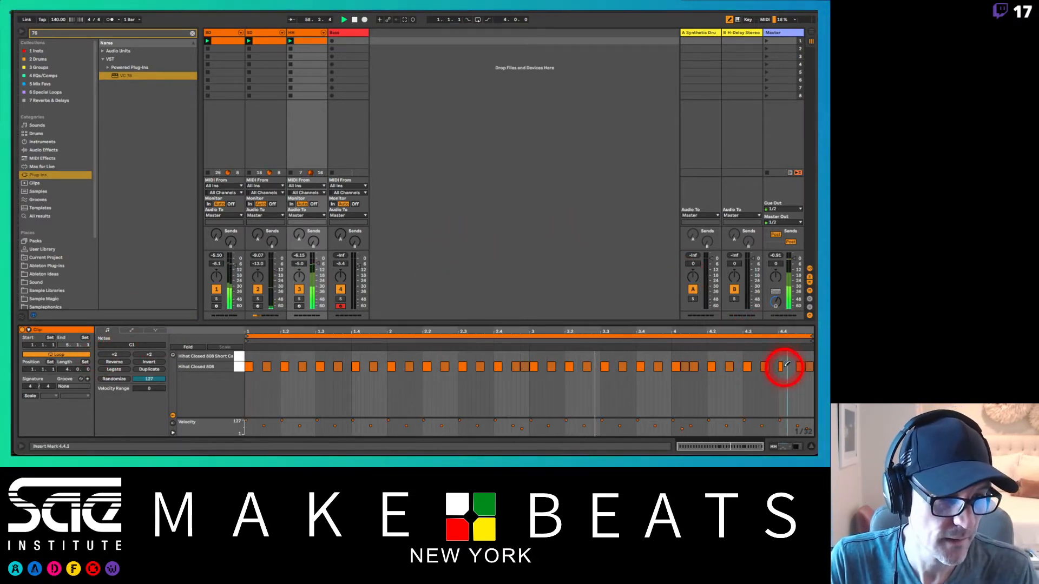
pyautogui.click(786, 366)
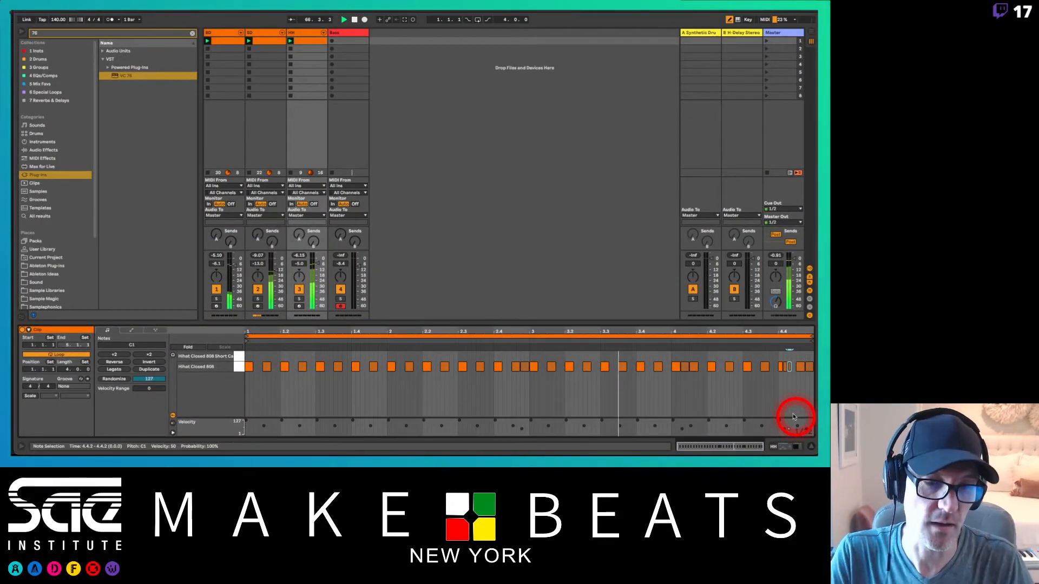
# Step: Replace the Hihat Closed 808 note at 3.4.3 with two softer 1/32 notes
pyautogui.click(657, 367)
pyautogui.click(657, 367)
pyautogui.click(661, 368)
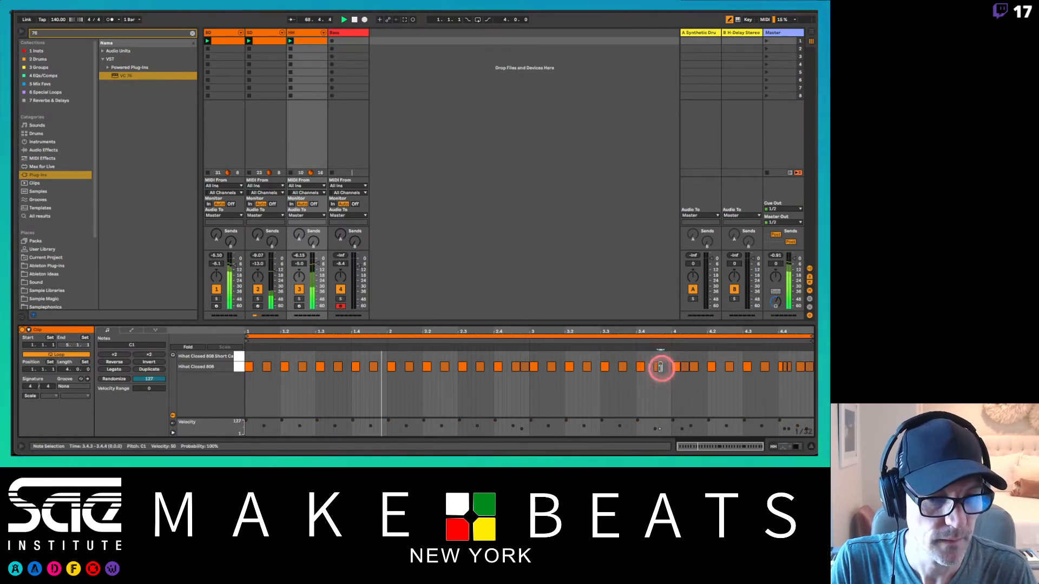
# Step: Add two Hihat Closed 808 1/32 notes at velocity 50 across 3.4.4, up to the start of bar 4
pyautogui.click(665, 369)
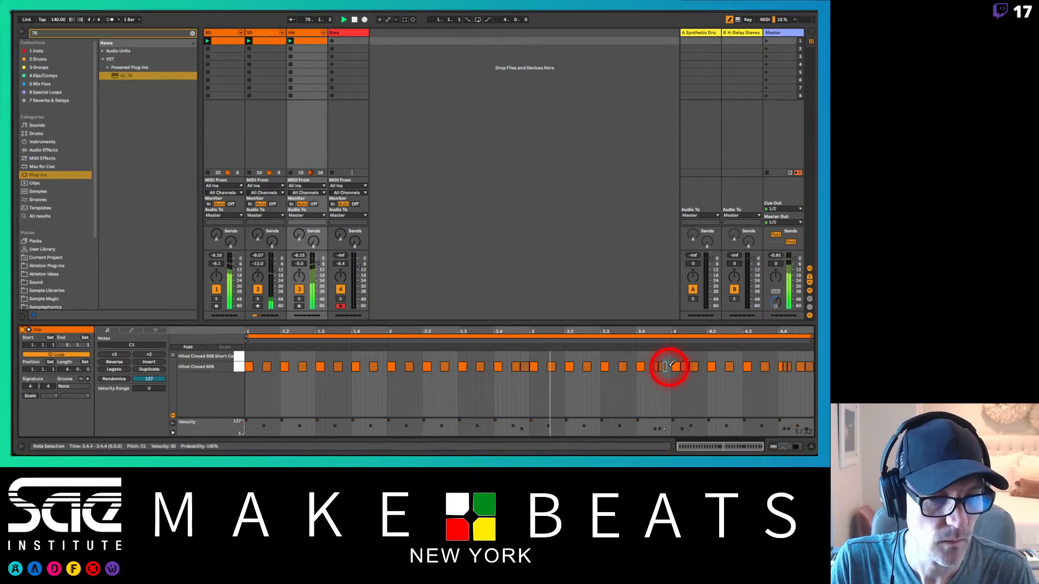
pyautogui.click(669, 367)
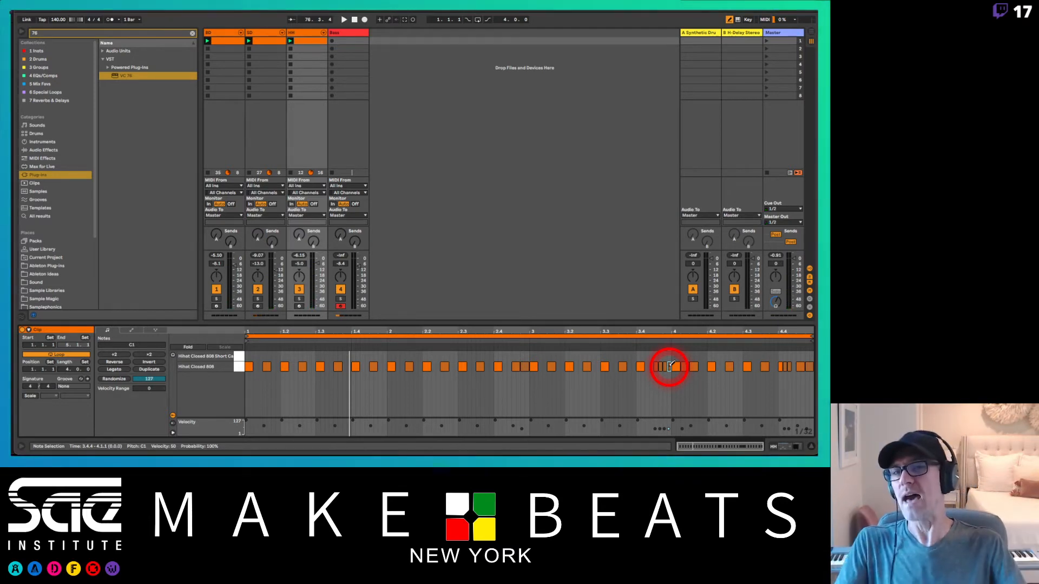
# Step: Create an empty MIDI clip in the Bass track's first slot and duplicate its loop to two bars
pyautogui.doubleClick(350, 43)
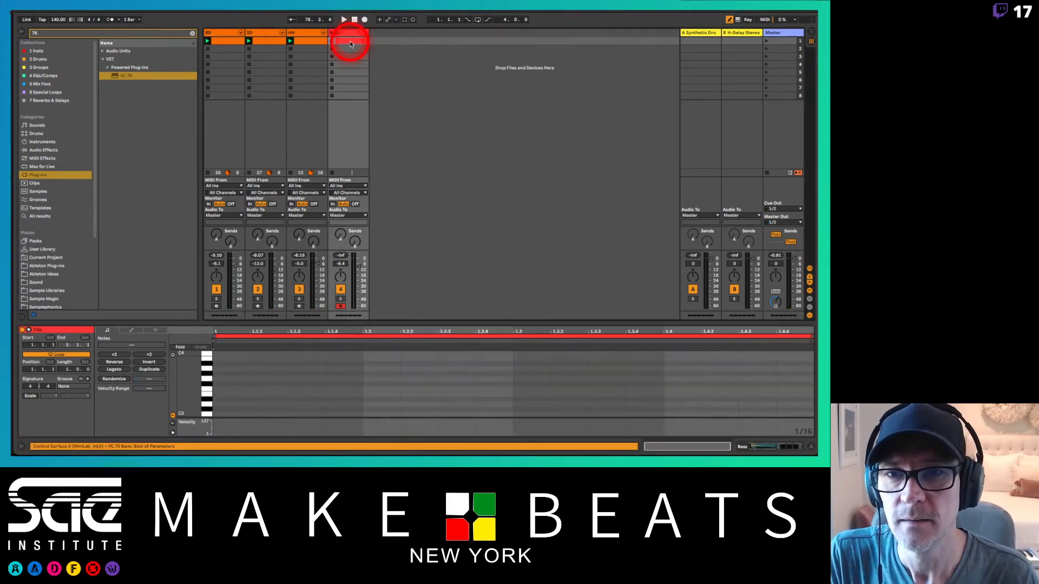
pyautogui.moveTo(196, 410); pyautogui.dragTo(196, 411)
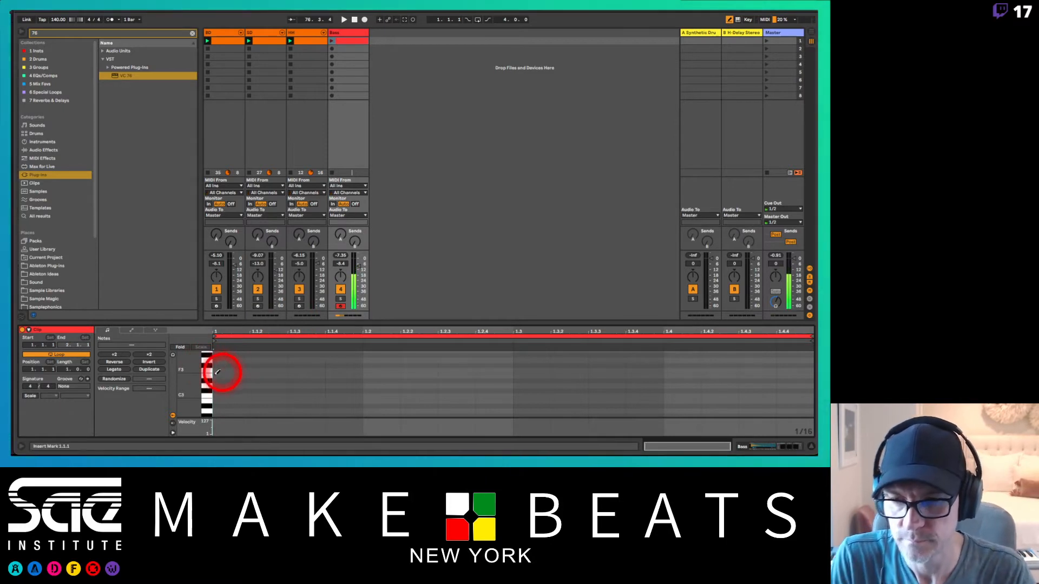
pyautogui.click(153, 369)
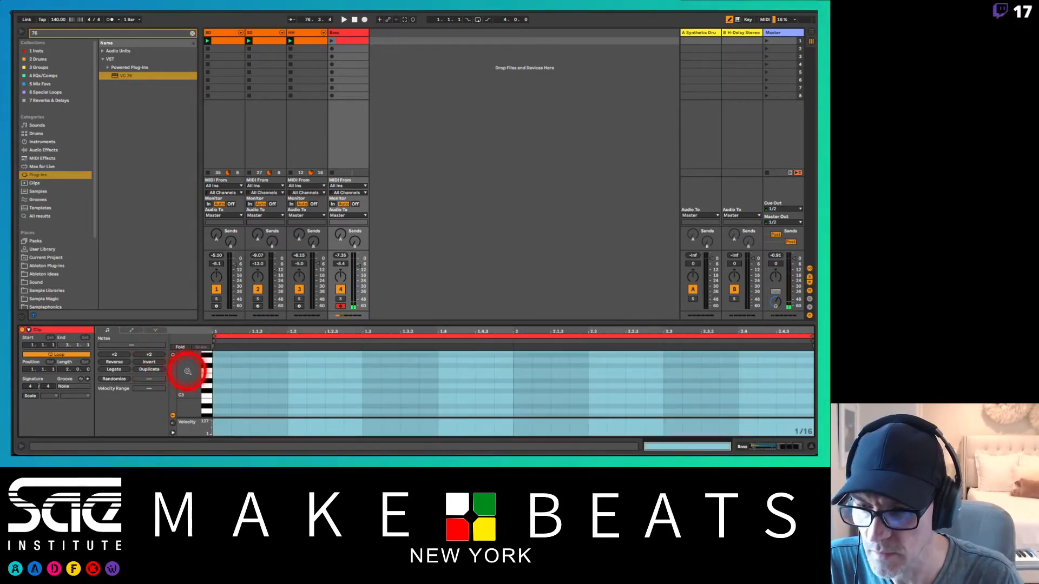
# Step: Display the BD and Bass clips together in the note editor, unfolded, and enlarge the editor to show more pitch rows
pyautogui.moveTo(187, 371); pyautogui.dragTo(187, 372)
pyautogui.click(351, 43)
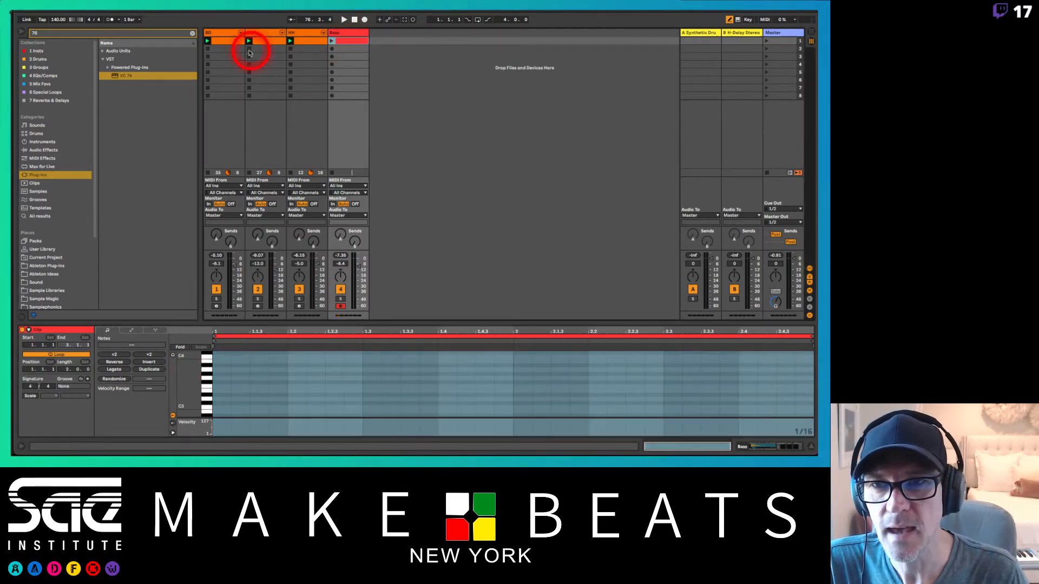
pyautogui.keyDown('super'); pyautogui.click(231, 43); pyautogui.keyUp('super')
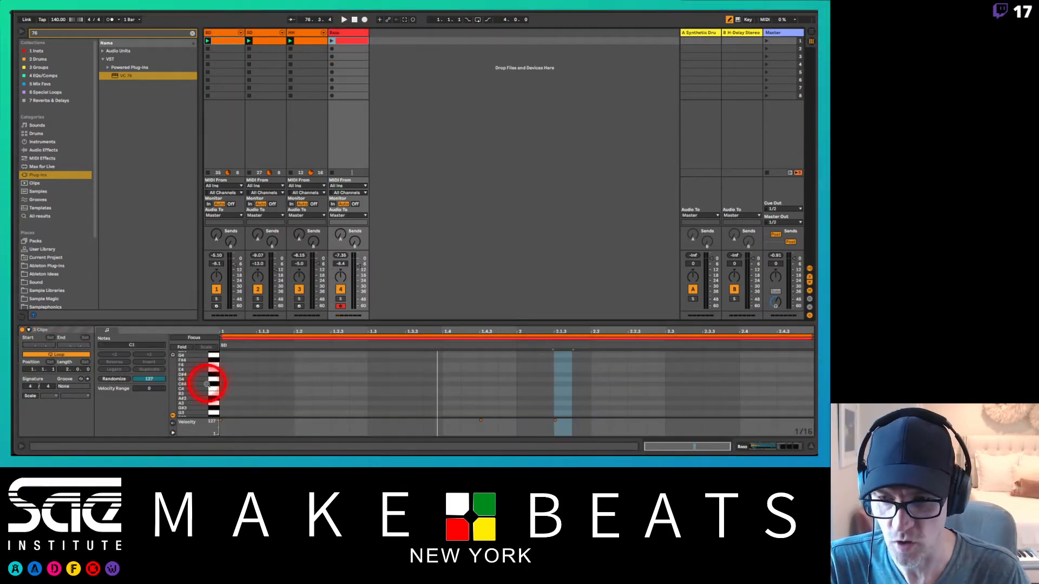
pyautogui.click(183, 347)
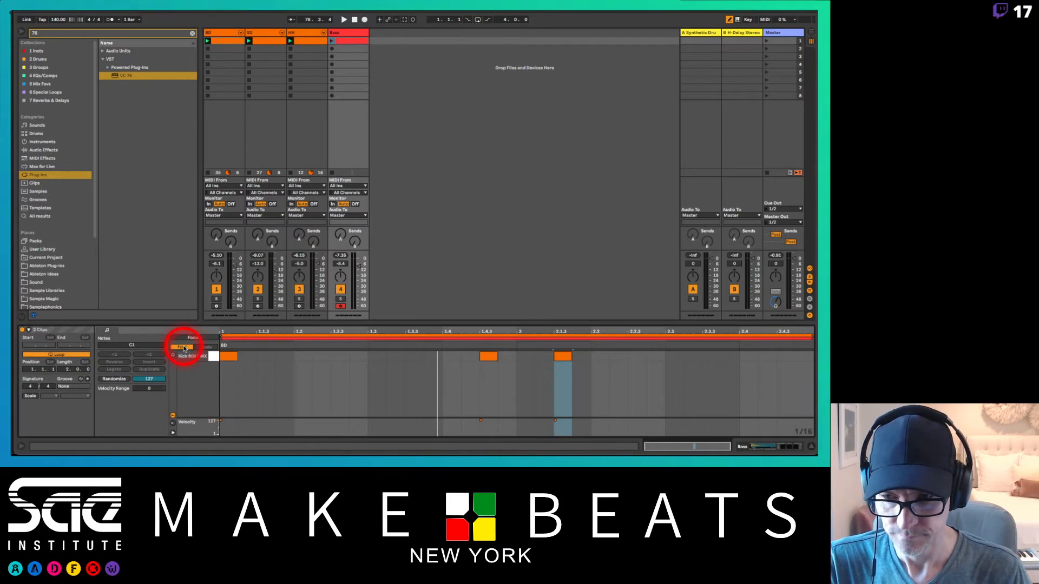
pyautogui.click(184, 348)
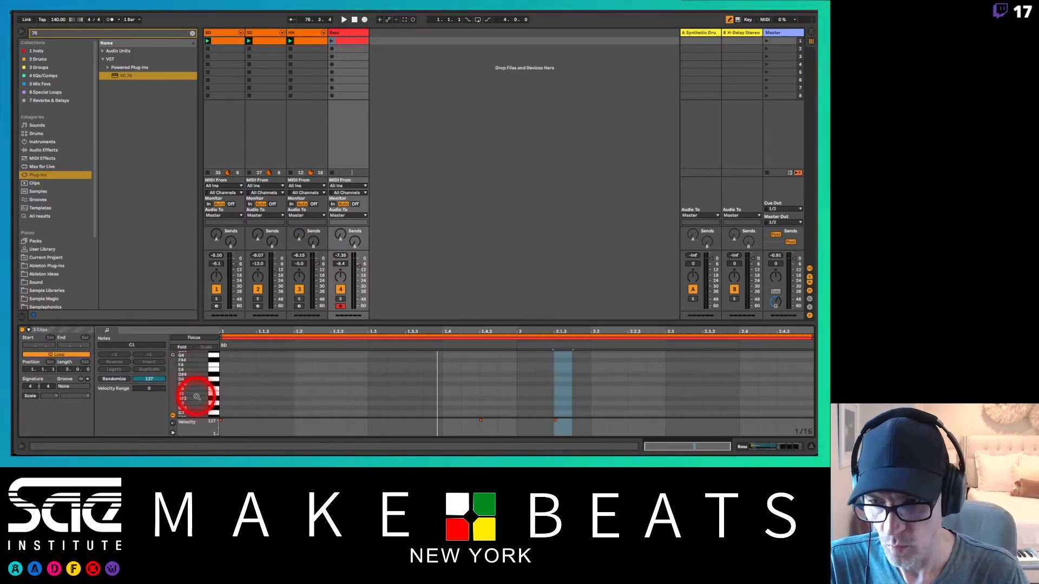
pyautogui.moveTo(197, 398); pyautogui.dragTo(197, 399)
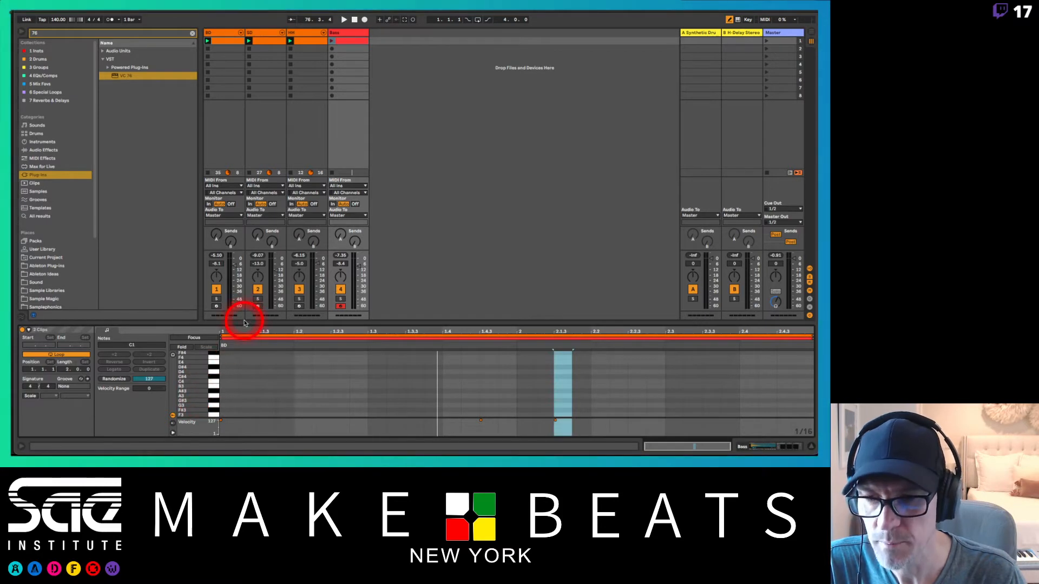
pyautogui.moveTo(243, 322); pyautogui.dragTo(214, 191)
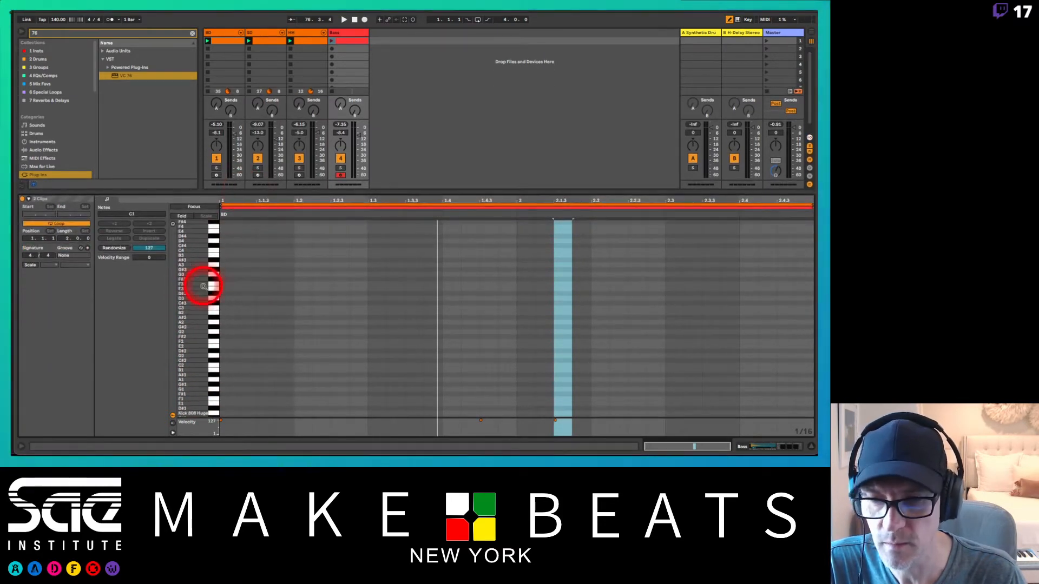
pyautogui.moveTo(197, 346); pyautogui.dragTo(197, 350)
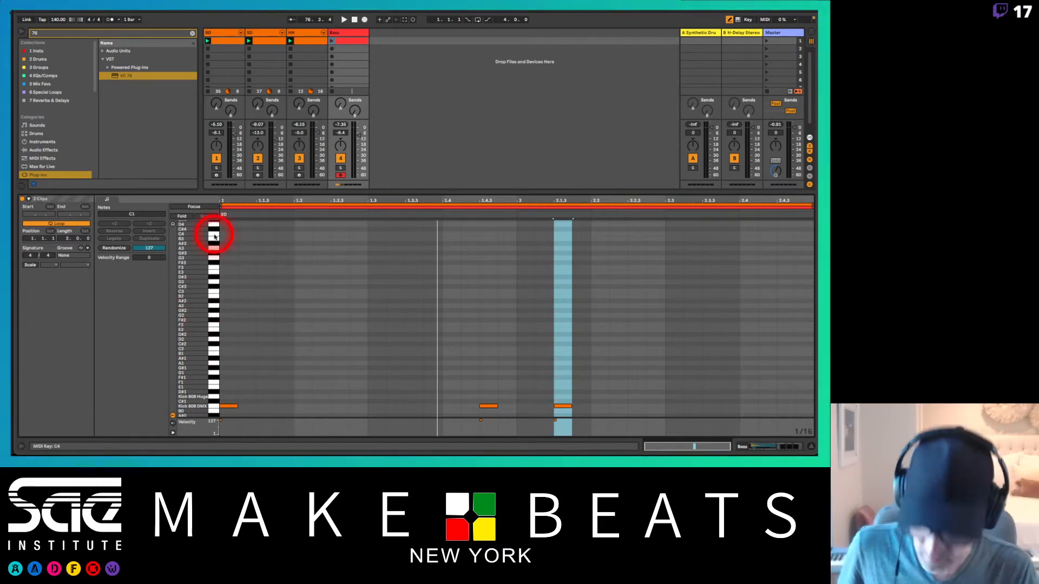
# Step: Focus editing on the Bass clip and add an F3 note at 1.1.1
pyautogui.scroll(3, 213, 238)
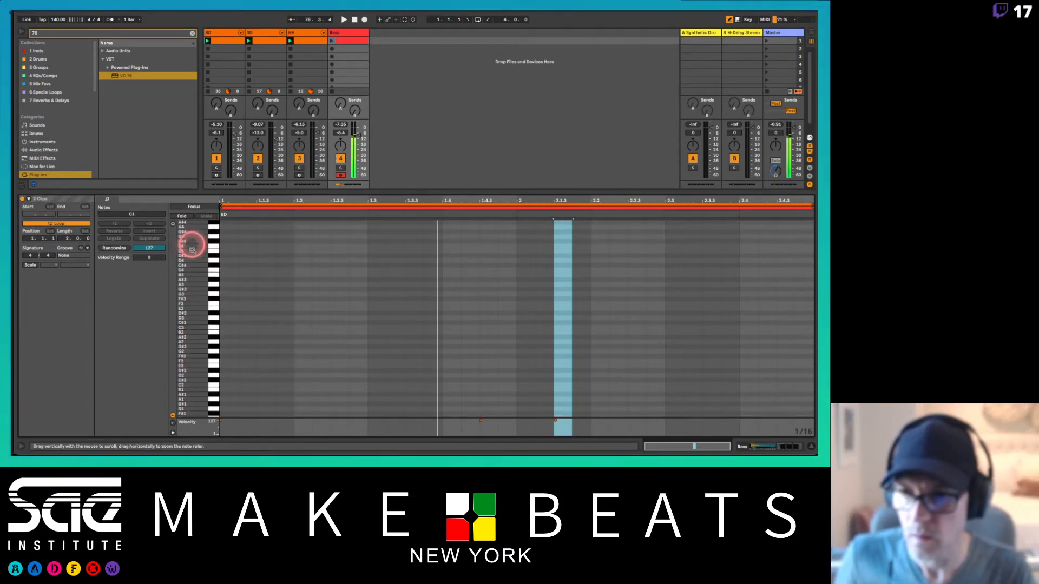
pyautogui.click(236, 208)
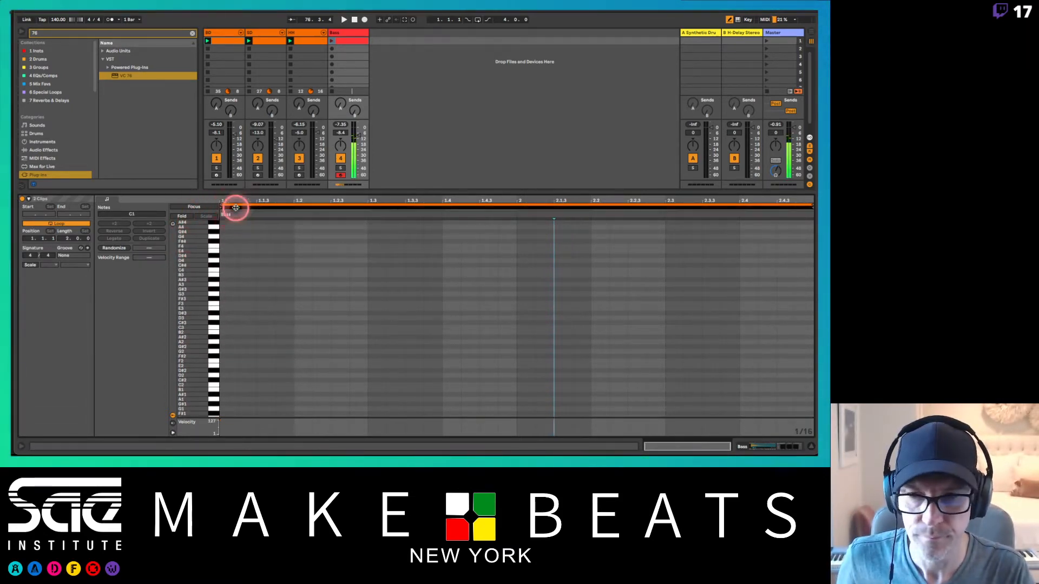
pyautogui.click(203, 208)
pyautogui.moveTo(201, 305); pyautogui.dragTo(200, 301)
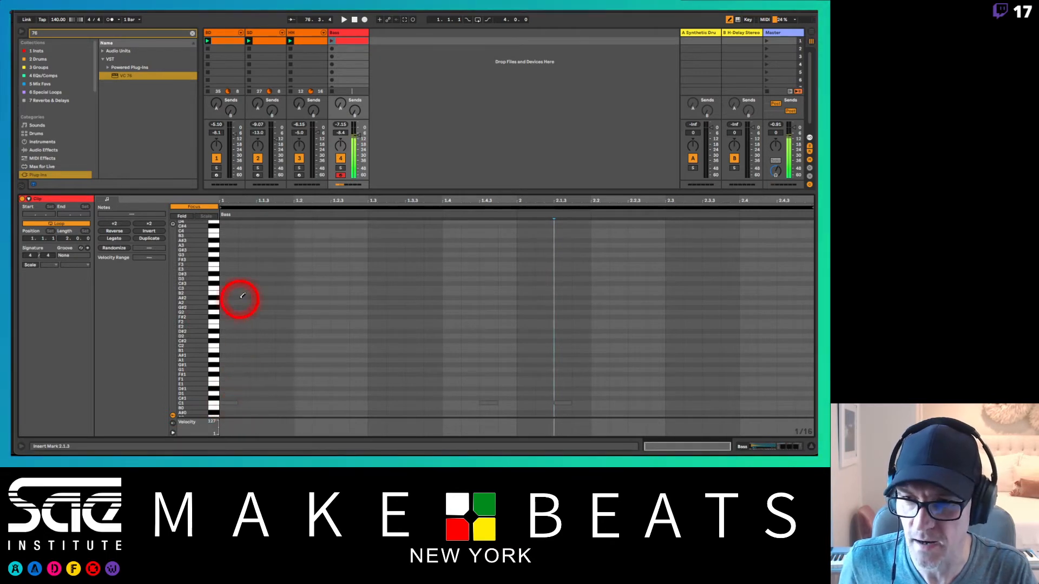
pyautogui.click(233, 263)
pyautogui.click(233, 263)
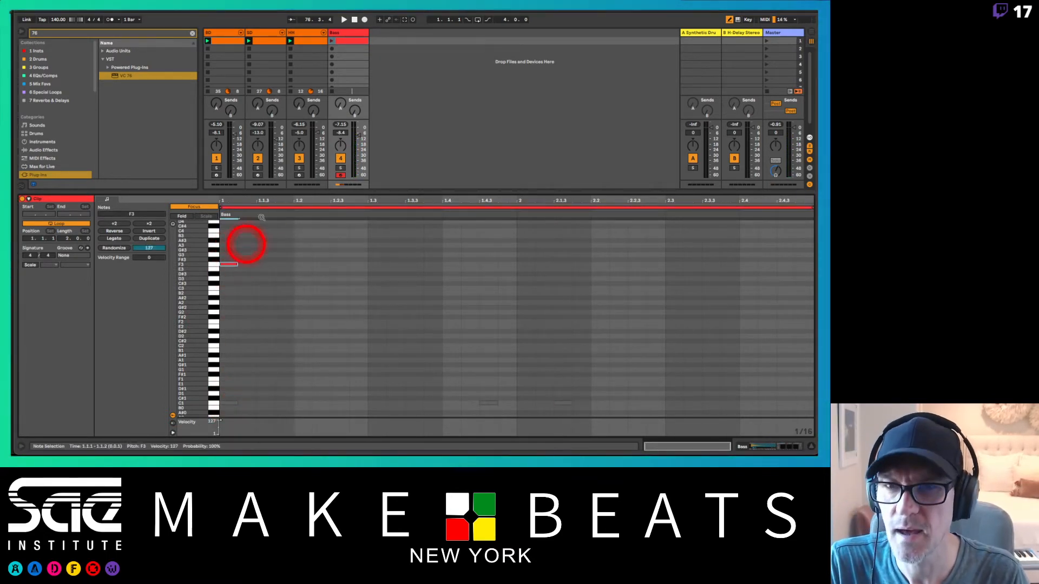
# Step: Launch the Bass clip and add C4 notes at 1.4.3 and 2.1.3, C3 at 2.2.1 and 2.3.1, and G#3 at 2.4.3
pyautogui.click(334, 32)
pyautogui.click(331, 40)
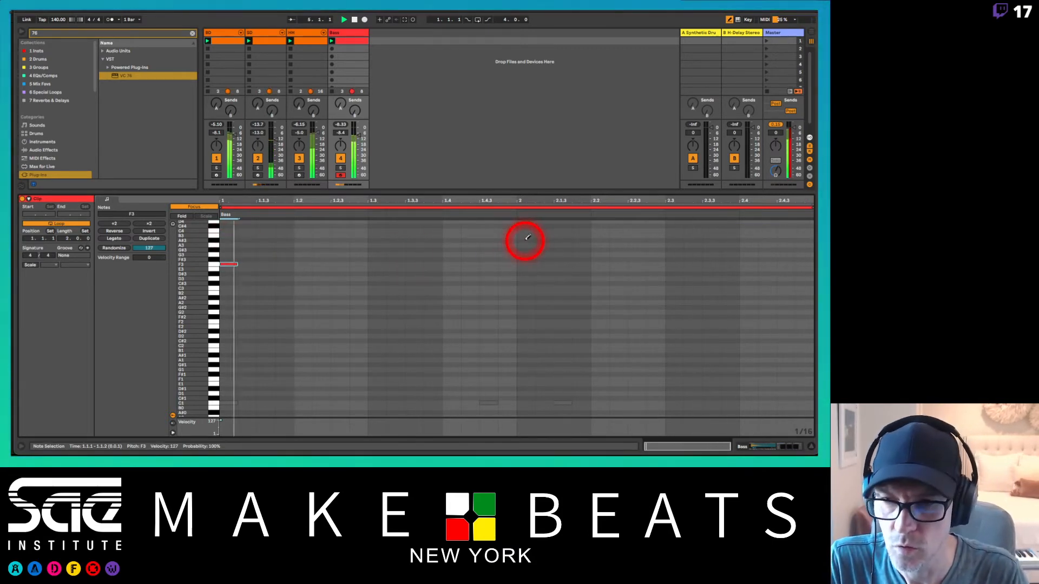
pyautogui.click(487, 230)
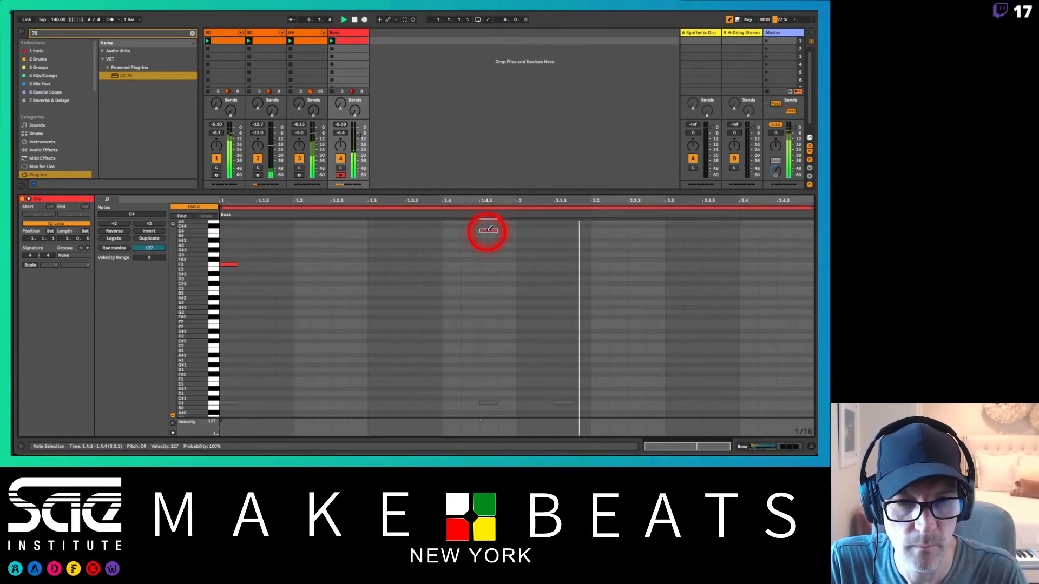
pyautogui.click(567, 230)
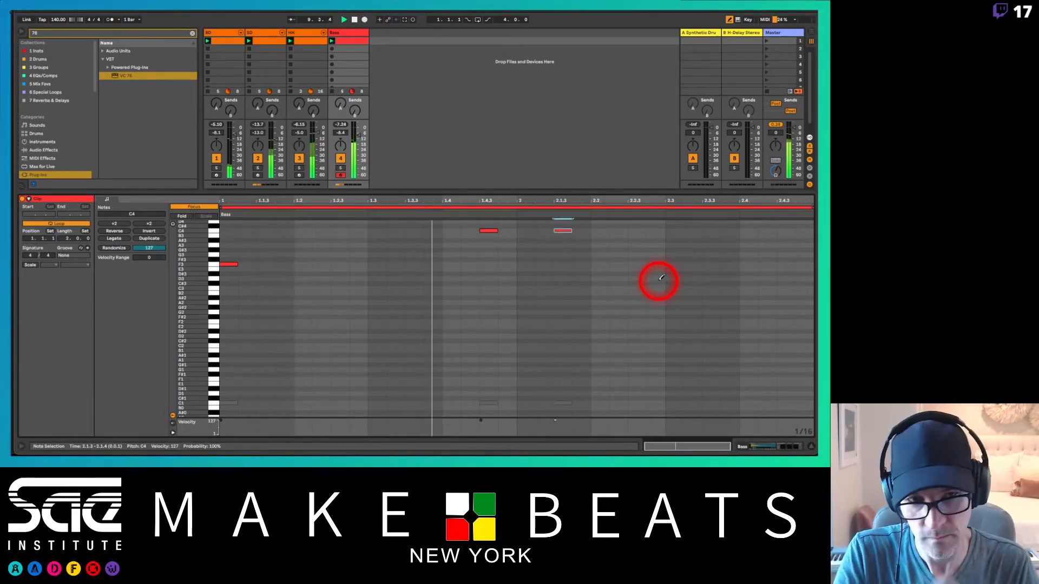
pyautogui.click(600, 287)
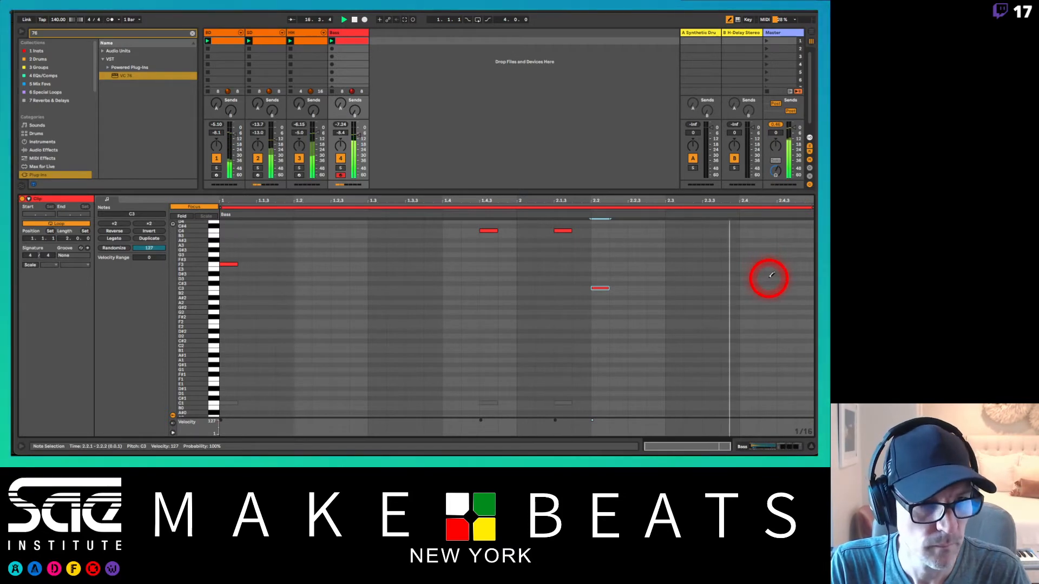
pyautogui.click(784, 249)
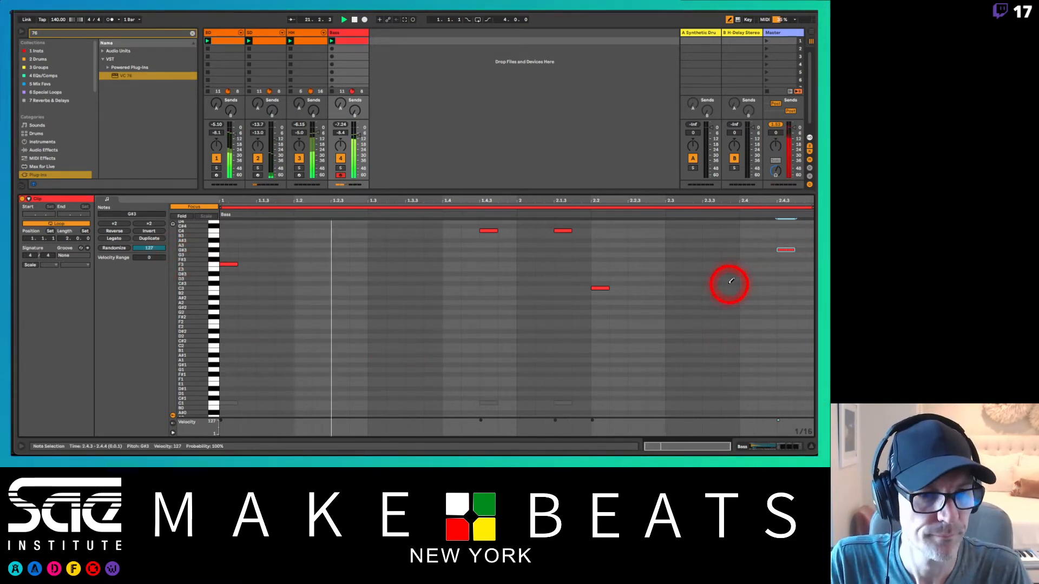
pyautogui.click(671, 288)
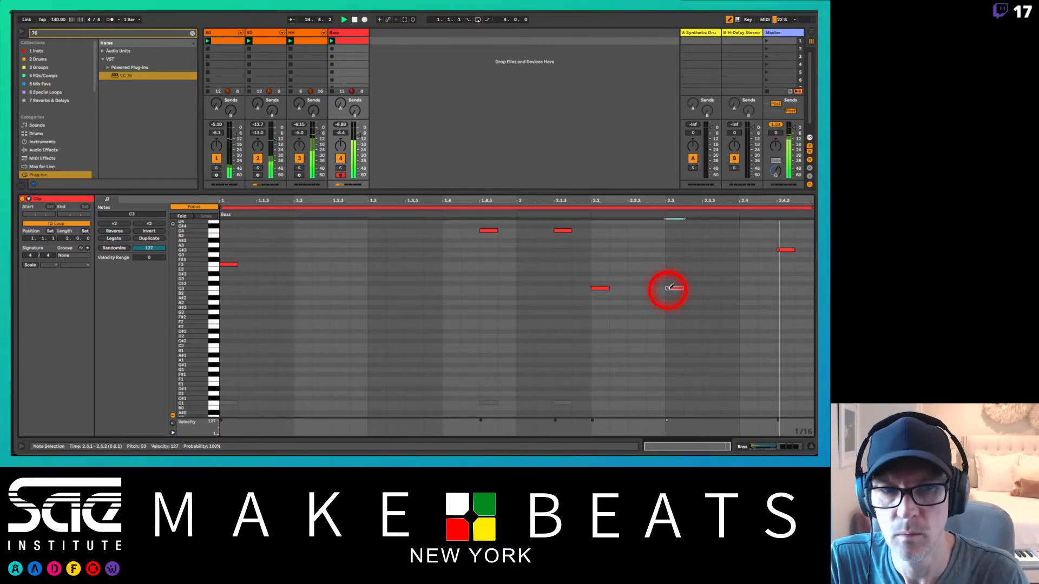
# Step: Duplicate the Bass loop to four bars and remove its C4 at 1.4.3, C3 at 2.3.1 and G#3 at 2.4.3
pyautogui.click(147, 240)
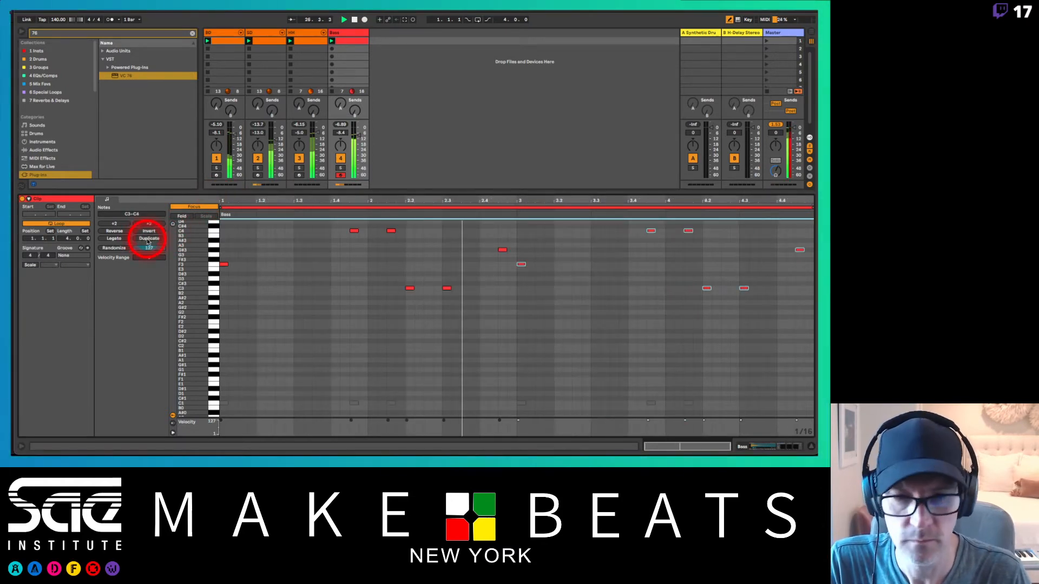
pyautogui.click(391, 230)
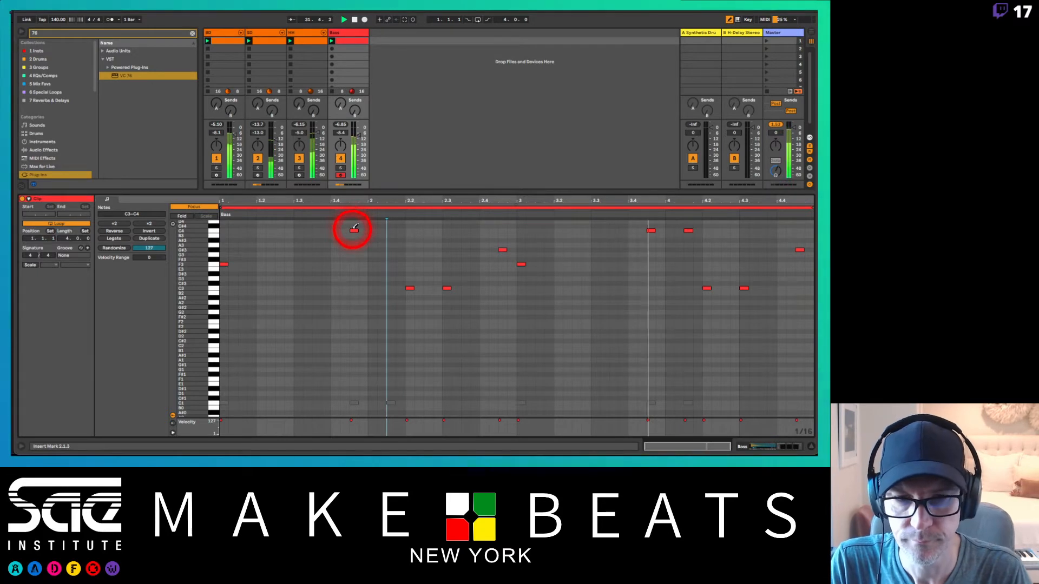
pyautogui.click(390, 230)
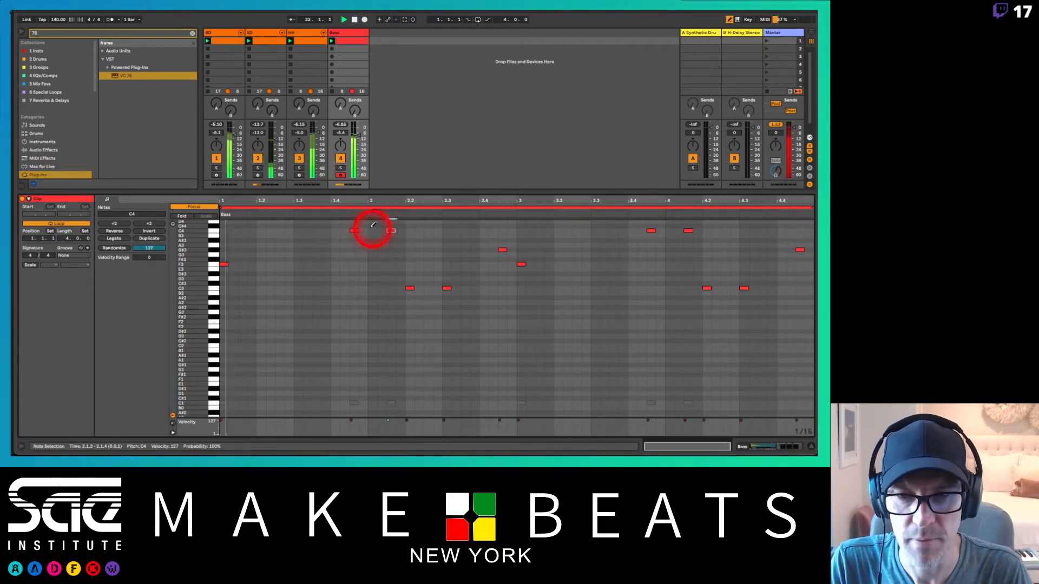
pyautogui.click(354, 230)
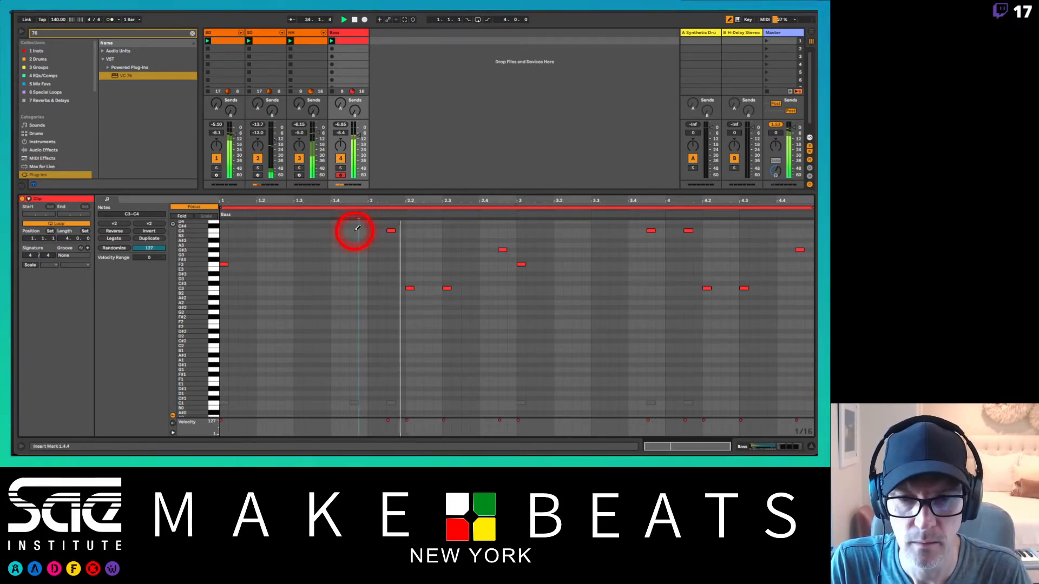
pyautogui.click(447, 288)
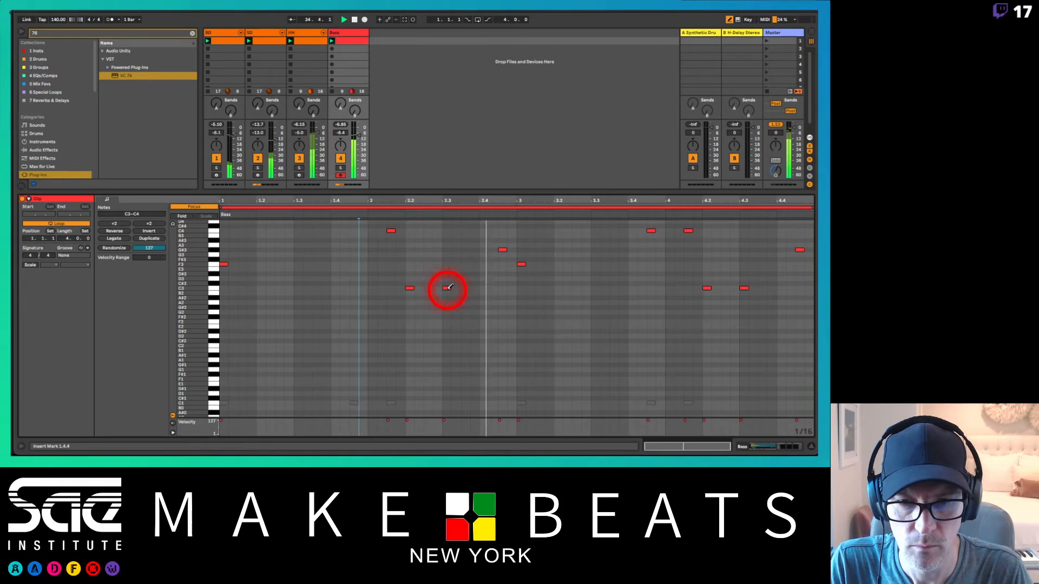
pyautogui.click(503, 249)
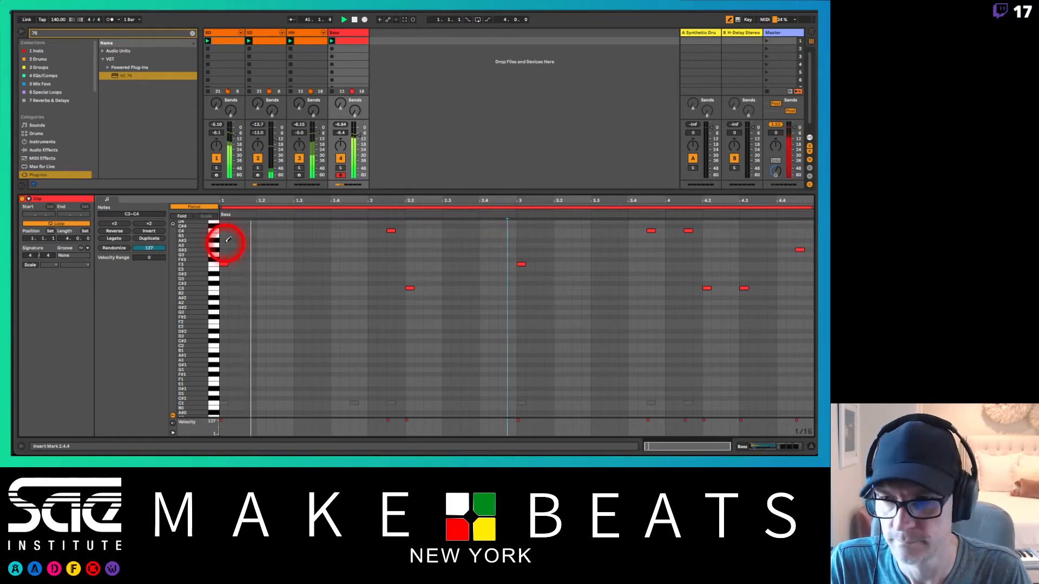
# Step: Duplicate the Bass loop to eight bars and remove the C4 at 3.4.3 and the C3 at 4.3.1
pyautogui.click(149, 238)
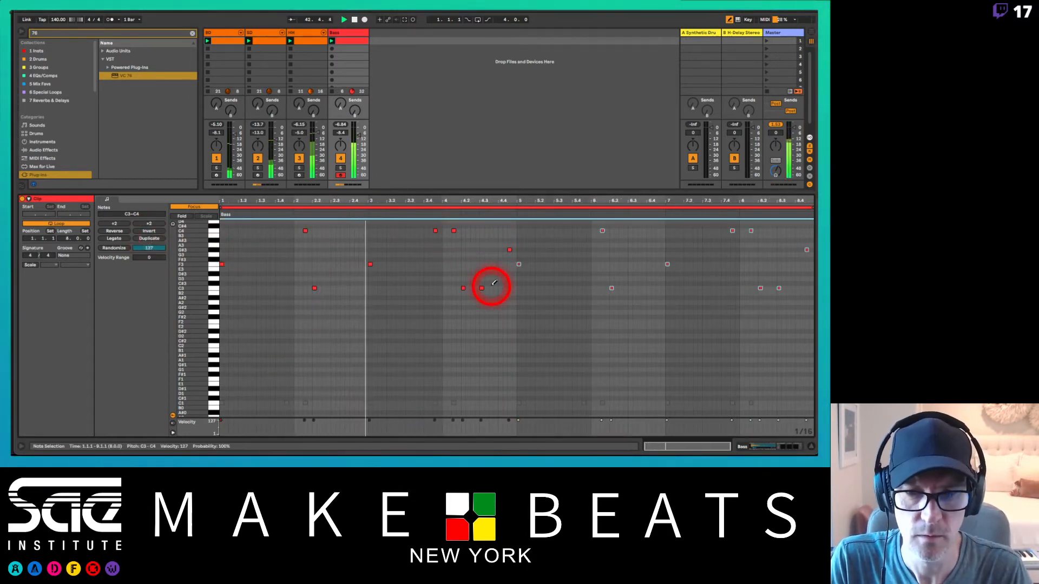
pyautogui.click(435, 231)
pyautogui.click(436, 230)
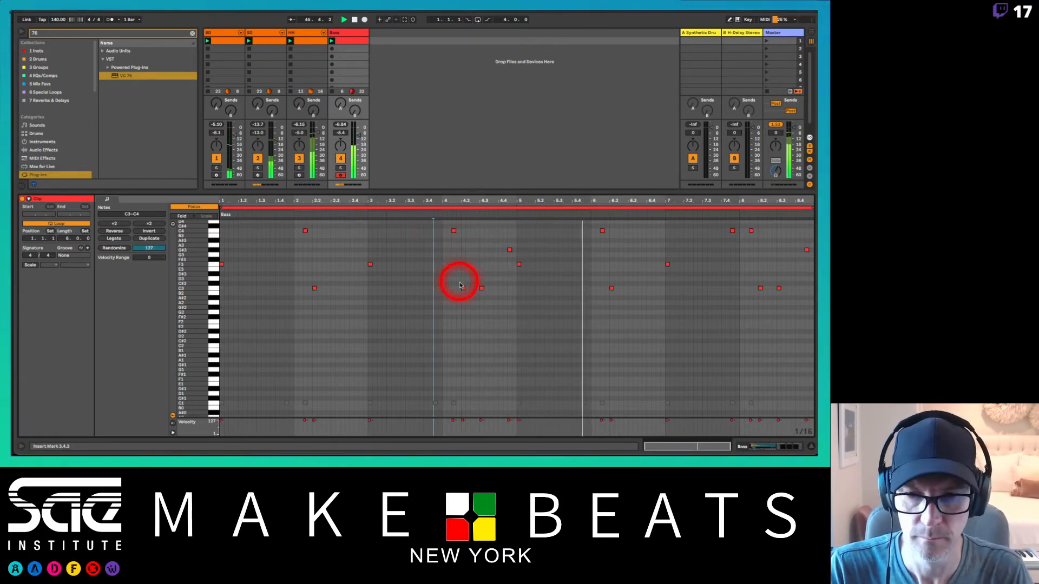
pyautogui.click(481, 287)
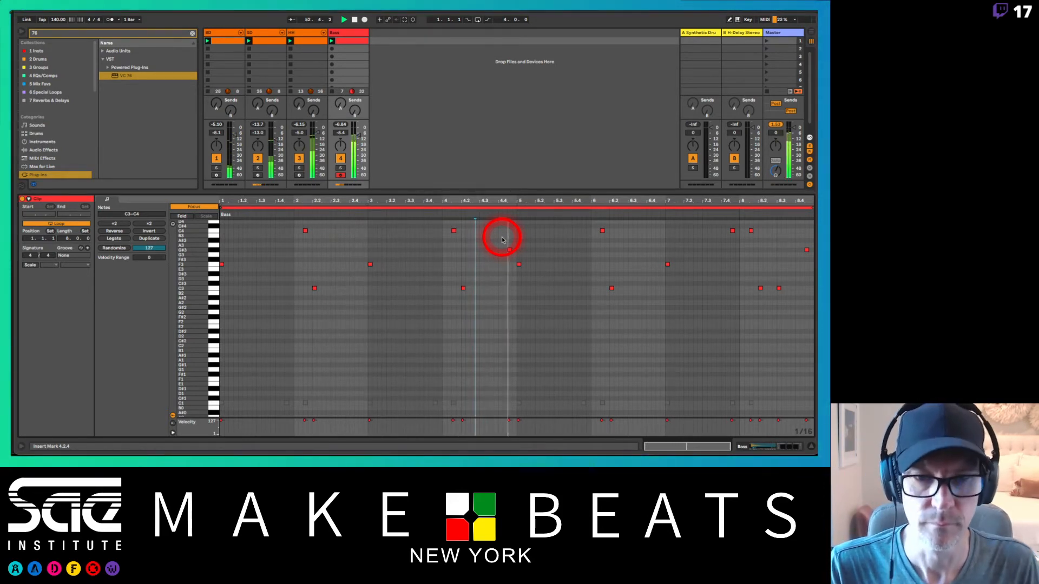
# Step: Switch editing to the BD clip with the note rows folded and duplicate its kick loop to four bars
pyautogui.click(225, 43)
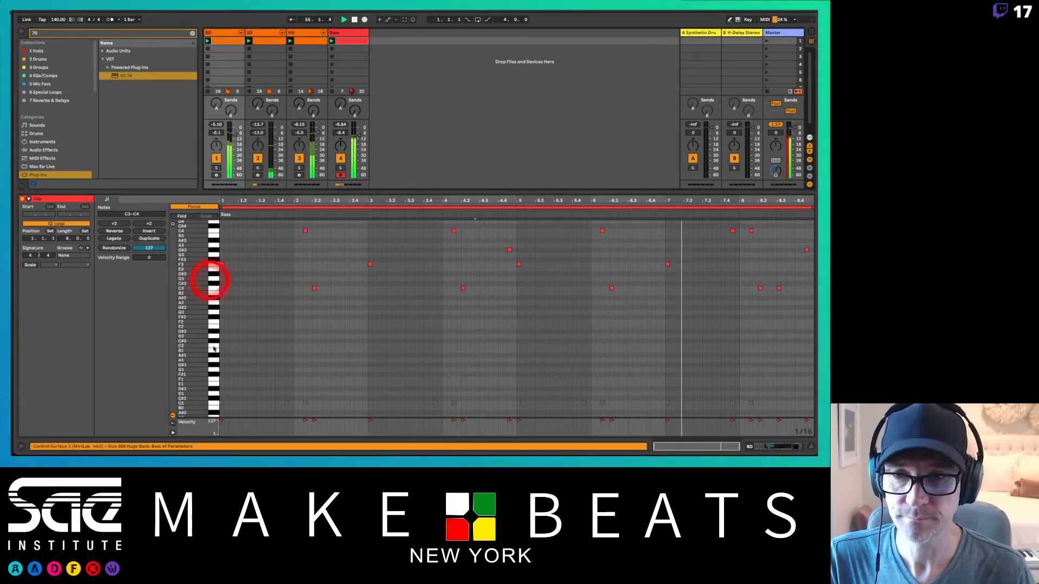
pyautogui.scroll(-5, 233, 333)
pyautogui.scroll(5, 233, 333)
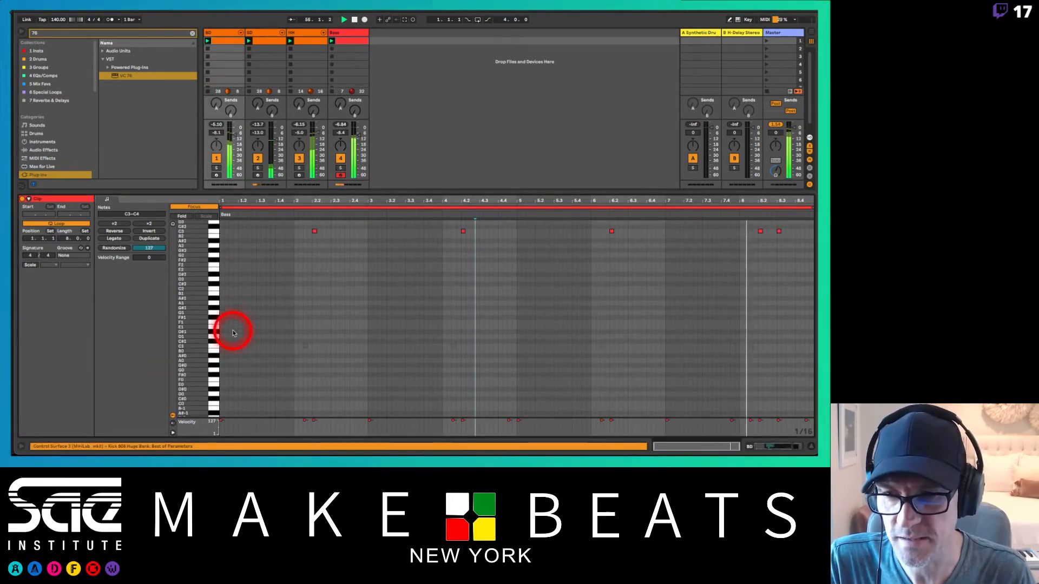
pyautogui.click(181, 215)
pyautogui.click(250, 202)
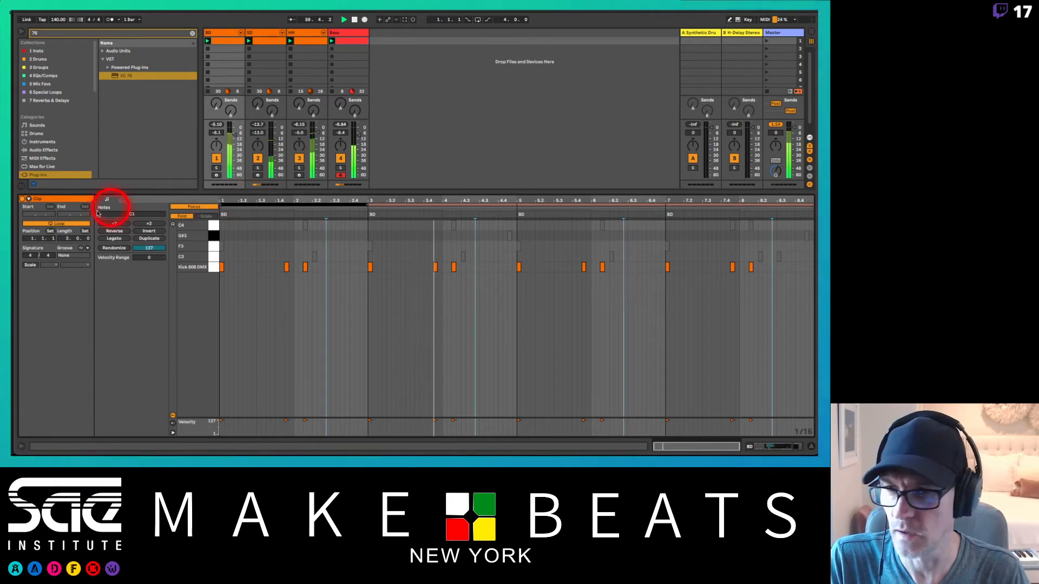
pyautogui.click(155, 238)
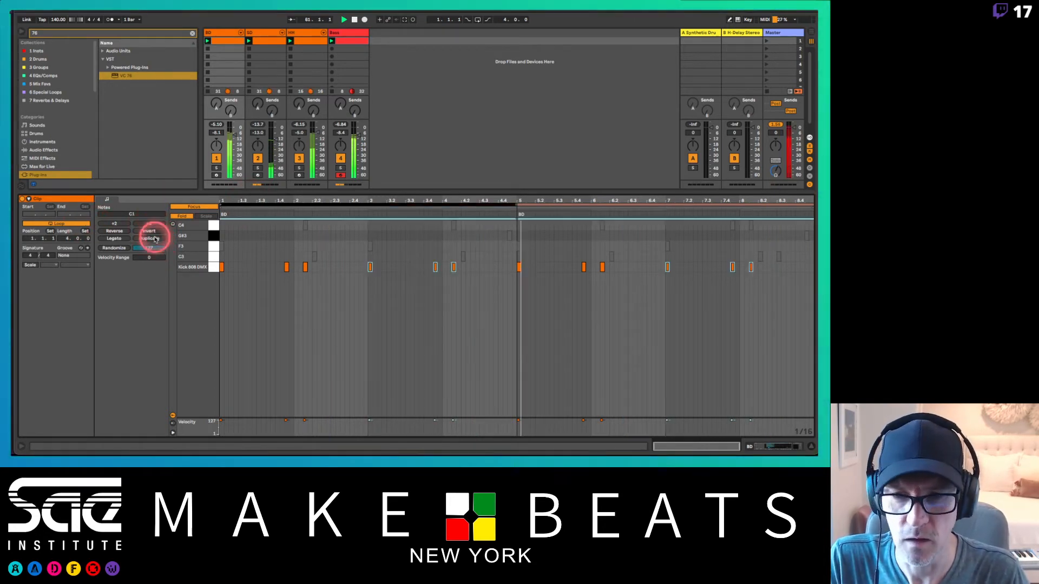
# Step: In the BD clip, deactivate the kick at 1.4.3 and add kicks at 2.2.1 and 4.2.1
pyautogui.click(286, 268)
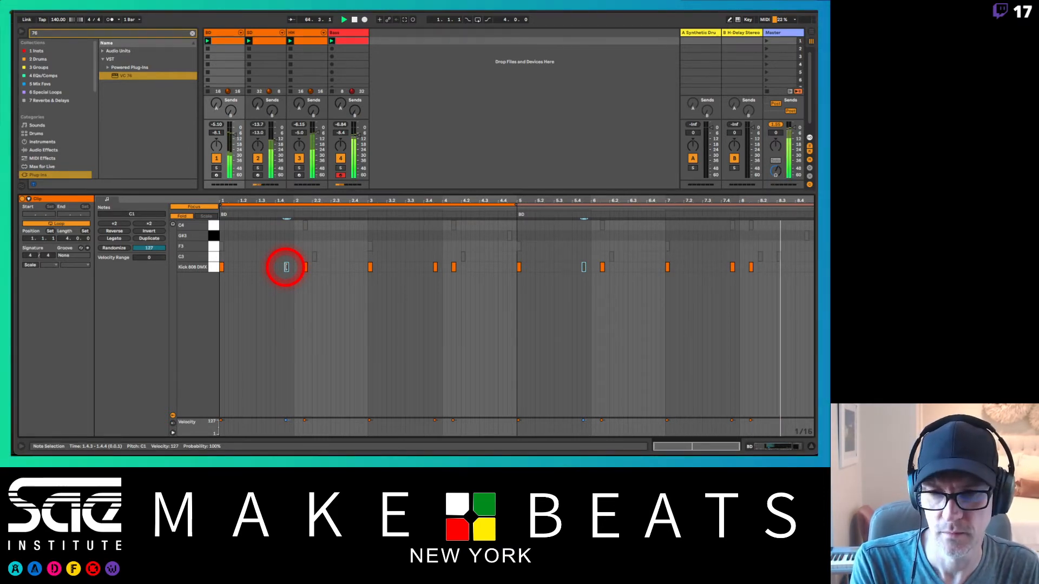
pyautogui.click(306, 271)
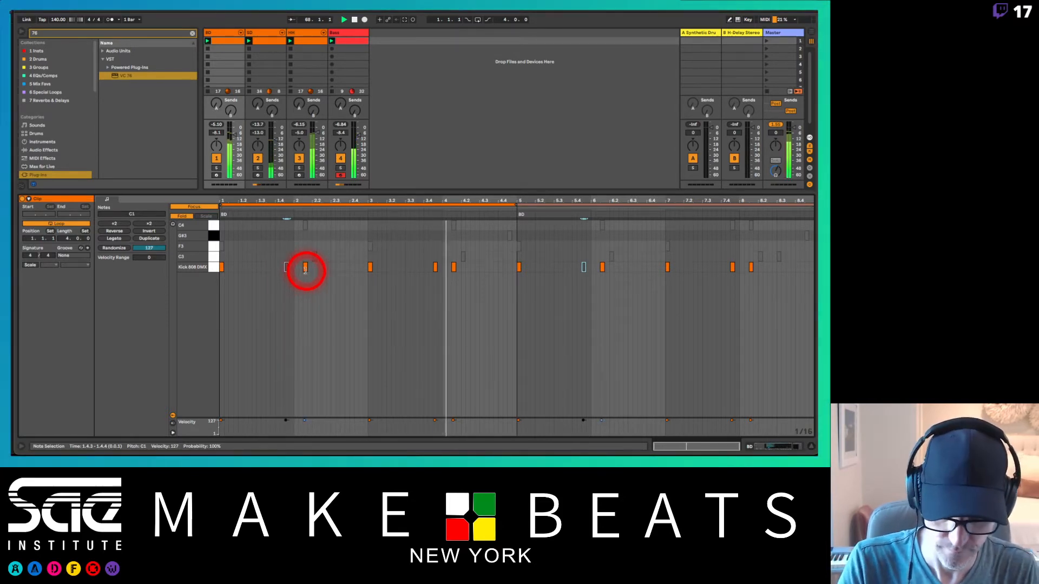
pyautogui.press('b')
pyautogui.click(315, 266)
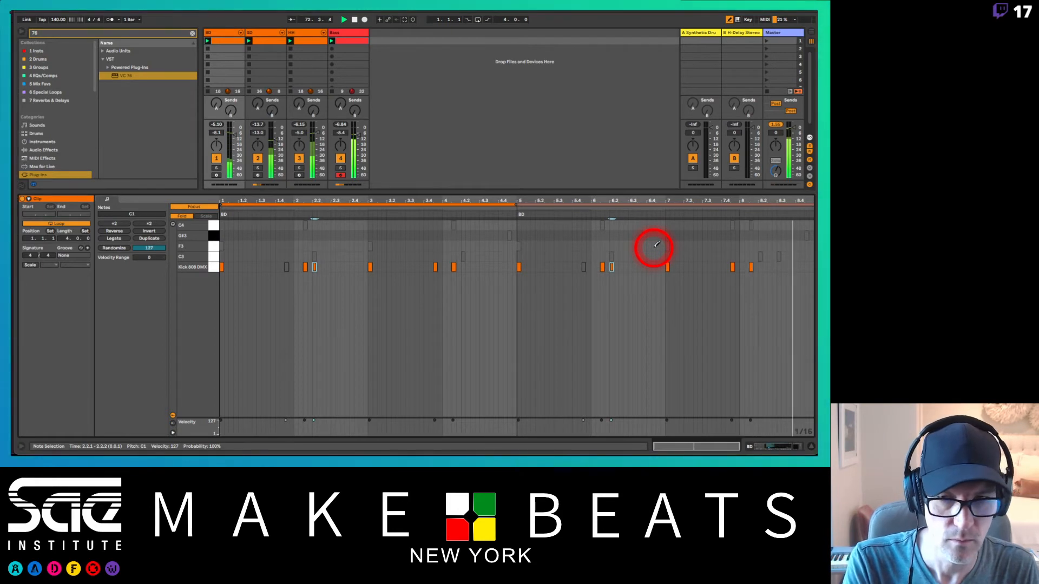
pyautogui.click(463, 267)
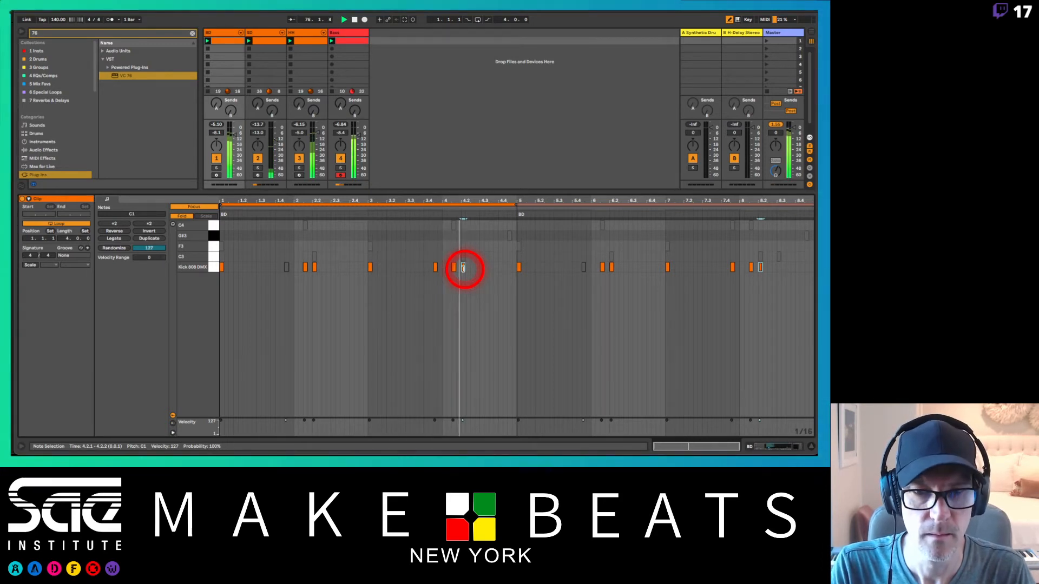
# Step: Duplicate the kick loop to eight bars and deactivate the kick at 3.4.3
pyautogui.click(435, 267)
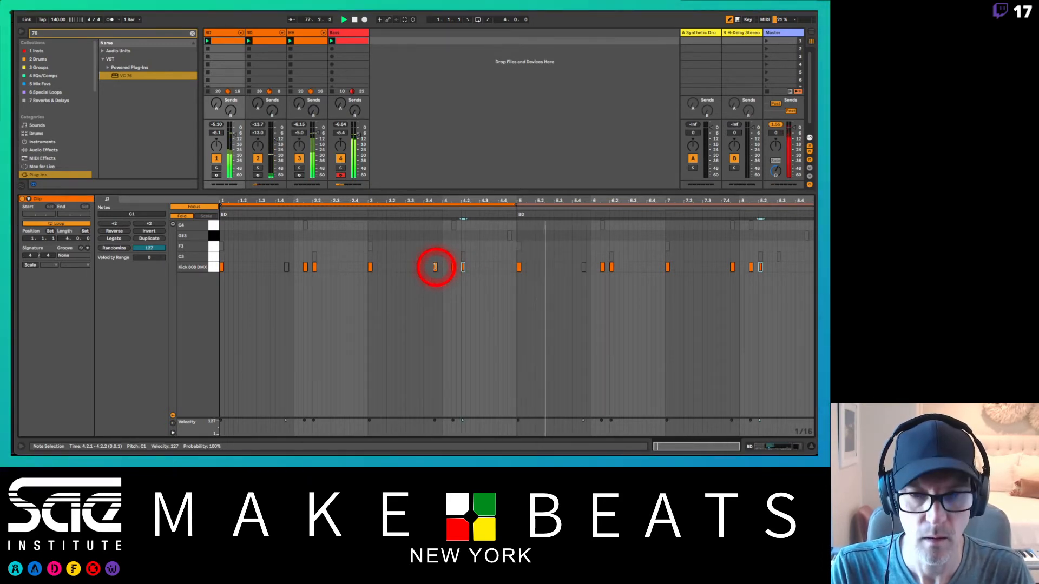
pyautogui.click(144, 240)
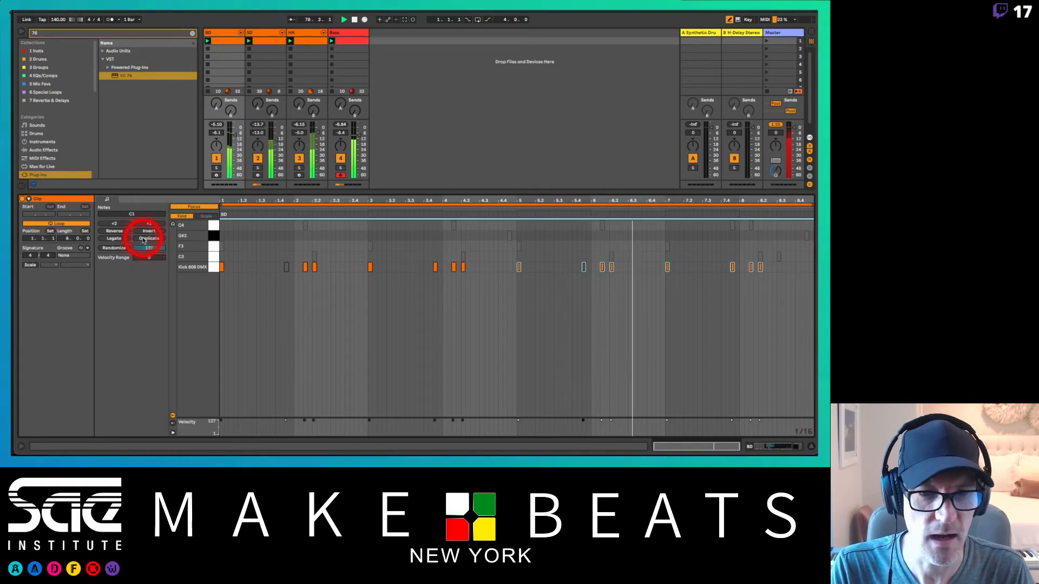
pyautogui.click(436, 267)
pyautogui.press('0')
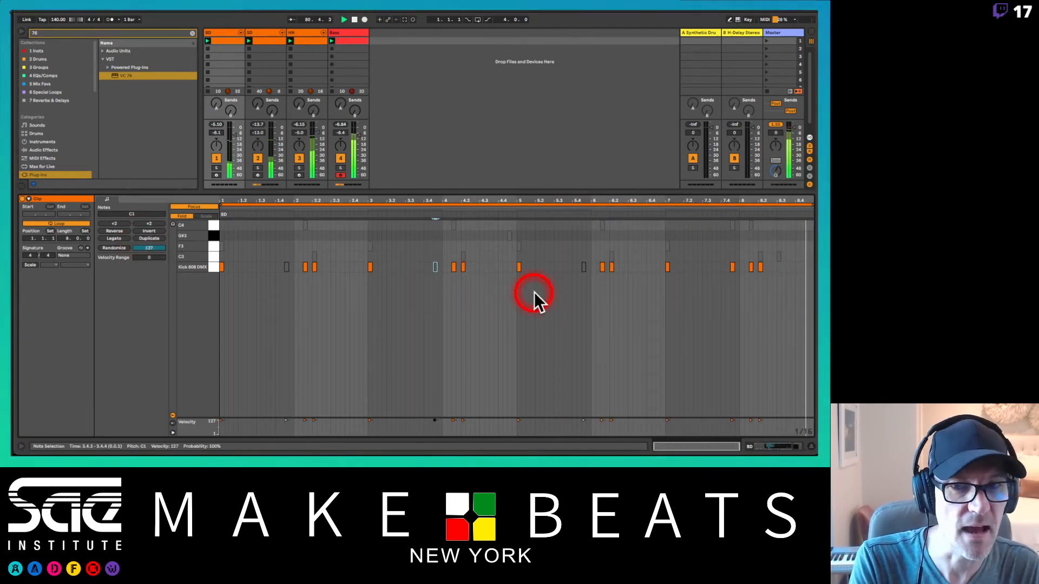
# Step: Add kicks to the eight-bar BD clip at 4.4.3 and 8.3.1
pyautogui.press('b')
pyautogui.click(510, 266)
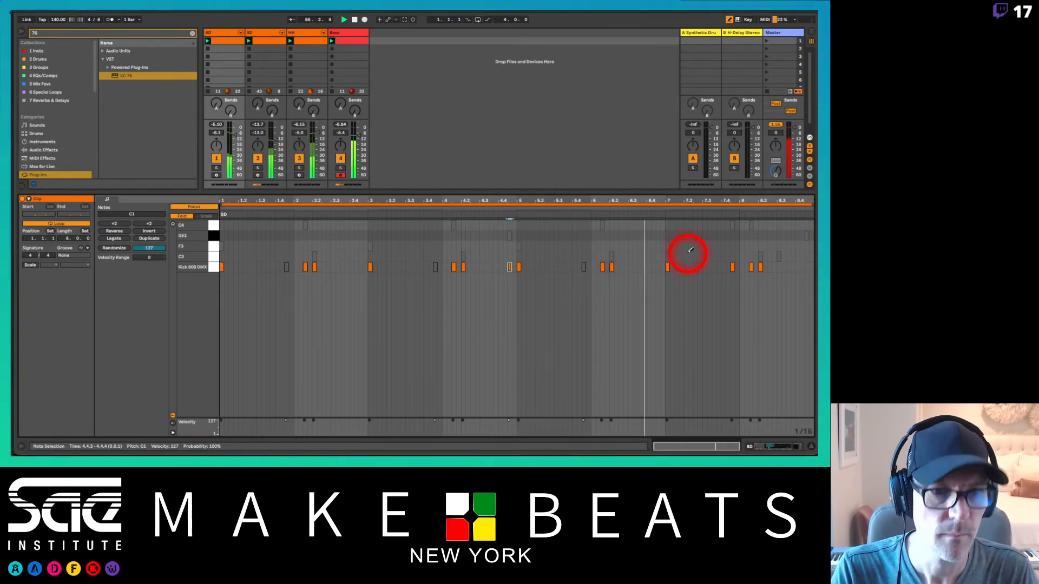
pyautogui.click(778, 266)
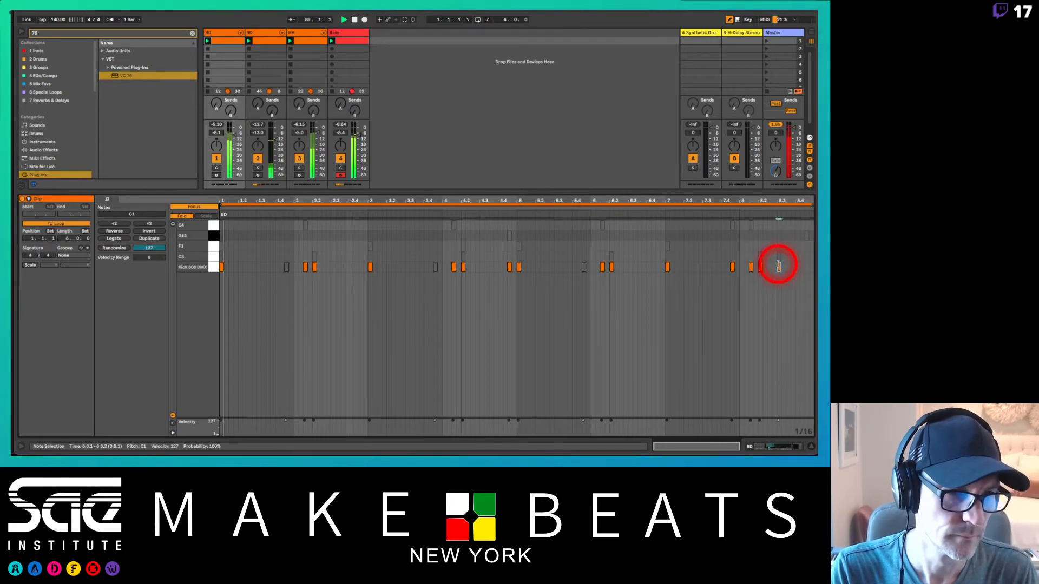
pyautogui.click(814, 265)
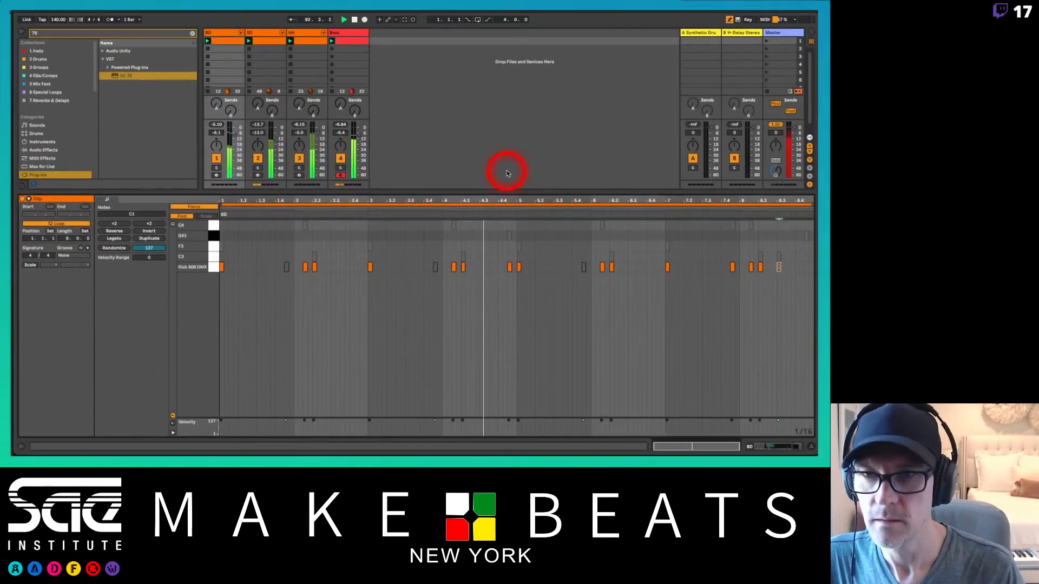
# Step: In the Bass track's Thermal plug-in, set Drive to about 77 percent and Dry/Wet to 42, and close its window
pyautogui.moveTo(505, 190); pyautogui.dragTo(510, 312)
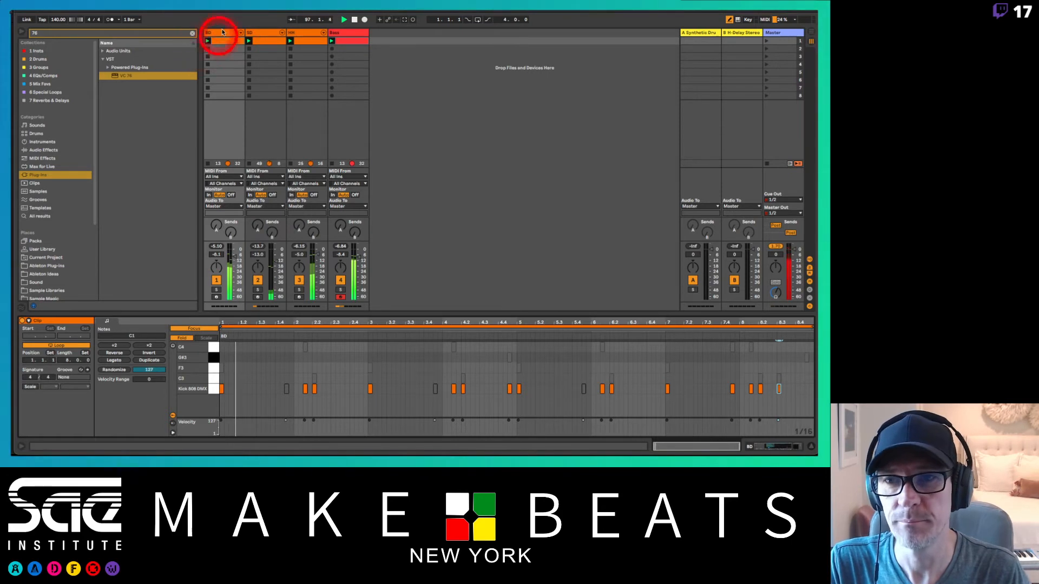
pyautogui.click(349, 35)
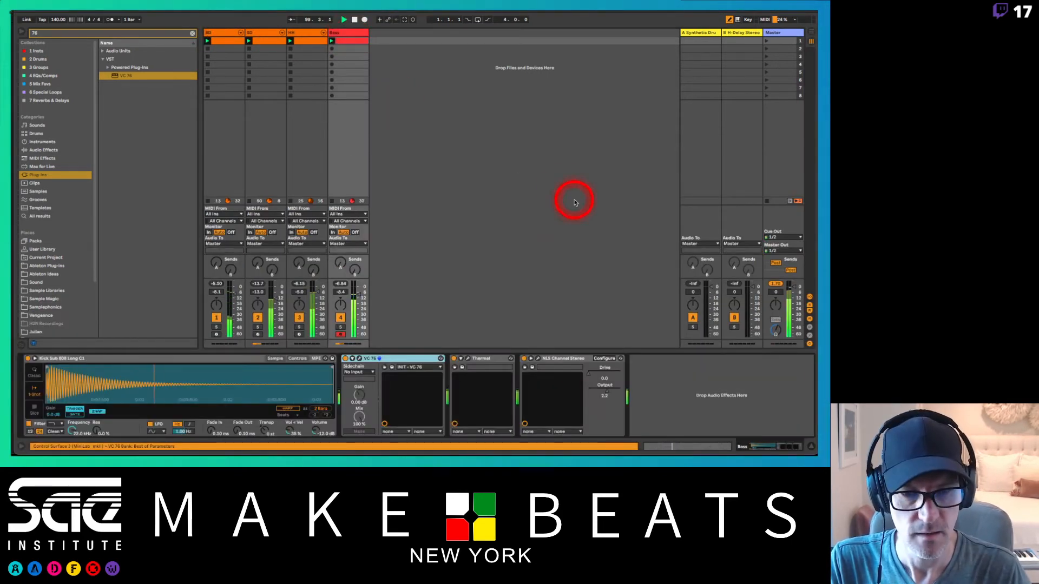
pyautogui.click(469, 359)
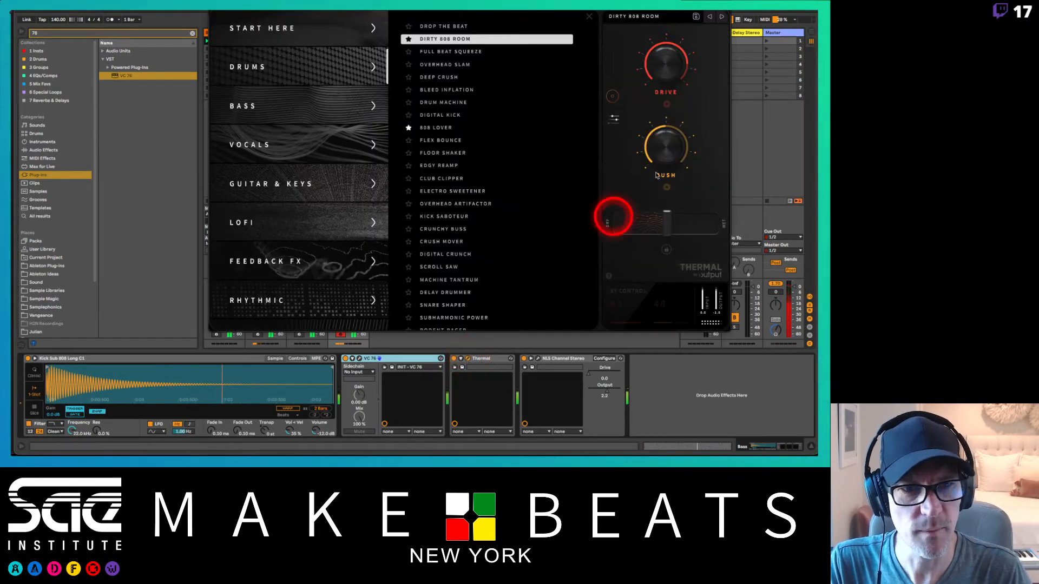
pyautogui.moveTo(669, 60); pyautogui.dragTo(670, 102)
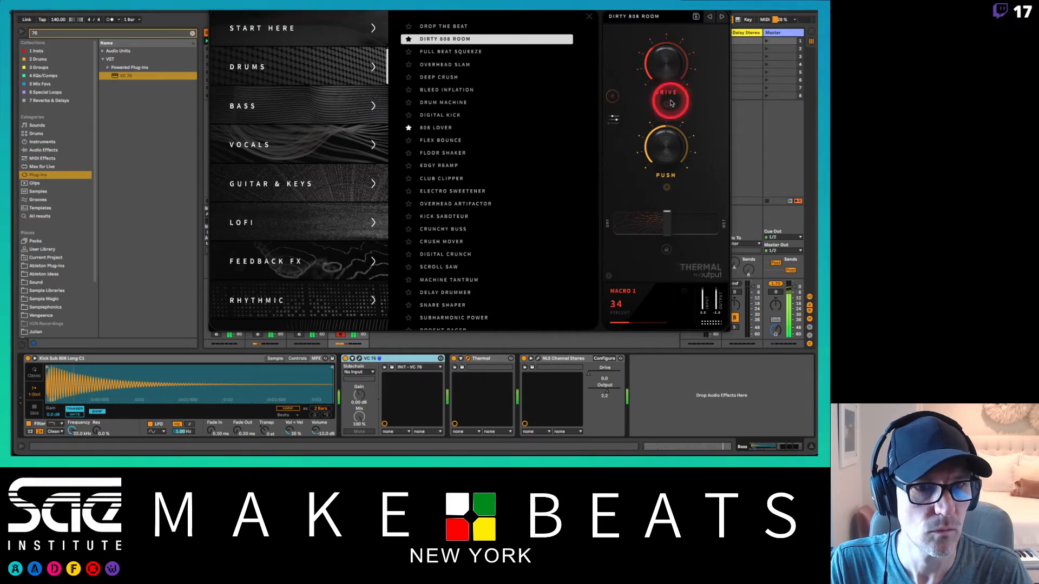
pyautogui.moveTo(667, 220); pyautogui.dragTo(650, 231)
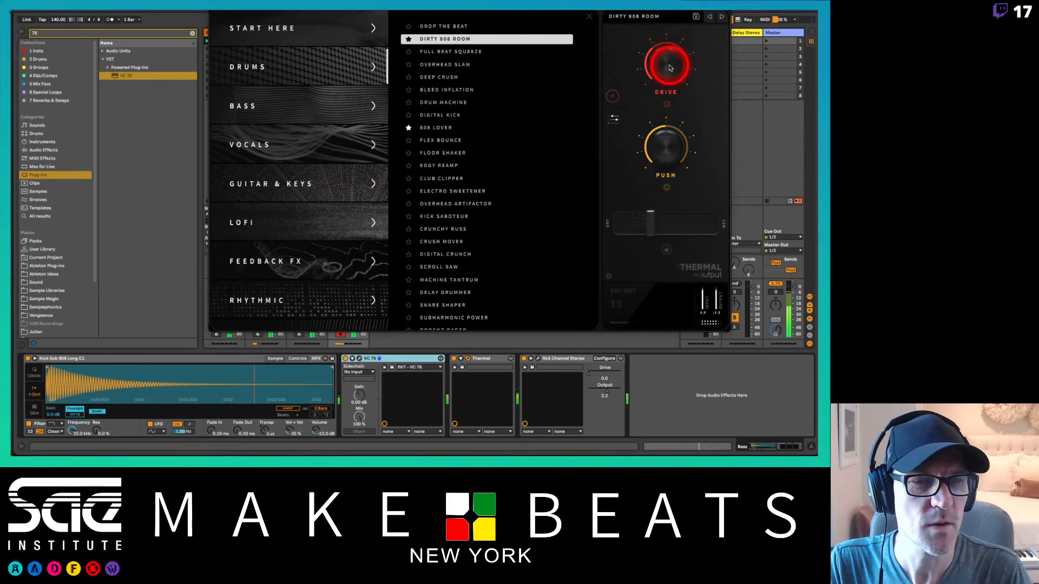
pyautogui.moveTo(650, 231); pyautogui.dragTo(657, 233)
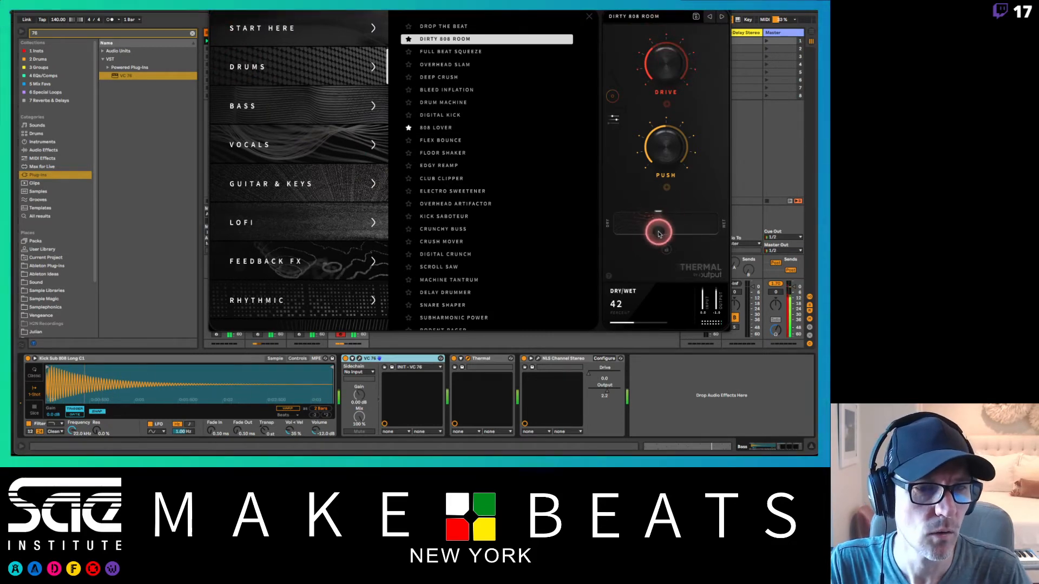
pyautogui.moveTo(656, 103); pyautogui.dragTo(660, 32)
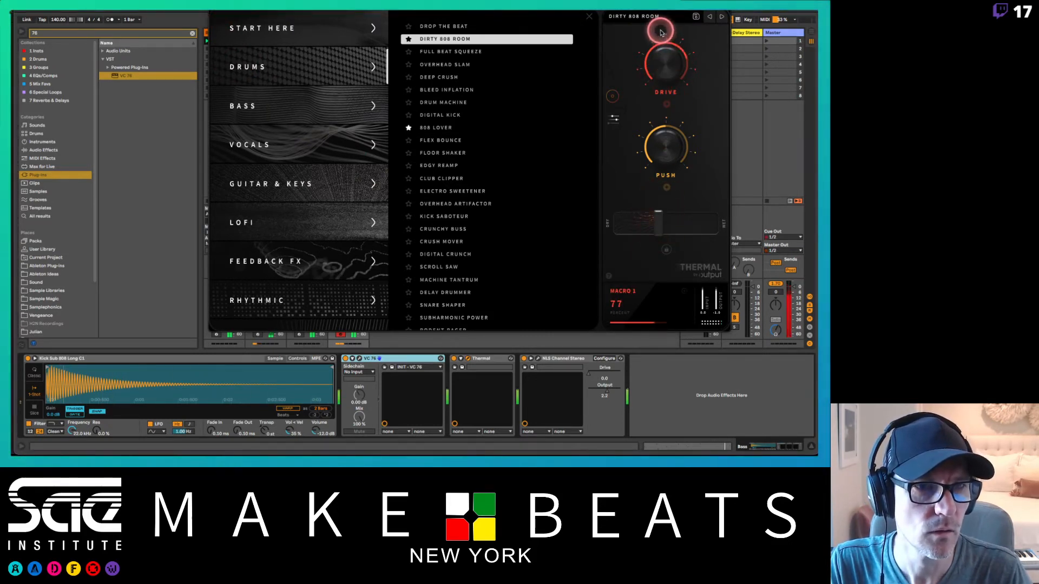
pyautogui.click(215, 6)
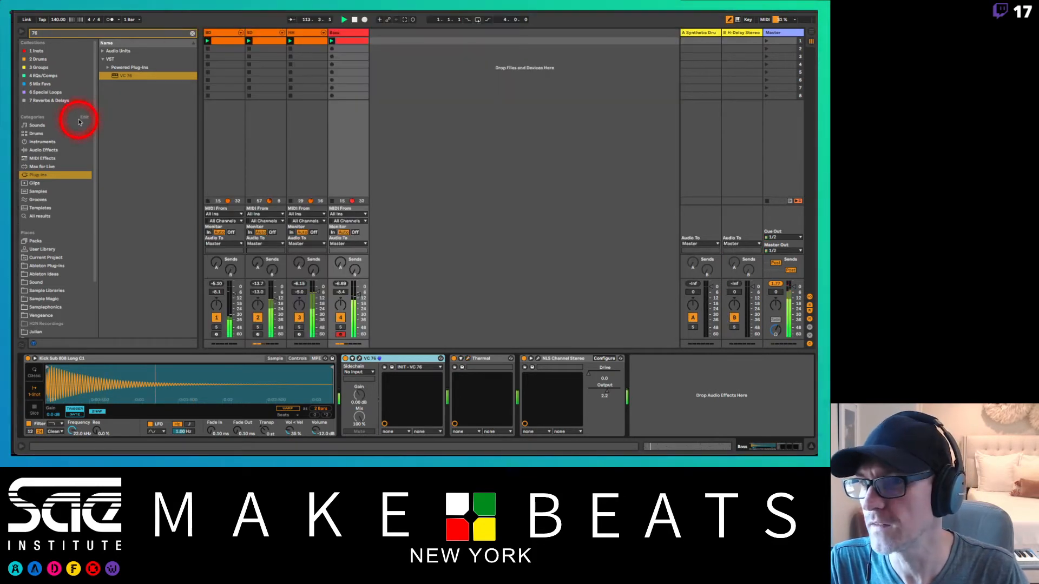
# Step: Insert an Auto Filter after Thermal on the Bass track with its frequency at 847 Hz, and reset the Master peak level
pyautogui.click(192, 33)
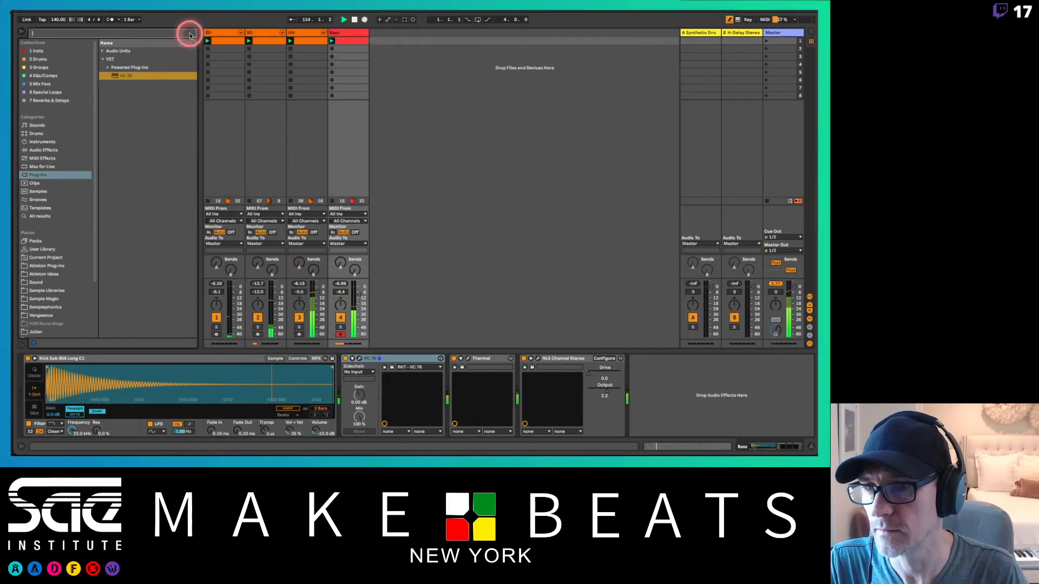
pyautogui.click(47, 76)
pyautogui.moveTo(109, 52); pyautogui.dragTo(520, 371)
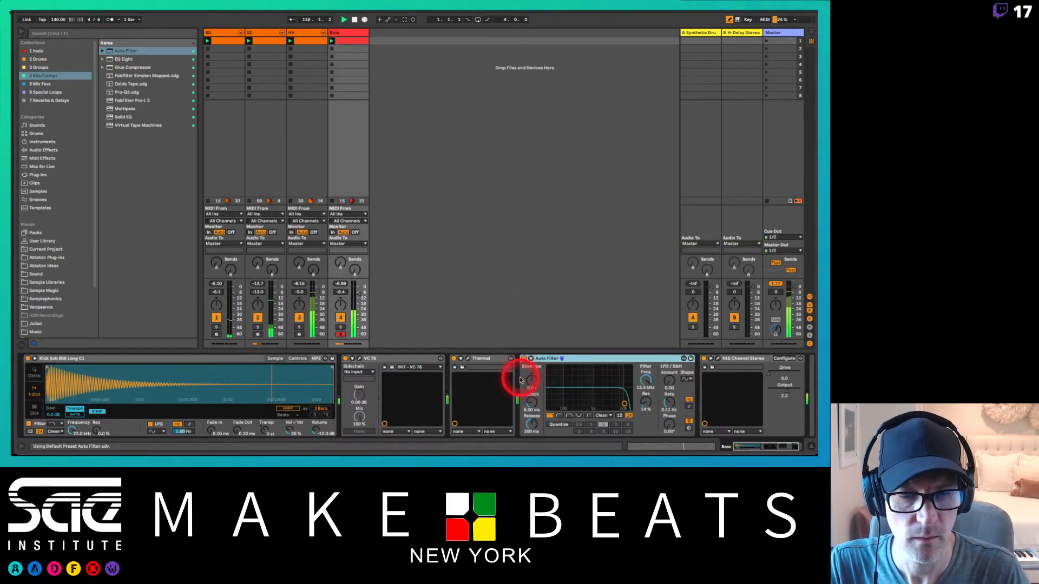
pyautogui.moveTo(649, 387); pyautogui.dragTo(646, 379)
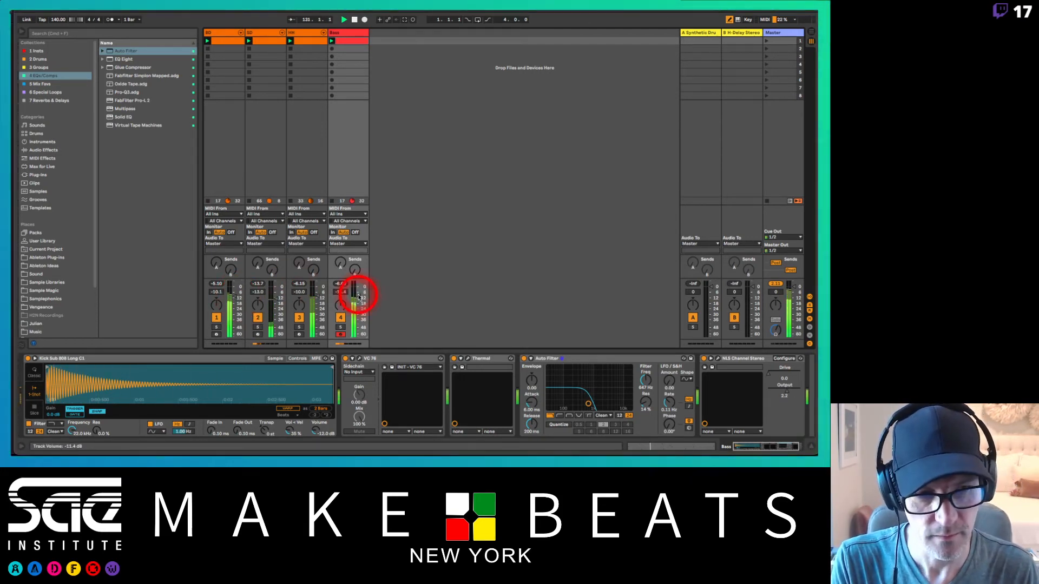
pyautogui.moveTo(775, 287); pyautogui.dragTo(503, 293)
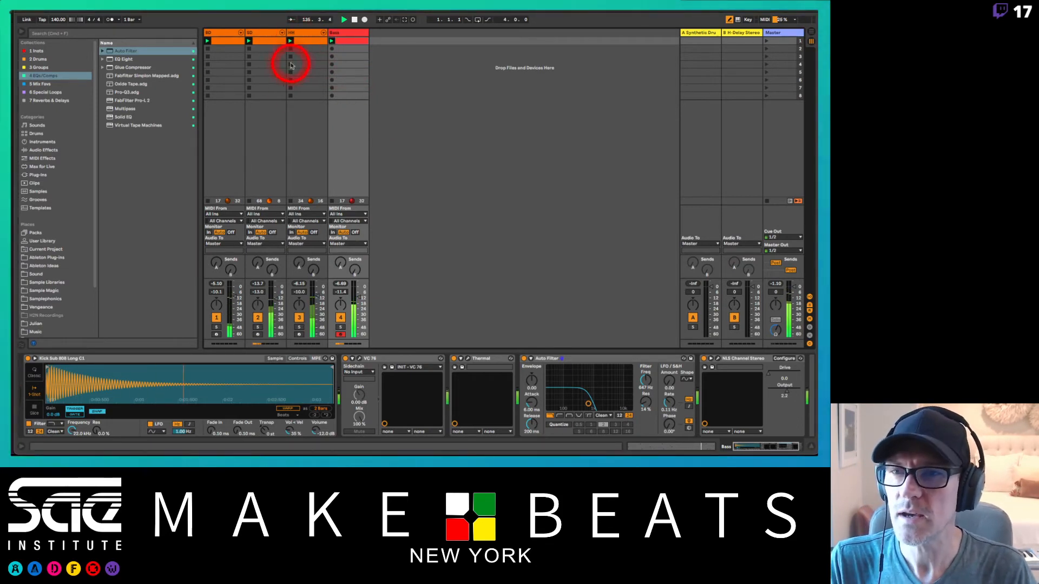
# Step: Show the BD and Bass clips together over all eight bars and switch editing between them to compare kick and bass note positions
pyautogui.click(227, 42)
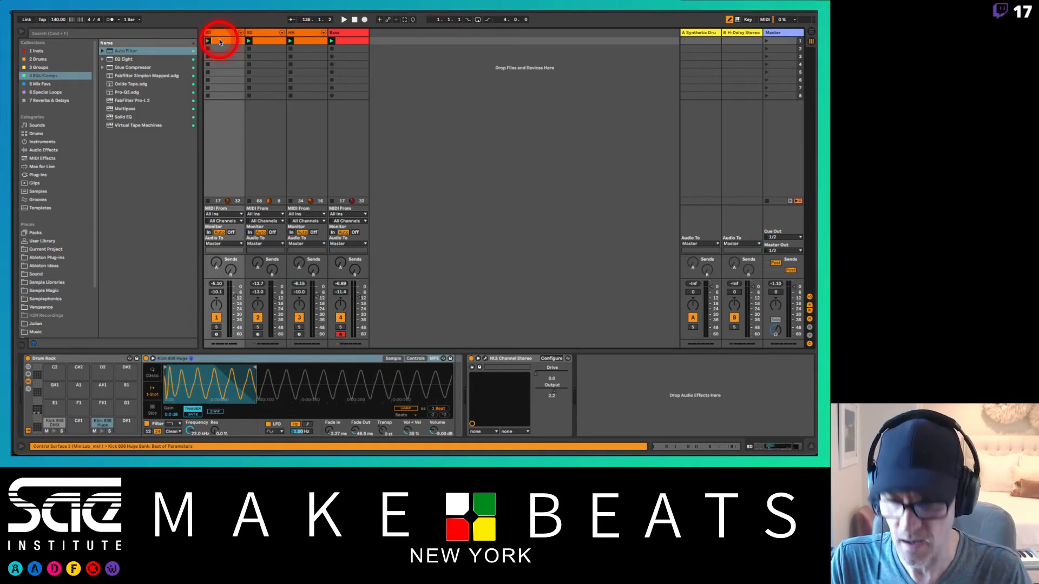
pyautogui.click(348, 41)
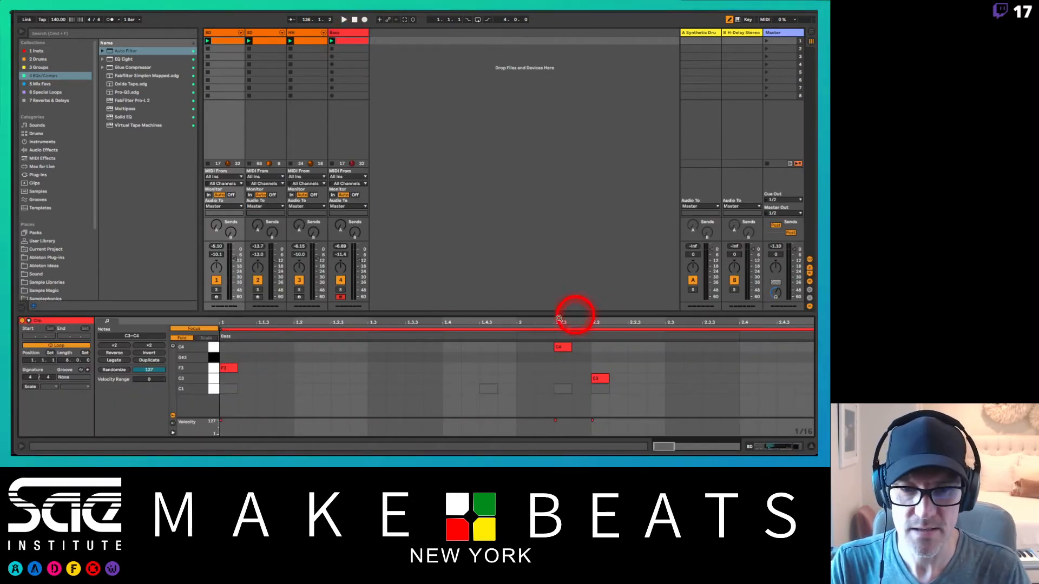
pyautogui.doubleClick(281, 319)
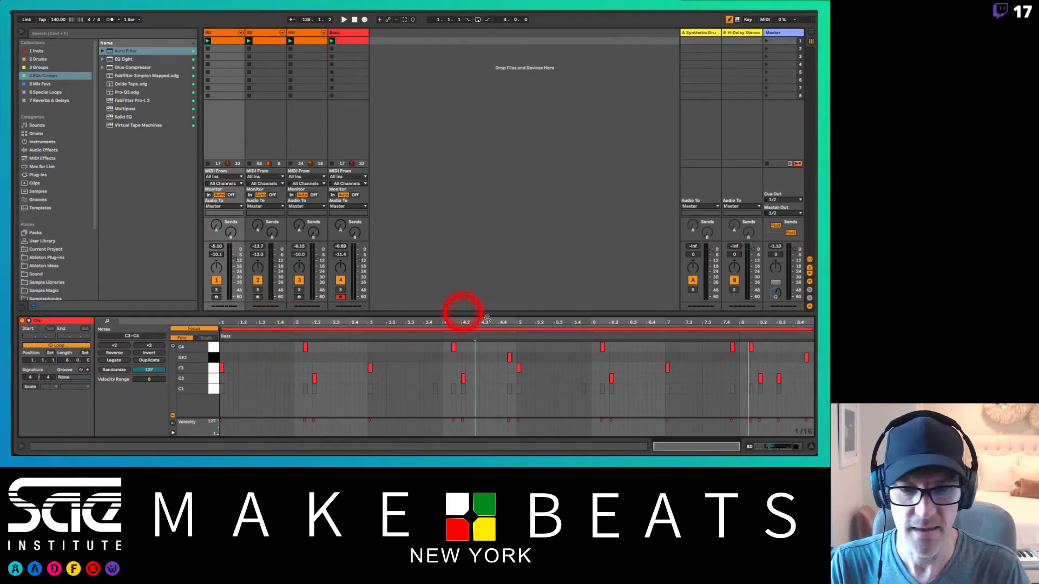
pyautogui.click(474, 321)
pyautogui.click(234, 327)
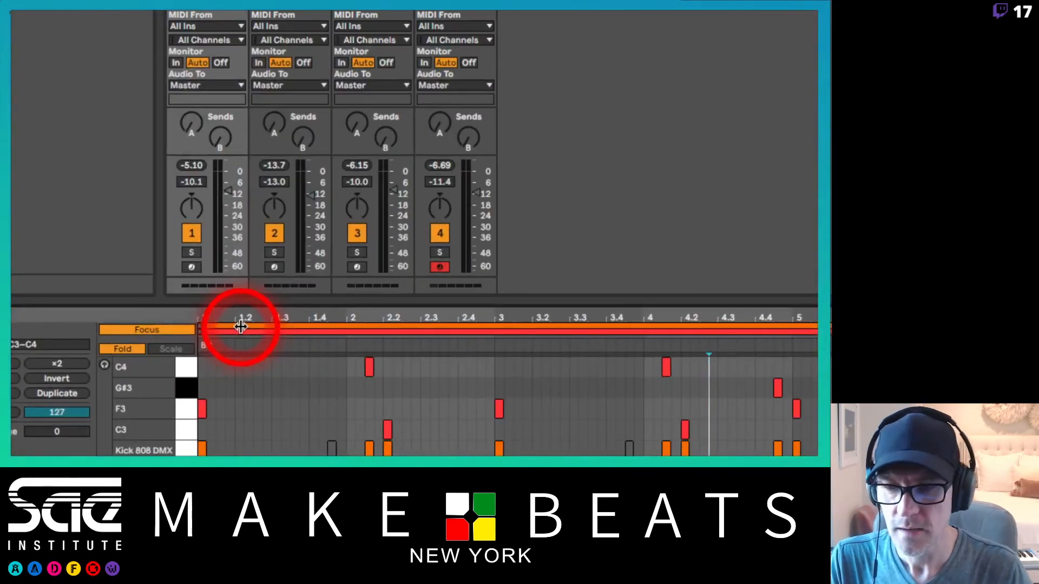
pyautogui.click(243, 324)
pyautogui.click(245, 330)
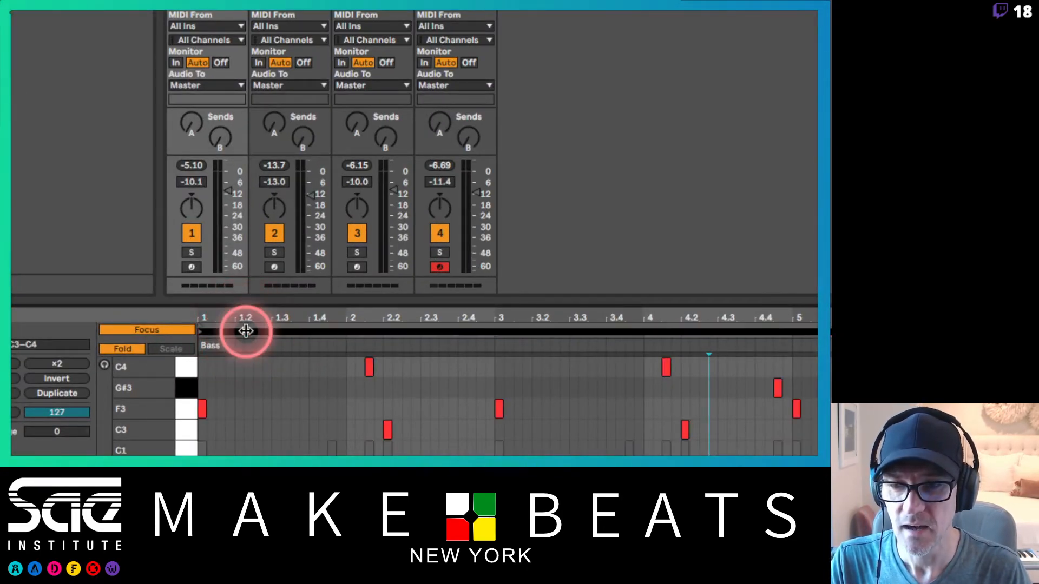
pyautogui.click(245, 326)
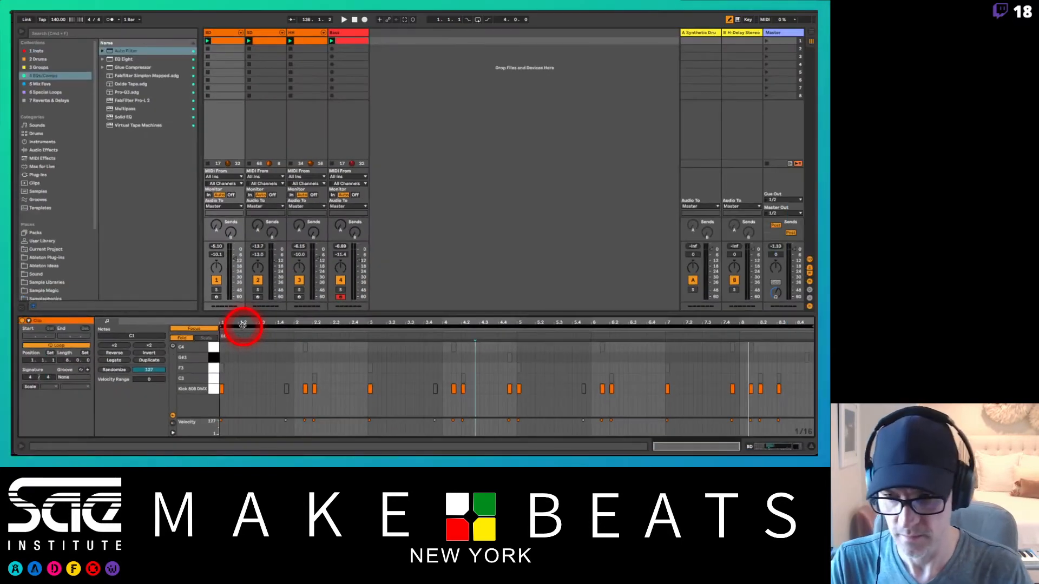
pyautogui.click(243, 324)
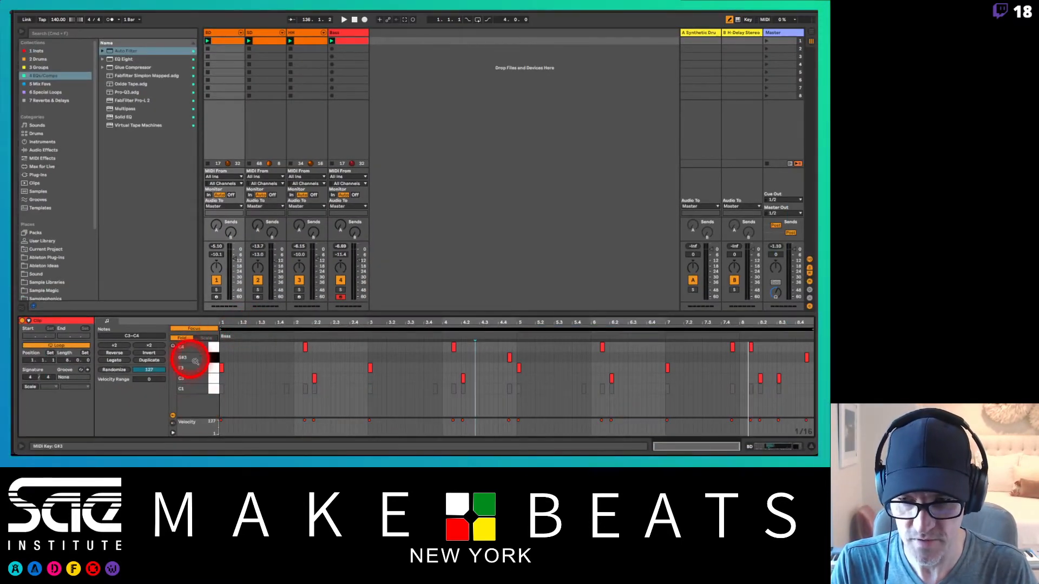
pyautogui.click(253, 323)
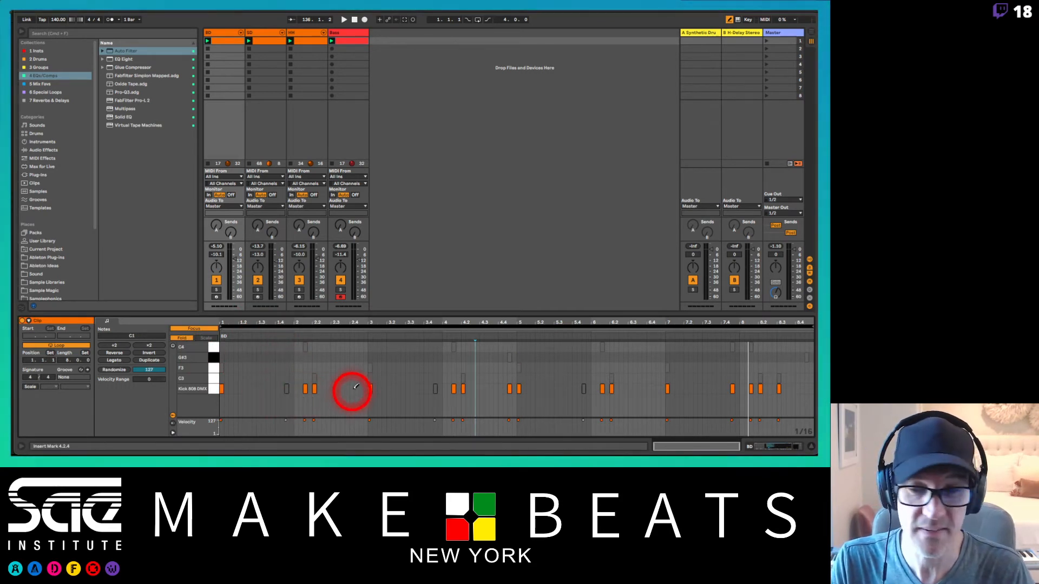
pyautogui.click(329, 329)
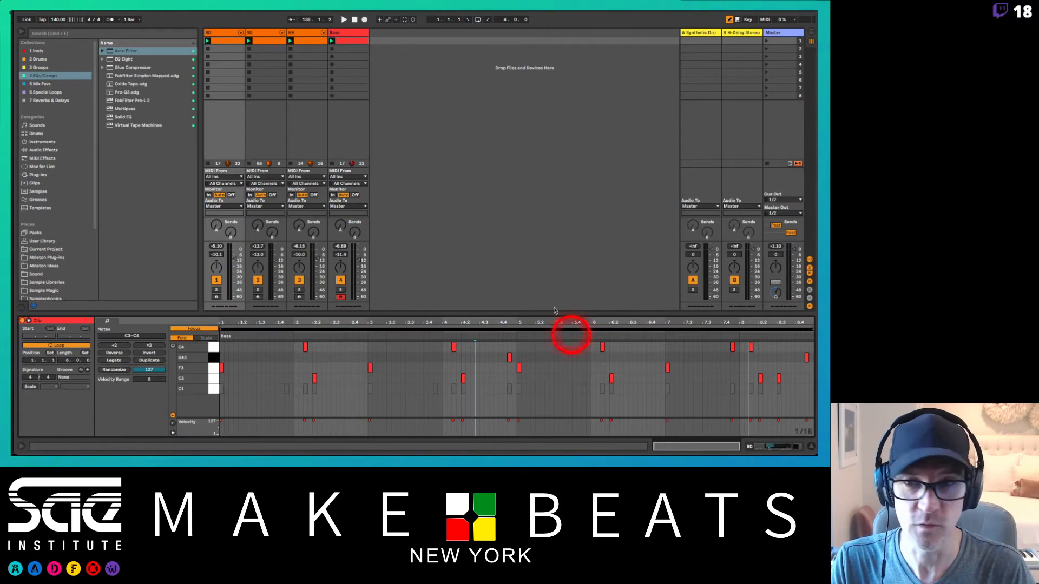
# Step: Show the HH track's Drum Rack and audition the closed hi-hat on pad D1
pyautogui.click(306, 33)
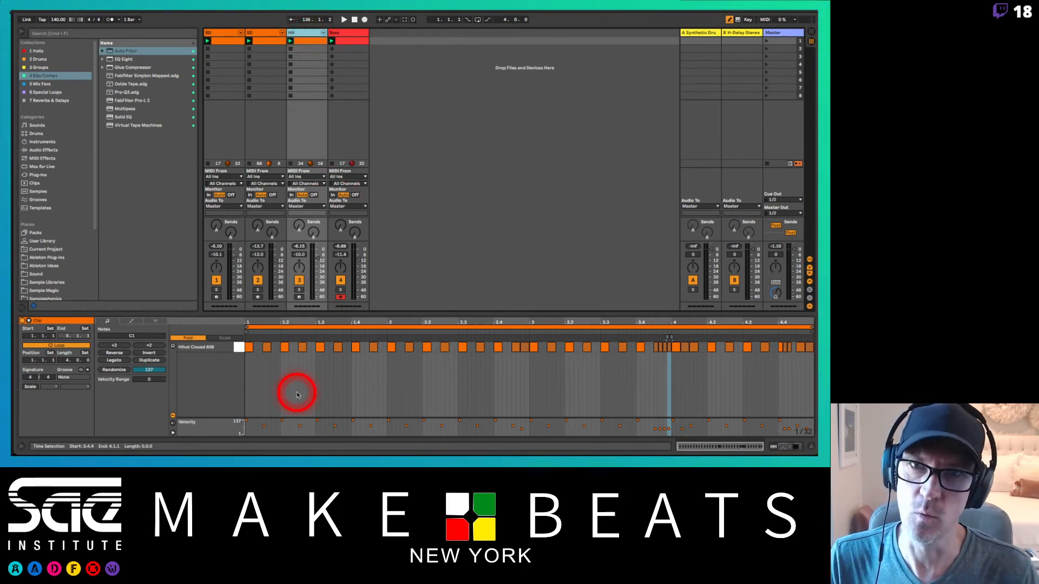
pyautogui.click(309, 34)
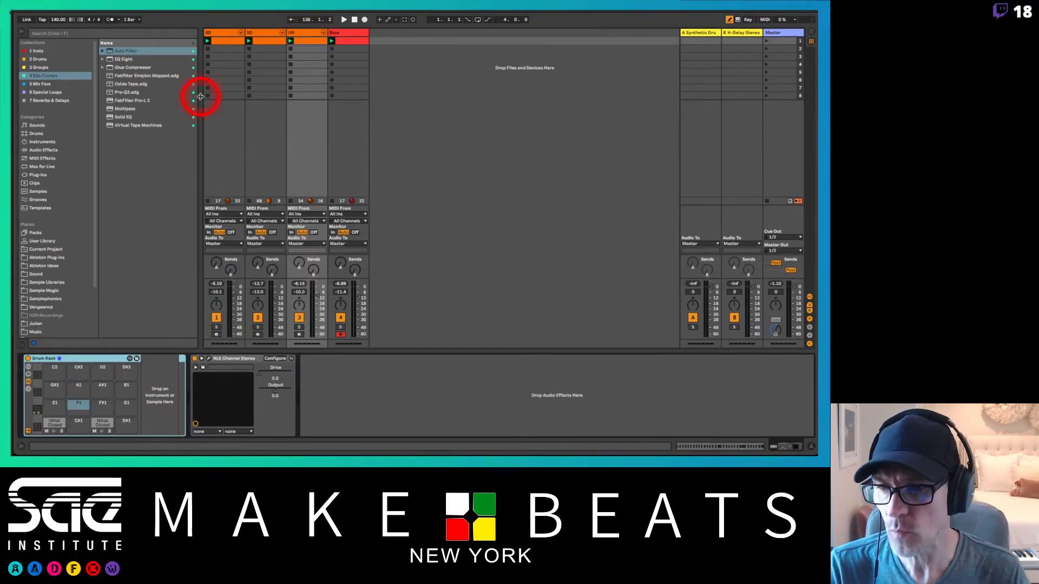
pyautogui.moveTo(69, 424); pyautogui.dragTo(108, 421)
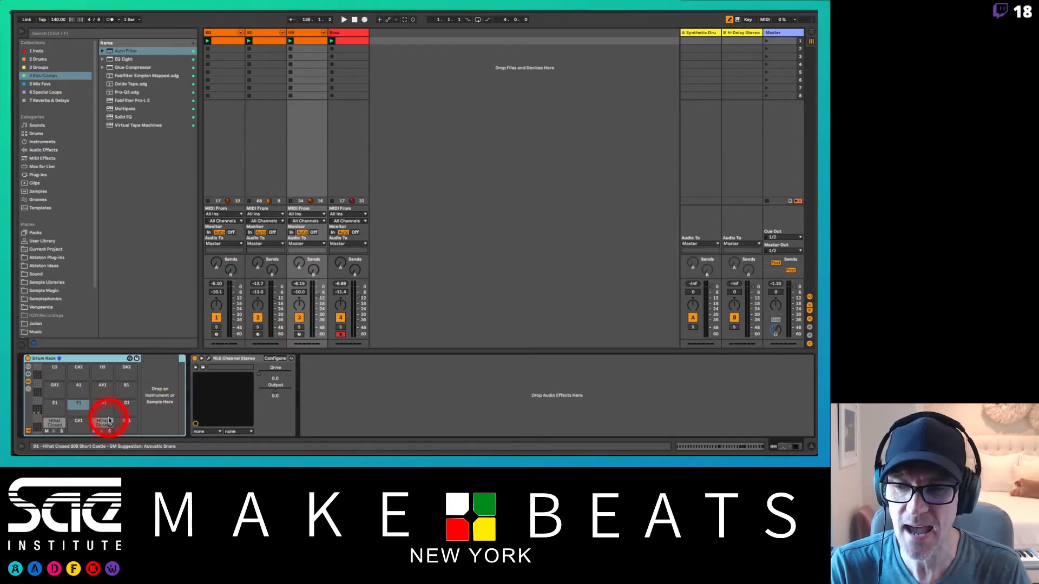
pyautogui.click(102, 432)
pyautogui.click(102, 431)
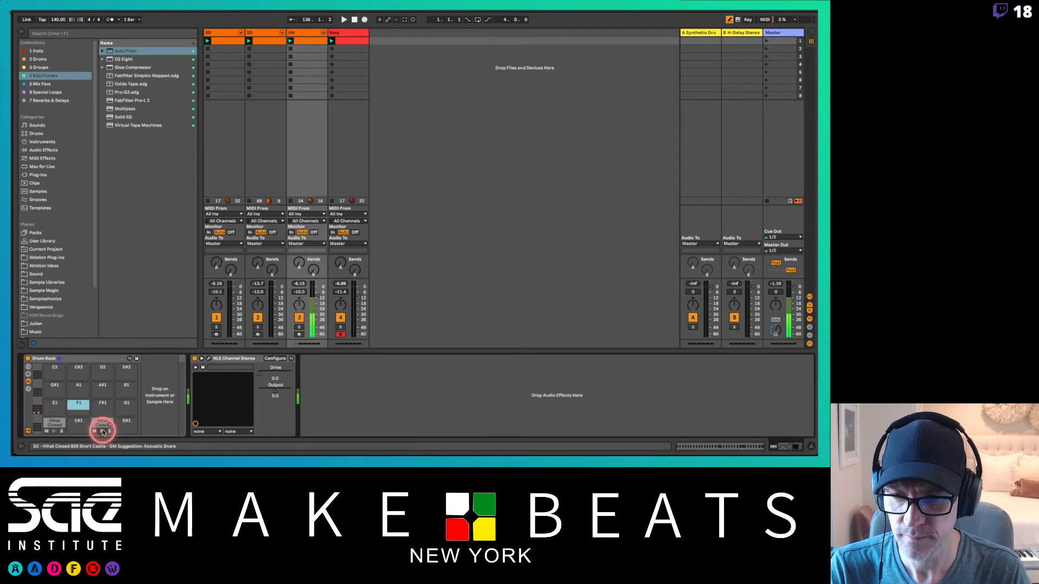
# Step: Arm the HH track and audition the closed hi-hats on Drum Rack pads C1 and D1
pyautogui.click(289, 335)
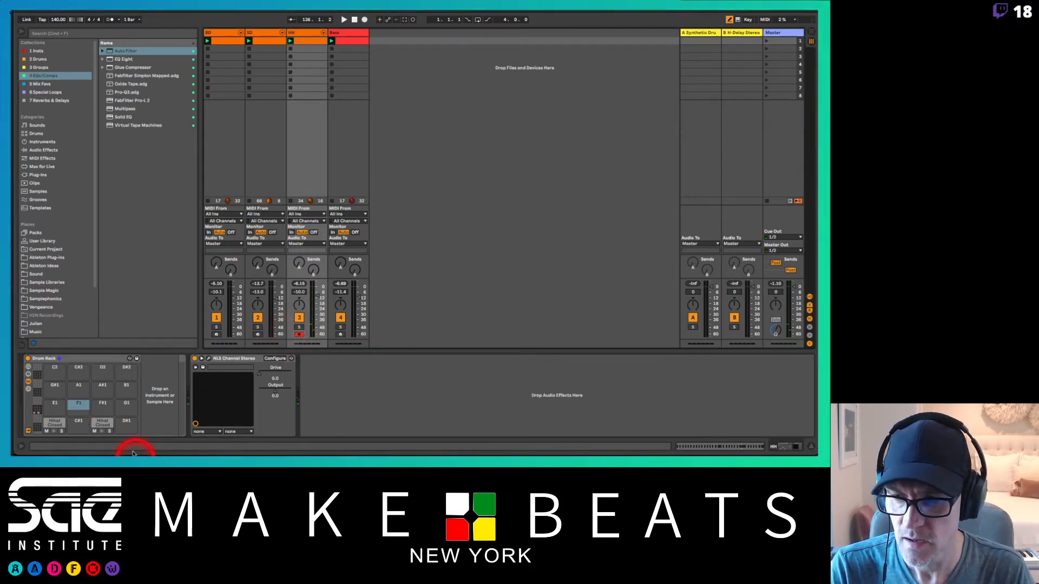
pyautogui.click(100, 431)
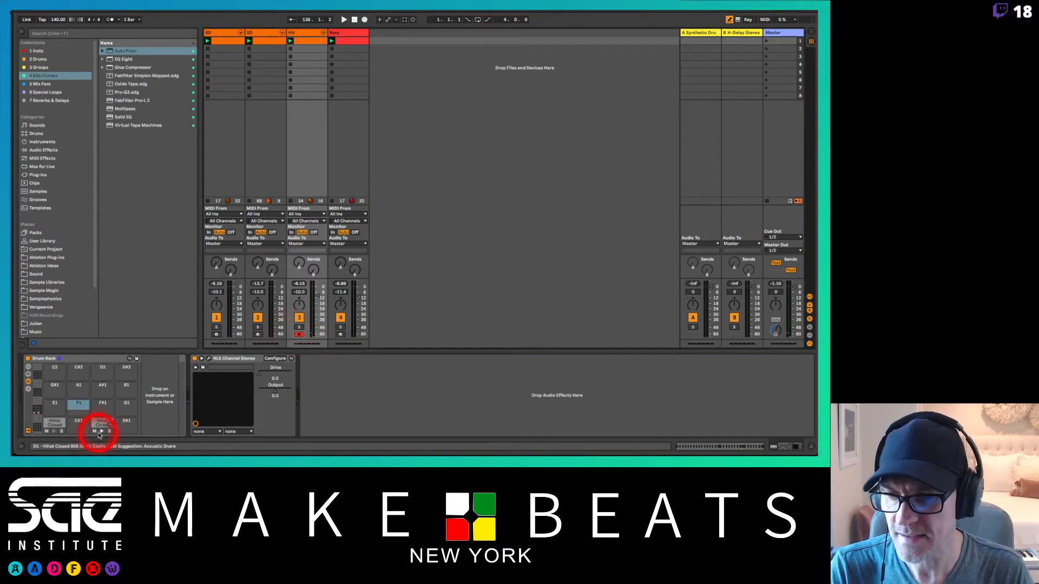
pyautogui.click(52, 430)
pyautogui.click(98, 432)
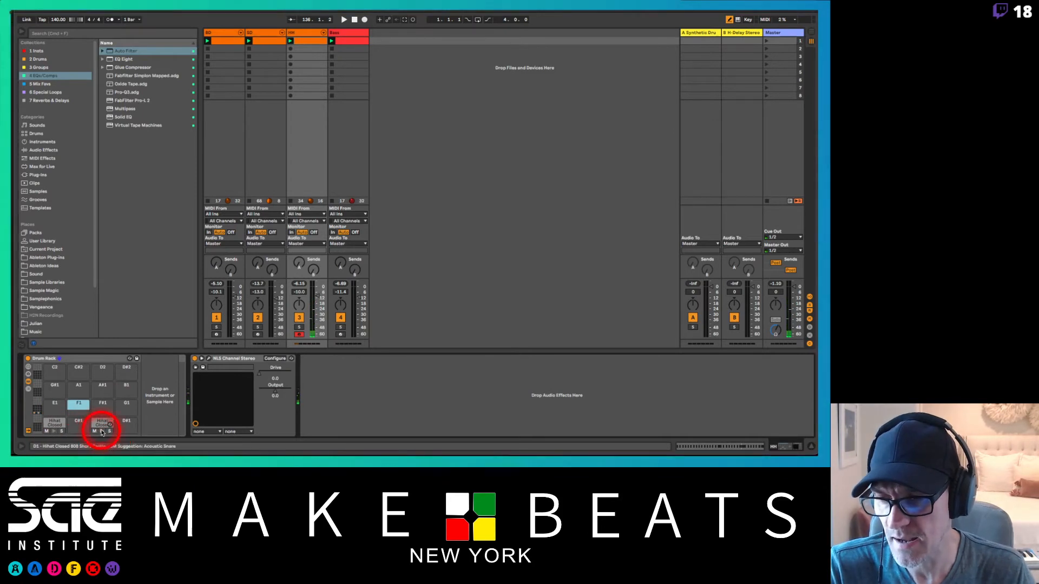
pyautogui.click(103, 432)
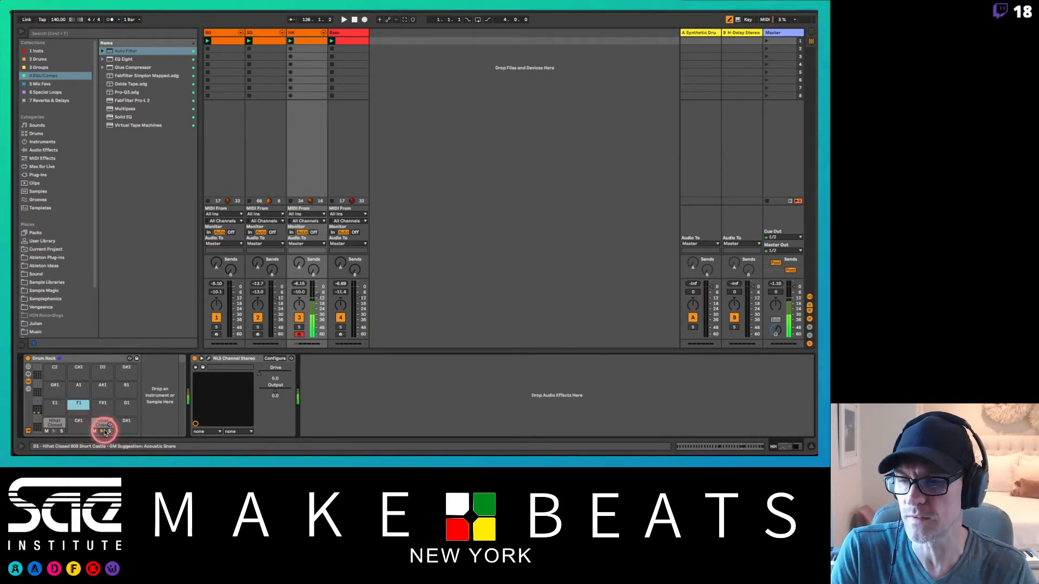
pyautogui.click(103, 432)
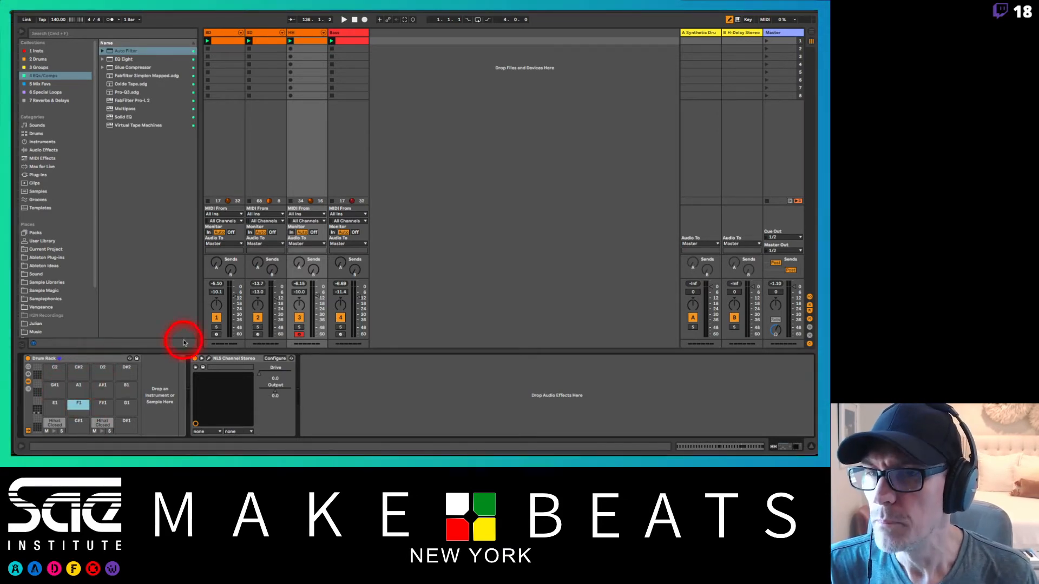
# Step: Copy the D1 closed hi-hat to pad F1 of the Drum Rack and insert an Arpeggiator before its sample
pyautogui.click(79, 361)
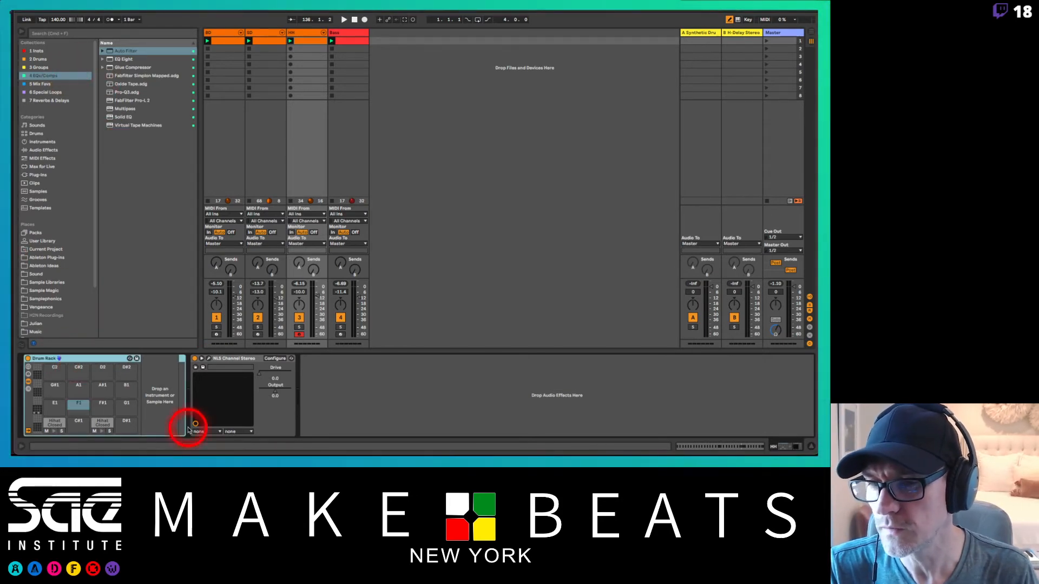
pyautogui.click(72, 389)
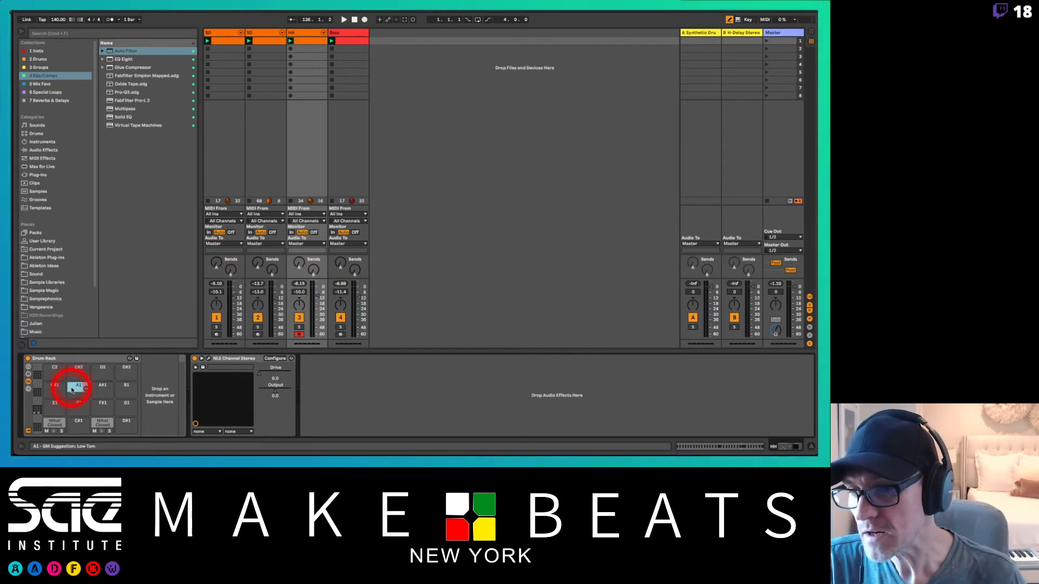
pyautogui.click(45, 158)
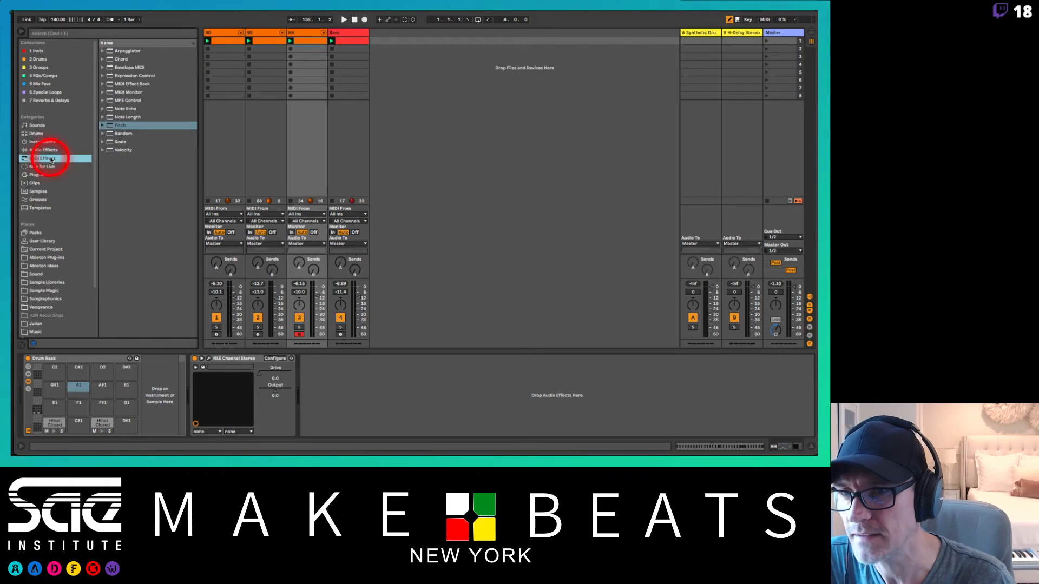
pyautogui.click(110, 51)
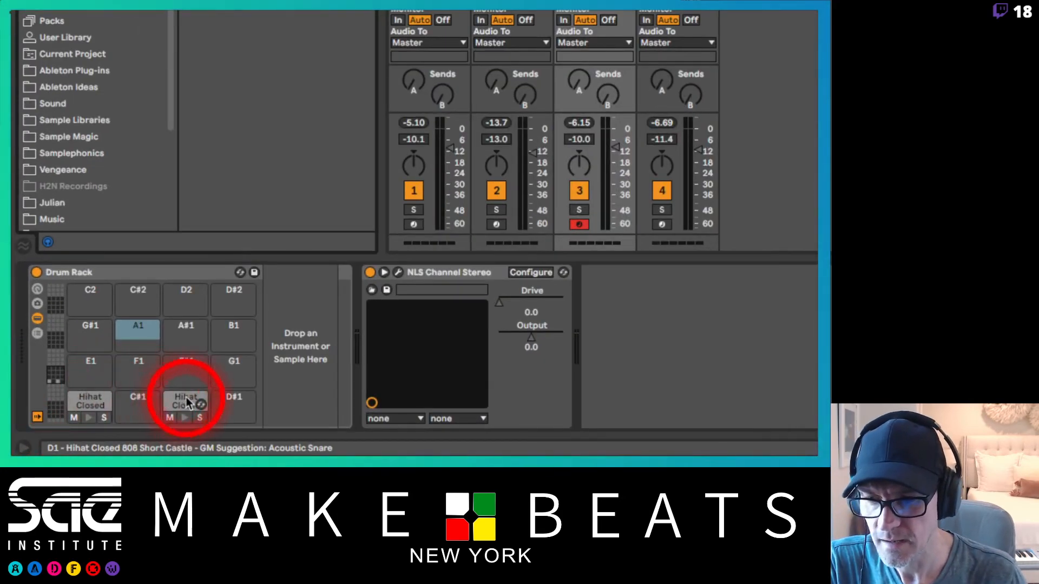
pyautogui.moveTo(187, 400); pyautogui.dragTo(148, 366)
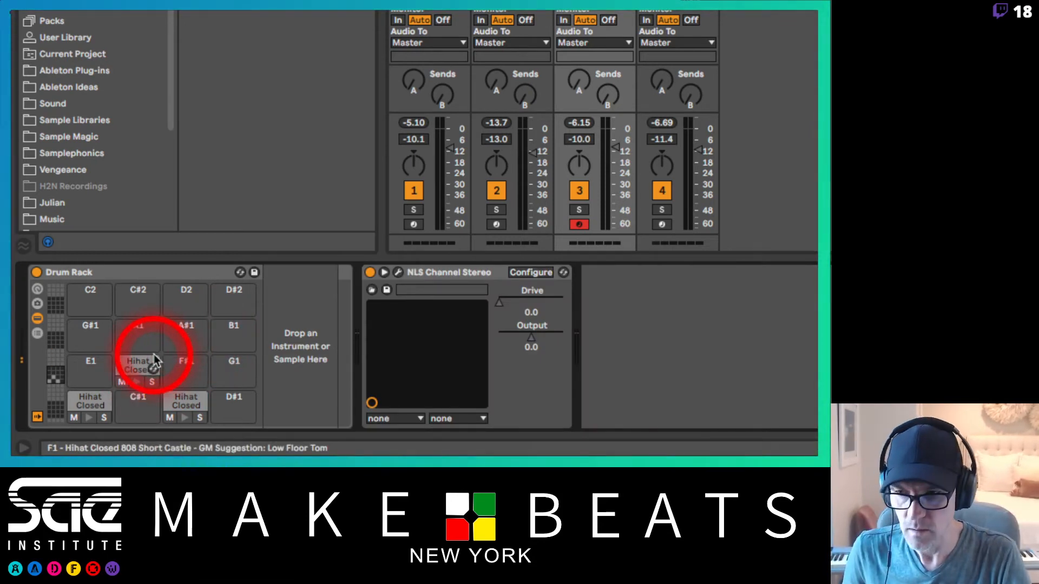
pyautogui.click(153, 355)
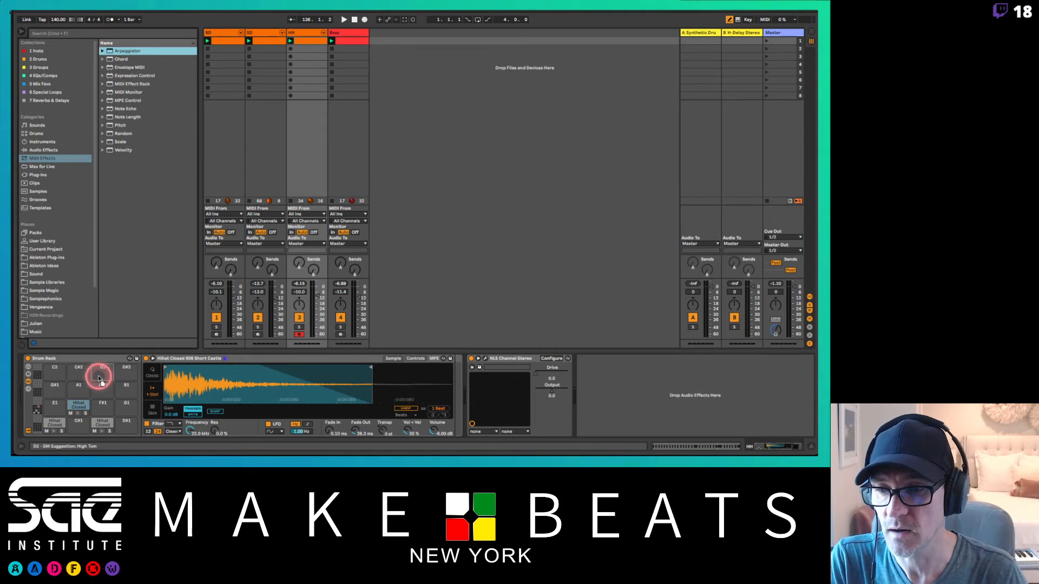
pyautogui.moveTo(75, 401); pyautogui.dragTo(74, 405)
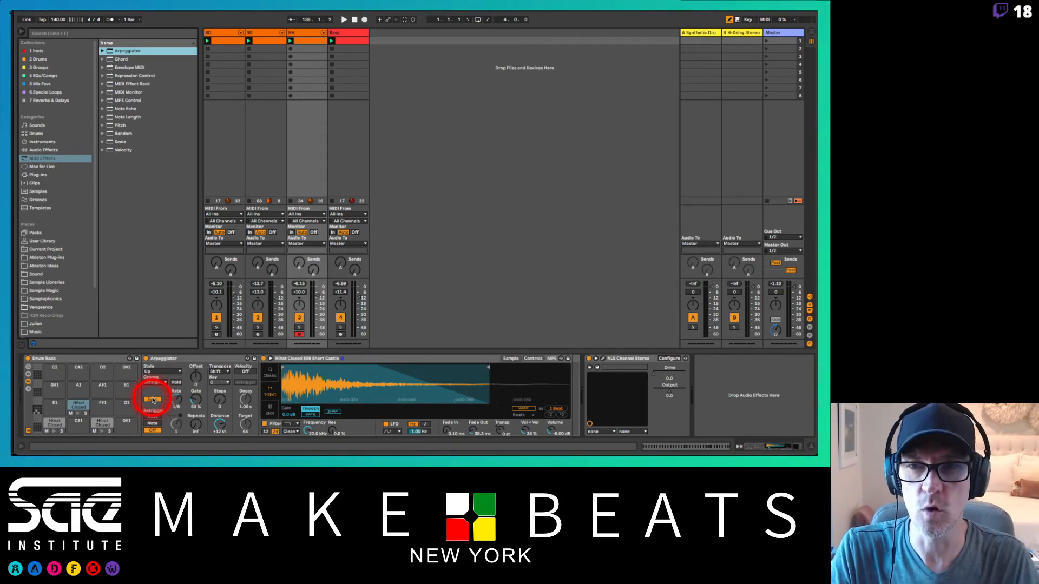
# Step: Add a MIDI track after Bass and load Analog's Dual OSC Buzz Lead, chosen after previewing several Synth Lead presets
pyautogui.click(362, 34)
pyautogui.press('super+shift+t')
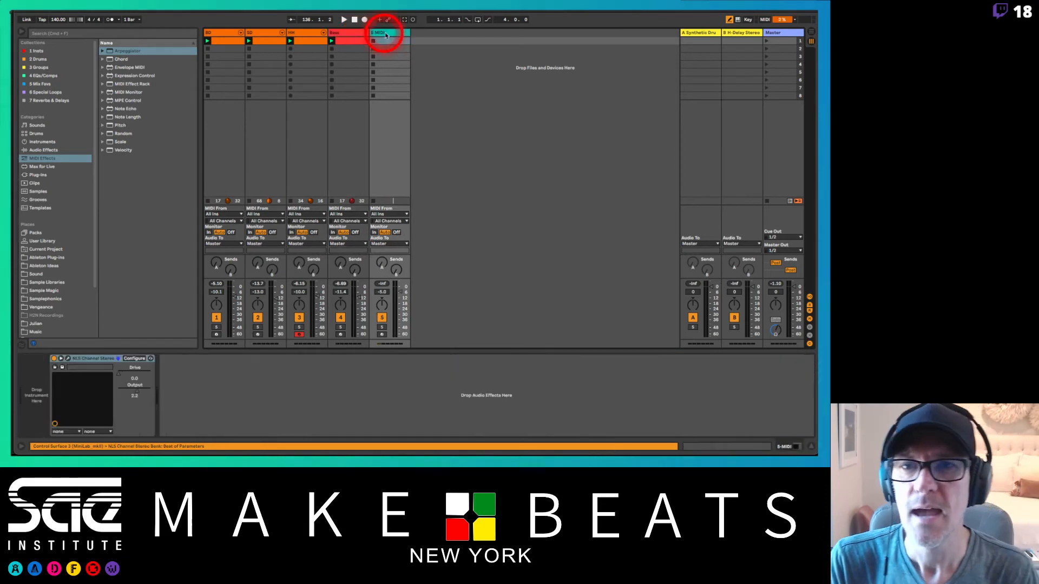
pyautogui.click(40, 141)
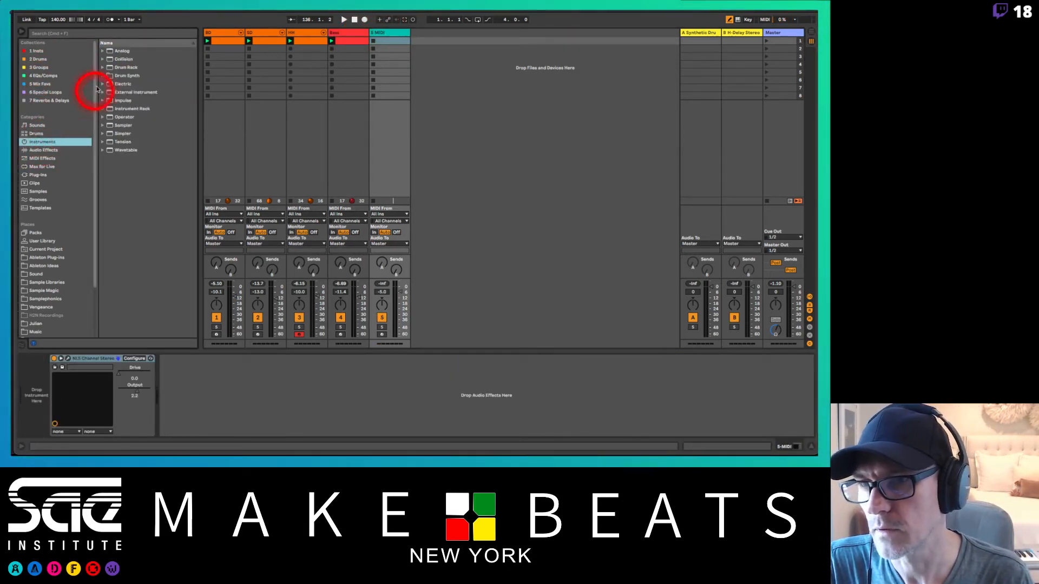
pyautogui.click(103, 51)
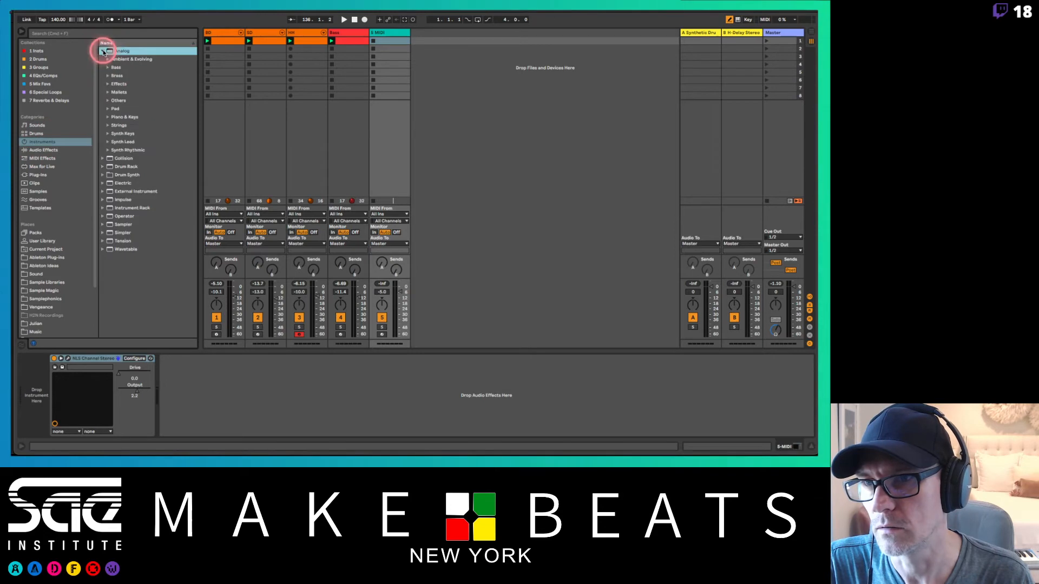
pyautogui.click(108, 140)
pyautogui.click(117, 157)
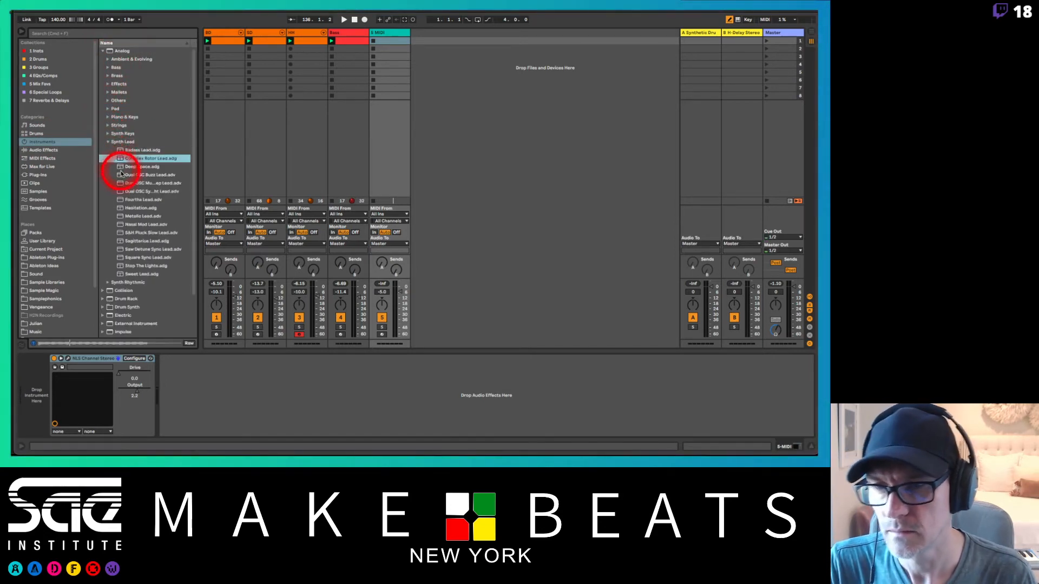
pyautogui.click(124, 175)
pyautogui.click(125, 183)
pyautogui.click(123, 191)
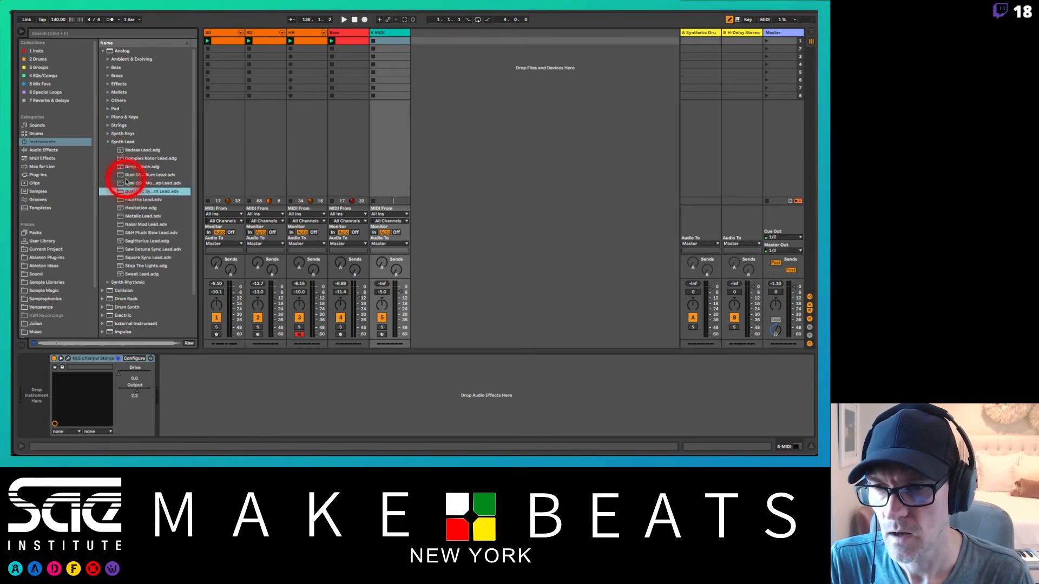
pyautogui.click(127, 174)
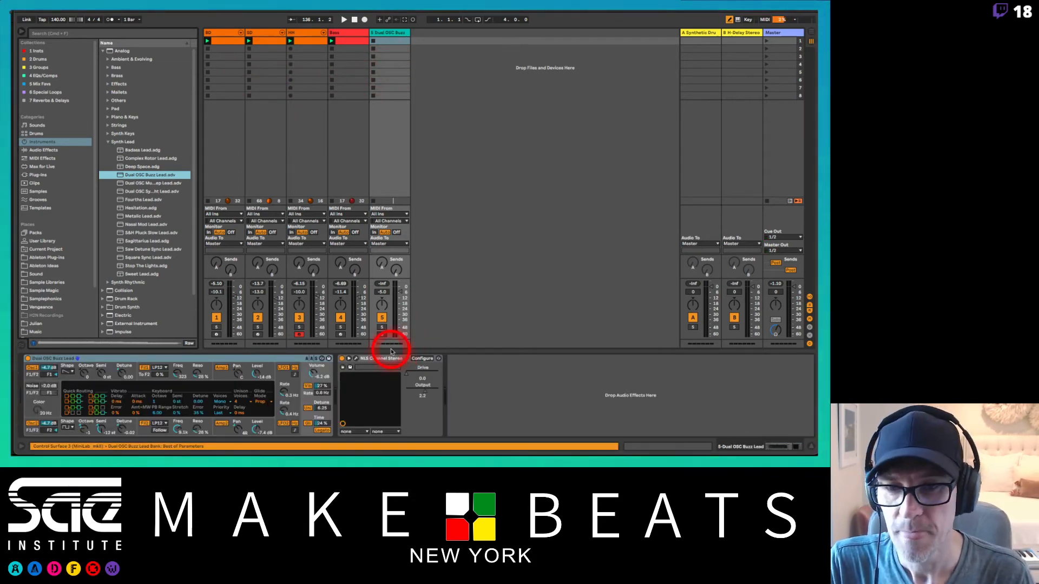
# Step: Try an Arpeggiator and its rate on the armed Dual OSC Buzz Lead track, and delete that track
pyautogui.click(382, 334)
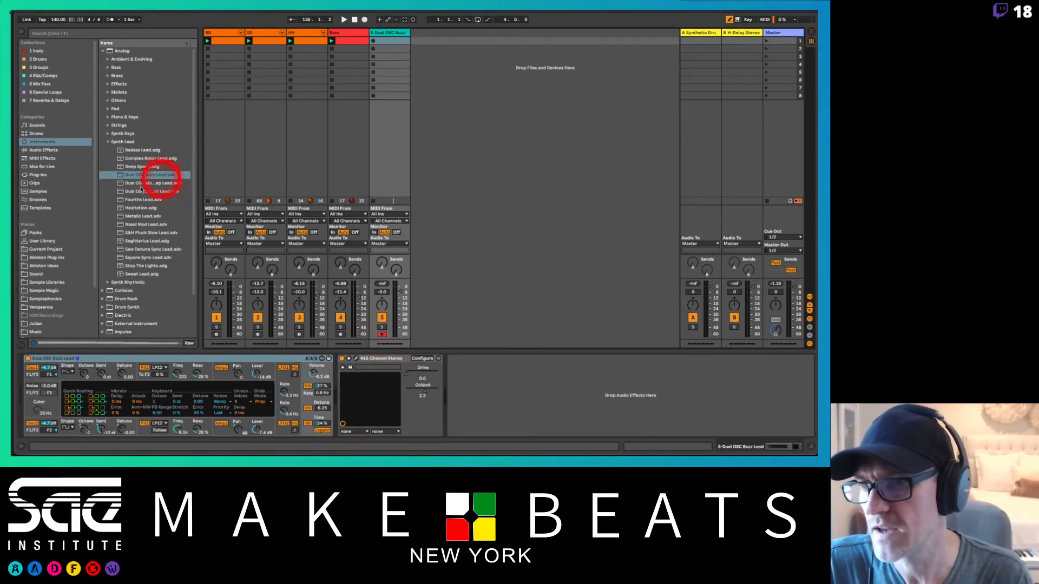
pyautogui.click(42, 158)
pyautogui.moveTo(119, 50); pyautogui.dragTo(35, 412)
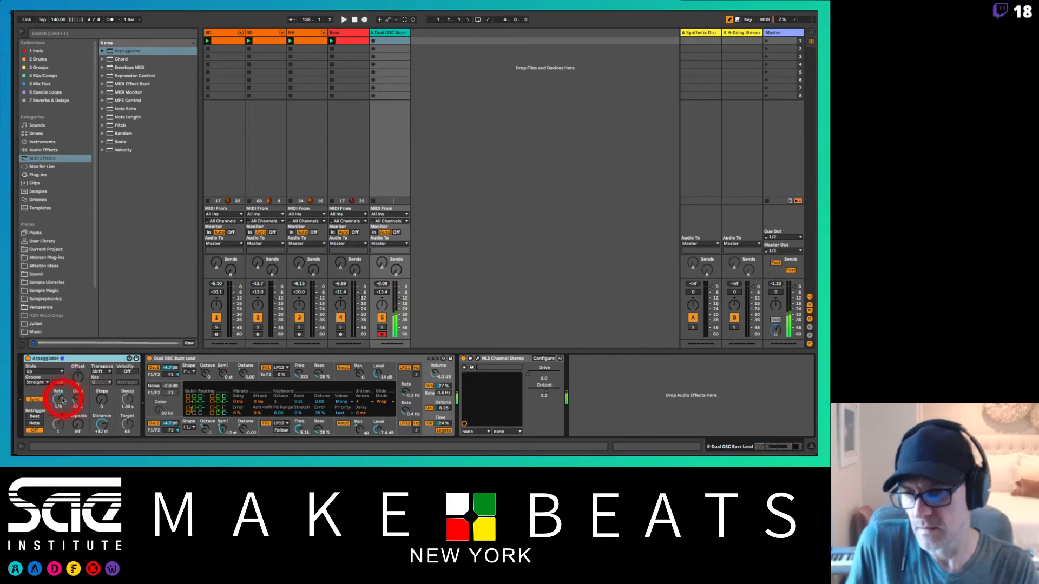
pyautogui.moveTo(59, 400); pyautogui.dragTo(59, 399)
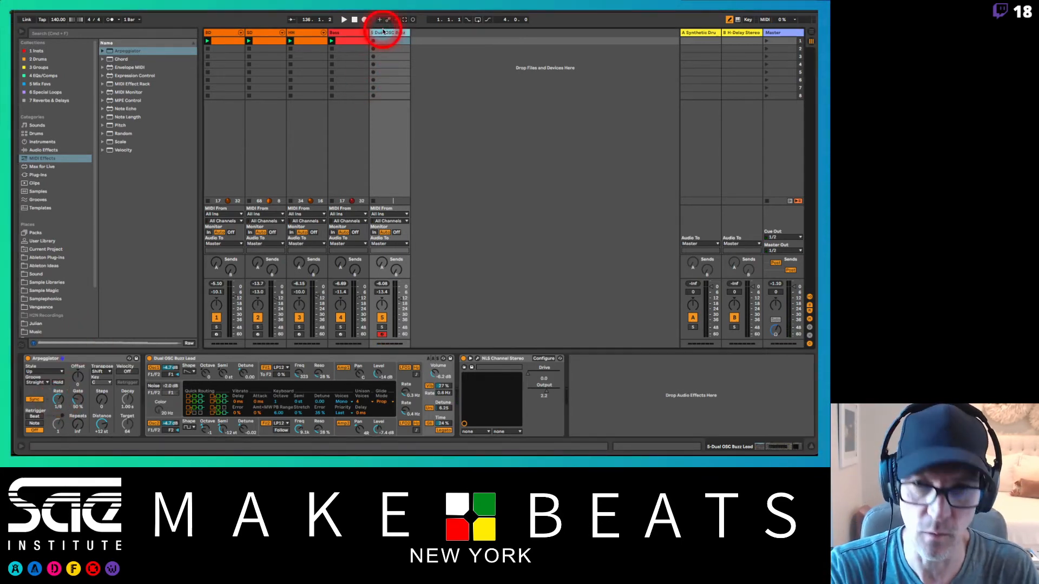
pyautogui.press('Delete')
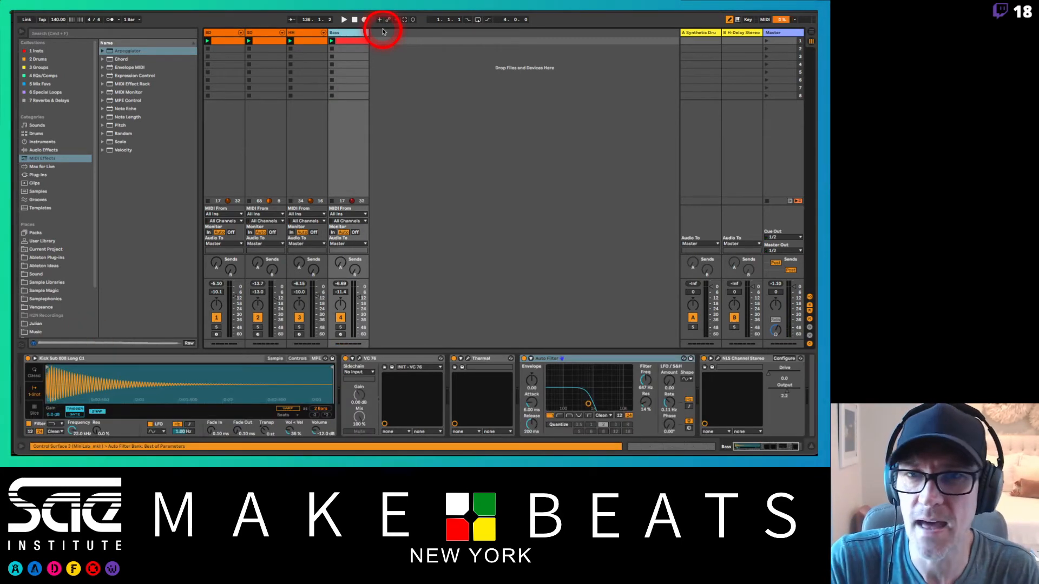
# Step: Arm the HH track again and audition the arpeggiated closed hi-hat on pad F1
pyautogui.click(310, 36)
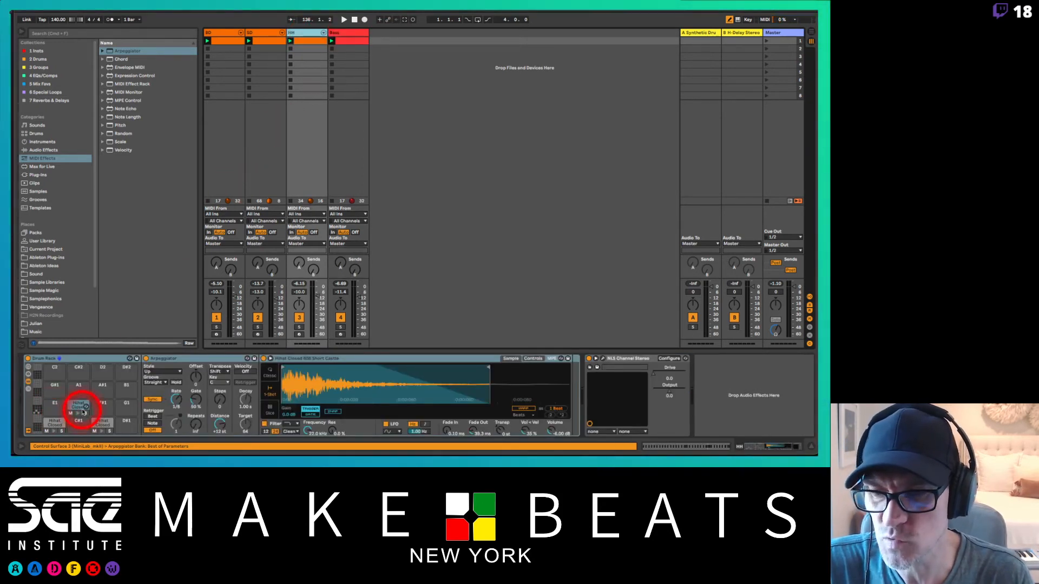
pyautogui.click(196, 362)
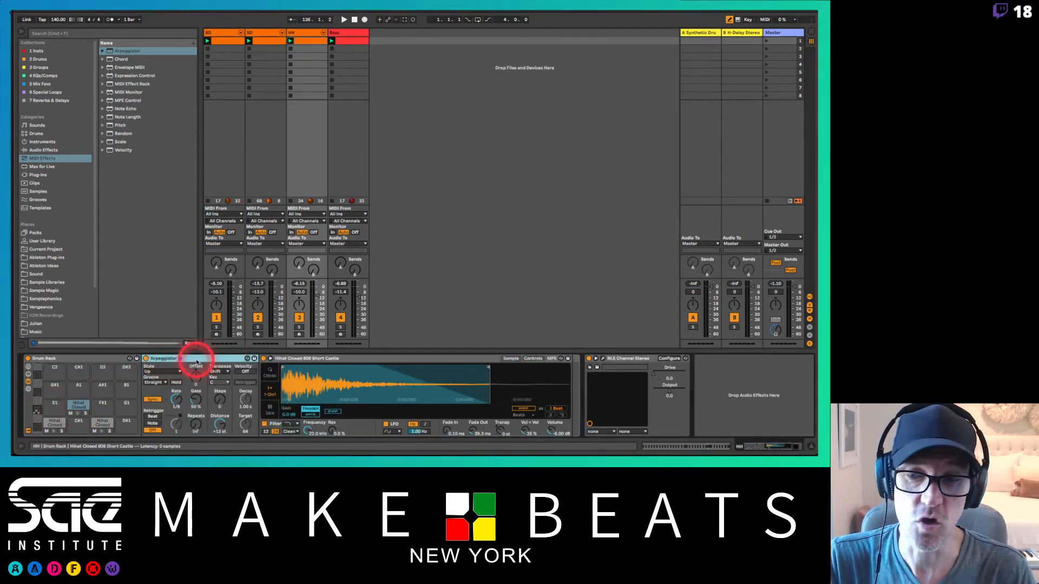
pyautogui.click(302, 336)
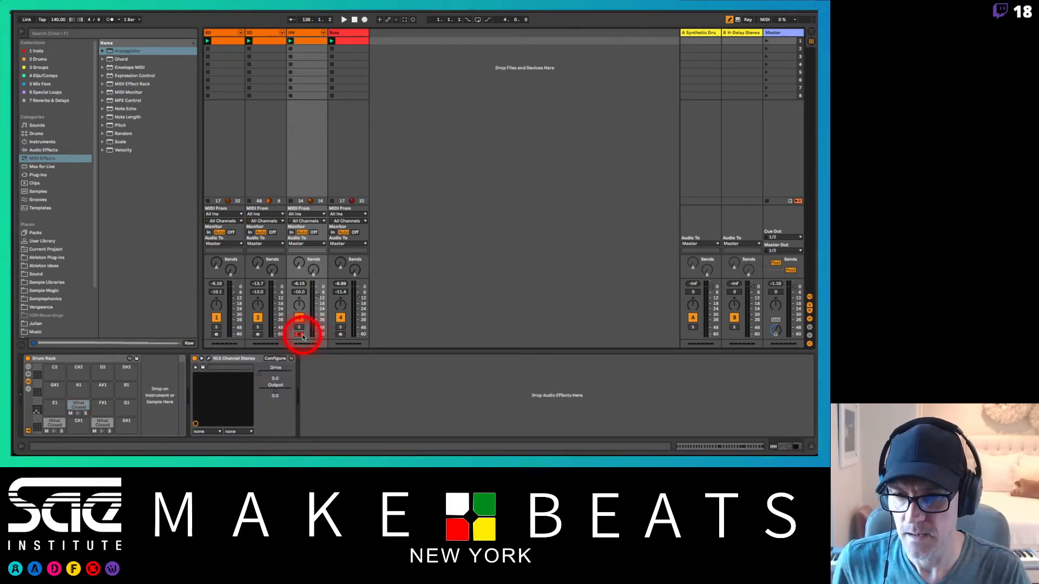
pyautogui.click(297, 335)
pyautogui.click(306, 157)
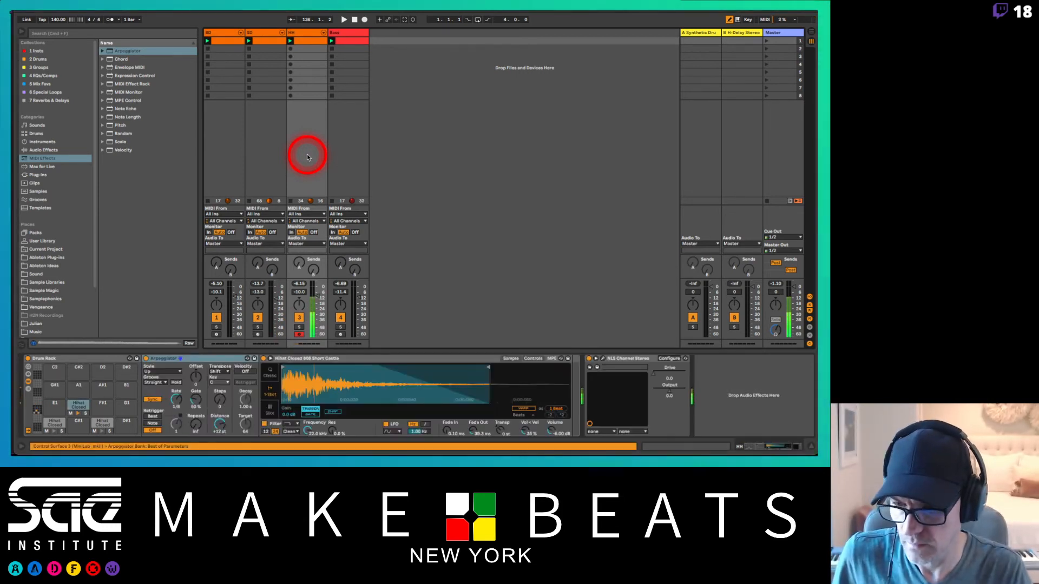
pyautogui.click(153, 430)
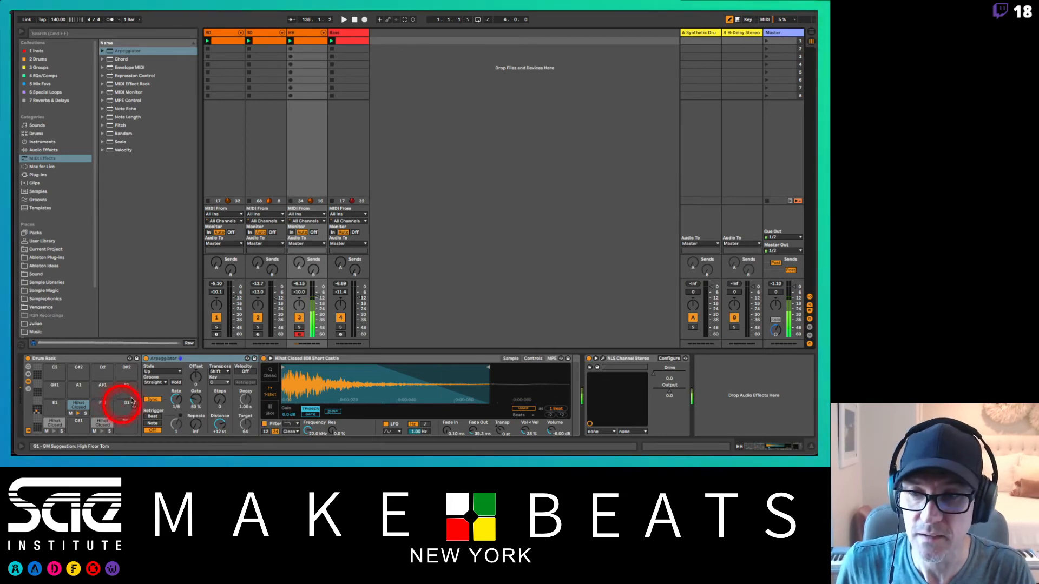
pyautogui.click(172, 383)
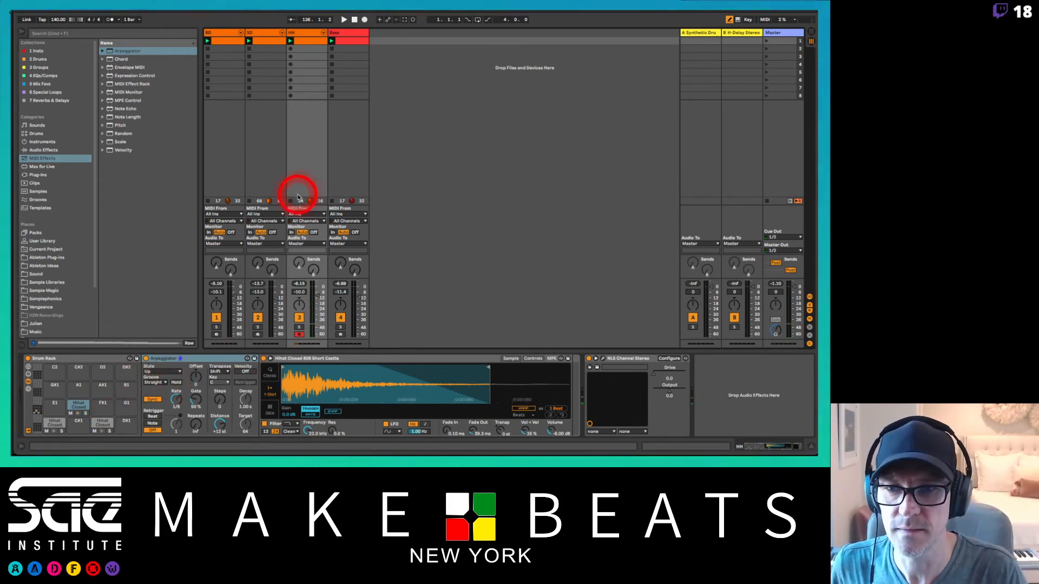
# Step: Play the beat with the HH clip stopped and turn on the metronome
pyautogui.press('space')
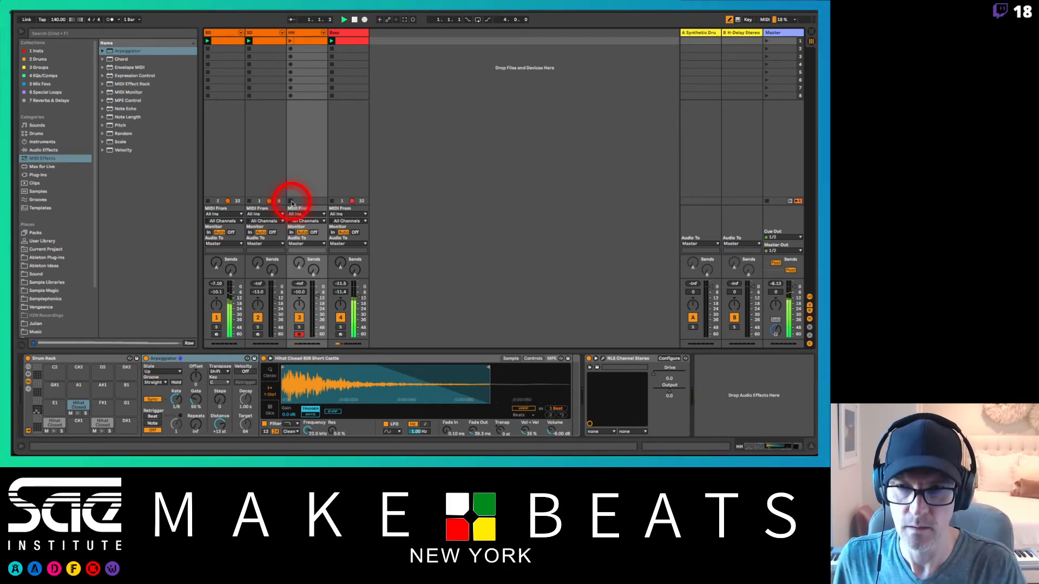
pyautogui.click(110, 20)
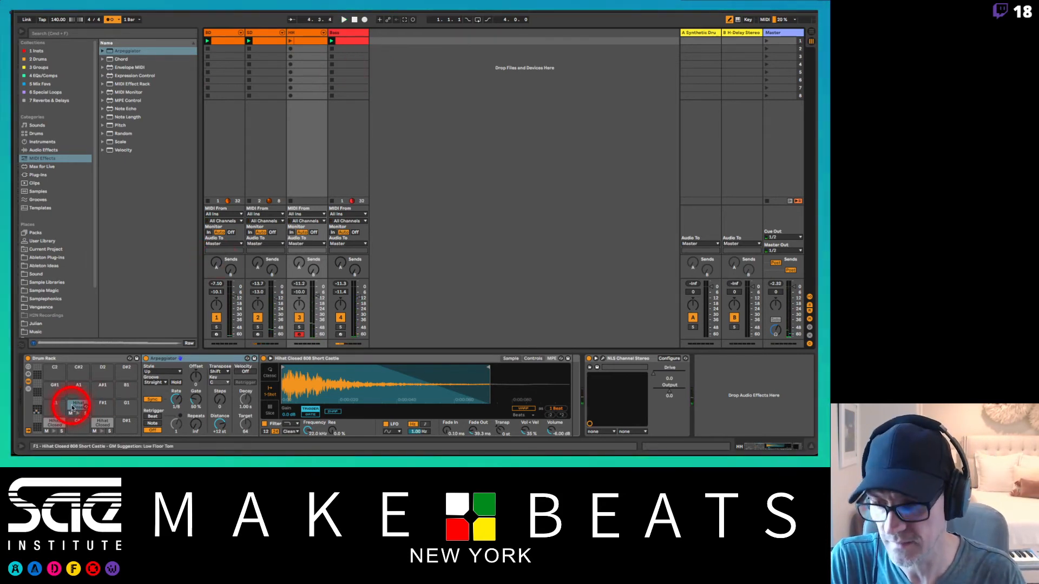
# Step: Copy the arpeggiated hi-hat from pad F1 to G1 and set the F1 Arpeggiator's rate to 1/16
pyautogui.moveTo(73, 406); pyautogui.dragTo(128, 406)
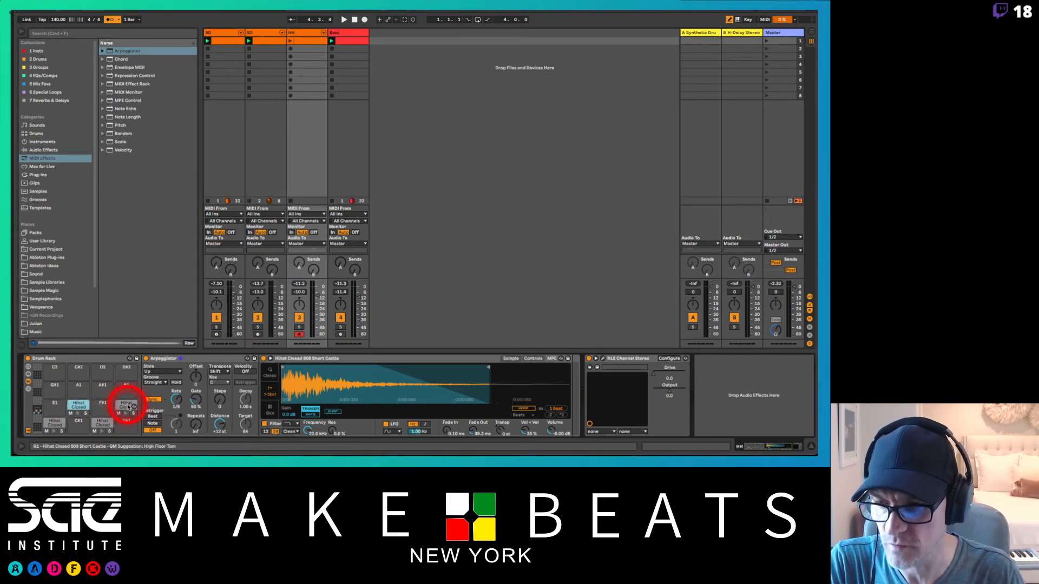
pyautogui.click(205, 358)
pyautogui.moveTo(177, 398); pyautogui.dragTo(179, 395)
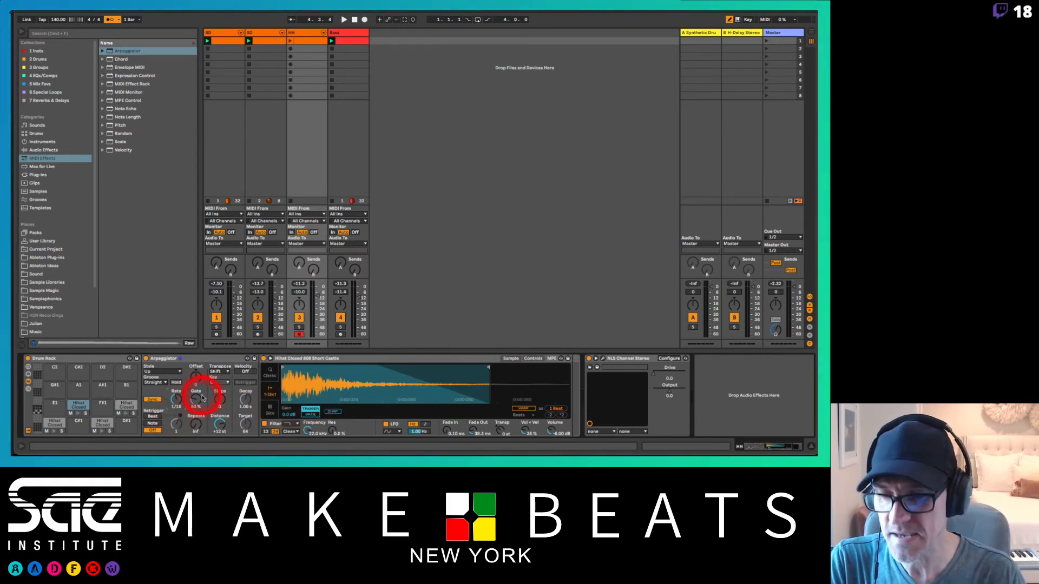
# Step: Copy the G1 hi-hat to pad A1, set the G1 Arpeggiator's rate to 1/32, and compare the rates on pads F1, G1 and A1
pyautogui.moveTo(124, 406); pyautogui.dragTo(82, 389)
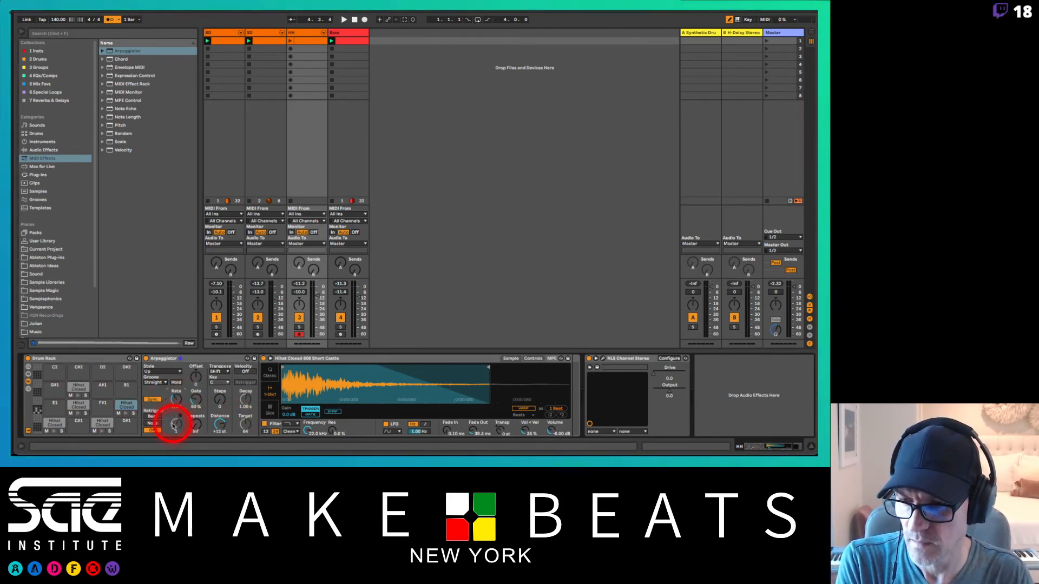
pyautogui.click(77, 405)
pyautogui.click(125, 405)
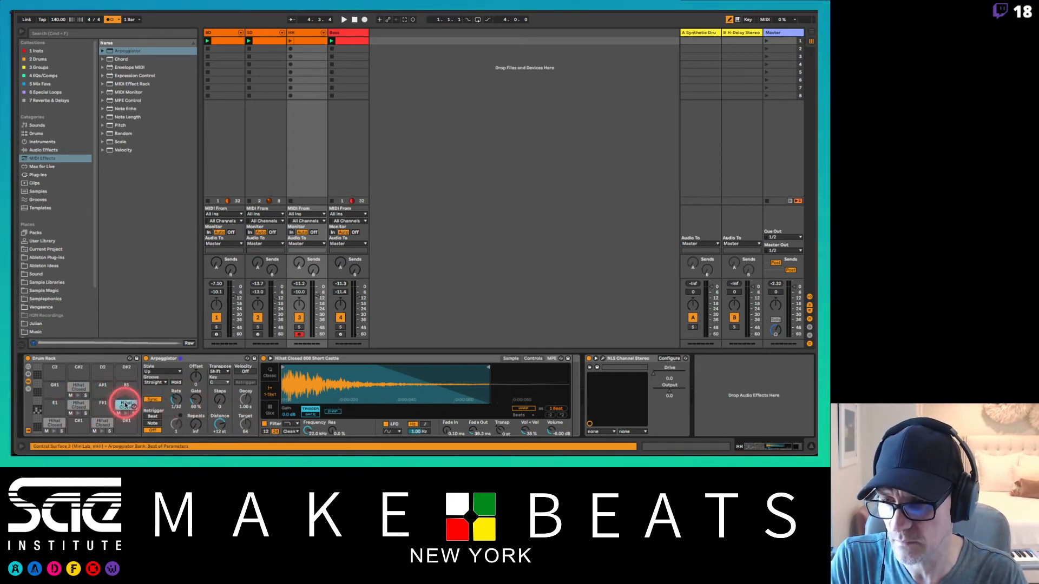
pyautogui.click(73, 405)
pyautogui.click(73, 389)
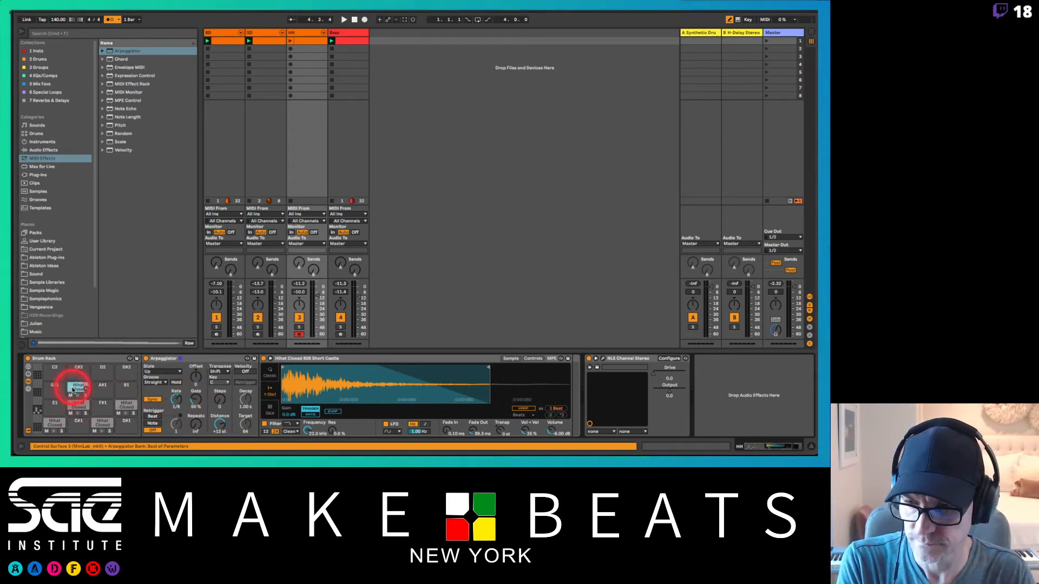
# Step: Set the Arpeggiator rate to 1/16 on pad G1 and to 1/32 on pad A1
pyautogui.click(77, 406)
pyautogui.press('Down')
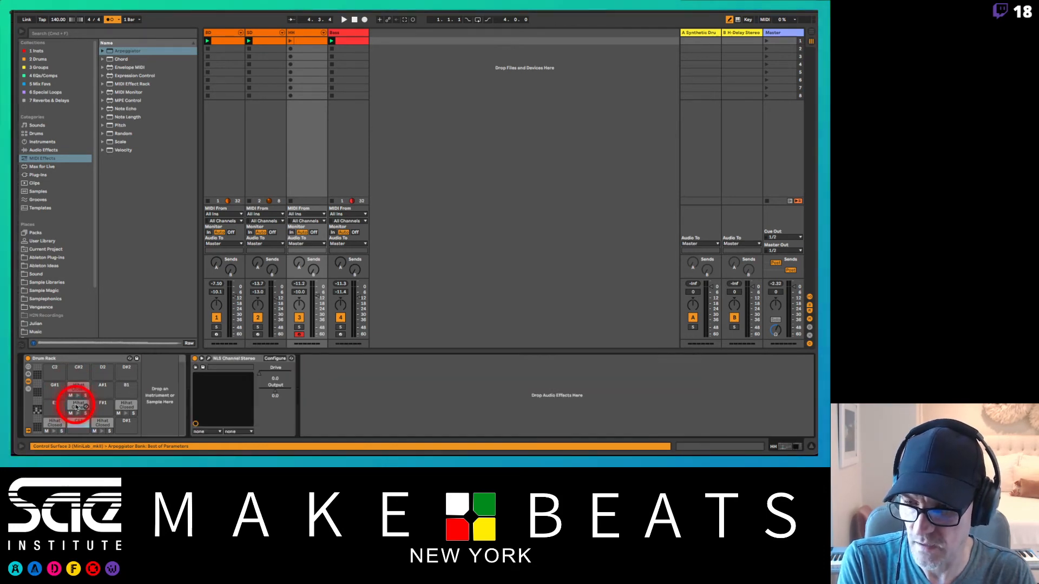
pyautogui.click(77, 407)
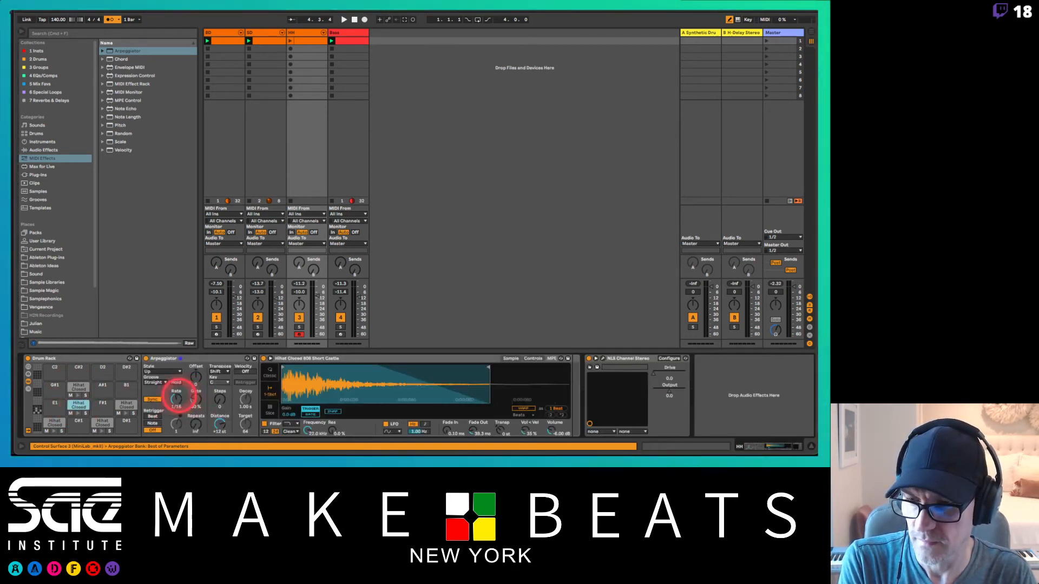
pyautogui.click(128, 403)
pyautogui.click(177, 399)
pyautogui.click(176, 399)
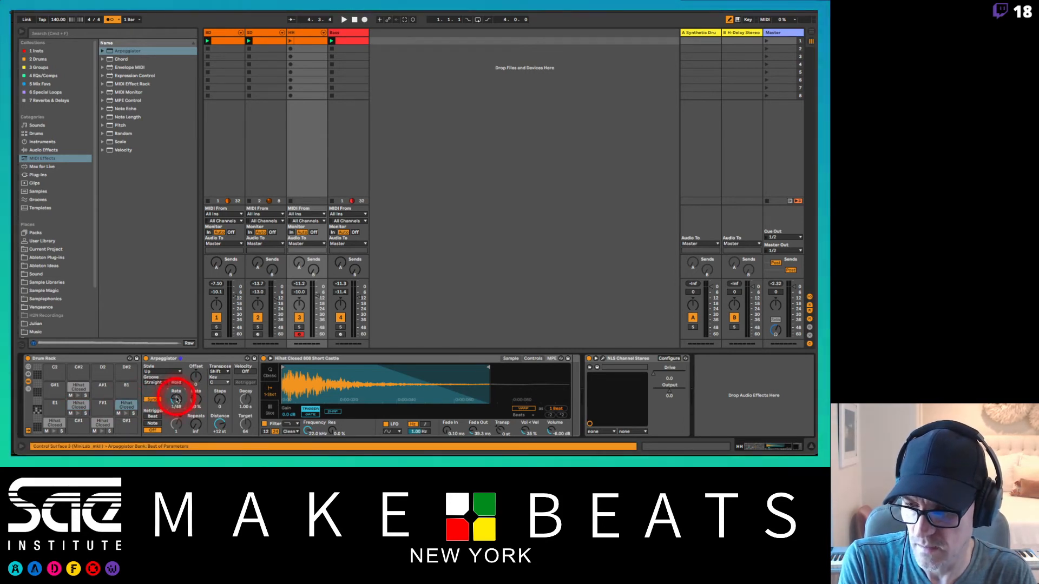
pyautogui.click(79, 387)
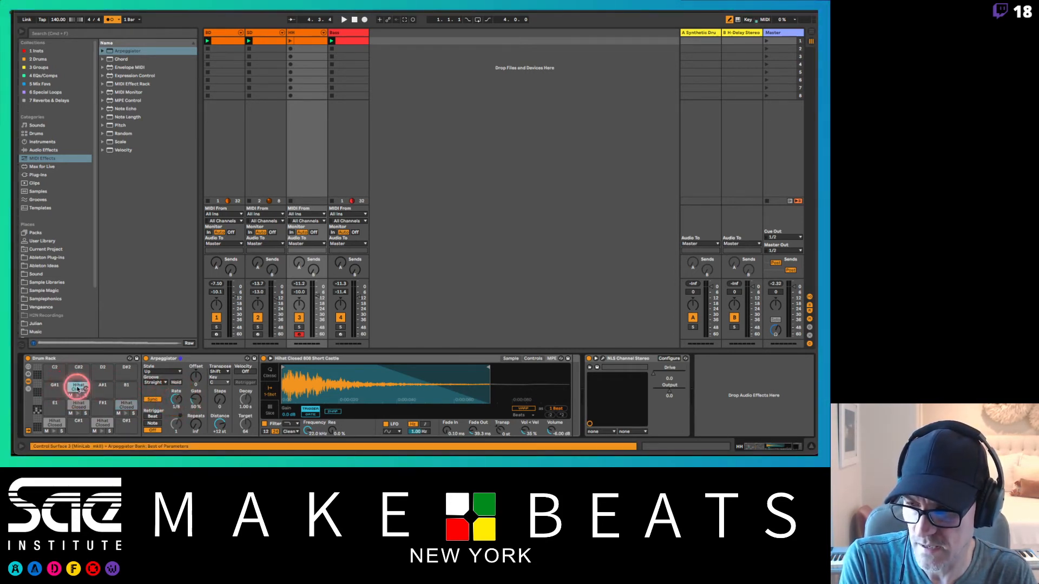
pyautogui.click(174, 397)
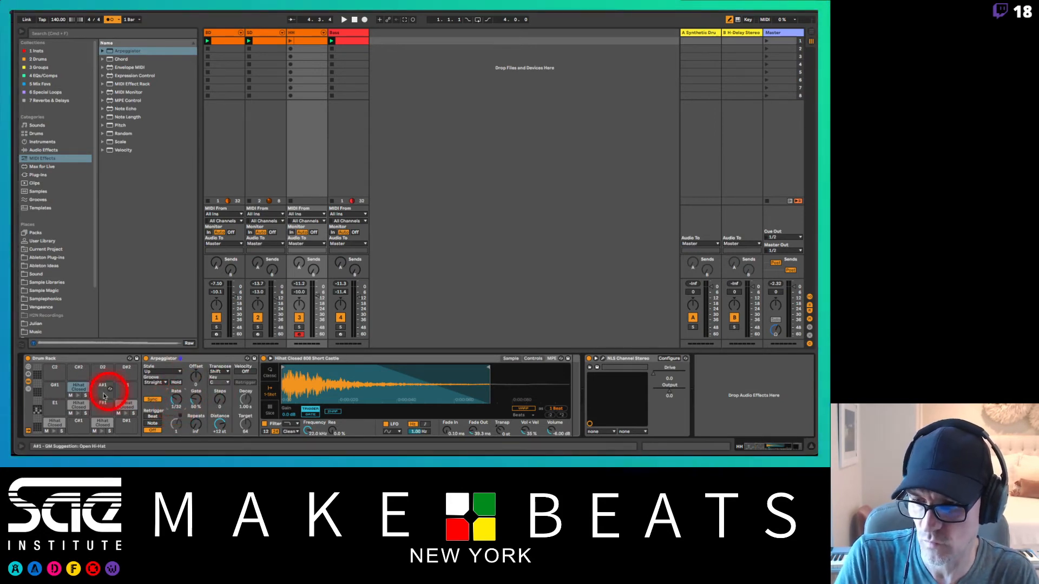
# Step: Copy the arpeggiated hi-hat from pad A1 to B1 and set the B1 Arpeggiator's rate to 1/64
pyautogui.click(79, 387)
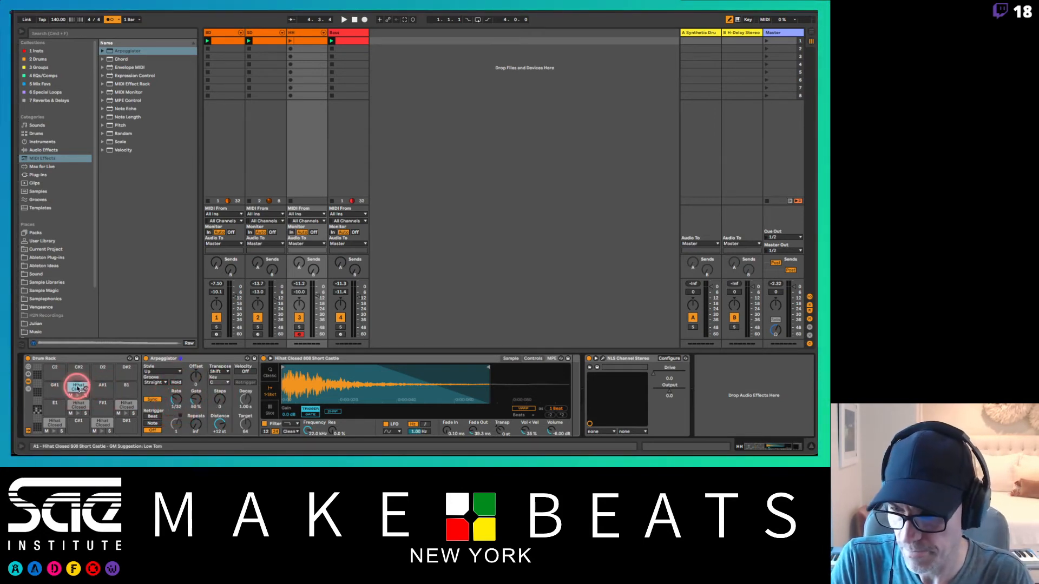
pyautogui.moveTo(79, 387); pyautogui.dragTo(132, 387)
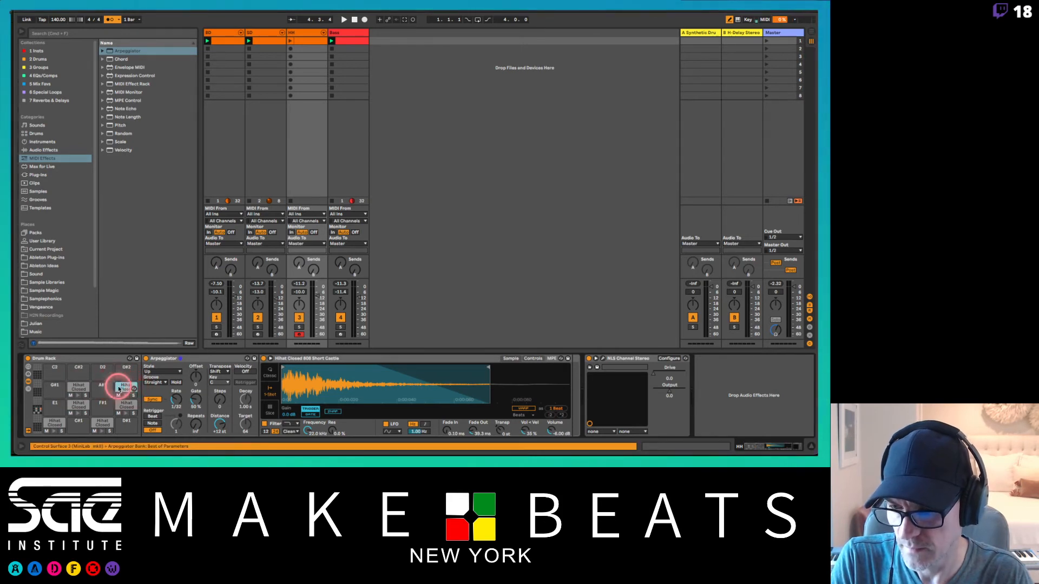
pyautogui.click(127, 387)
pyautogui.click(175, 398)
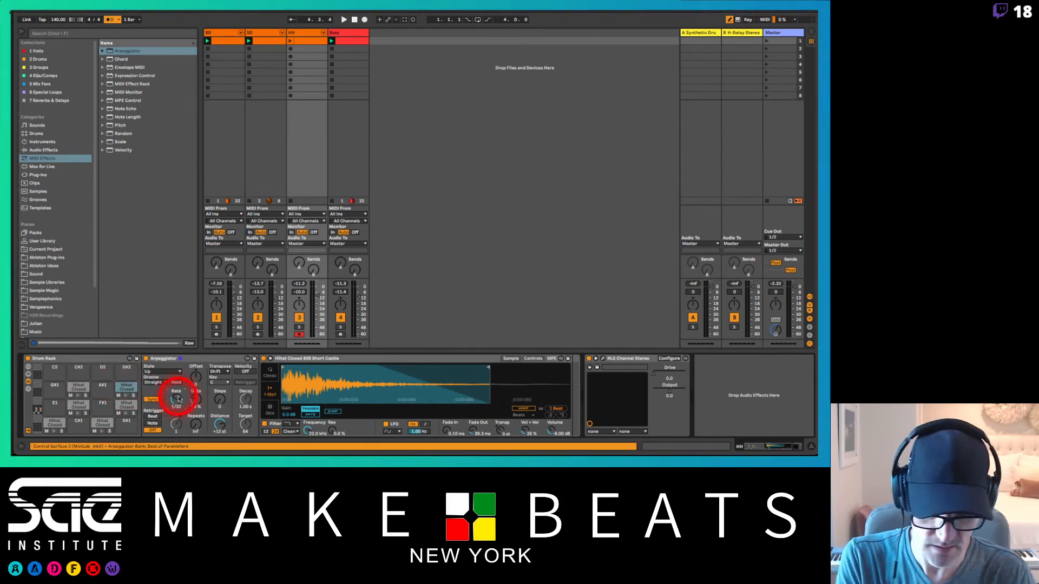
pyautogui.moveTo(179, 398); pyautogui.dragTo(179, 393)
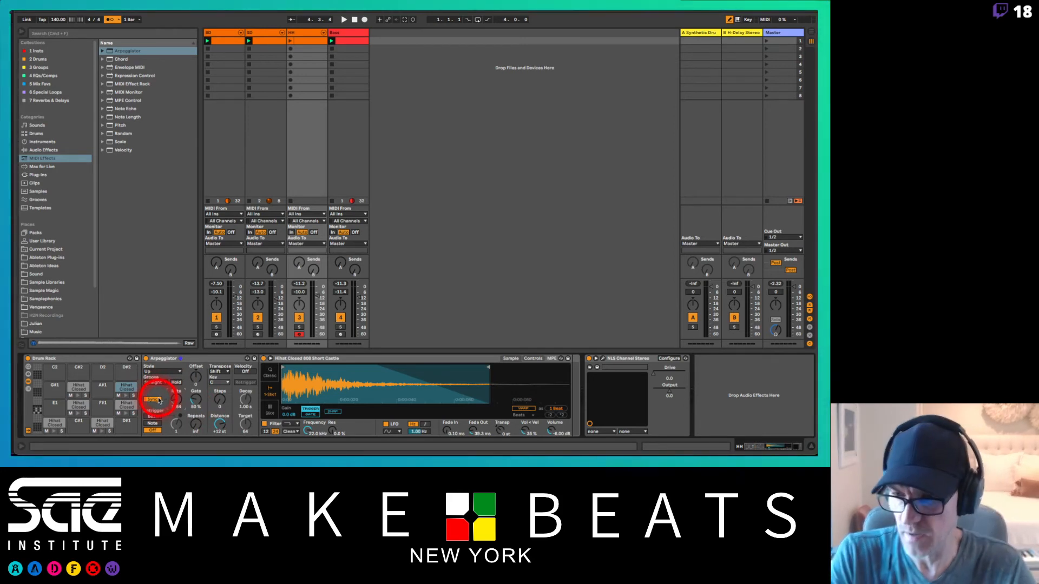
# Step: Copy the F1 hi-hat to pad F#1 with an Arpeggiator rate of 1/12 and audition it over the beat
pyautogui.click(80, 407)
pyautogui.click(101, 406)
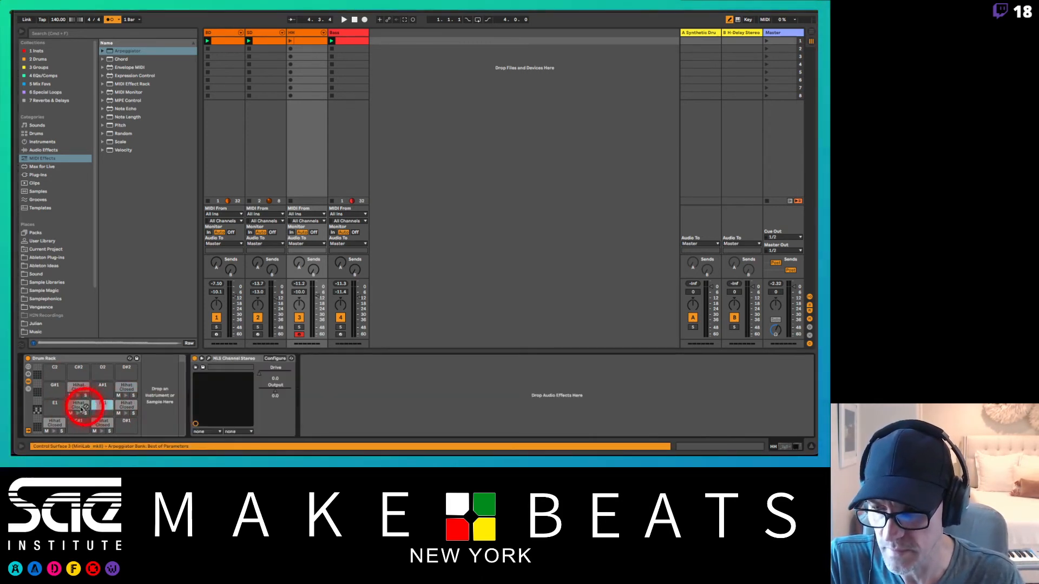
pyautogui.click(80, 406)
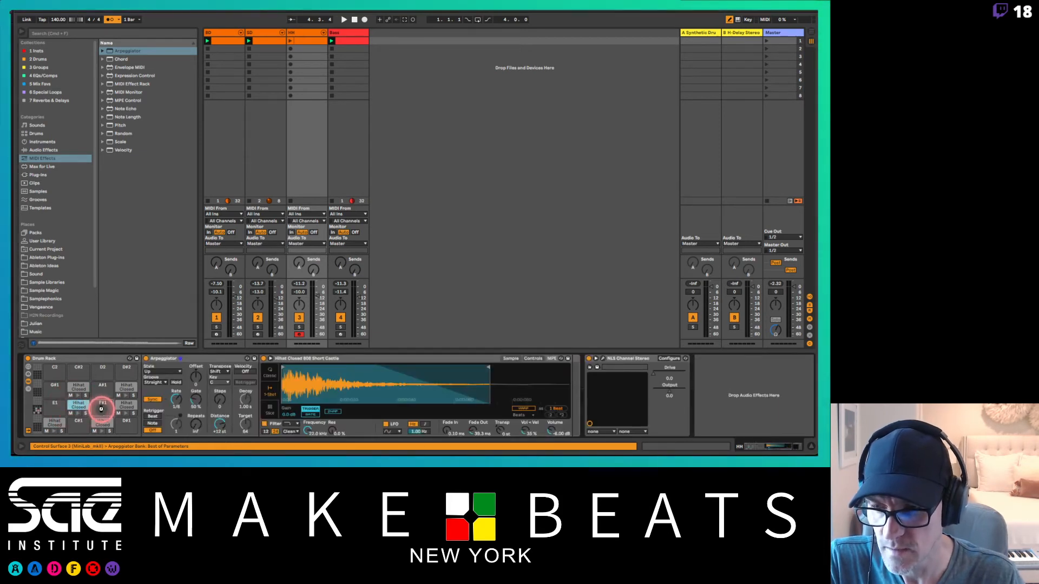
pyautogui.moveTo(80, 406); pyautogui.dragTo(101, 410)
pyautogui.click(101, 406)
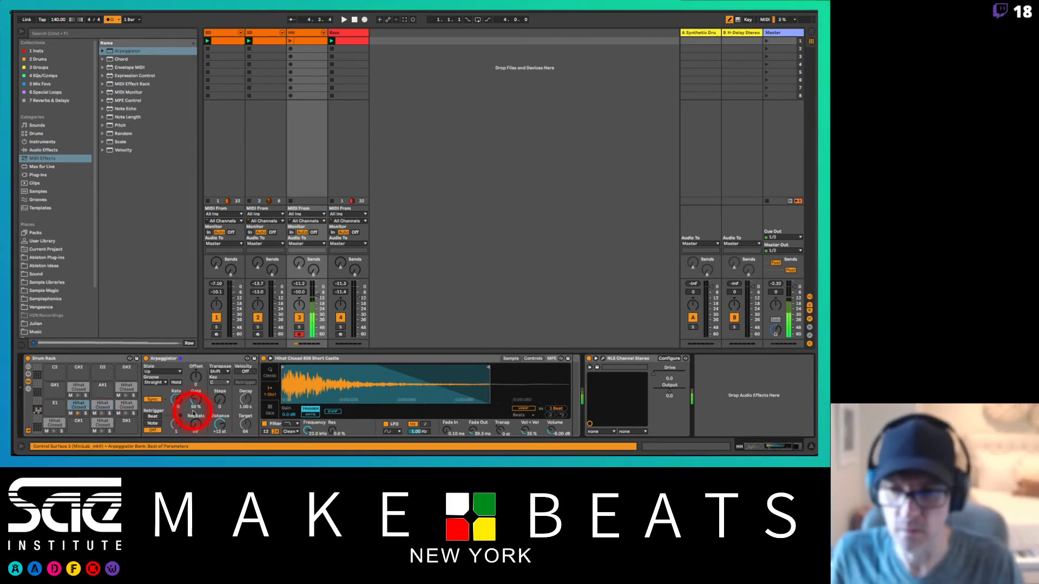
pyautogui.press('space')
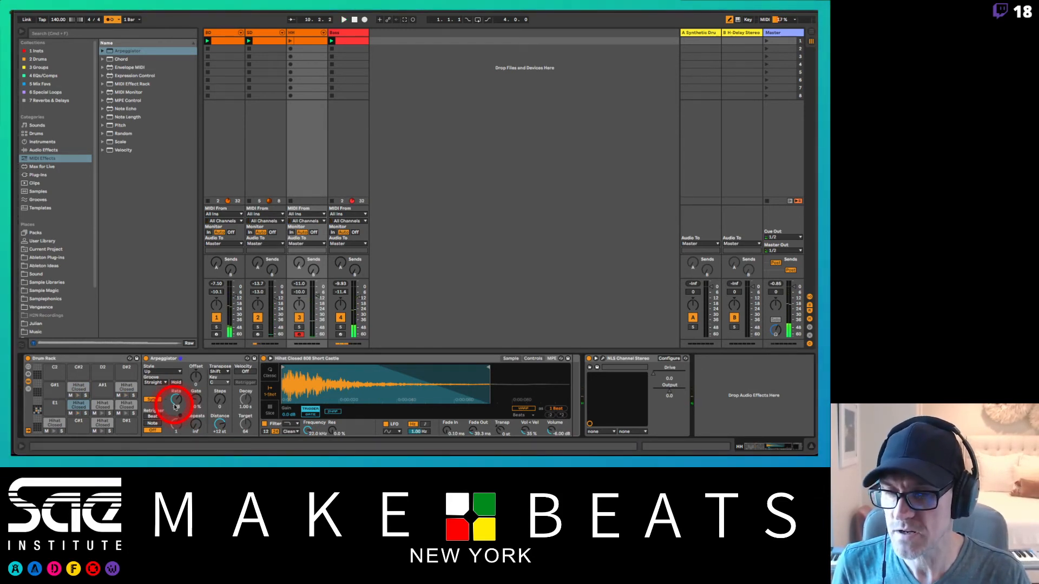
# Step: Copy the hi-hat from pad G1 to G#1 and set the G#1 Arpeggiator's rate to 1/24
pyautogui.click(123, 405)
pyautogui.click(127, 406)
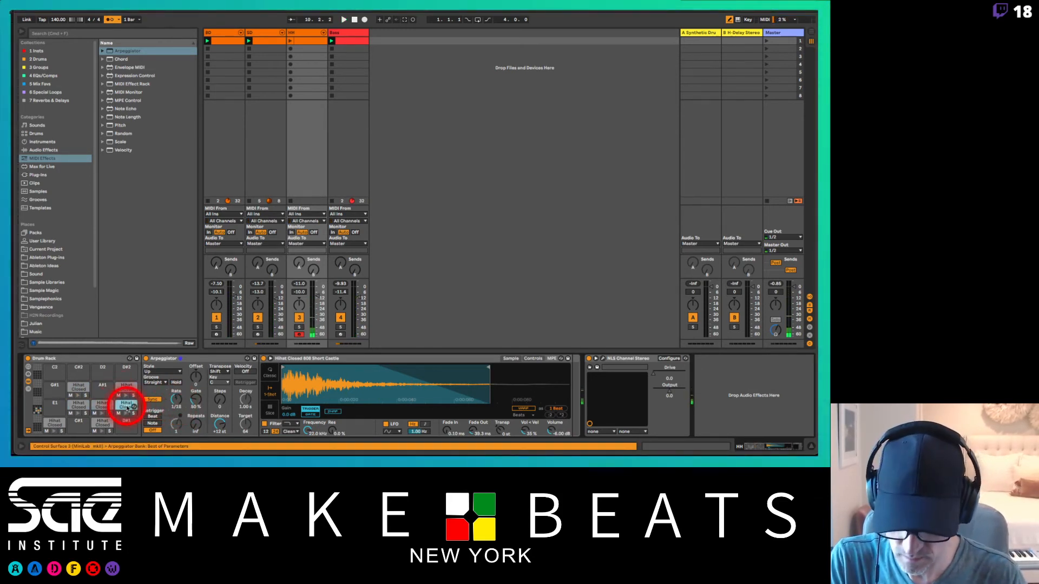
pyautogui.click(54, 388)
pyautogui.click(54, 387)
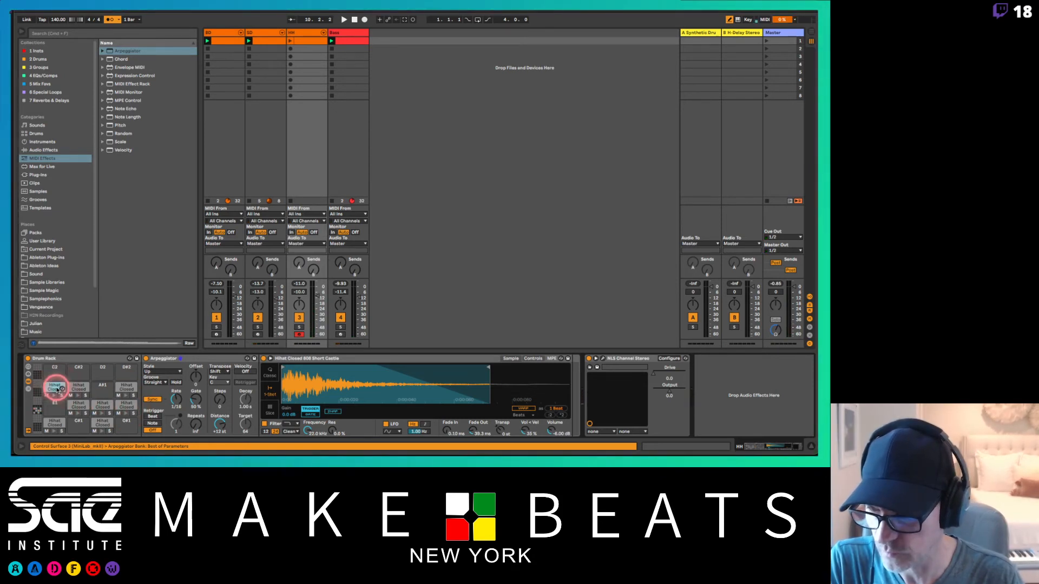
pyautogui.click(178, 424)
pyautogui.click(177, 400)
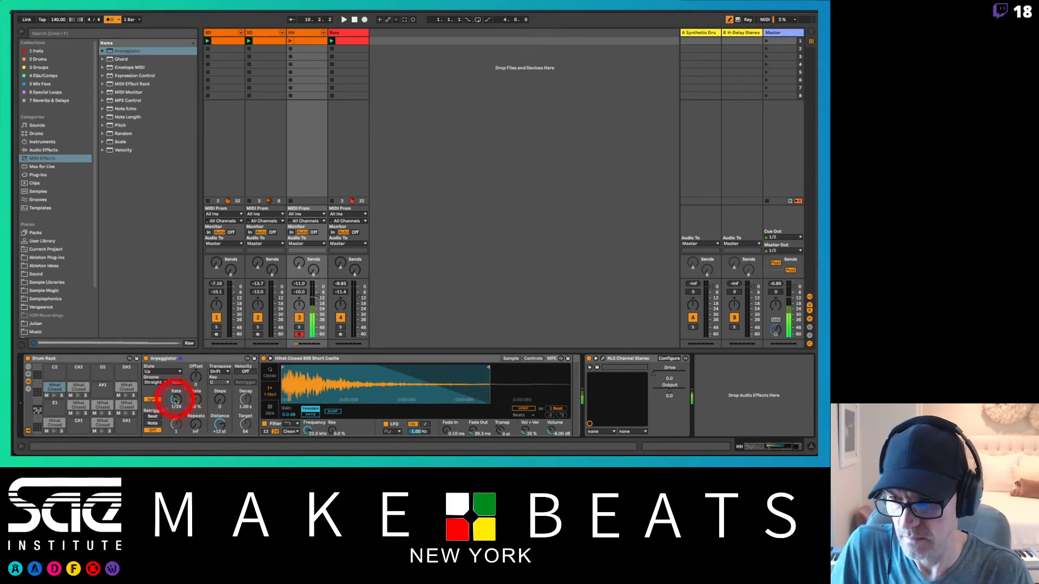
# Step: Copy the hi-hat from pad A1 to A#1 and set the A#1 Arpeggiator's rate to 1/48
pyautogui.click(51, 386)
pyautogui.click(51, 386)
pyautogui.click(76, 386)
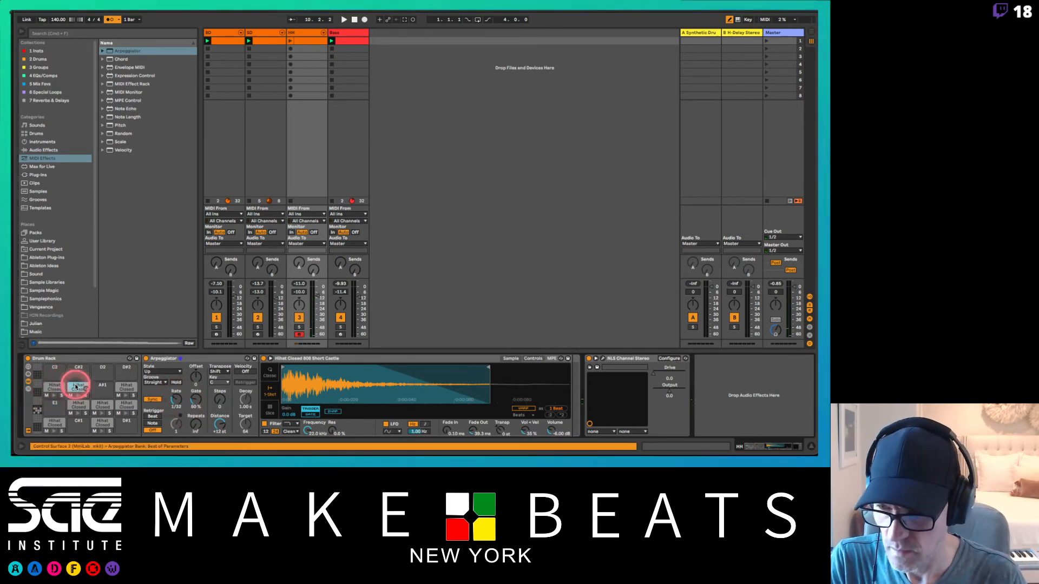
pyautogui.click(100, 389)
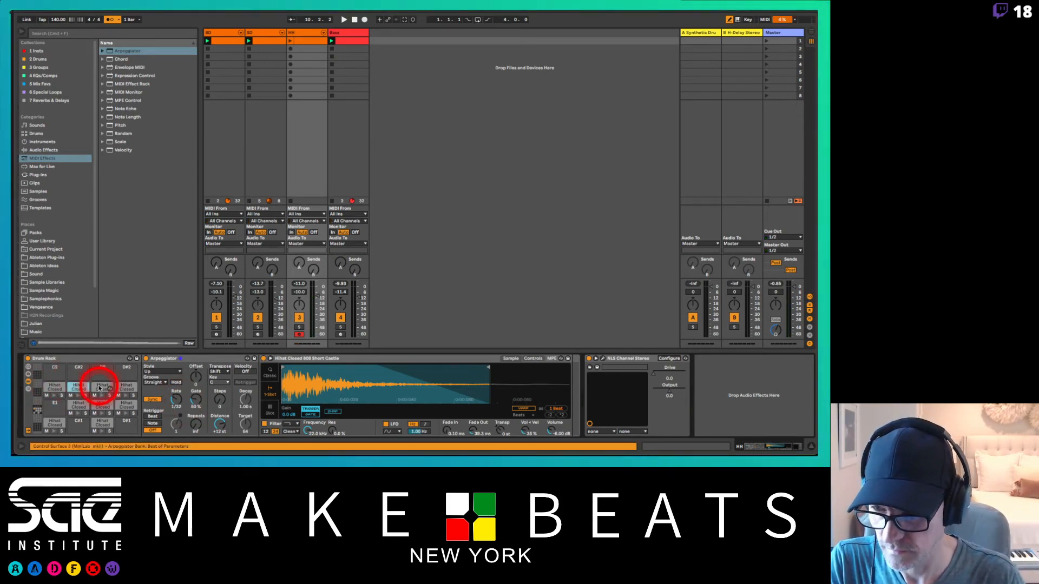
pyautogui.moveTo(174, 398); pyautogui.dragTo(175, 414)
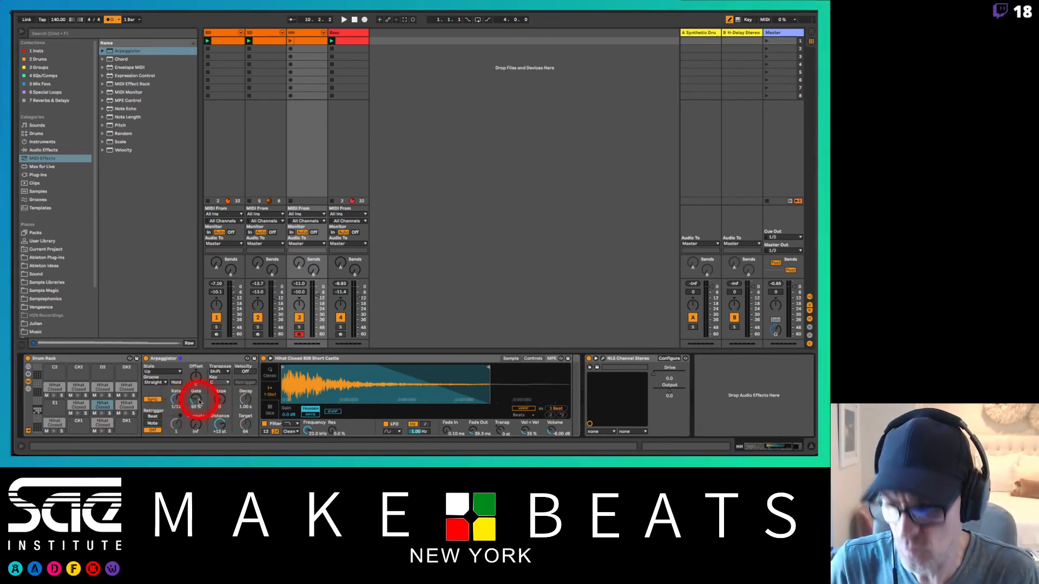
# Step: Adjust the transposition of the closed hi-hat sample on pad B1 by ear, undoing the first attempt
pyautogui.click(124, 386)
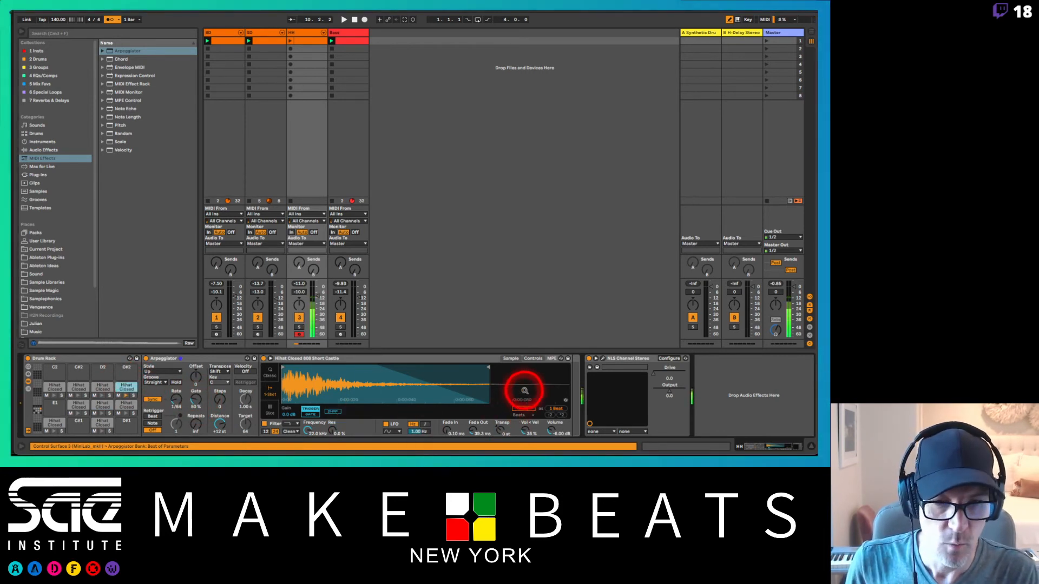
pyautogui.moveTo(509, 430); pyautogui.dragTo(498, 430)
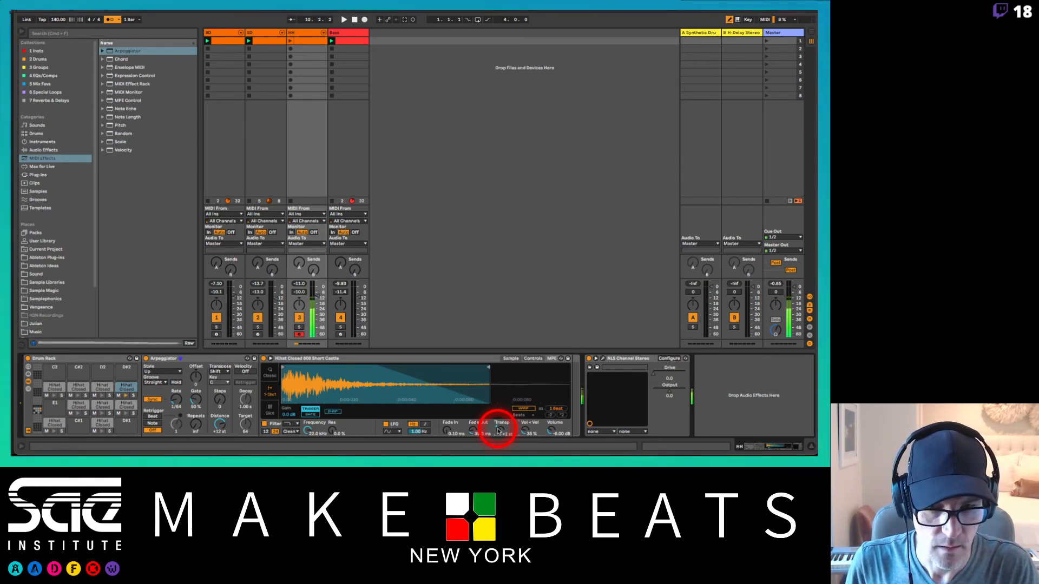
pyautogui.press('super+z')
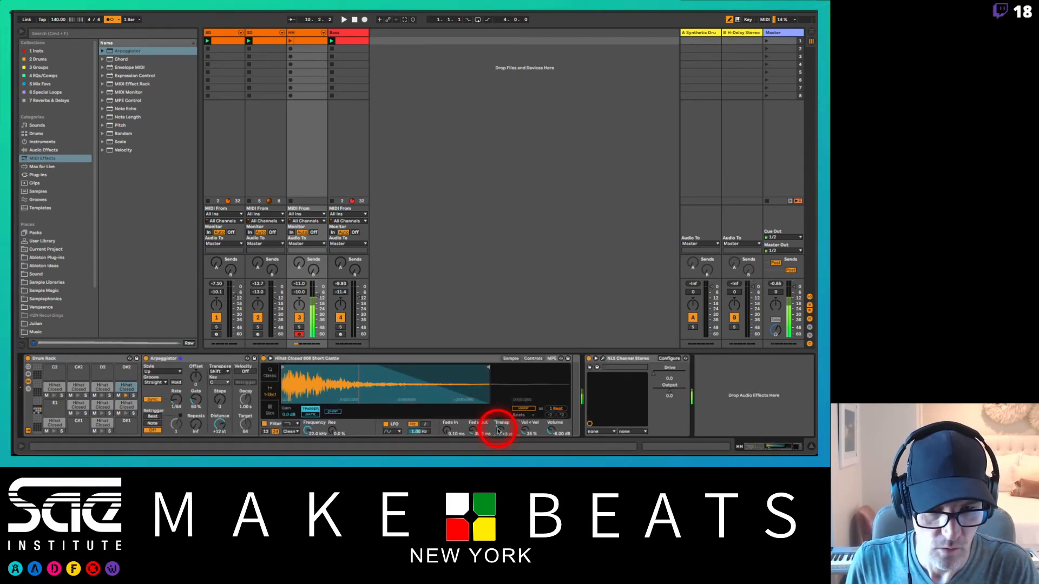
pyautogui.moveTo(498, 431); pyautogui.dragTo(497, 427)
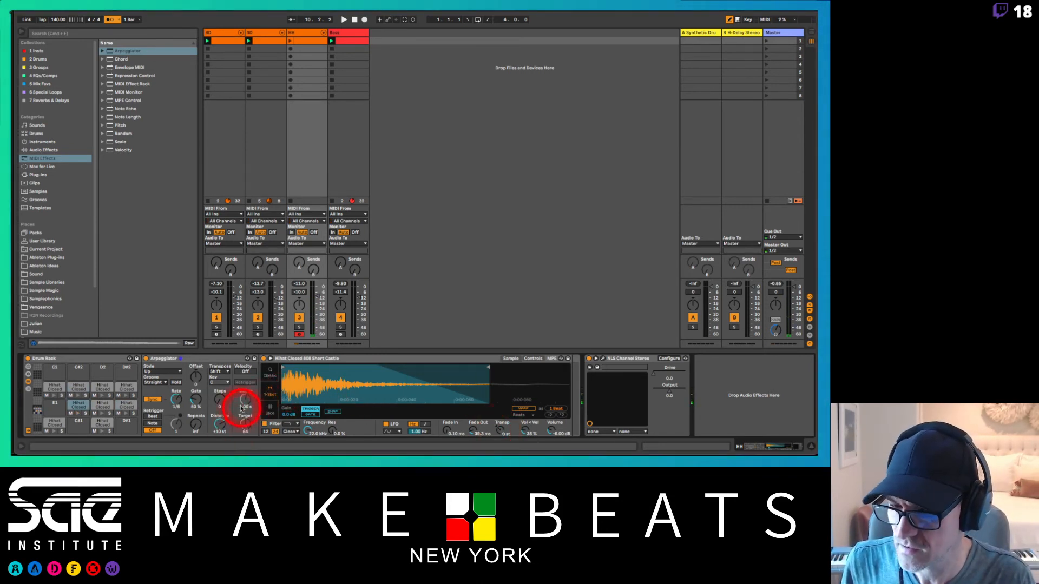
pyautogui.click(158, 383)
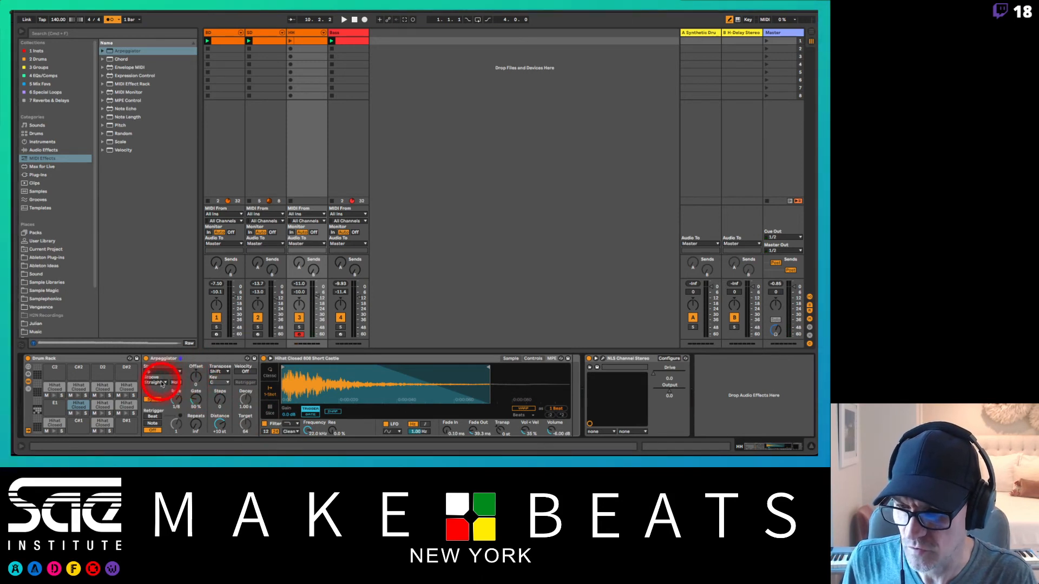
pyautogui.click(160, 383)
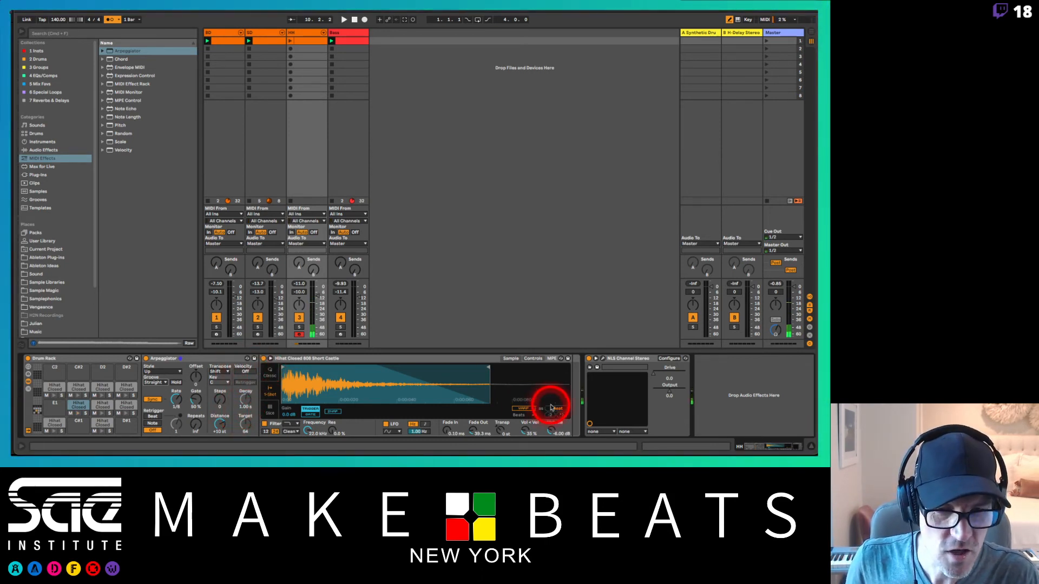
# Step: Set the velocity-to-volume amount to 0% on the hi-hat samples of the arpeggiated pads, starting with F1
pyautogui.click(77, 405)
pyautogui.click(526, 432)
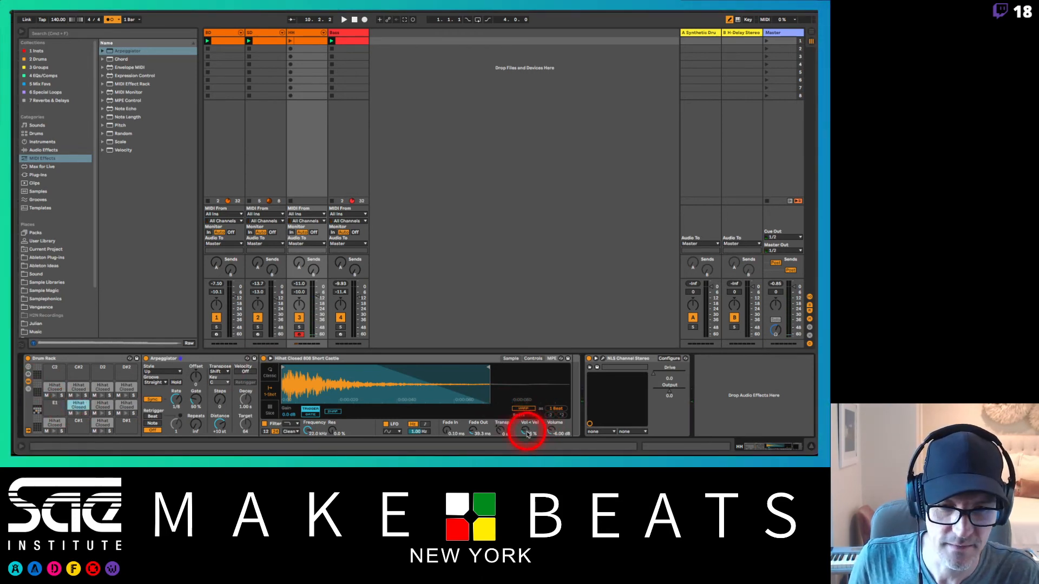
pyautogui.moveTo(527, 433); pyautogui.dragTo(527, 436)
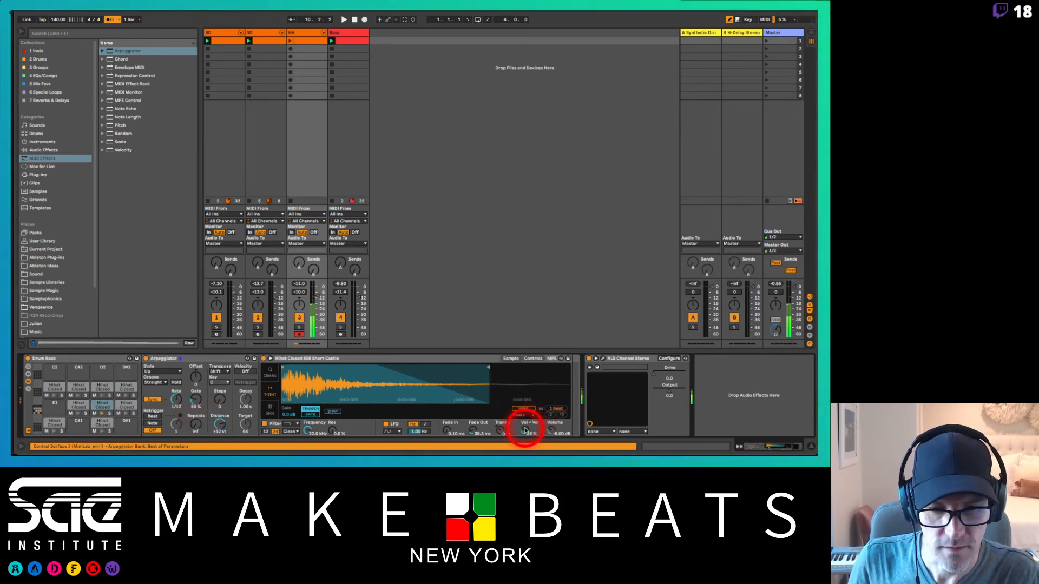
pyautogui.click(525, 429)
pyautogui.click(525, 429)
pyautogui.click(525, 429)
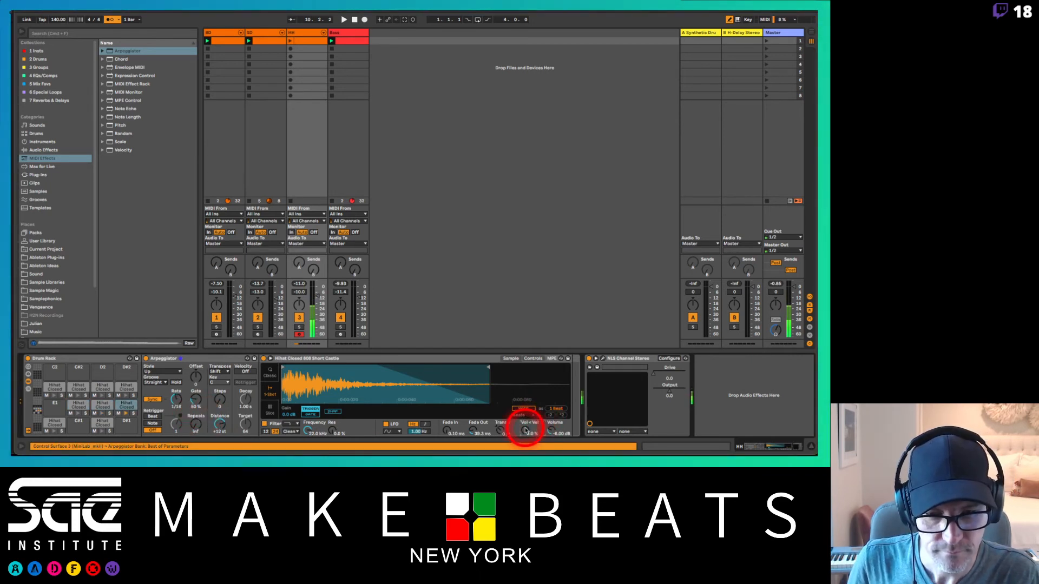
pyautogui.moveTo(526, 430); pyautogui.dragTo(525, 438)
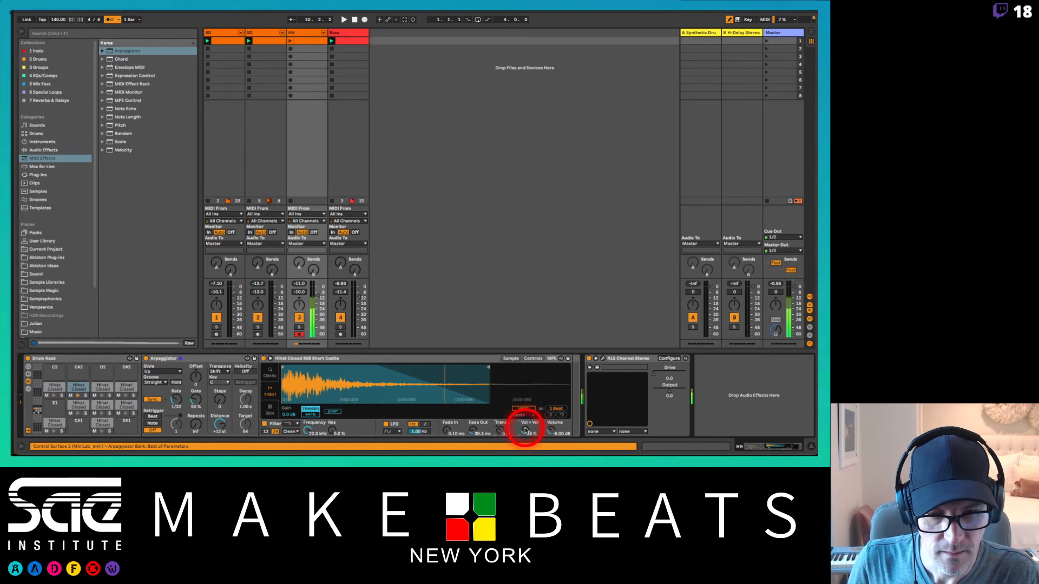
pyautogui.click(525, 429)
pyautogui.click(525, 430)
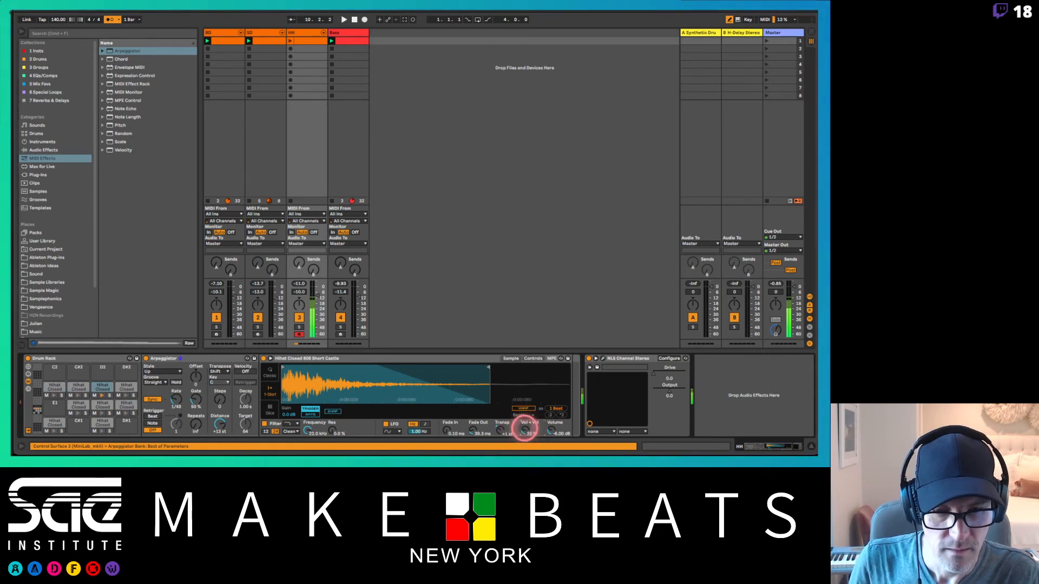
pyautogui.click(525, 429)
pyautogui.moveTo(525, 430); pyautogui.dragTo(498, 431)
pyautogui.click(499, 432)
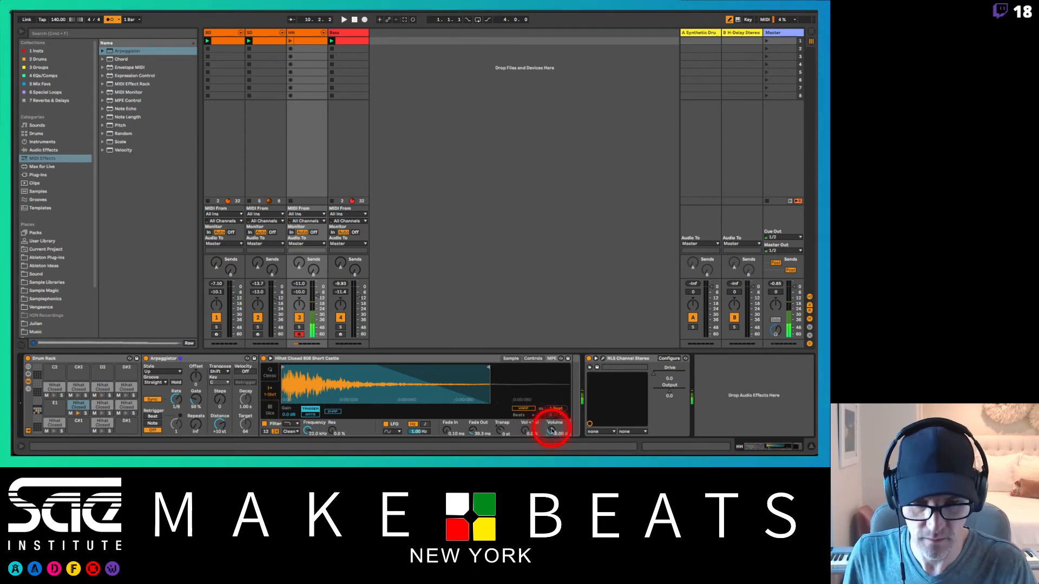
# Step: Play the beat and record a new hi-hat roll performance into the second clip slot of the HH track
pyautogui.press('space')
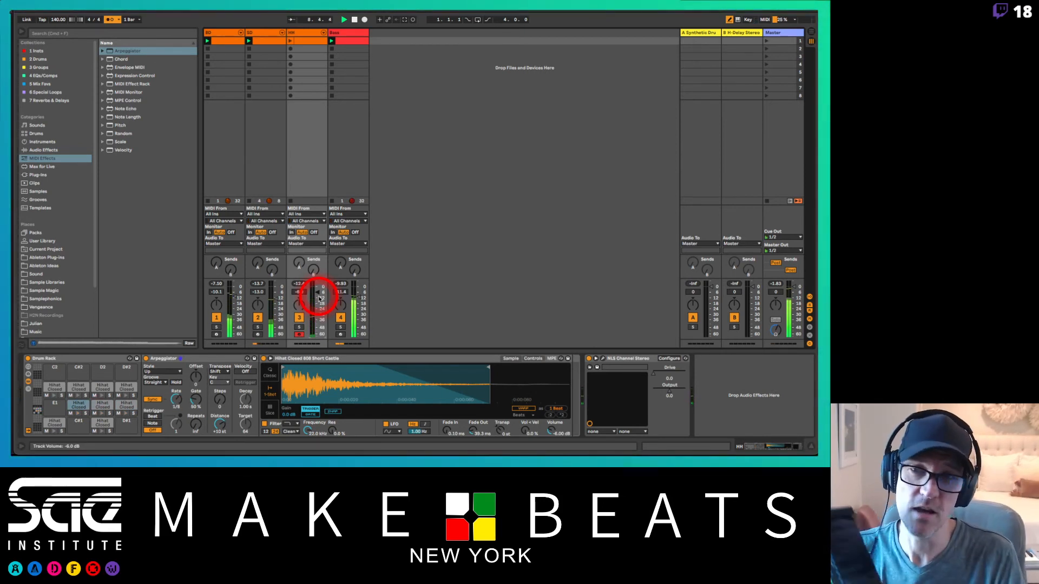
pyautogui.click(291, 48)
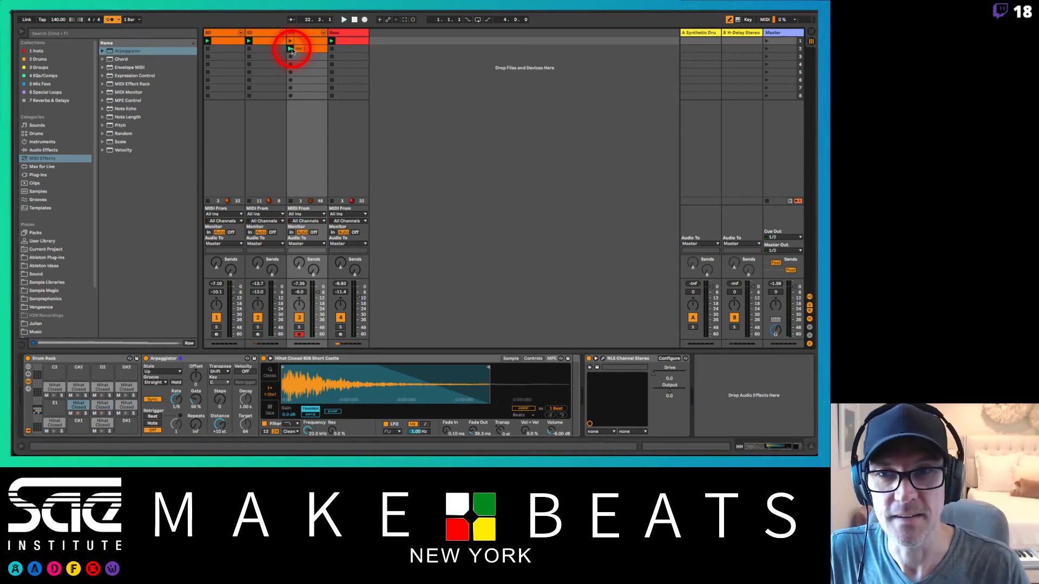
# Step: Play back the new HH clip and adjust the F1 note's start to 2.2.1 and the A1 note's start in bar 5 to 5.4.1
pyautogui.doubleClick(292, 51)
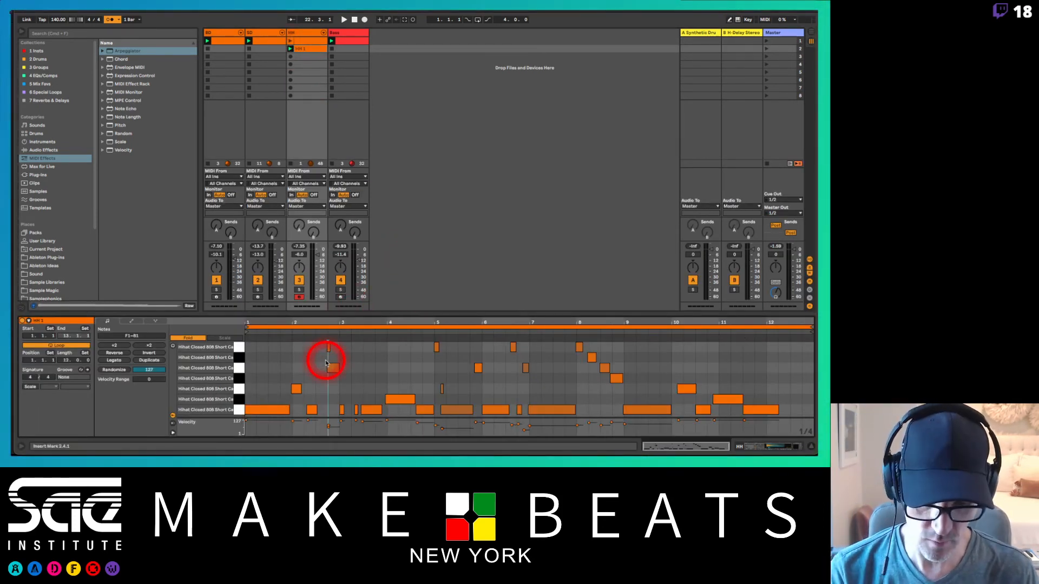
pyautogui.press('super+a')
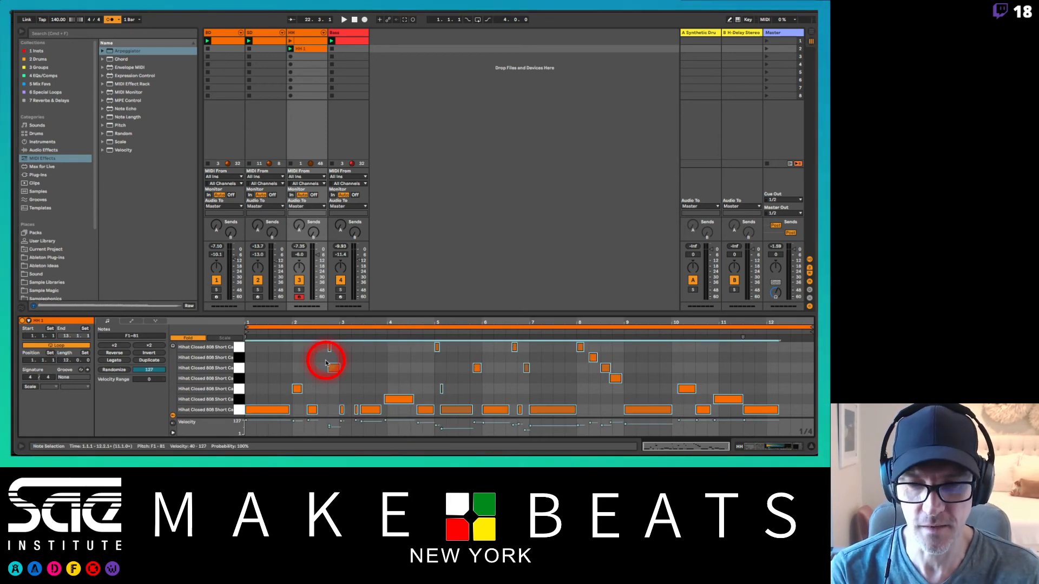
pyautogui.press('space')
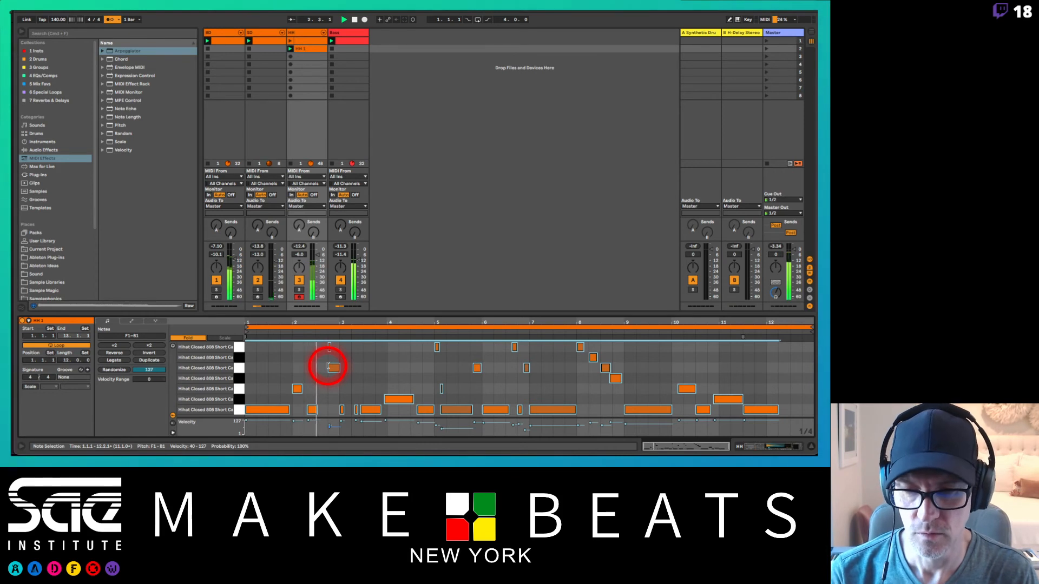
pyautogui.click(308, 400)
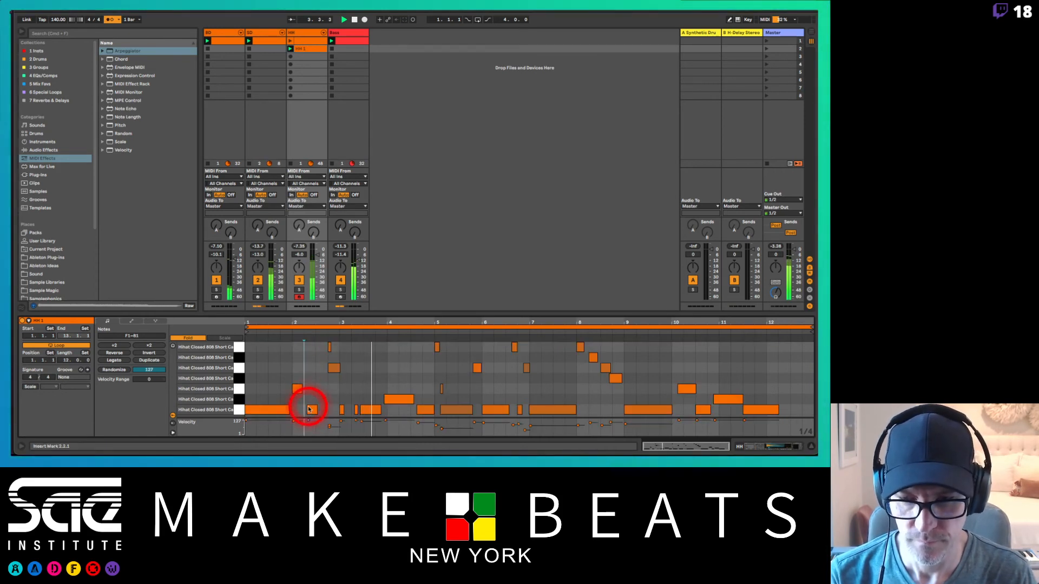
pyautogui.click(304, 410)
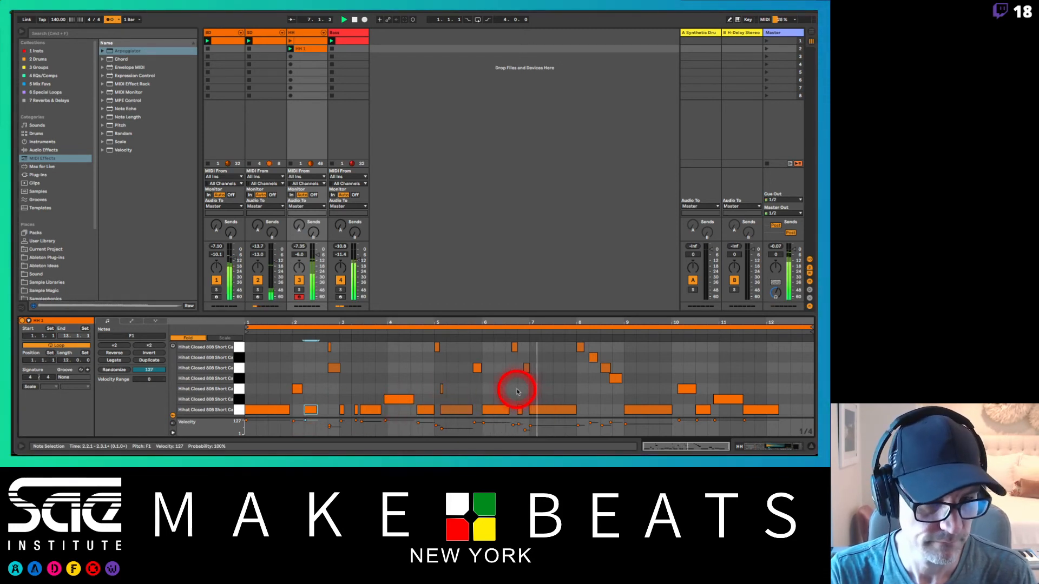
pyautogui.click(471, 368)
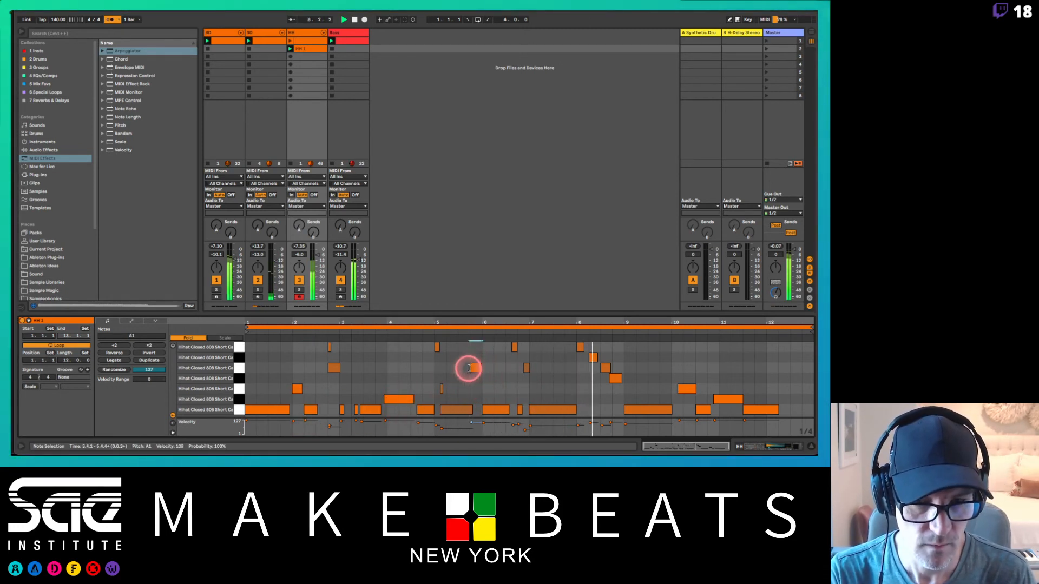
pyautogui.click(470, 411)
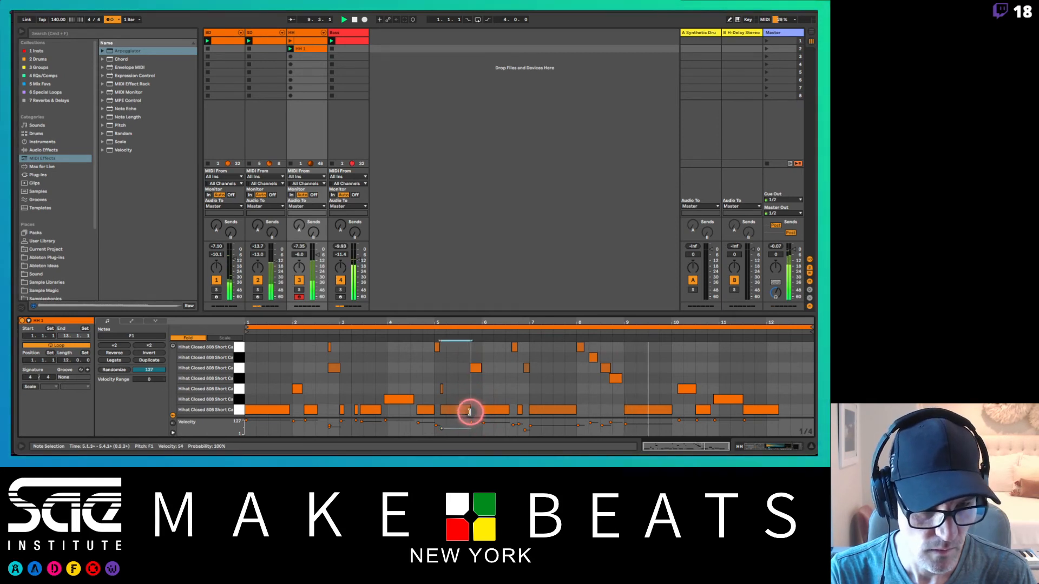
# Step: Quantize the start of all hi-hat notes in the clip to 1/8
pyautogui.press('super+a')
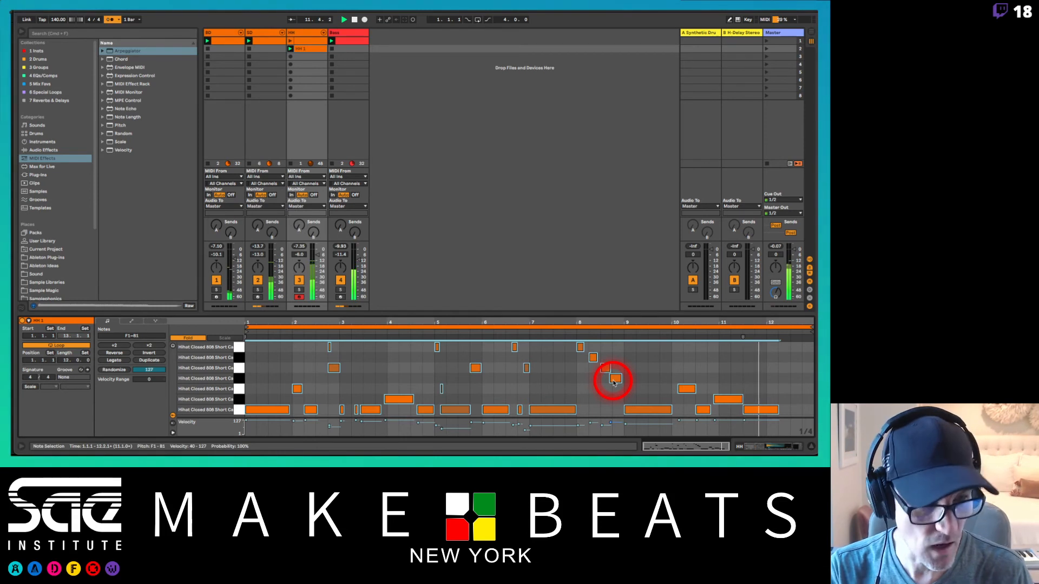
pyautogui.press('super+shift+u')
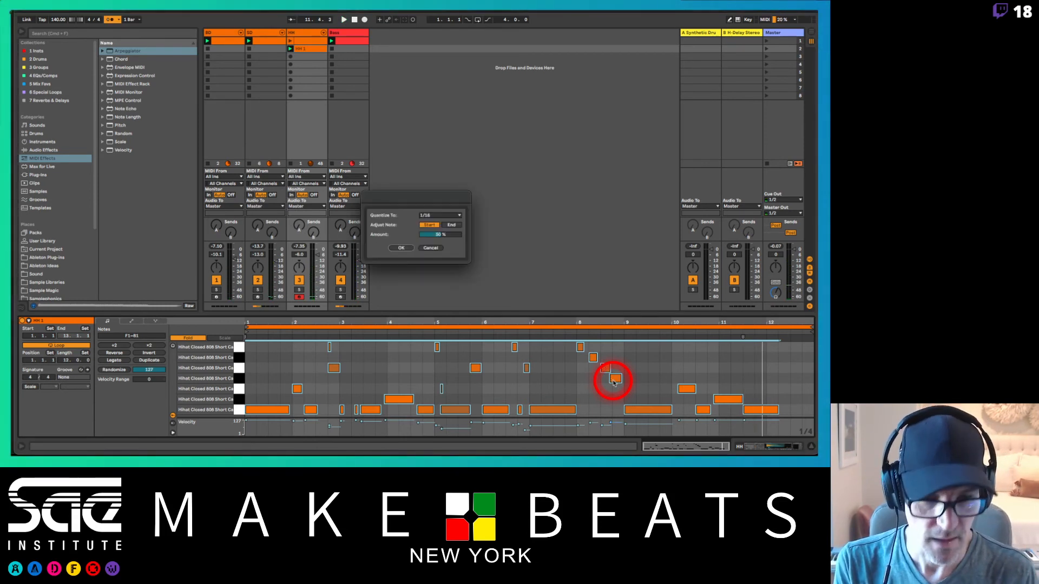
pyautogui.click(454, 215)
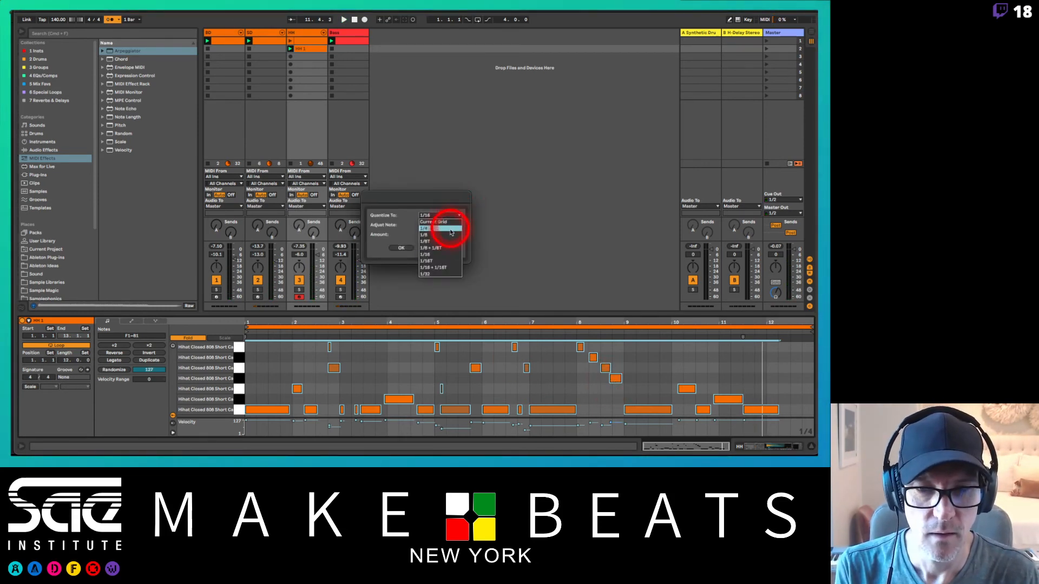
pyautogui.click(441, 235)
pyautogui.click(409, 252)
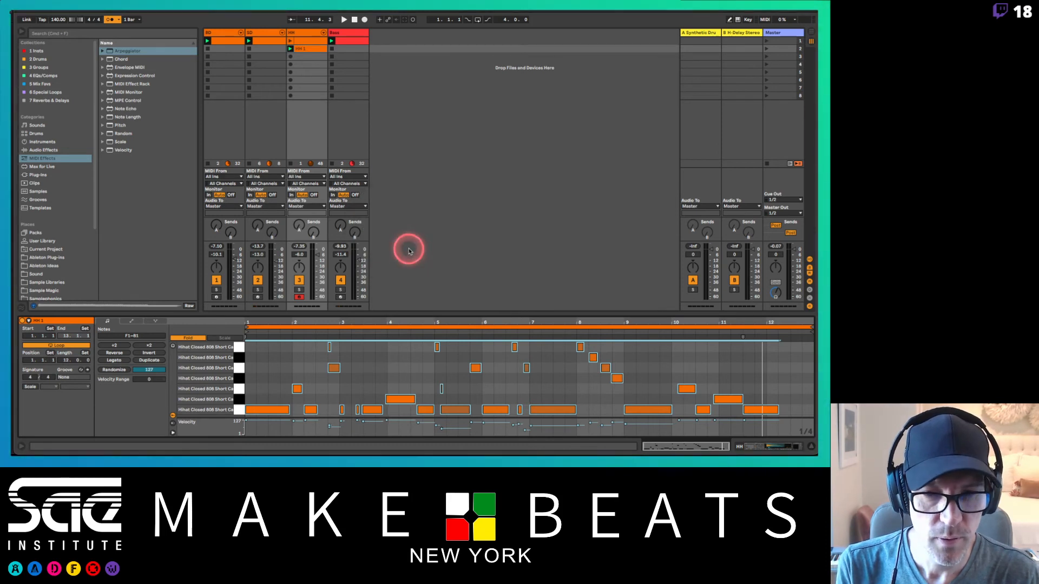
# Step: Apply Legato to all notes in the hi-hat clip and play back the result
pyautogui.click(498, 361)
pyautogui.press('super+a')
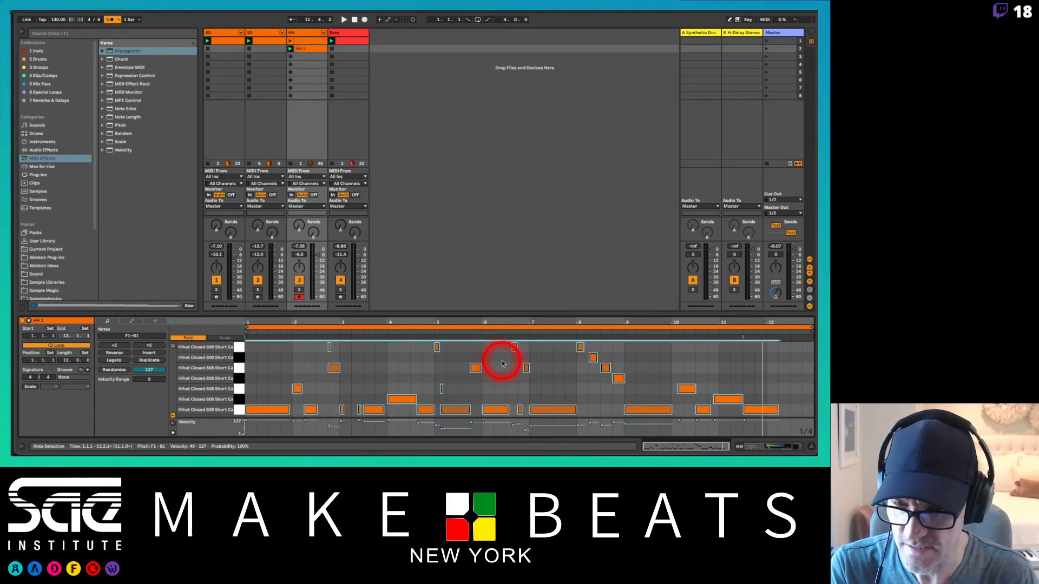
pyautogui.click(501, 364)
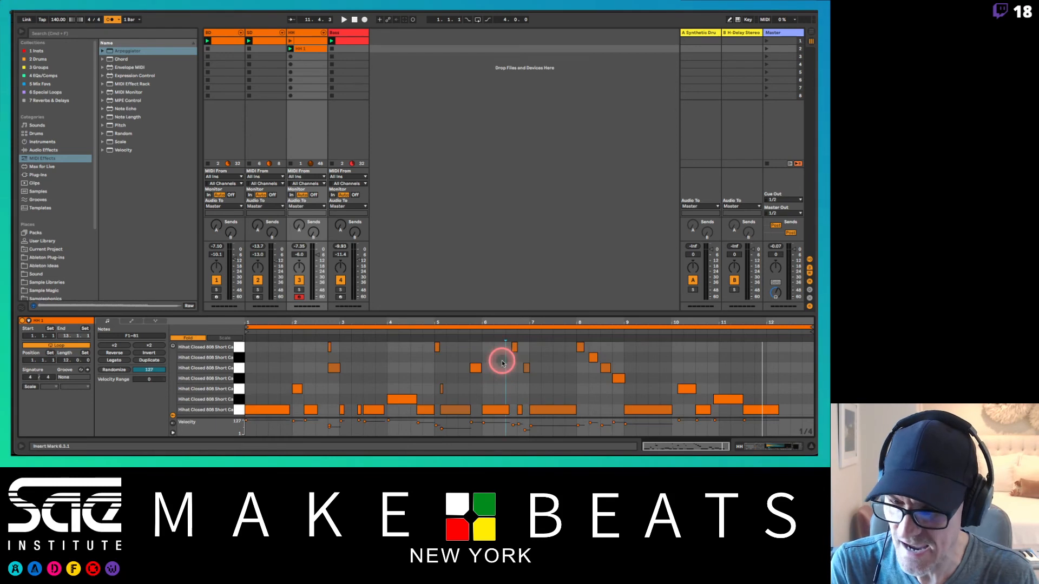
pyautogui.click(119, 360)
pyautogui.press('space')
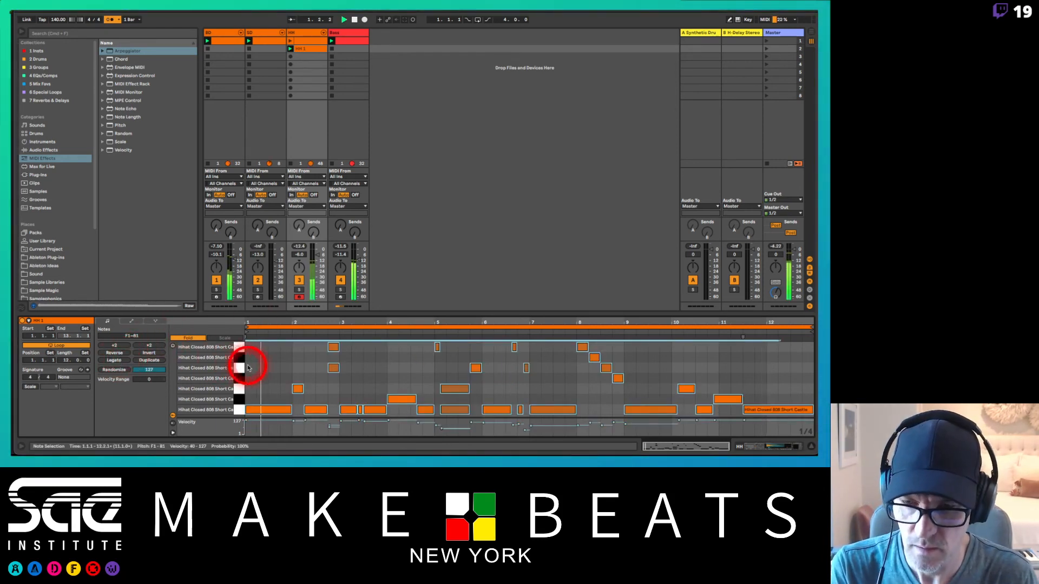
# Step: Delete the A1 note doubling the B1 note in bar 2 and extend the F1 note in bar 3 back to the bar's start
pyautogui.click(355, 384)
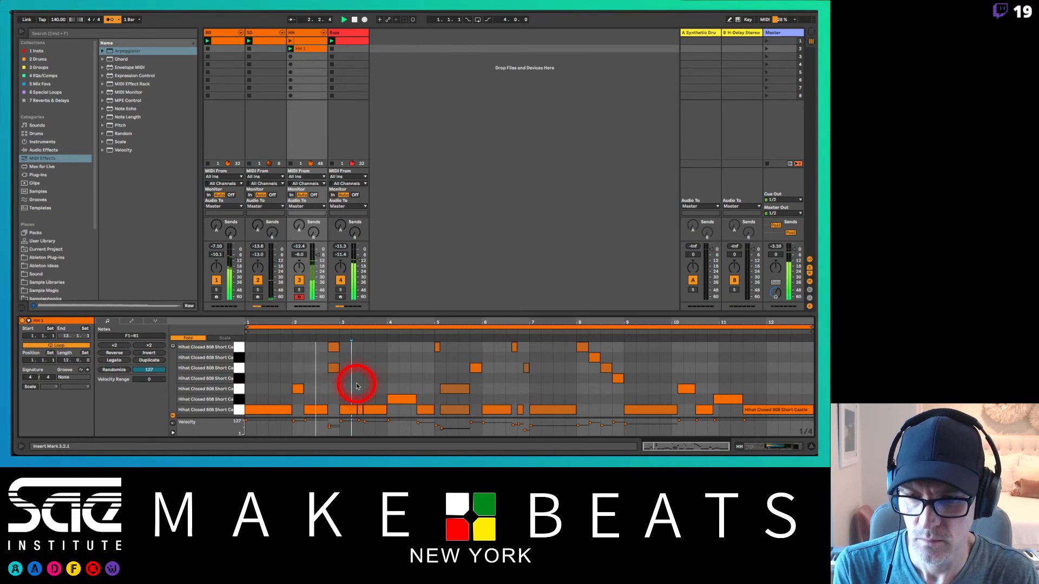
pyautogui.click(333, 347)
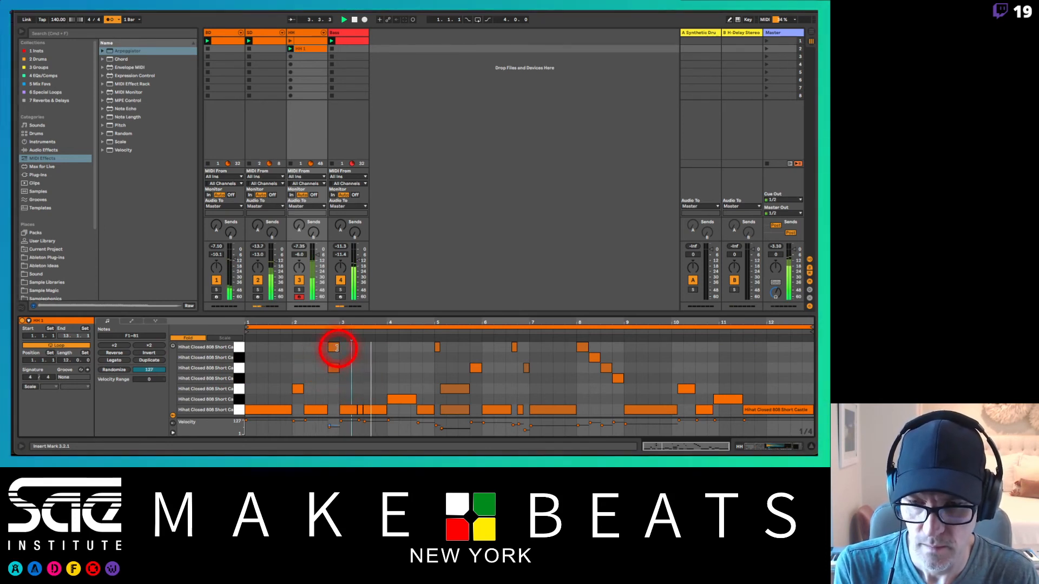
pyautogui.click(334, 369)
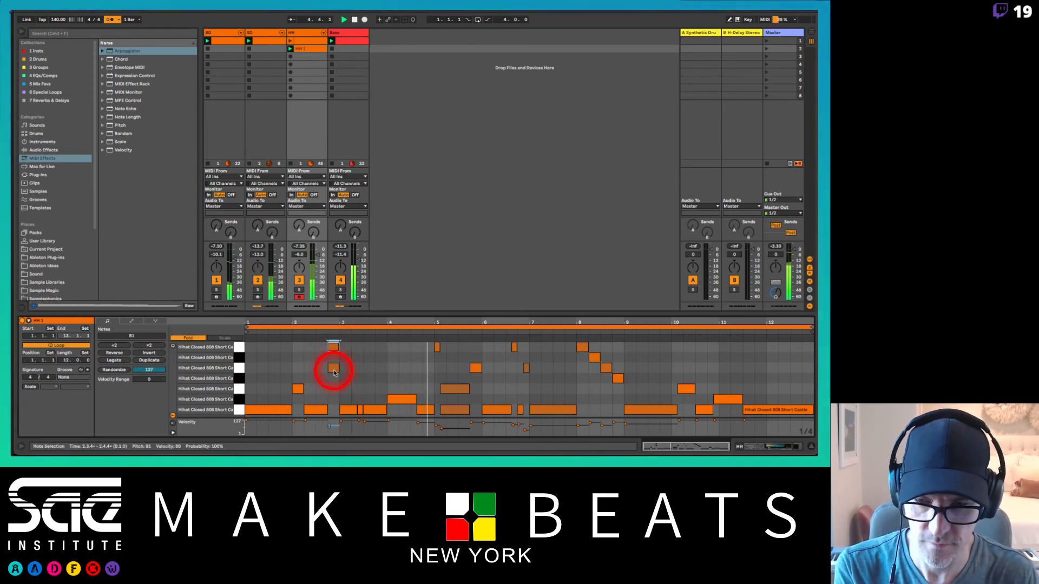
pyautogui.press('Delete')
pyautogui.click(361, 410)
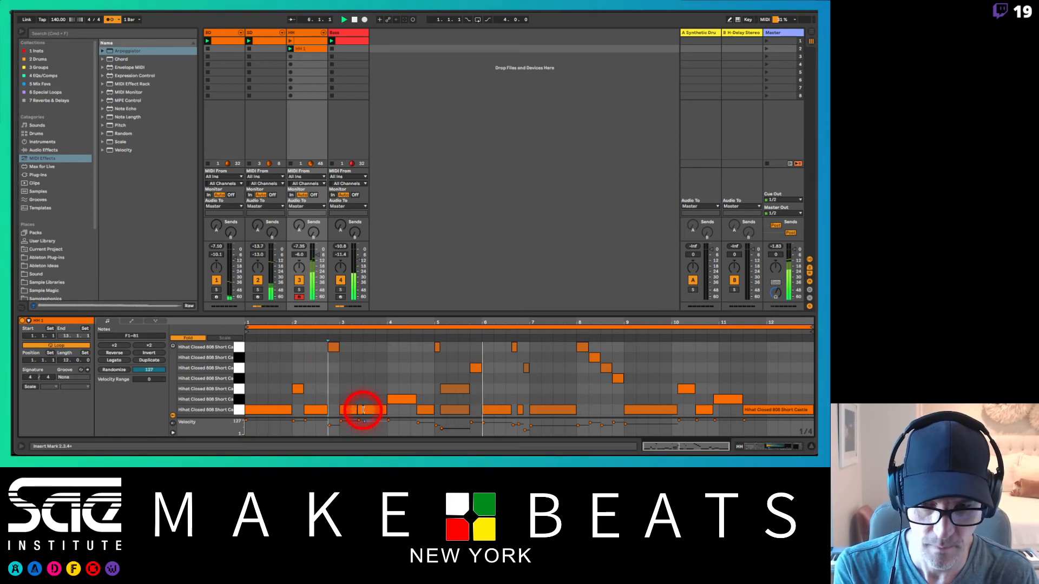
pyautogui.moveTo(359, 410); pyautogui.dragTo(342, 412)
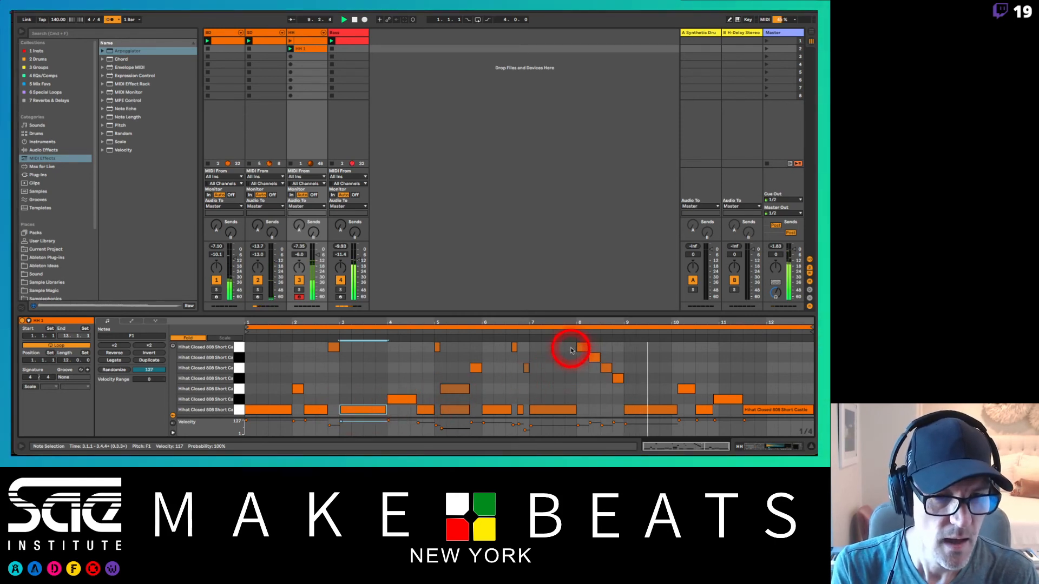
# Step: Shorten the four descending notes from B1 to G#1 in bar 8 together
pyautogui.moveTo(570, 351); pyautogui.dragTo(619, 388)
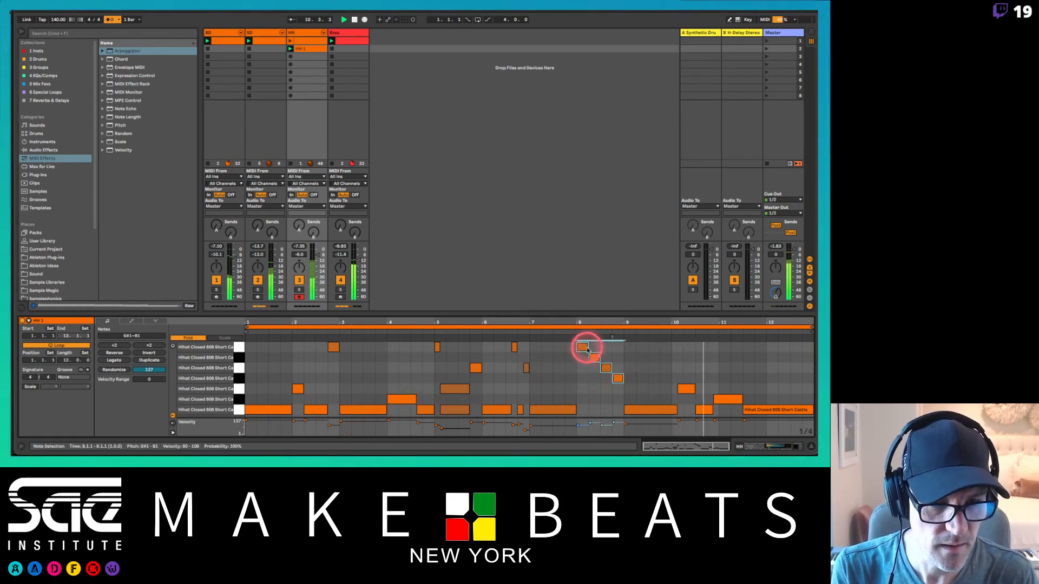
pyautogui.click(588, 350)
pyautogui.moveTo(588, 350); pyautogui.dragTo(581, 350)
# Step: Extend the G1 note's start back to 10.1.1 and trim the preceding F1 note to end there
pyautogui.click(716, 390)
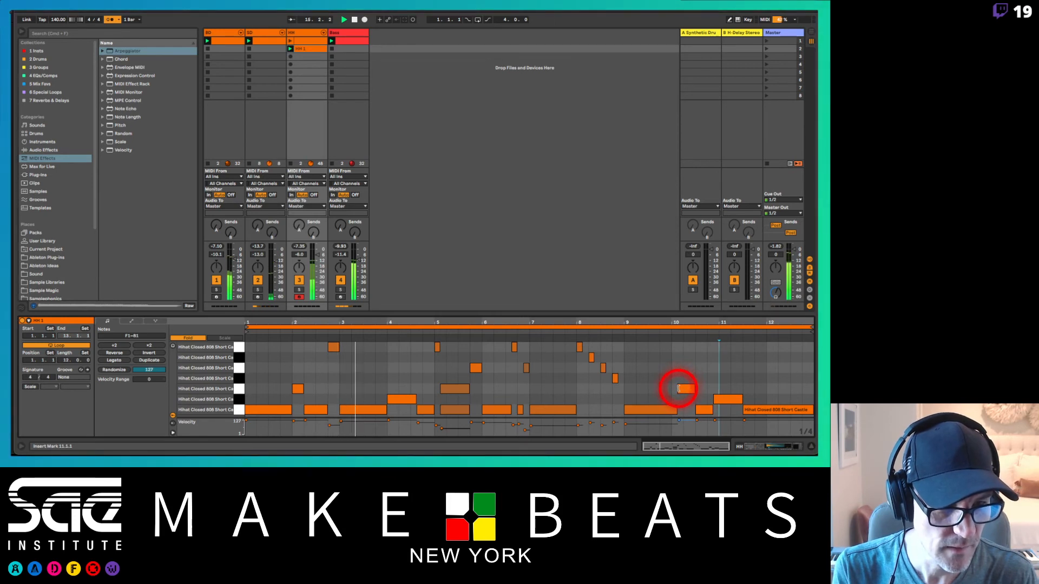
pyautogui.moveTo(678, 389); pyautogui.dragTo(669, 409)
pyautogui.click(675, 410)
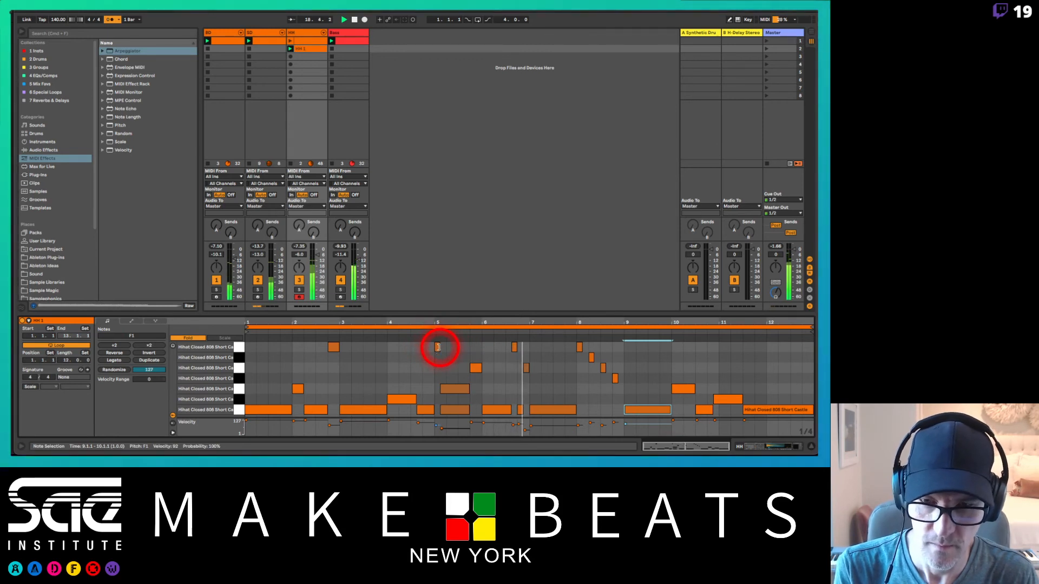
# Step: Remove the B1 note at the start of bar 5 and make the G1 and F1 notes below it meet at 5.2.1
pyautogui.click(438, 348)
pyautogui.moveTo(441, 352); pyautogui.dragTo(447, 410)
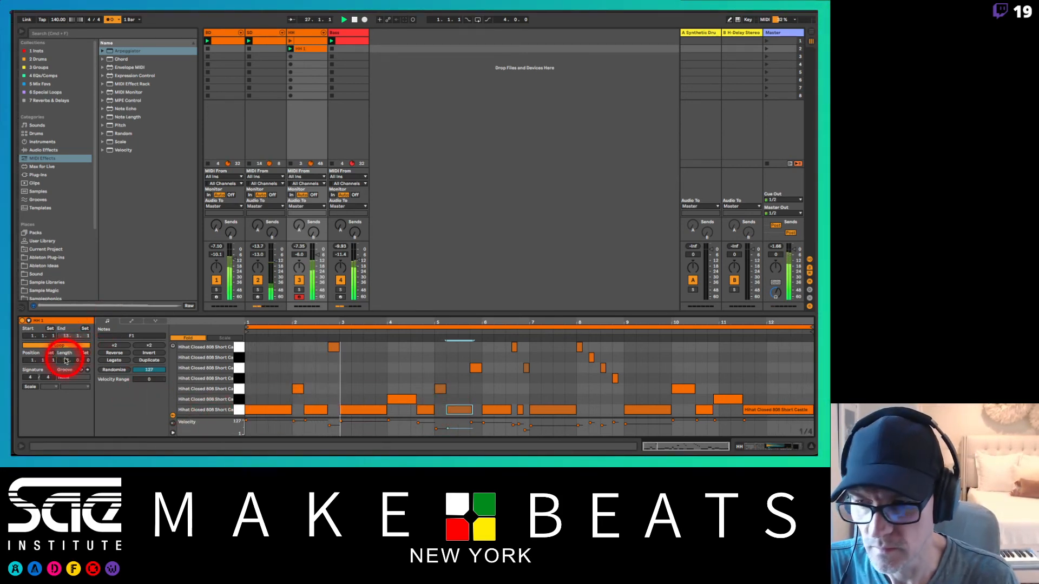
# Step: Raise the velocity of the B1 note in bar 2 and make the F#1 and F1 notes in bar 4 meet at 4.3.1
pyautogui.click(333, 347)
pyautogui.moveTo(334, 350); pyautogui.dragTo(335, 343)
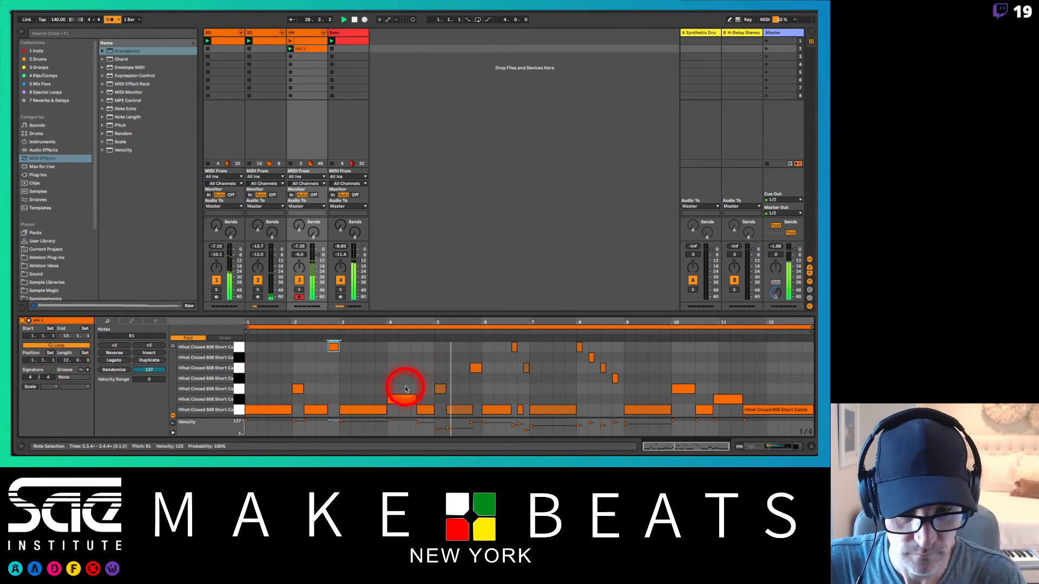
pyautogui.click(418, 409)
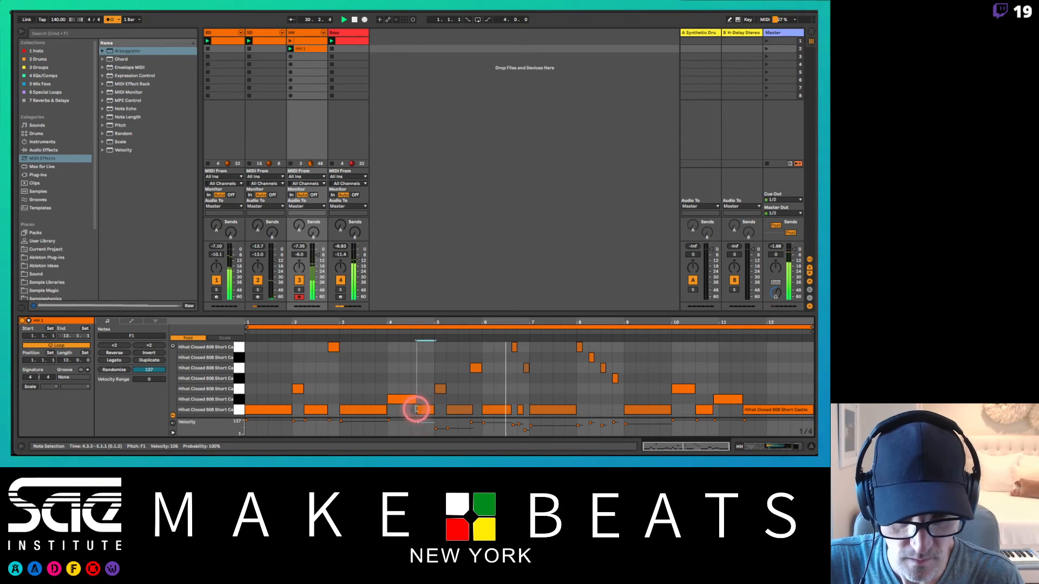
pyautogui.click(411, 400)
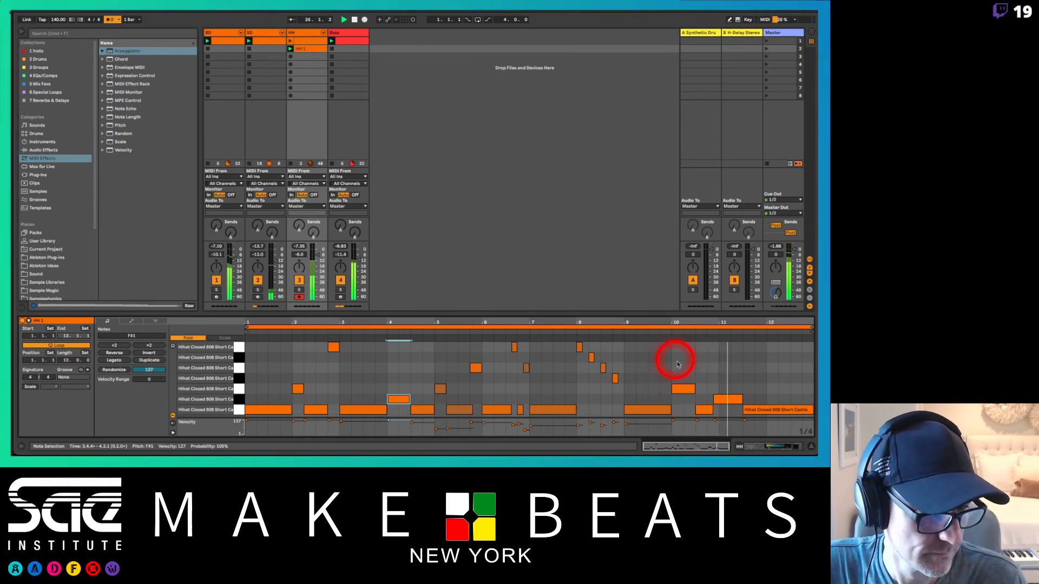
# Step: Make the F1 and F#1 notes meet at 11.1.1 and trim the F1 note in bar 5 to end at 5.4.1
pyautogui.click(719, 401)
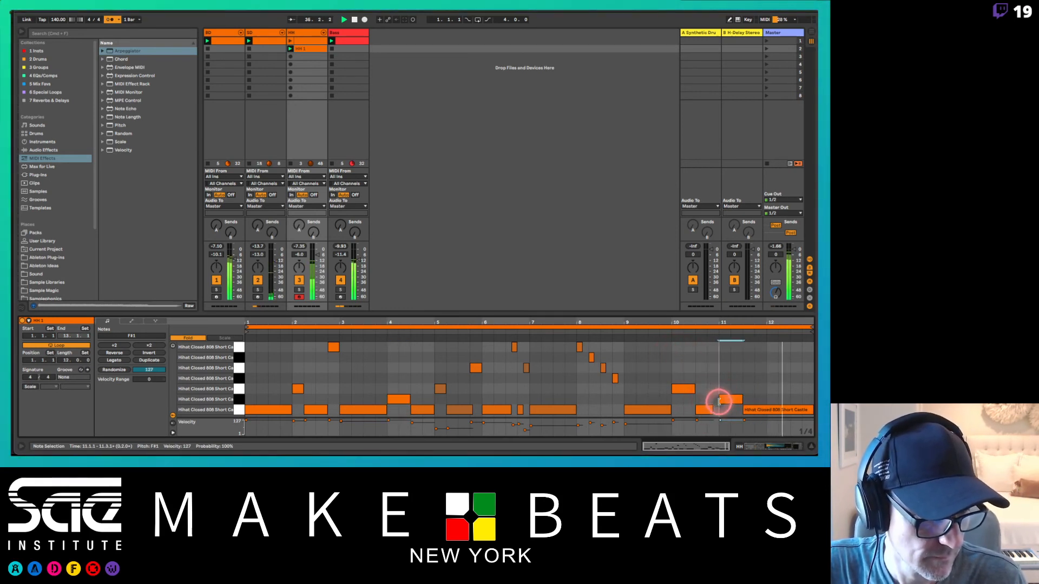
pyautogui.click(717, 411)
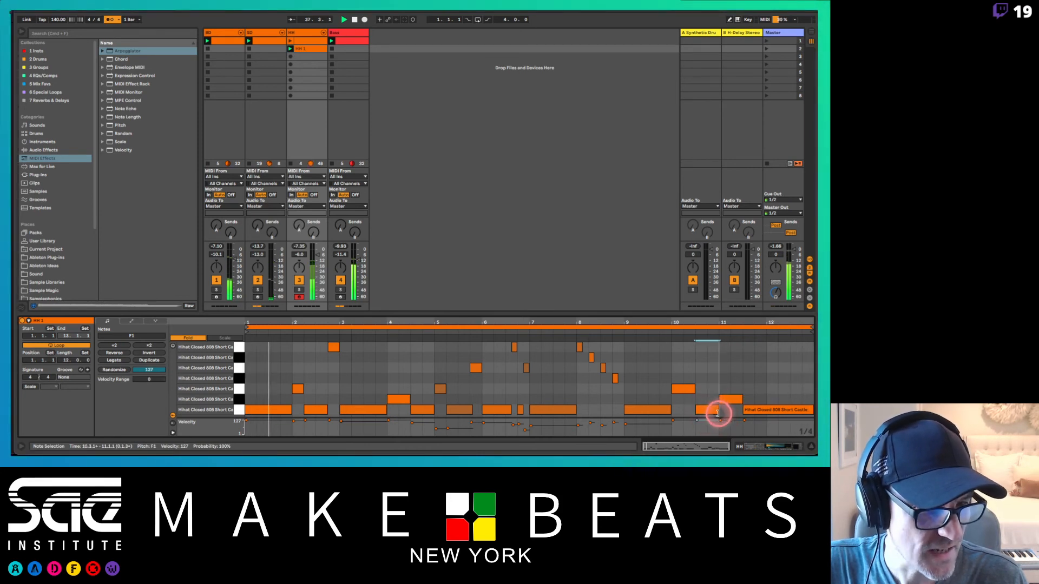
pyautogui.click(717, 412)
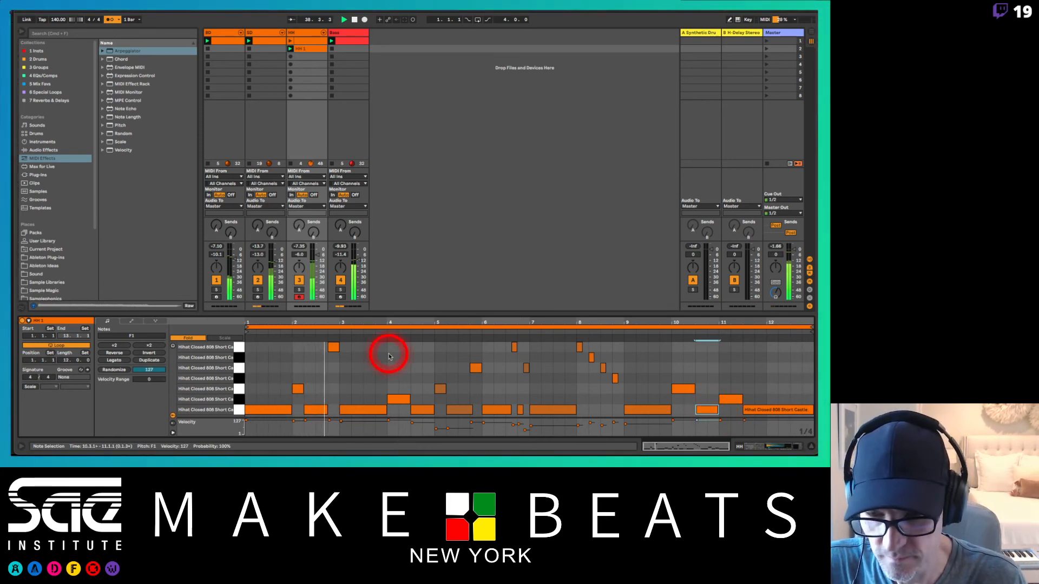
pyautogui.click(467, 410)
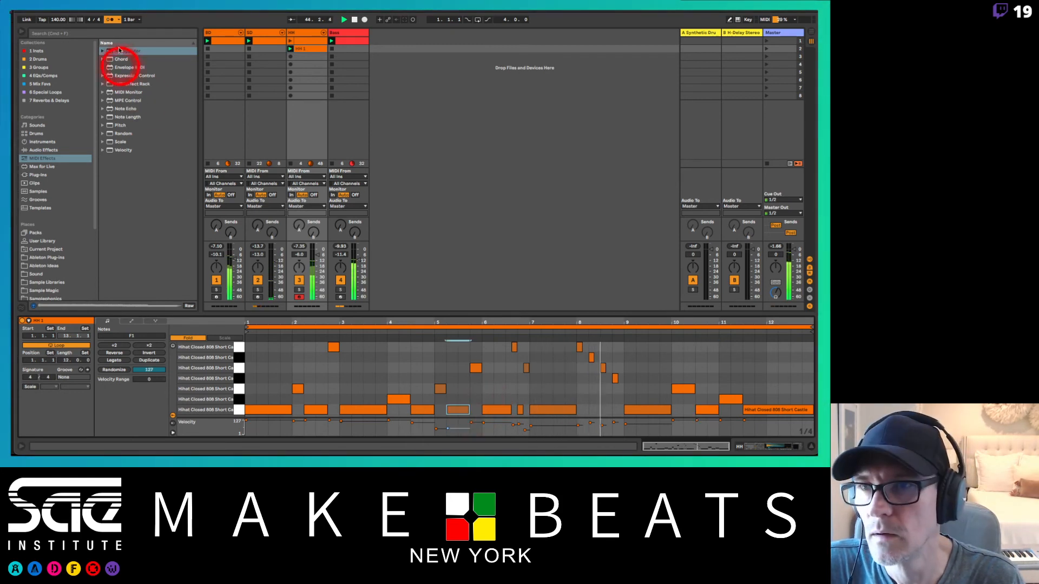
# Step: Turn off the metronome and lengthen the G#1 note at the end of bar 8
pyautogui.click(110, 20)
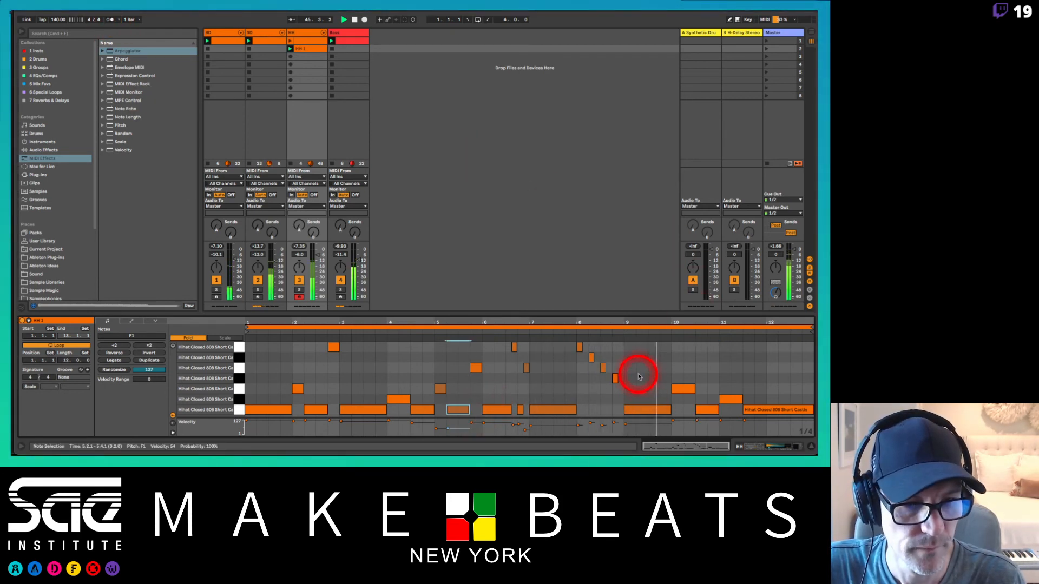
pyautogui.doubleClick(617, 378)
pyautogui.moveTo(621, 383); pyautogui.dragTo(623, 385)
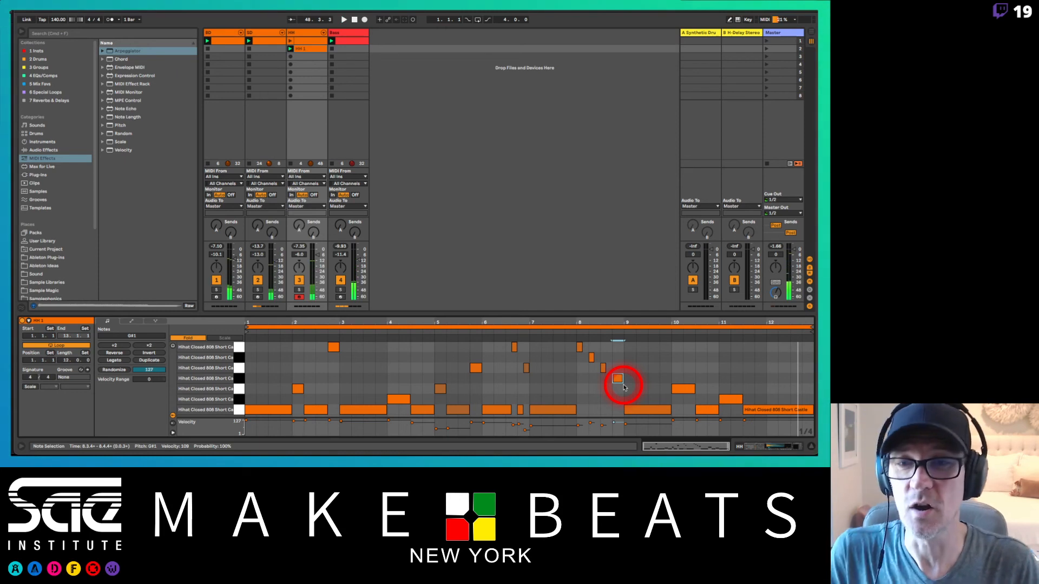
# Step: Show the device chain of the HH track and switch to the snare track's Drum Rack devices
pyautogui.click(309, 33)
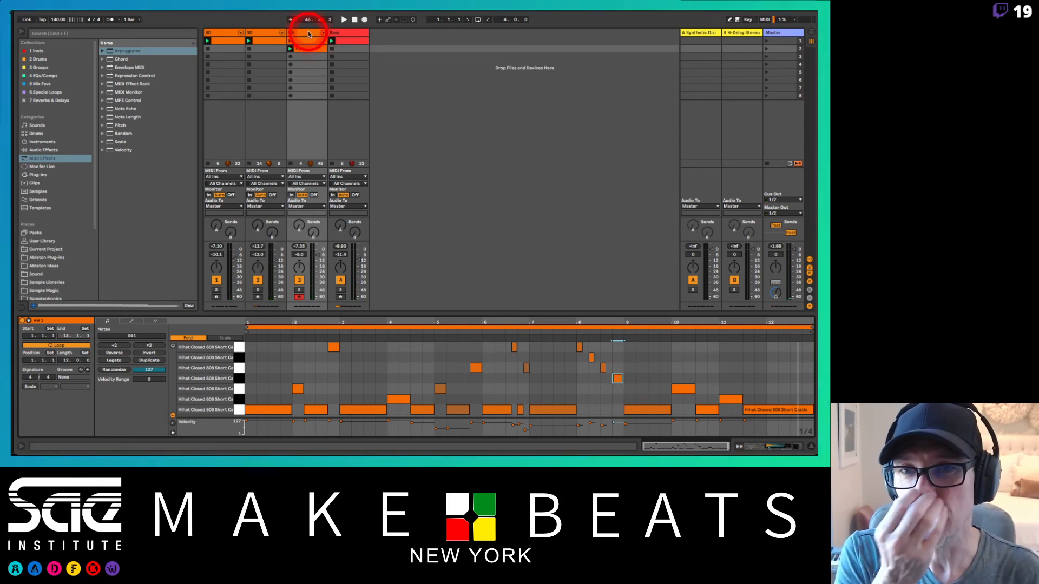
pyautogui.doubleClick(309, 33)
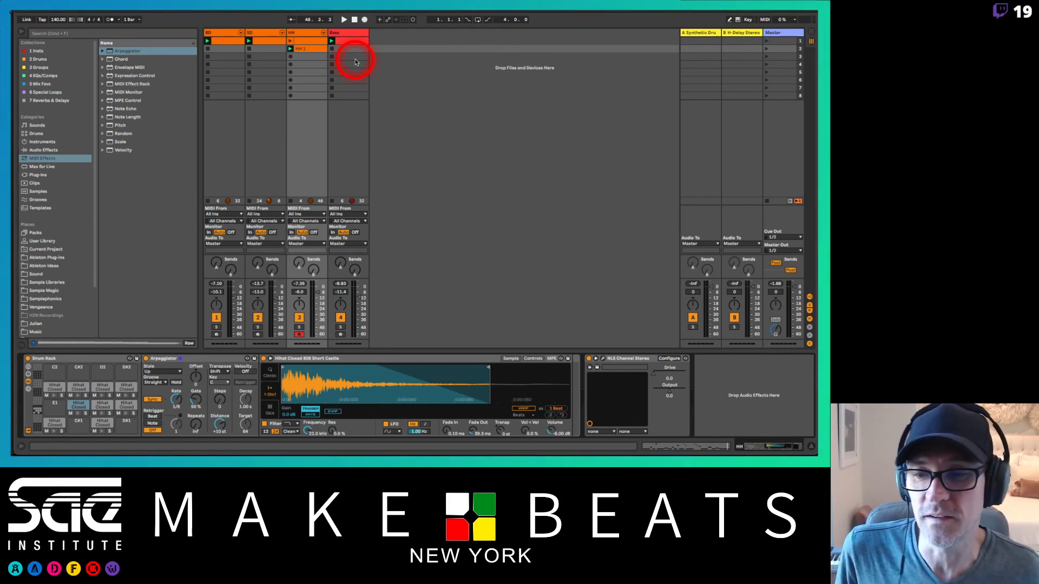
pyautogui.click(267, 36)
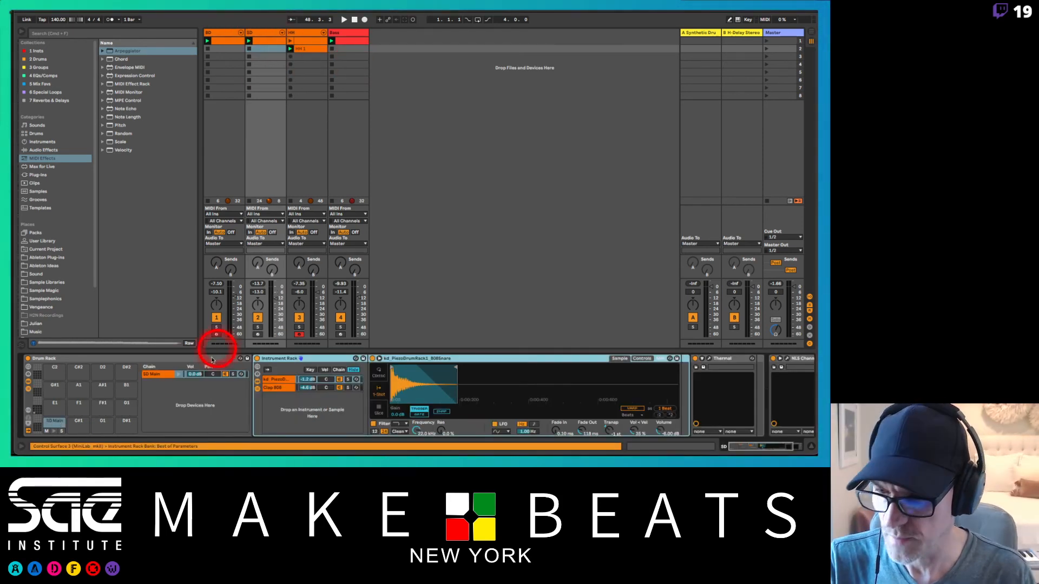
# Step: Search the browser's Drums category for 808 sounds
pyautogui.click(180, 374)
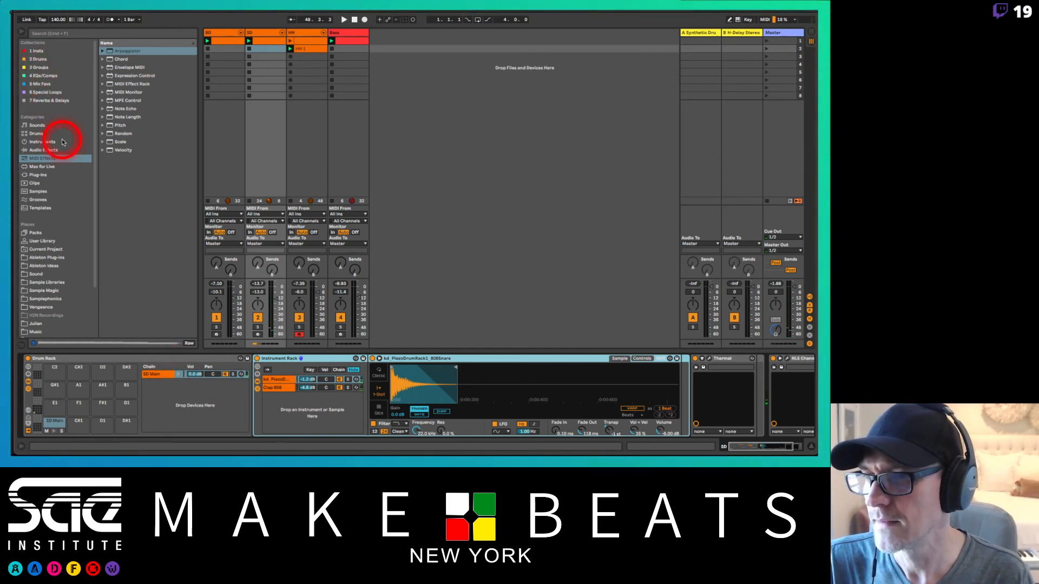
pyautogui.click(46, 50)
pyautogui.click(49, 59)
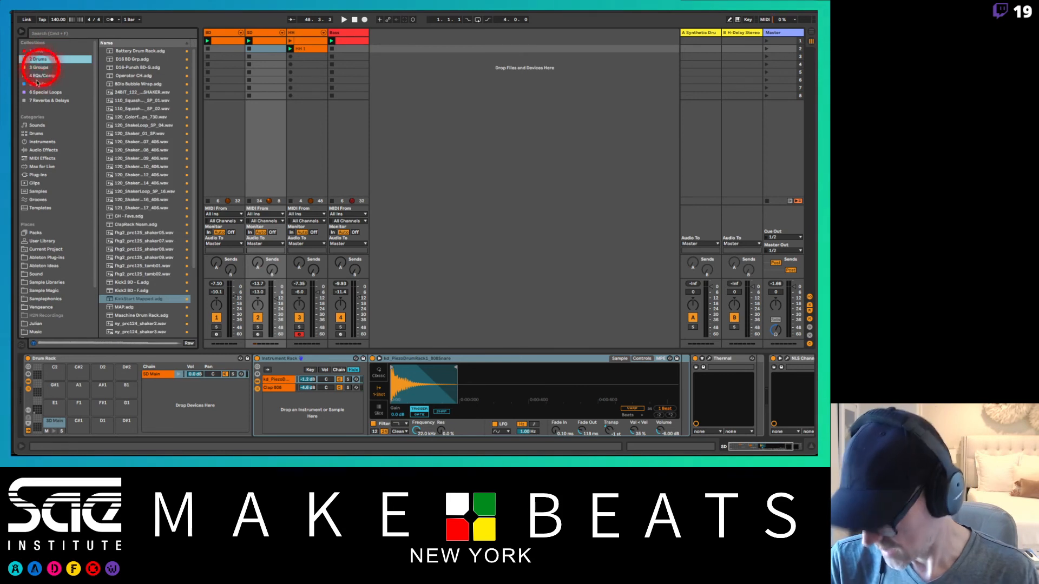
pyautogui.click(45, 135)
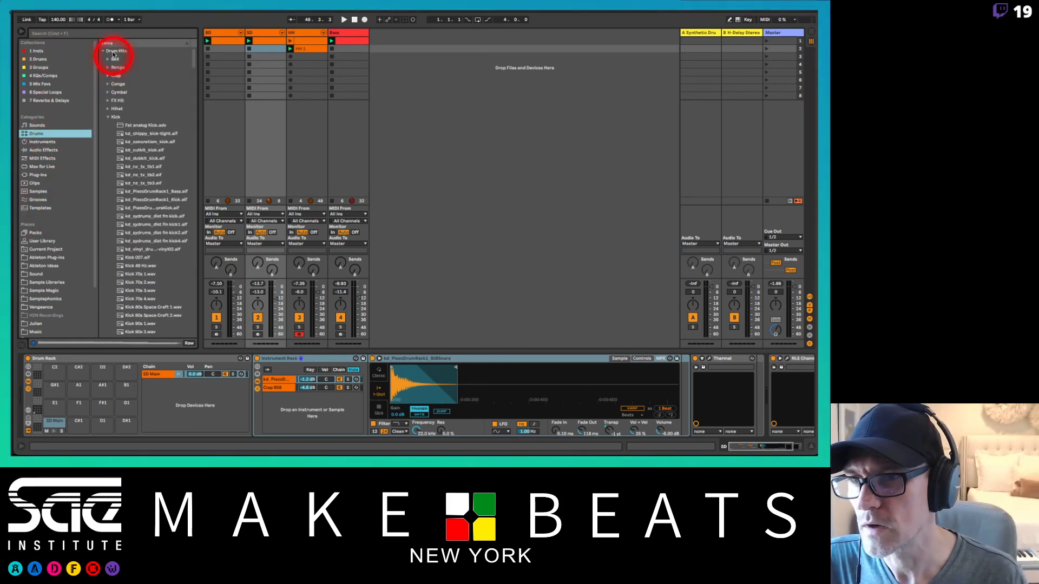
pyautogui.click(94, 32)
pyautogui.write('80')
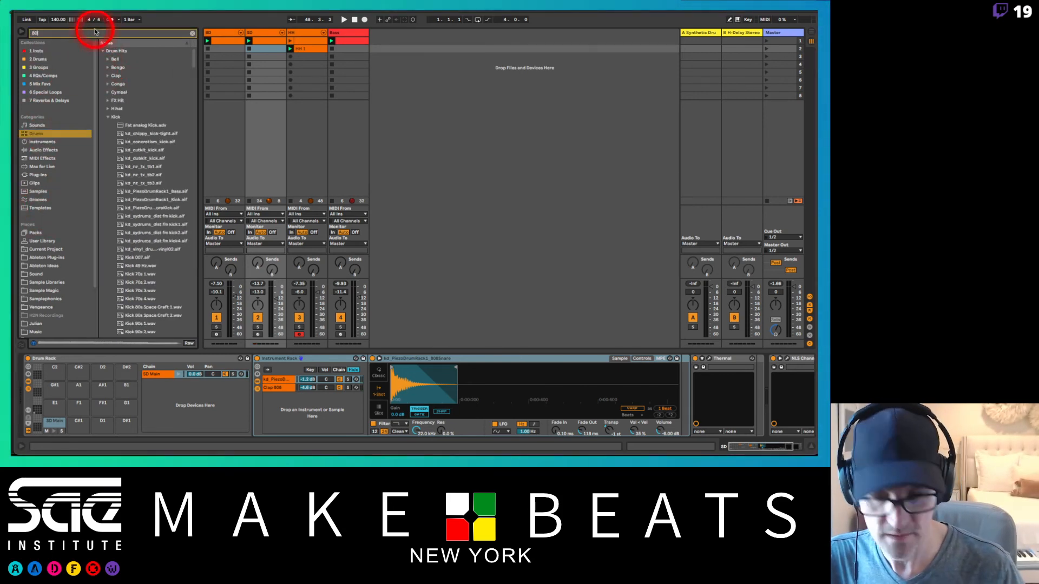
pyautogui.write('8')
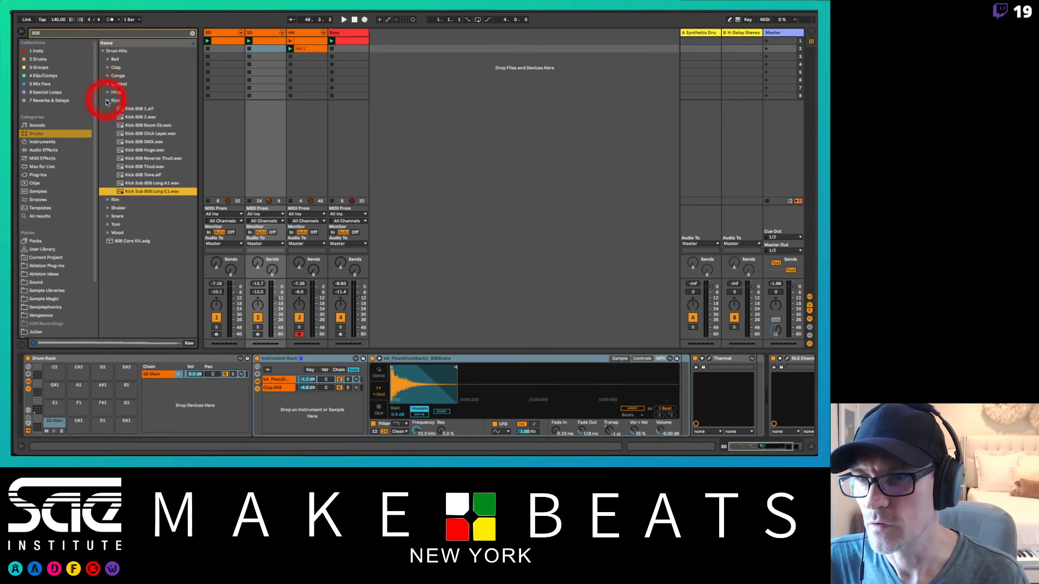
# Step: Audition the 808 snare samples and load Snare 808 Tite onto the F1 pad of the SD track's Drum Rack
pyautogui.click(108, 100)
pyautogui.click(108, 127)
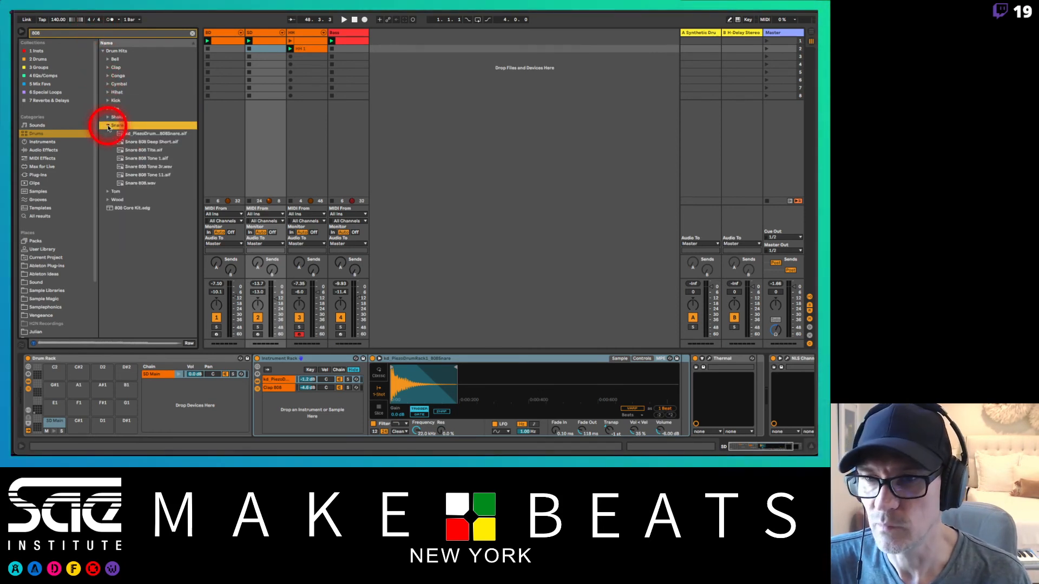
pyautogui.click(155, 133)
pyautogui.press('Down')
pyautogui.press('Down')
pyautogui.press('Down')
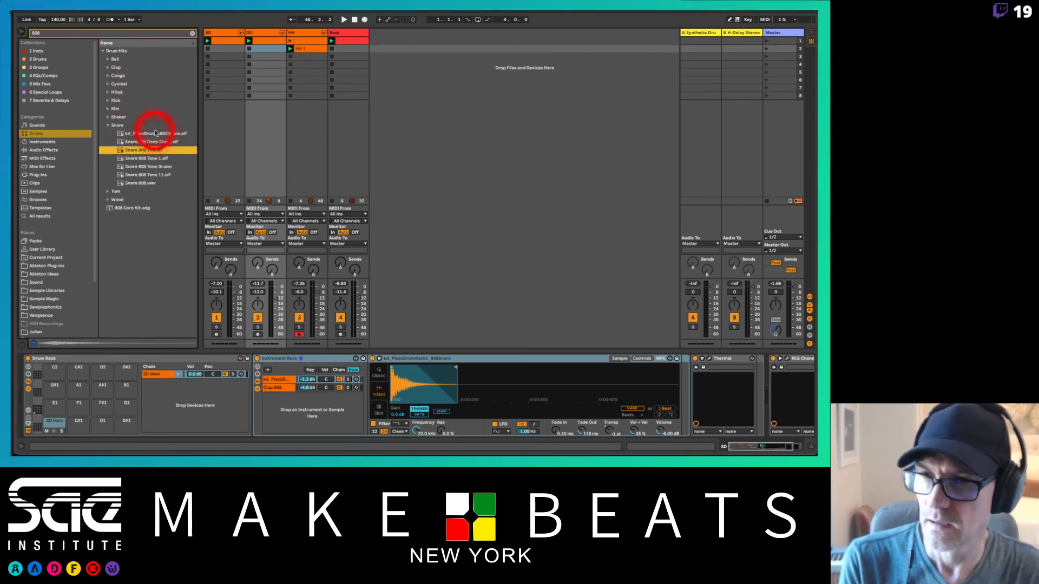
pyautogui.press('Up')
pyautogui.press('Down')
pyautogui.press('Down')
pyautogui.press('Down')
pyautogui.press('Down')
pyautogui.press('Up')
pyautogui.press('Up')
pyautogui.press('Up')
pyautogui.press('Up')
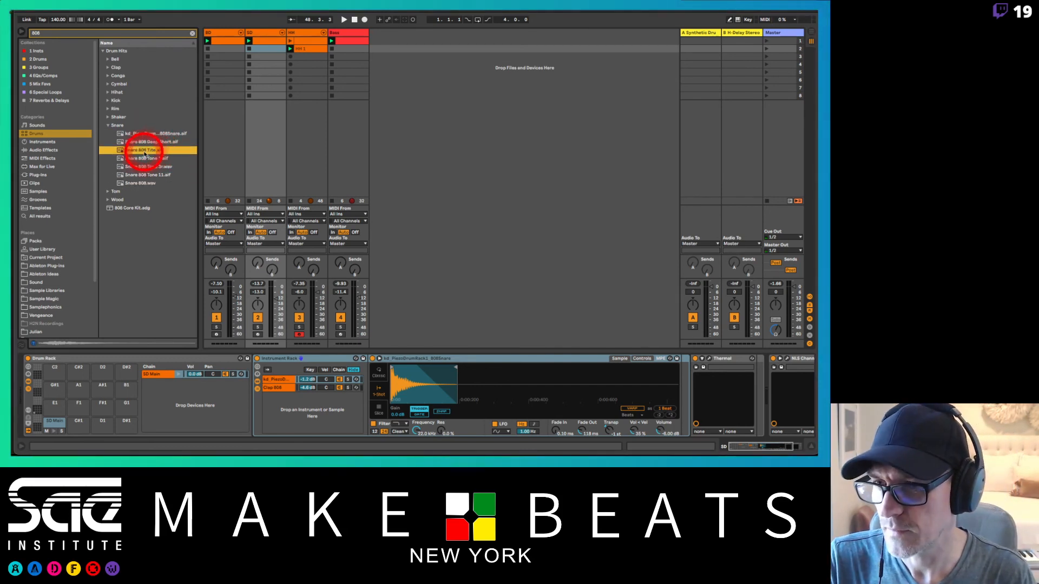
pyautogui.moveTo(139, 152); pyautogui.dragTo(79, 410)
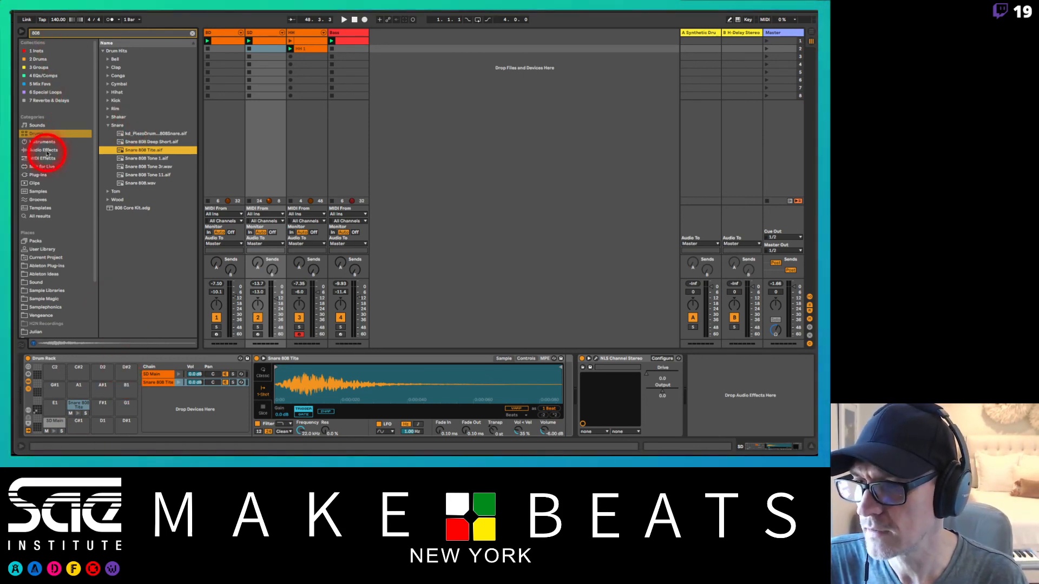
# Step: Clear the browser search and add the Arpeggiator MIDI effect to the Snare 808 Tite pad on F1
pyautogui.click(43, 168)
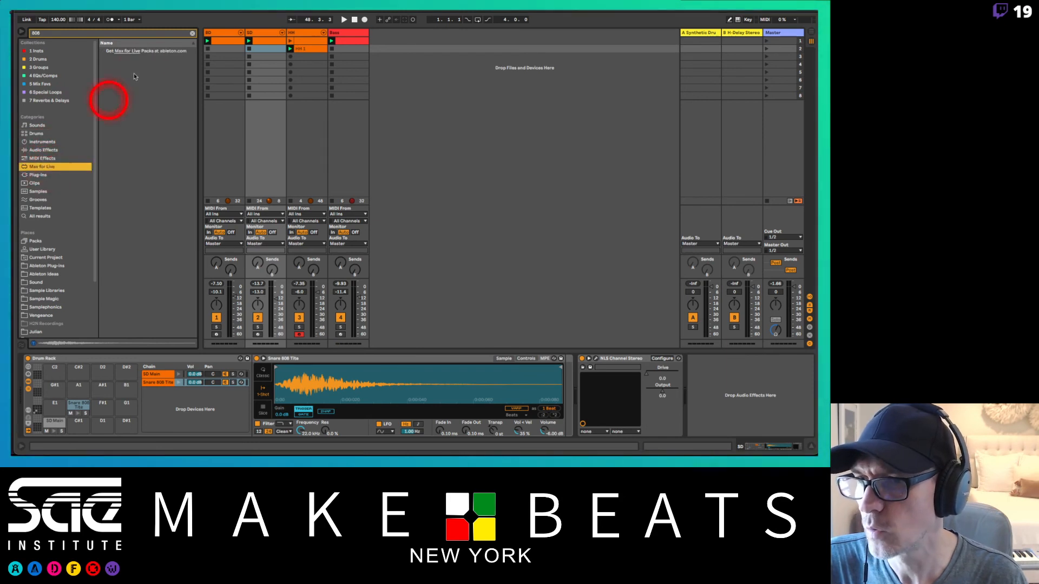
pyautogui.click(192, 33)
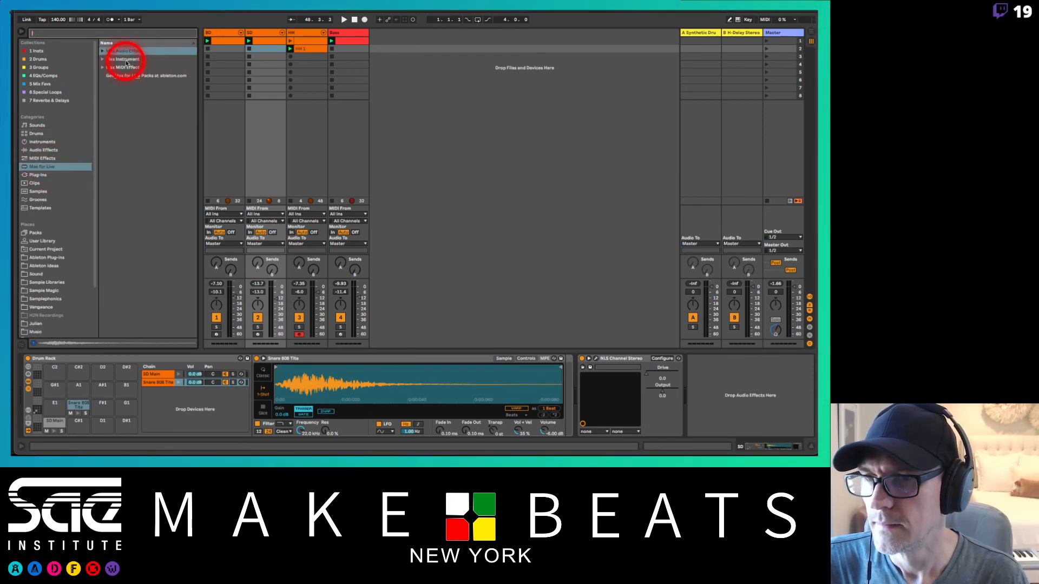
pyautogui.click(38, 173)
pyautogui.click(39, 161)
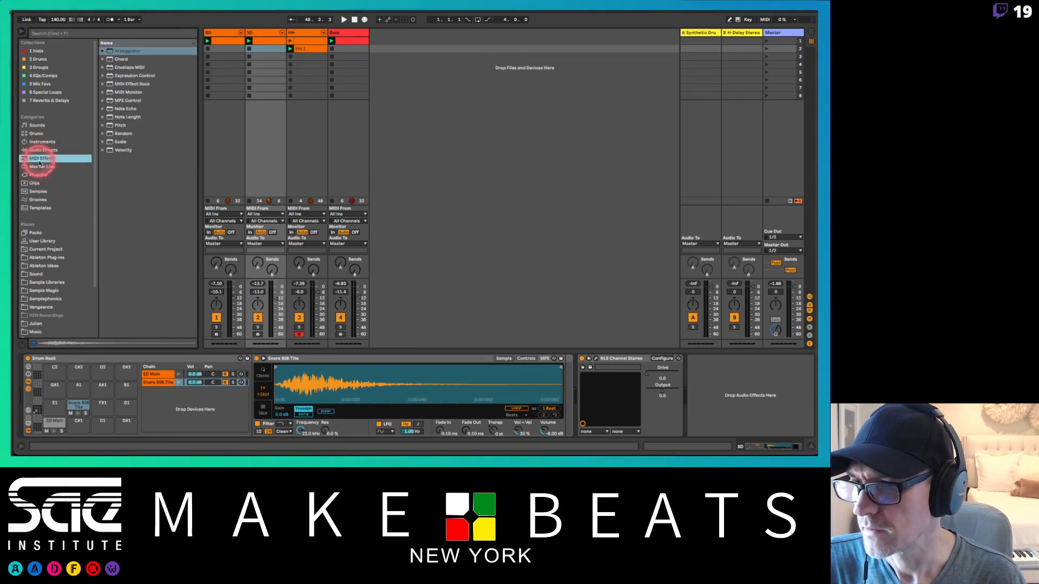
pyautogui.click(110, 50)
pyautogui.moveTo(74, 375); pyautogui.dragTo(76, 412)
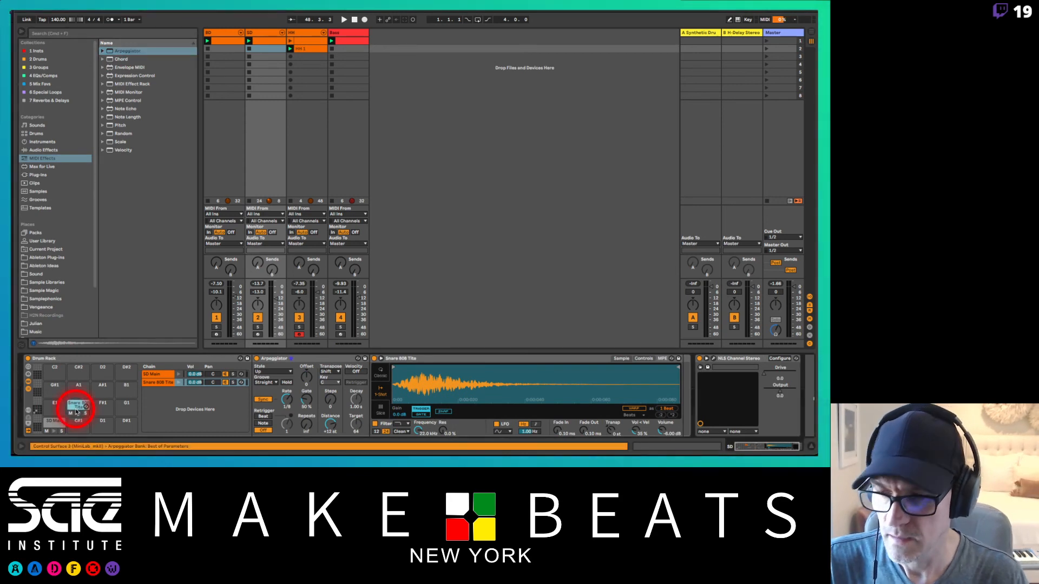
# Step: Compare the device chains of the SD Main and Snare 808 Tite pads and hide the Drum Rack's chain list
pyautogui.click(54, 422)
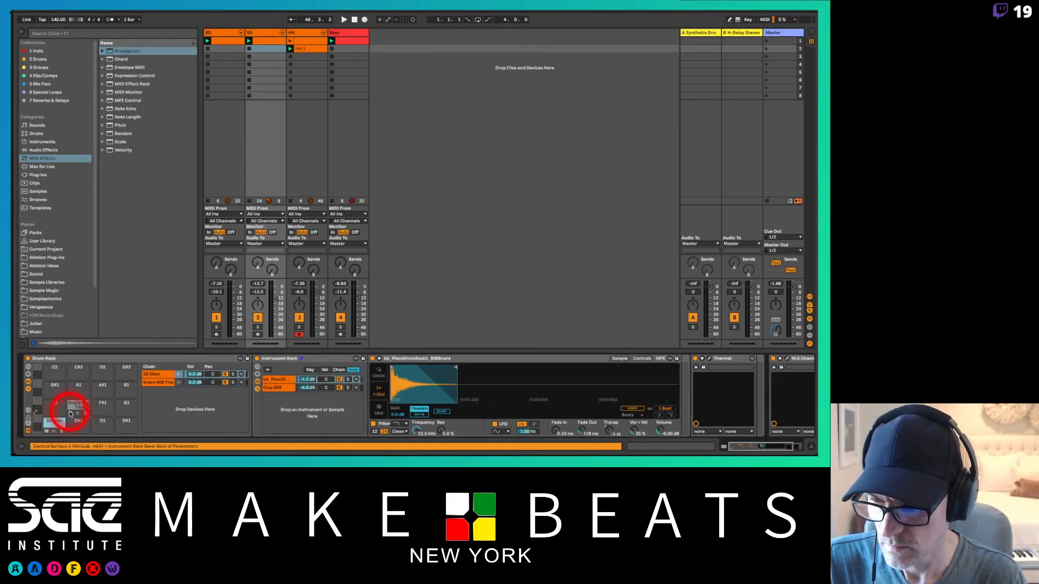
pyautogui.click(76, 406)
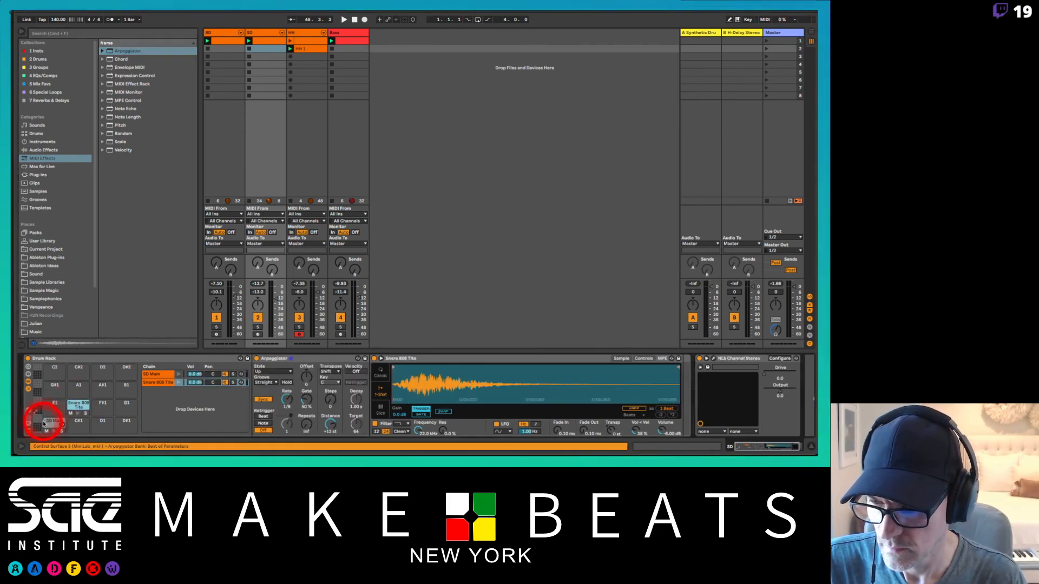
pyautogui.click(54, 420)
pyautogui.click(78, 407)
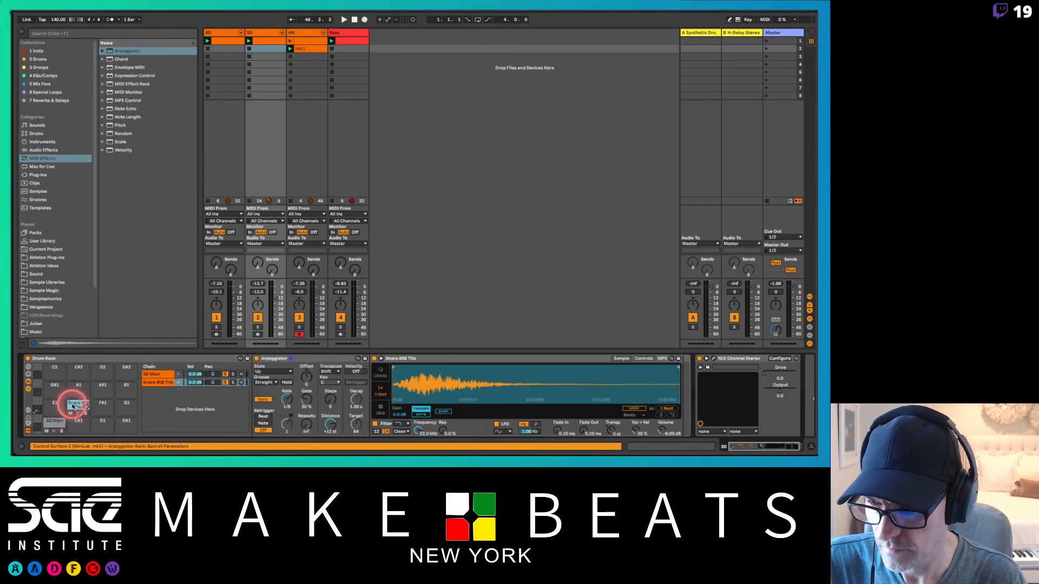
pyautogui.click(152, 375)
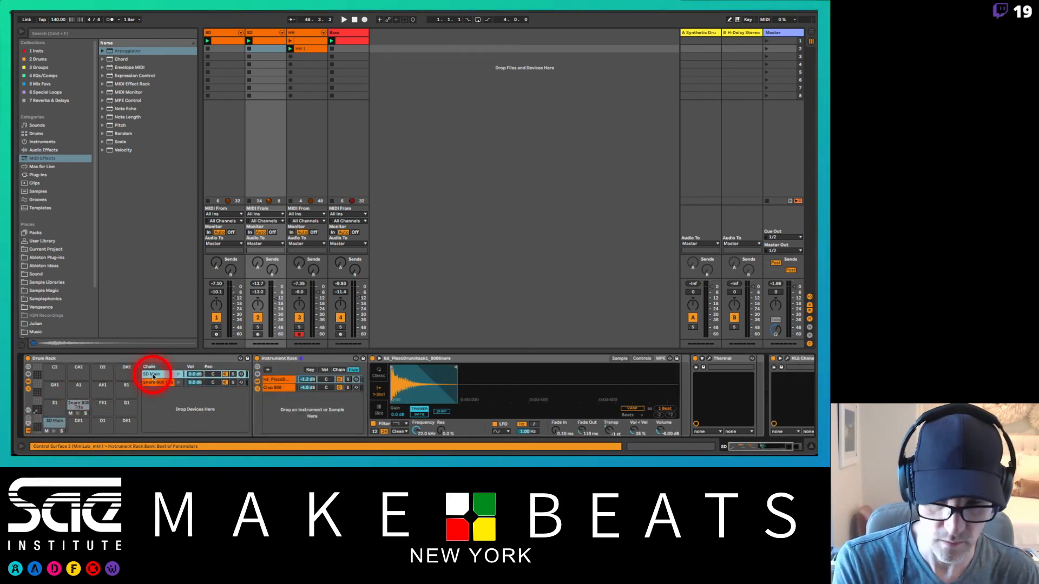
pyautogui.press('Delete')
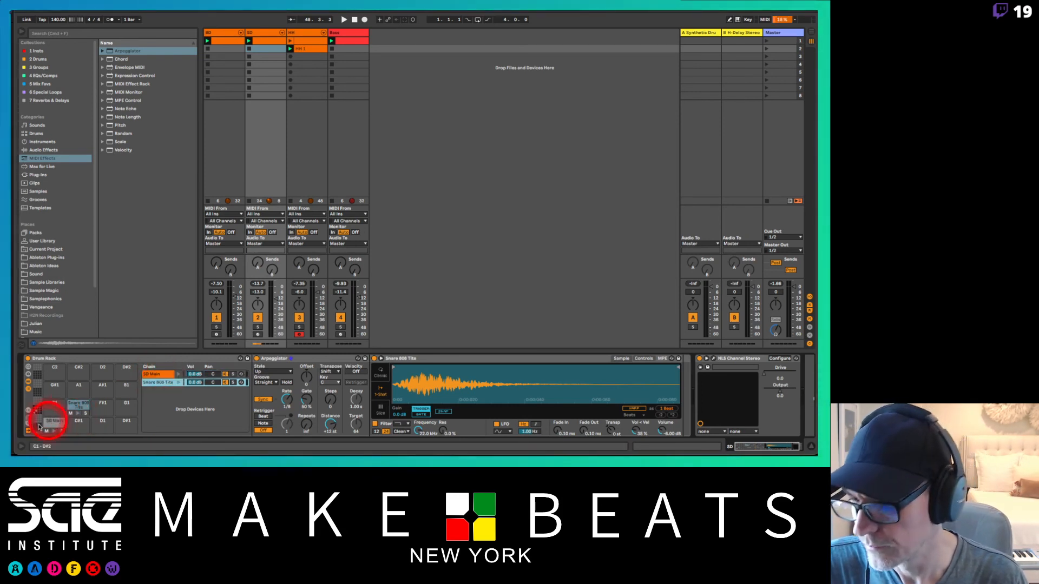
pyautogui.click(28, 389)
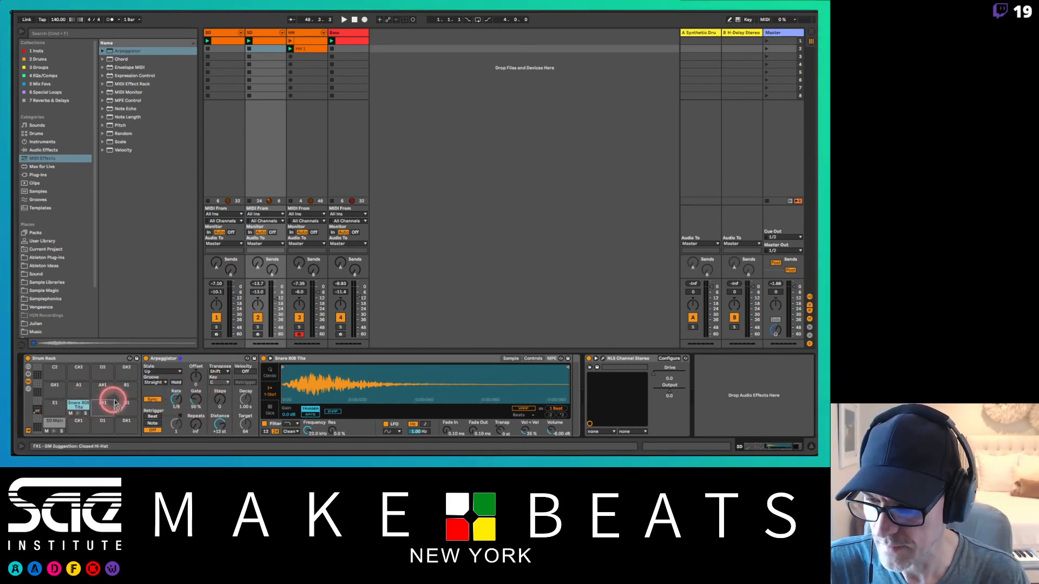
# Step: Copy the F1 snare pad to G1 with an Arpeggiator rate of 1/16 and to A1 with a rate of 1/32
pyautogui.moveTo(115, 401); pyautogui.dragTo(127, 404)
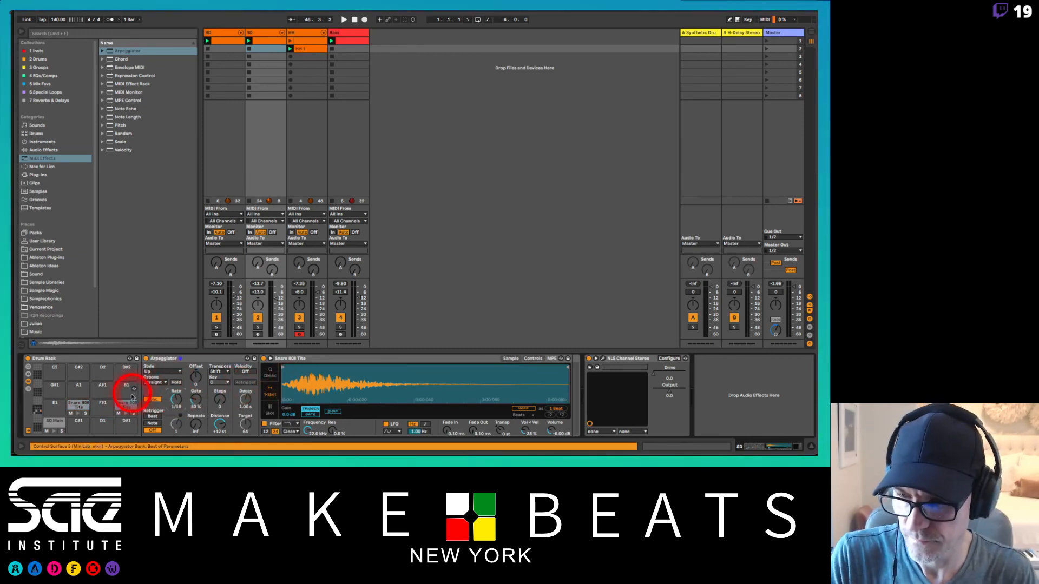
pyautogui.moveTo(132, 397); pyautogui.dragTo(79, 393)
pyautogui.click(78, 388)
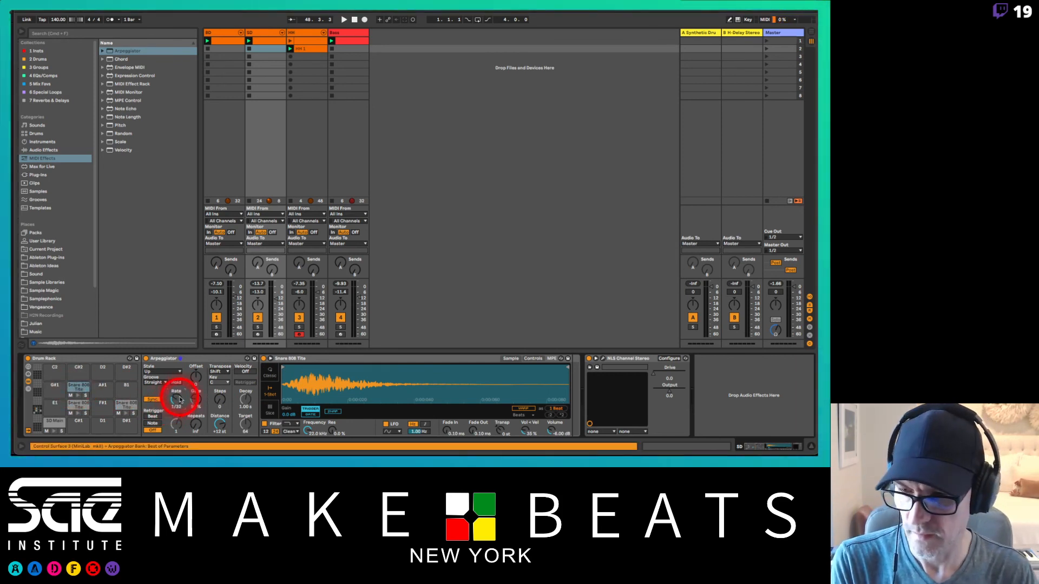
# Step: Copy the A1 snare pad to B1 and set its Arpeggiator rate to 1/64
pyautogui.click(73, 389)
pyautogui.moveTo(72, 388); pyautogui.dragTo(128, 384)
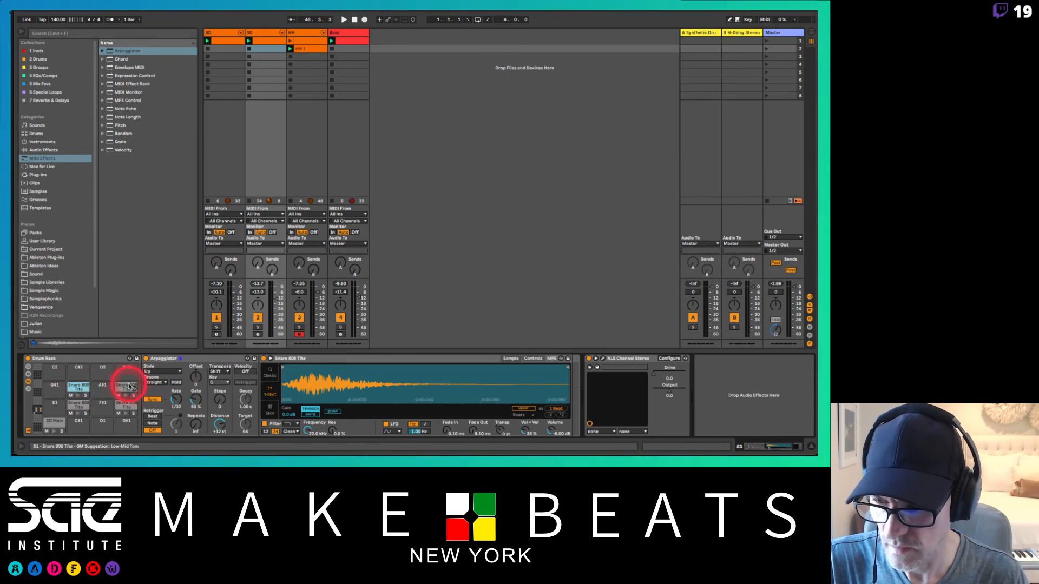
pyautogui.click(175, 401)
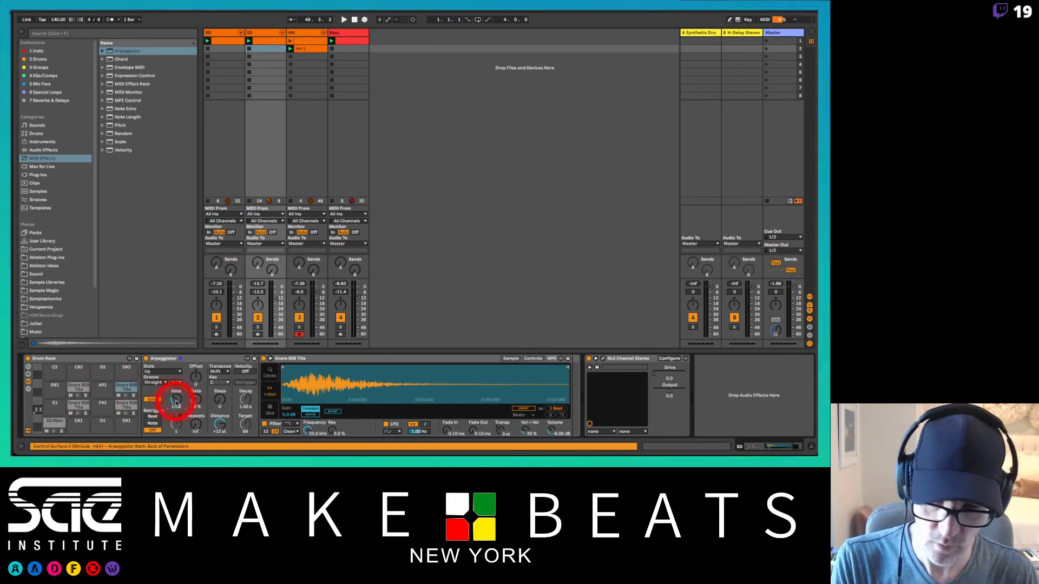
# Step: Copy the F1 snare pad to F#1 and set its Arpeggiator rate to 1/12
pyautogui.click(74, 406)
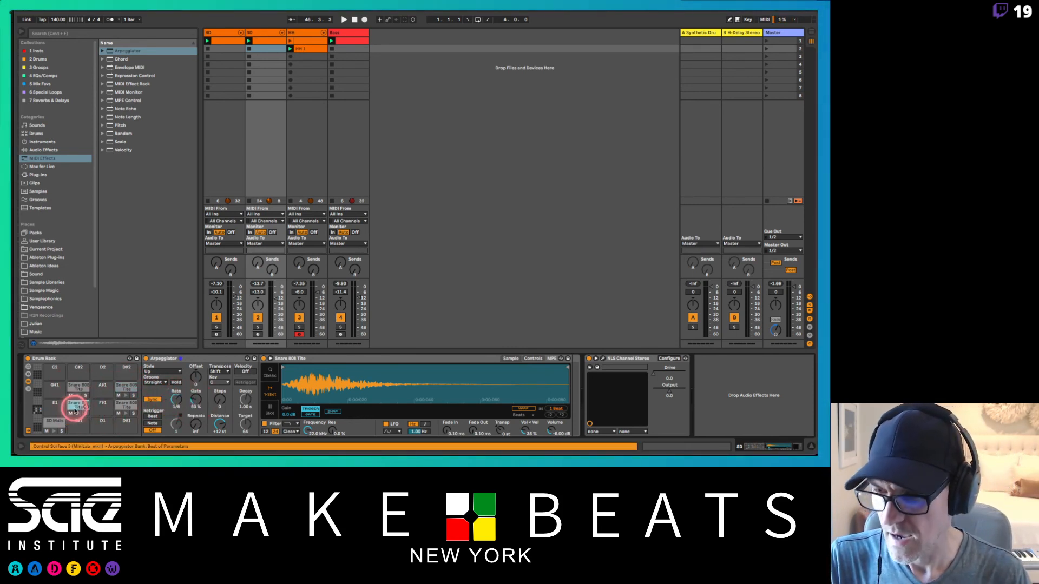
pyautogui.moveTo(75, 406); pyautogui.dragTo(118, 408)
pyautogui.click(175, 400)
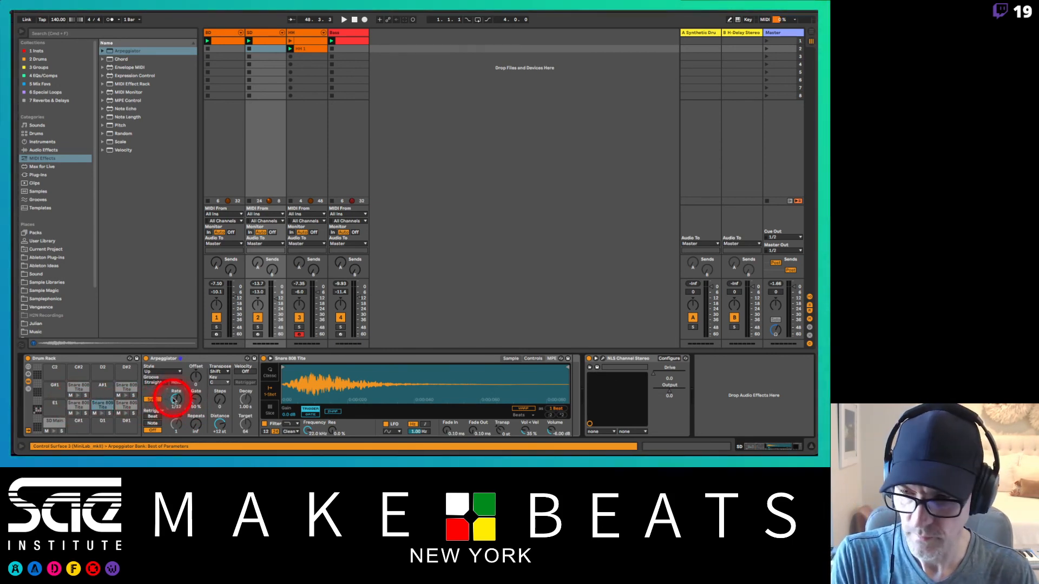
# Step: Copy the G1 snare pad to G#1 and set its Arpeggiator rate to 1/24
pyautogui.click(126, 407)
pyautogui.moveTo(123, 405); pyautogui.dragTo(51, 382)
pyautogui.click(168, 401)
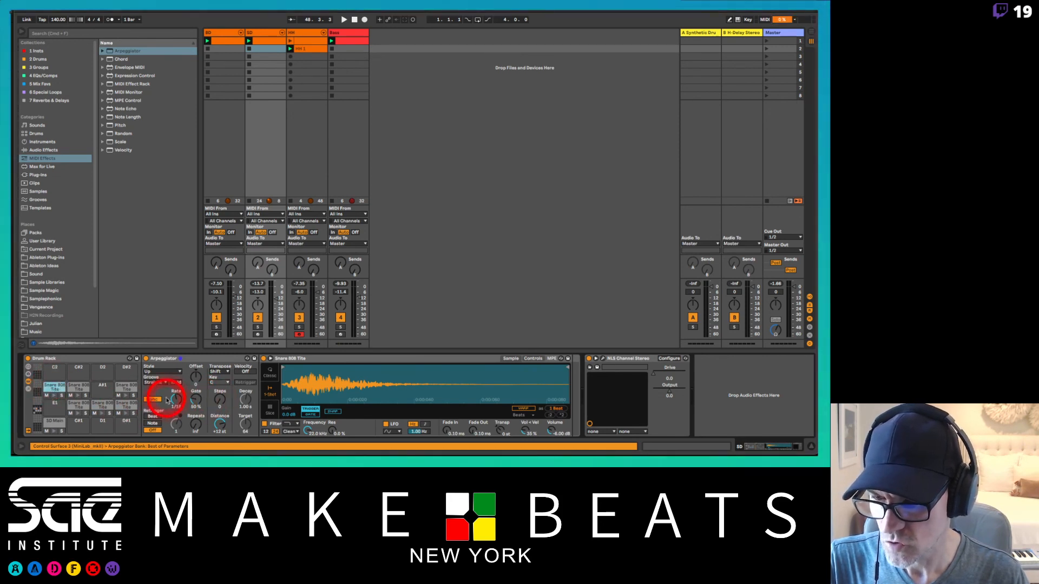
pyautogui.click(178, 400)
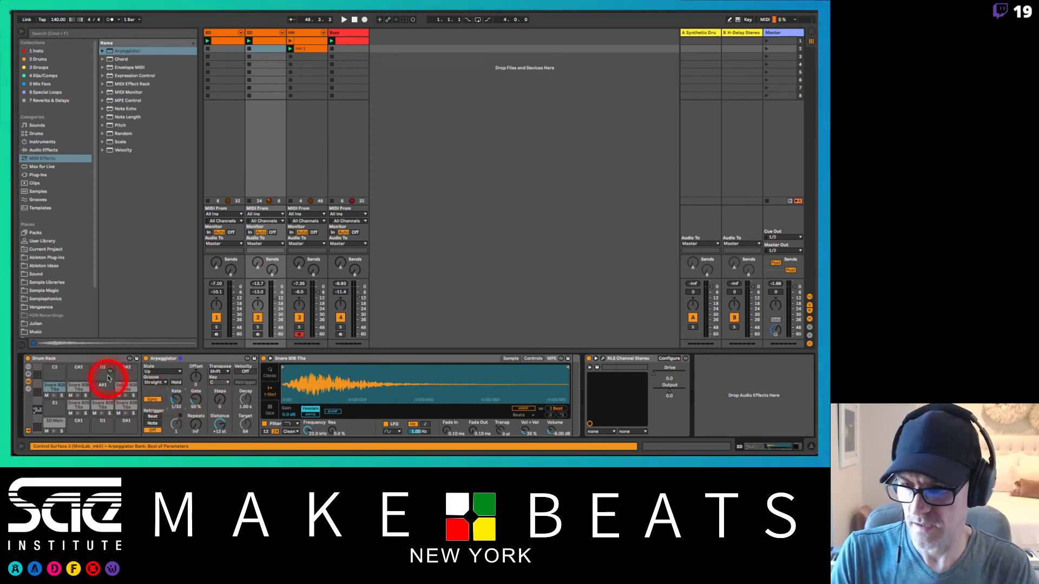
pyautogui.moveTo(184, 386); pyautogui.dragTo(187, 376)
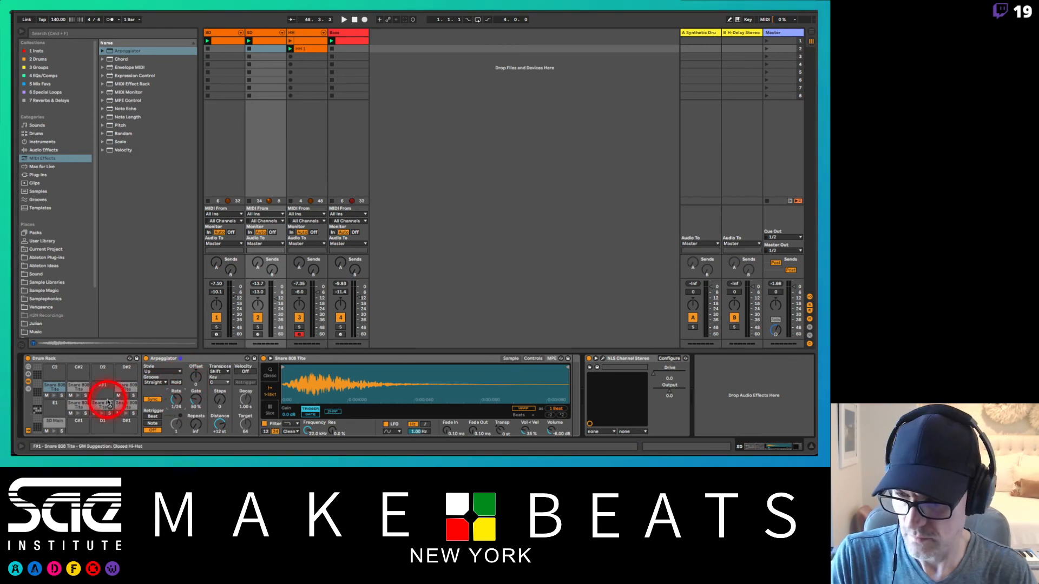
# Step: Copy the A1 snare pad to A#1 and set its Arpeggiator rate to 1/48
pyautogui.click(77, 387)
pyautogui.moveTo(78, 387); pyautogui.dragTo(103, 390)
pyautogui.click(97, 391)
pyautogui.click(172, 402)
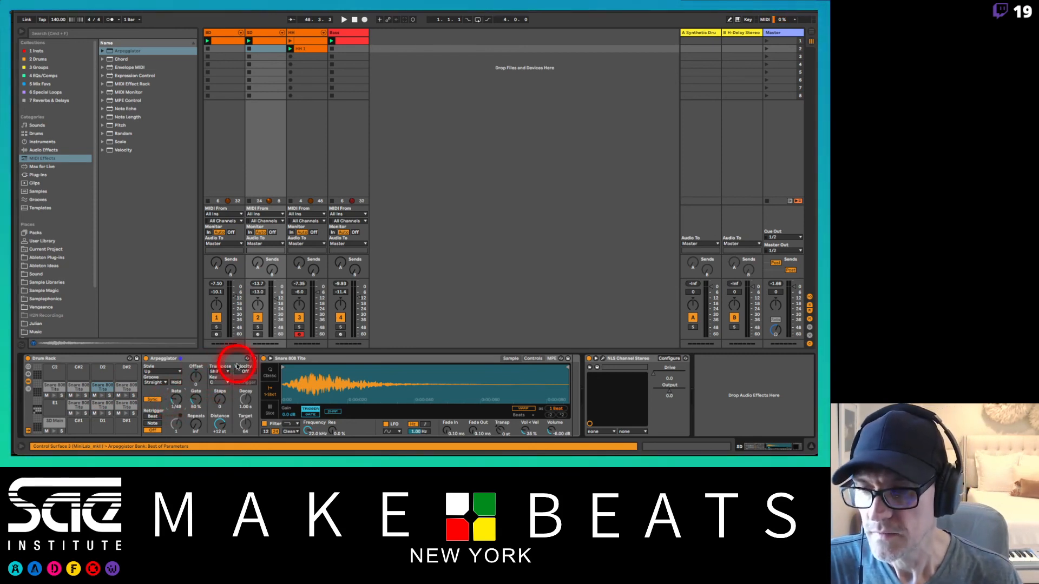
# Step: Arm the SD track for recording and copy the B1 snare pad to C2, D2 and E2
pyautogui.click(257, 334)
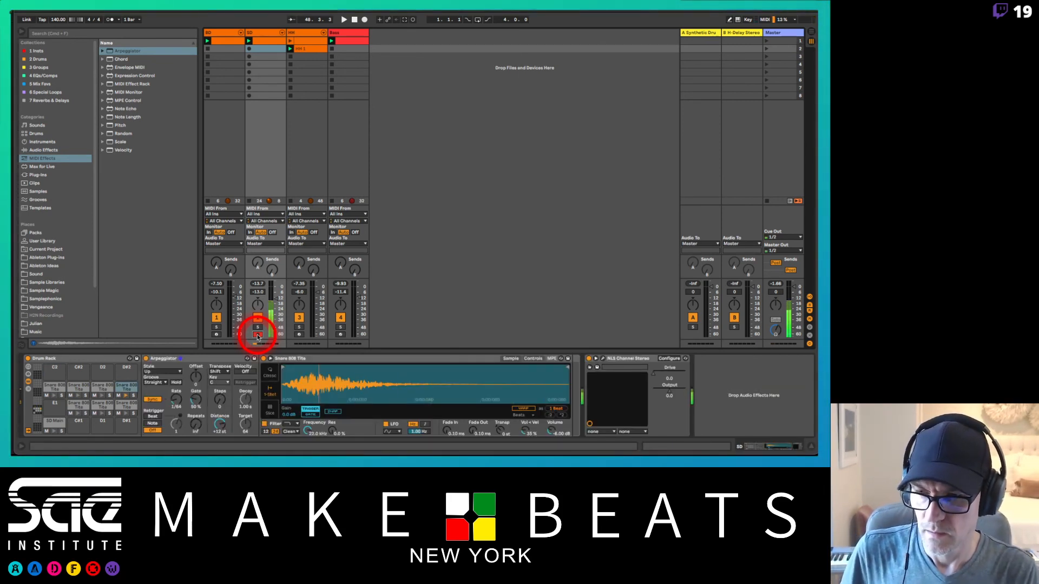
pyautogui.click(127, 389)
pyautogui.moveTo(125, 387); pyautogui.dragTo(50, 424)
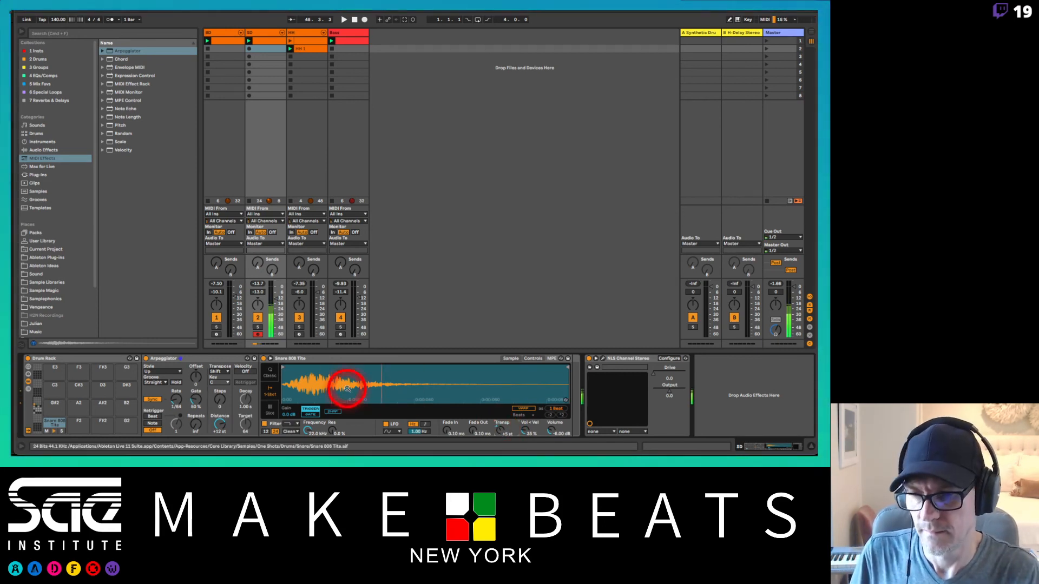
pyautogui.click(40, 407)
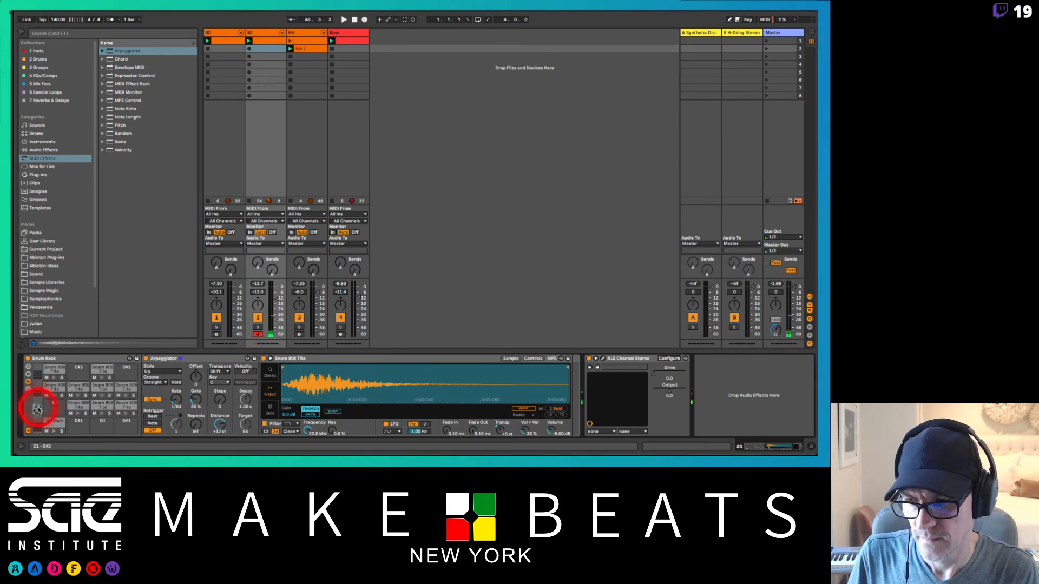
# Step: Adjust the transposition of the Snare 808 Tite sample on the D2 pad
pyautogui.click(98, 372)
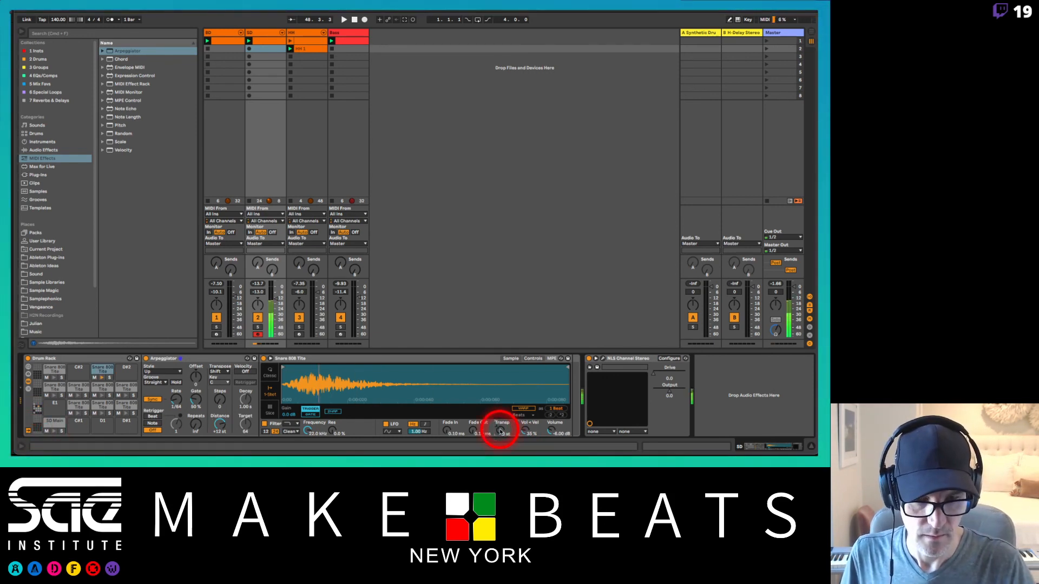
pyautogui.moveTo(499, 431); pyautogui.dragTo(500, 429)
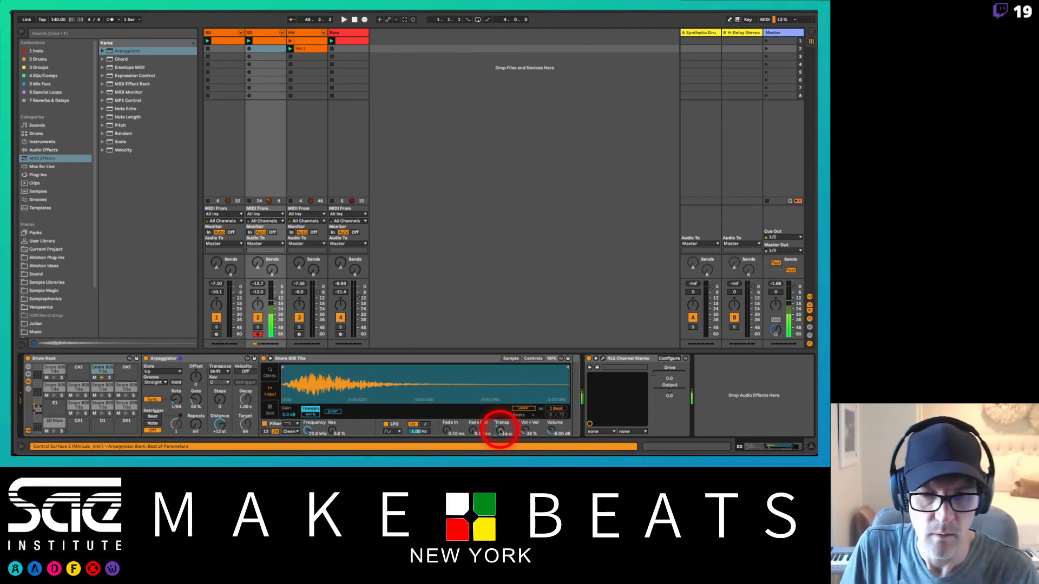
pyautogui.moveTo(500, 431); pyautogui.dragTo(500, 433)
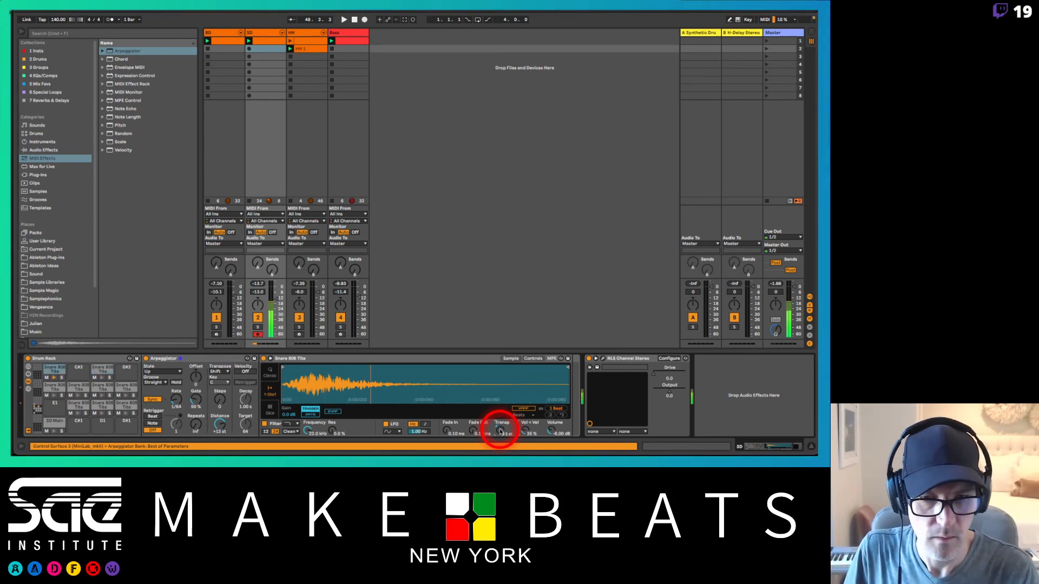
# Step: Fine-tune the transposition of the Snare 808 Tite sample on the C2 pad
pyautogui.moveTo(500, 432); pyautogui.dragTo(500, 431)
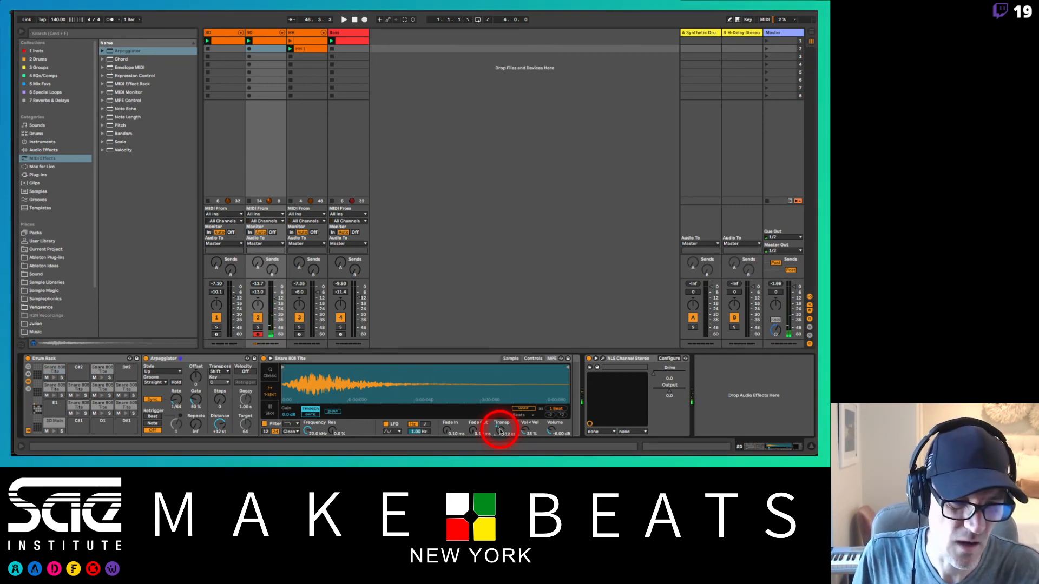
pyautogui.moveTo(499, 431); pyautogui.dragTo(500, 432)
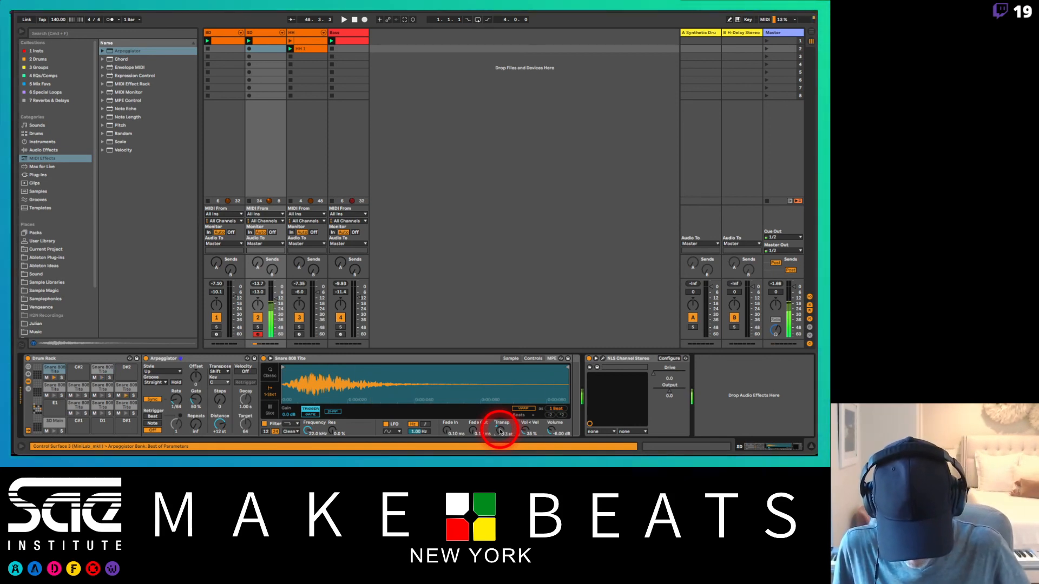
# Step: Play the beat with the first SD clip and try to overdub snare rolls into it using session recording
pyautogui.press('space')
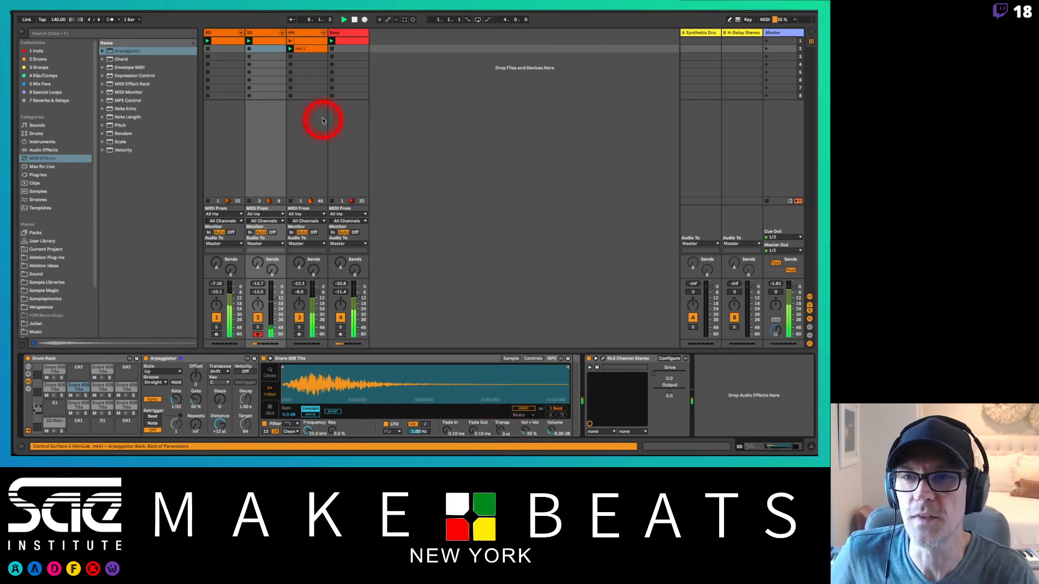
pyautogui.click(265, 41)
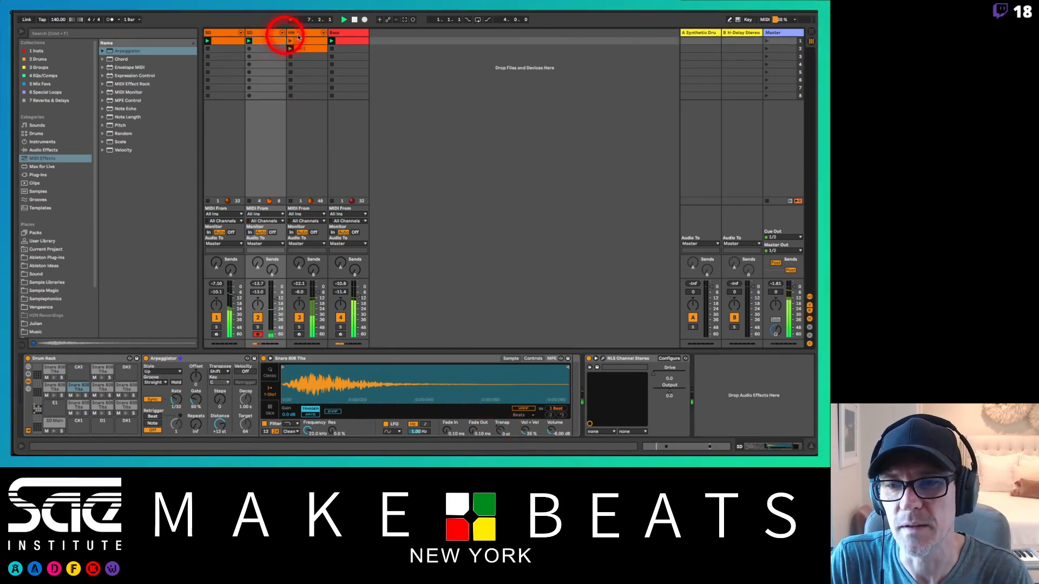
pyautogui.click(356, 20)
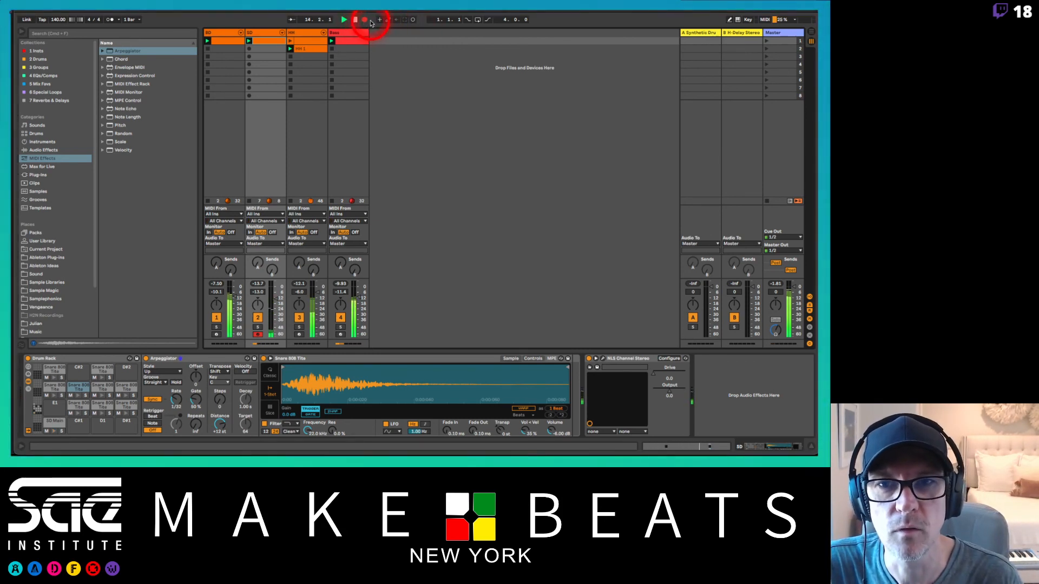
pyautogui.click(364, 21)
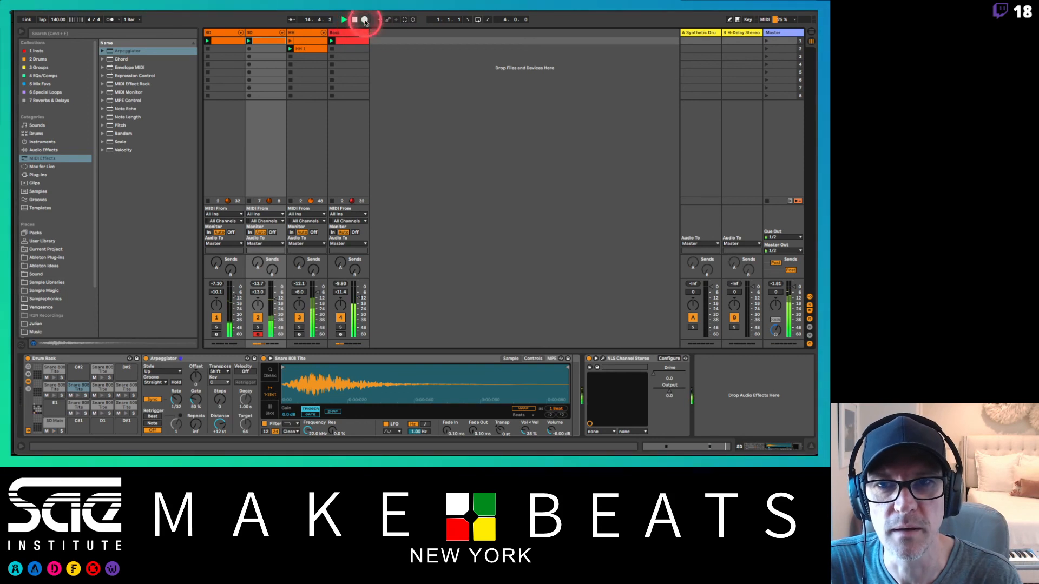
pyautogui.click(413, 22)
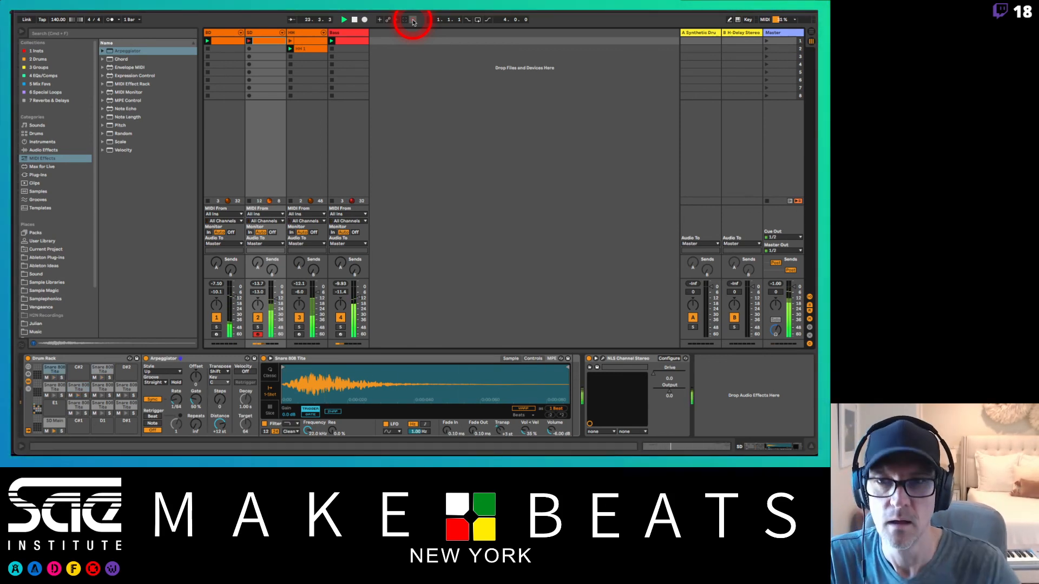
# Step: Inspect the notes in the first SD clip and return to the SD track's device chain
pyautogui.click(264, 43)
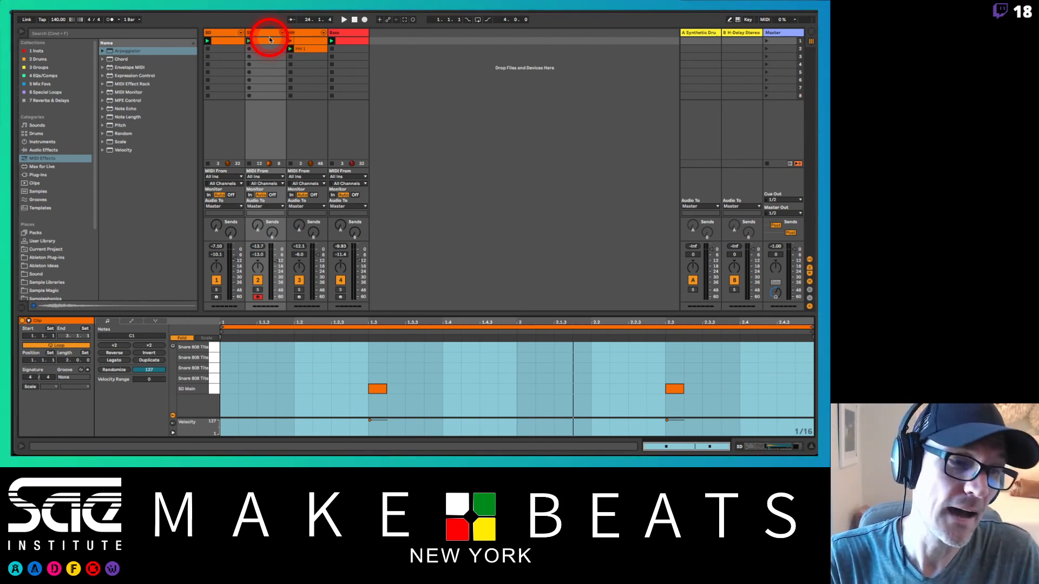
pyautogui.click(258, 31)
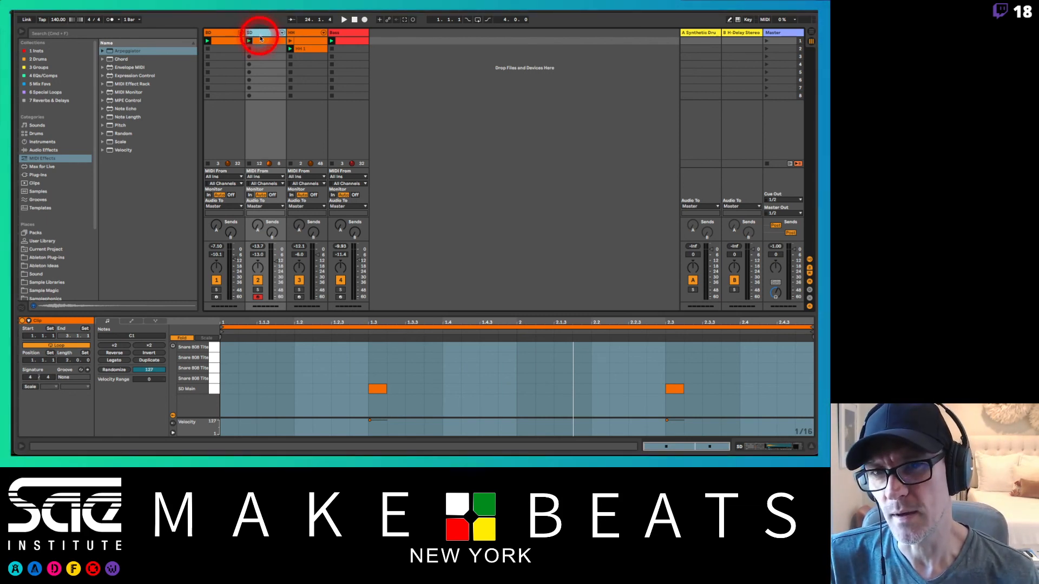
pyautogui.doubleClick(260, 41)
pyautogui.click(269, 33)
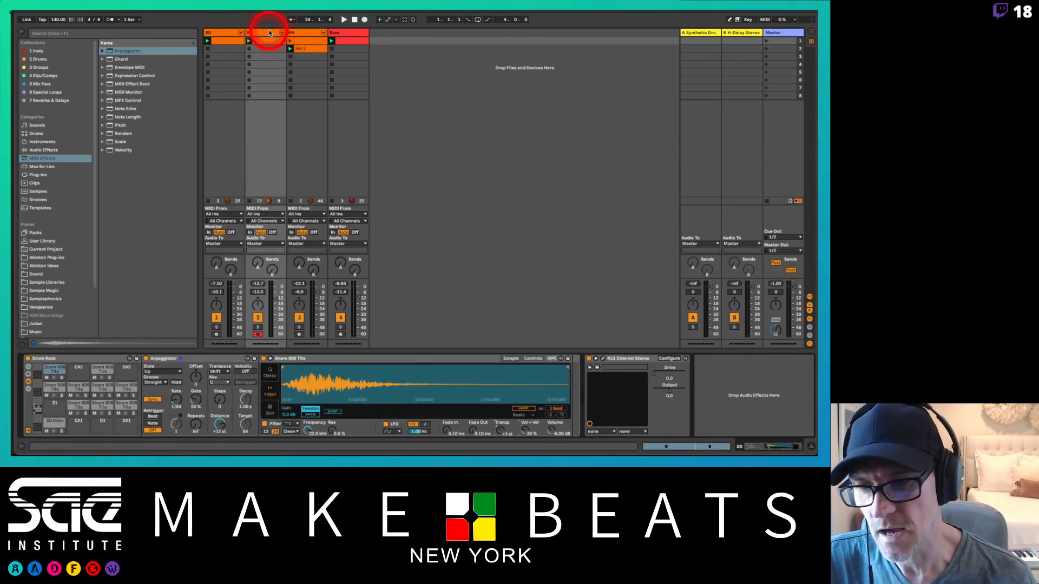